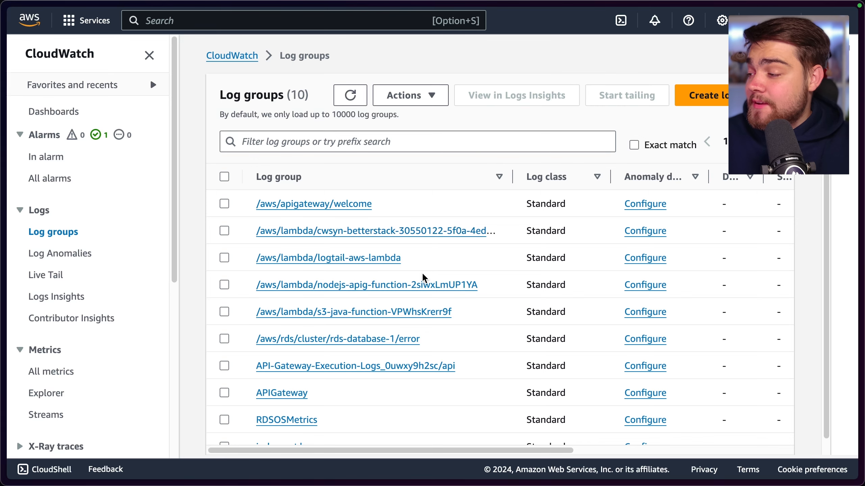
Open the /aws/rds/cluster/rds-database-1/error log group and examine its details and log streams
{"action": "scroll", "coordinate": [394, 329], "scroll_direction": "down", "scroll_amount": 1}
{"action": "left_click", "coordinate": [394, 329]}
{"action": "scroll", "coordinate": [366, 344], "scroll_direction": "down", "scroll_amount": 6}
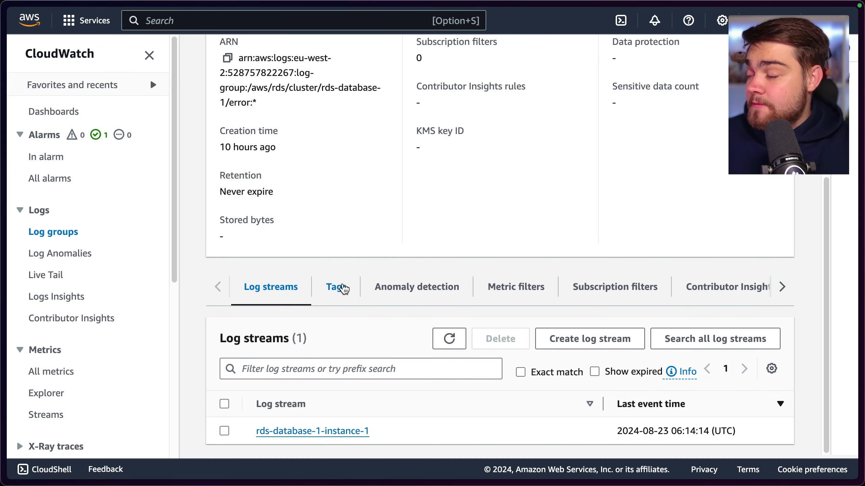
{"action": "scroll", "coordinate": [368, 73], "scroll_direction": "up", "scroll_amount": 6}
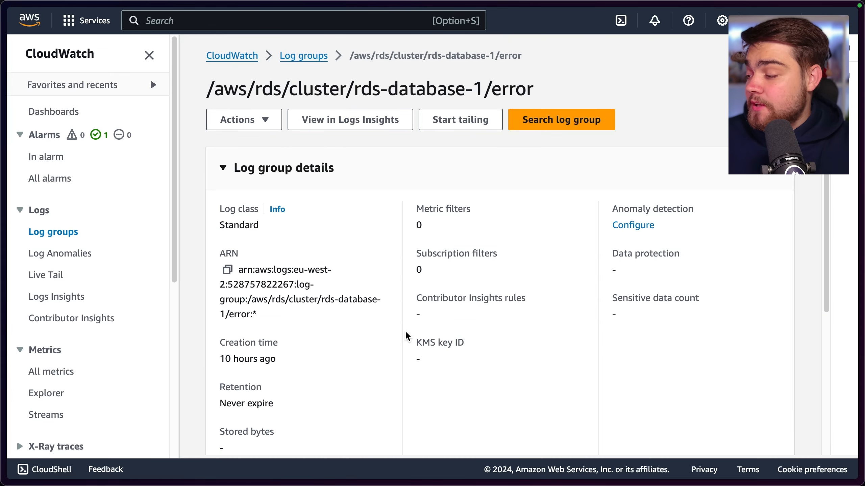
{"action": "scroll", "coordinate": [405, 333], "scroll_direction": "down", "scroll_amount": 6}
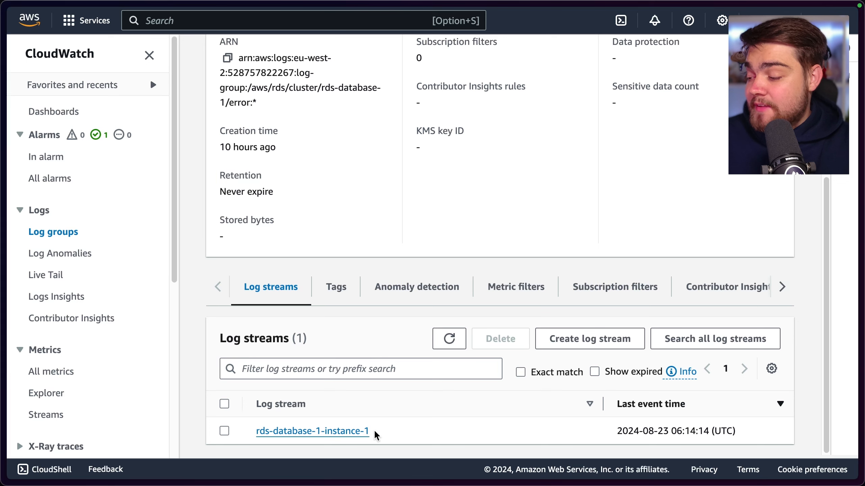
{"action": "left_click_drag", "start_coordinate": [375, 433], "coordinate": [354, 422]}
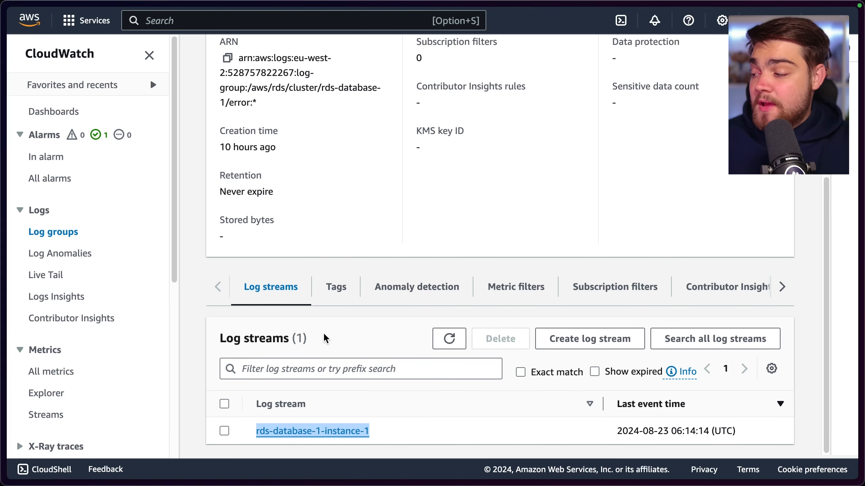
{"action": "scroll", "coordinate": [324, 341], "scroll_direction": "up", "scroll_amount": 6}
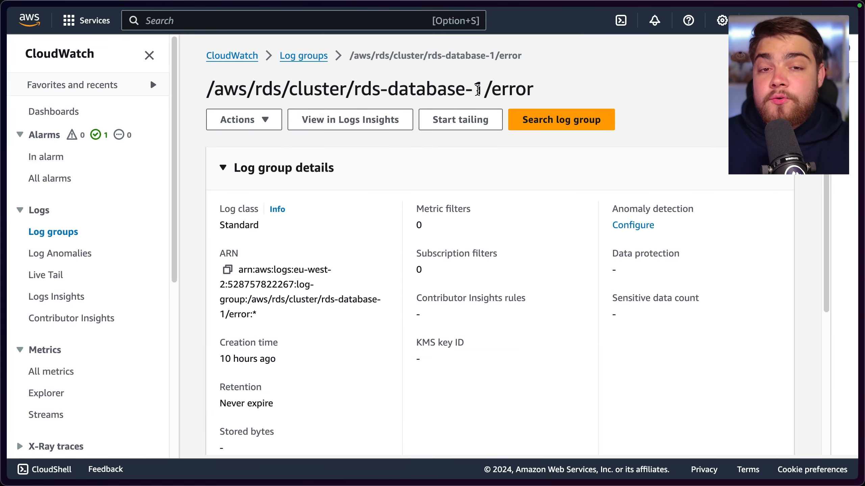
{"action": "scroll", "coordinate": [351, 218], "scroll_direction": "down", "scroll_amount": 1}
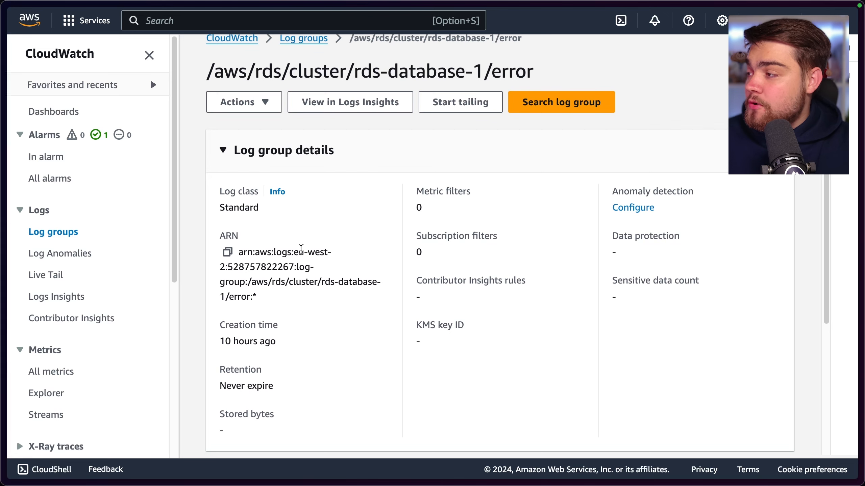
{"action": "scroll", "coordinate": [341, 255], "scroll_direction": "down", "scroll_amount": 3}
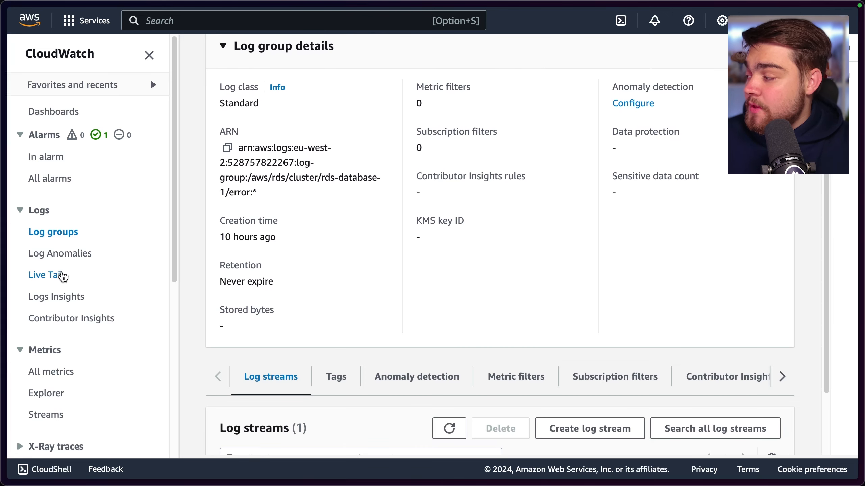
Start a Live Tail session filtered to the log group /aws/lambda/nodejs-apig-function-2siwxLmUP1YA
{"action": "left_click", "coordinate": [57, 275]}
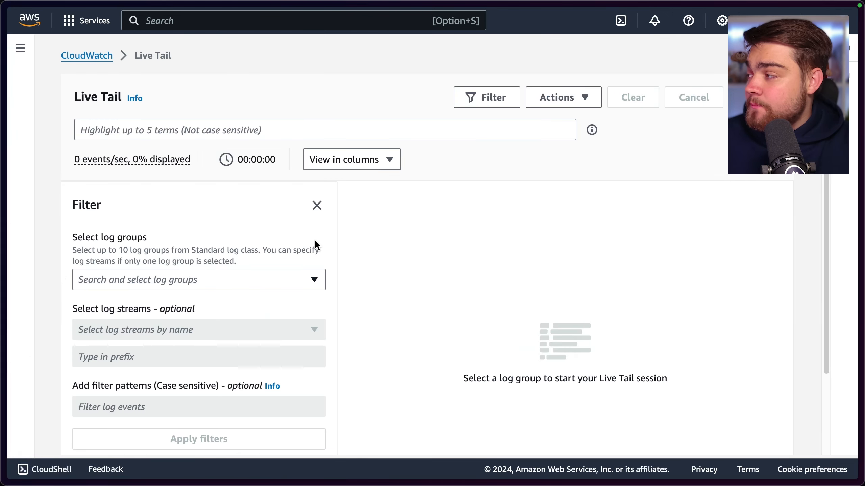
{"action": "scroll", "coordinate": [300, 233], "scroll_direction": "down", "scroll_amount": 2}
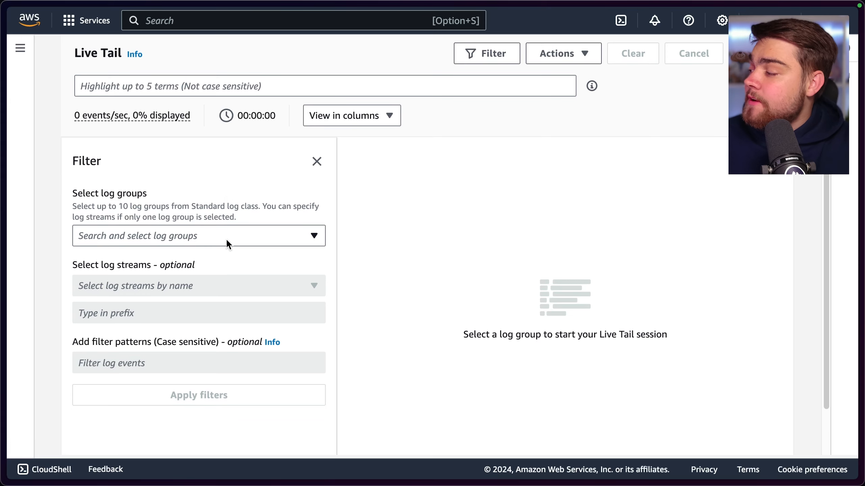
{"action": "left_click", "coordinate": [227, 241]}
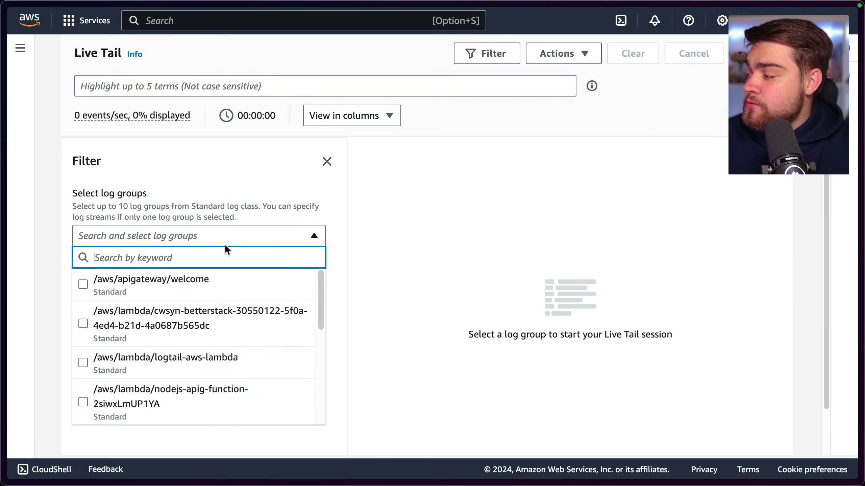
{"action": "left_click", "coordinate": [113, 392]}
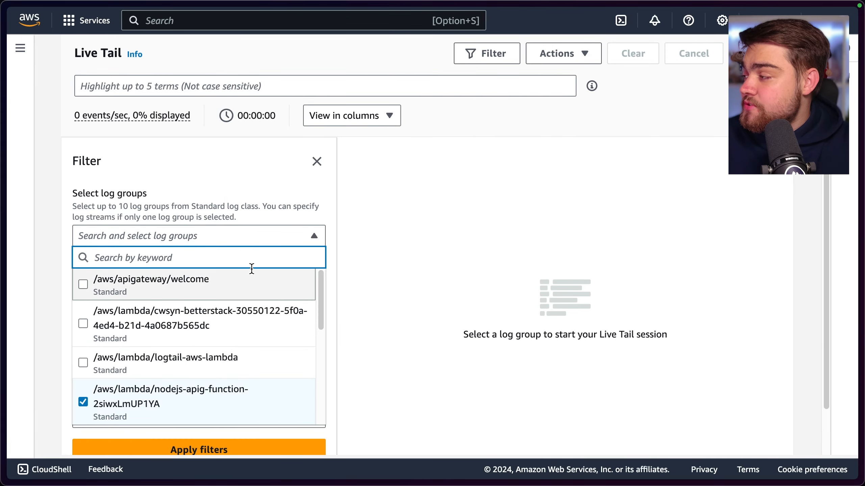
{"action": "scroll", "coordinate": [242, 351], "scroll_direction": "down", "scroll_amount": 1}
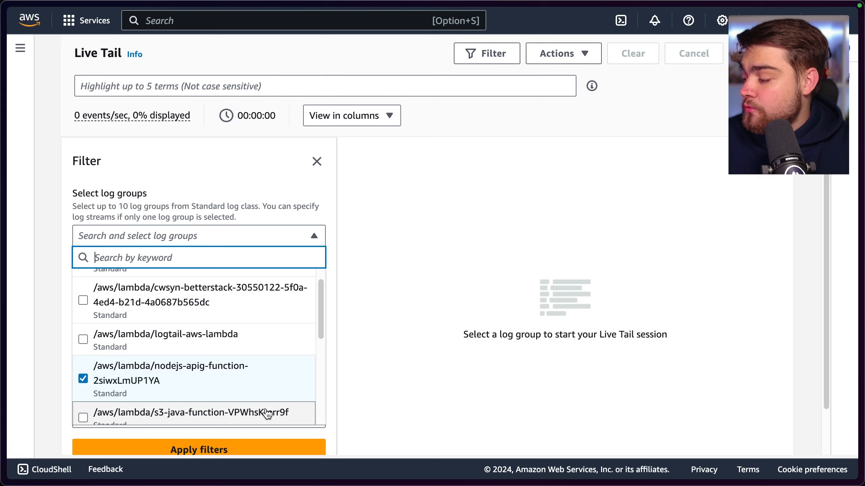
{"action": "left_click", "coordinate": [285, 449]}
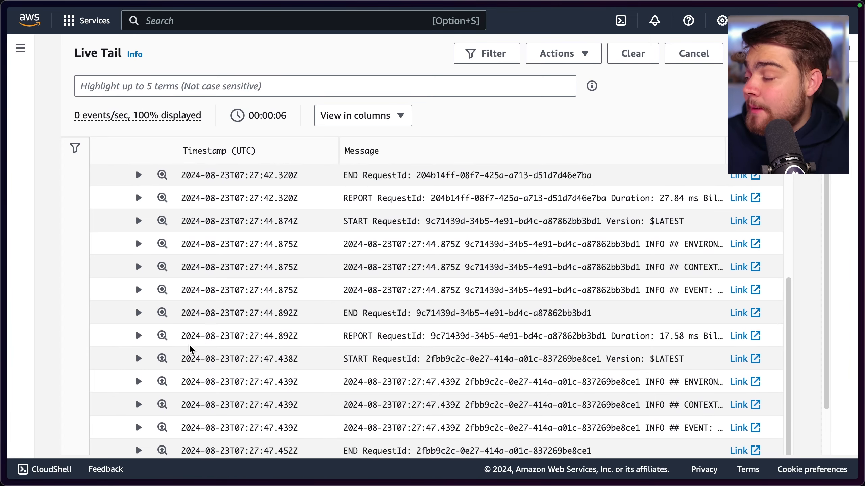
Expand three consecutive END, REPORT and START events in the Live Tail stream and read their full messages
{"action": "left_click", "coordinate": [139, 314]}
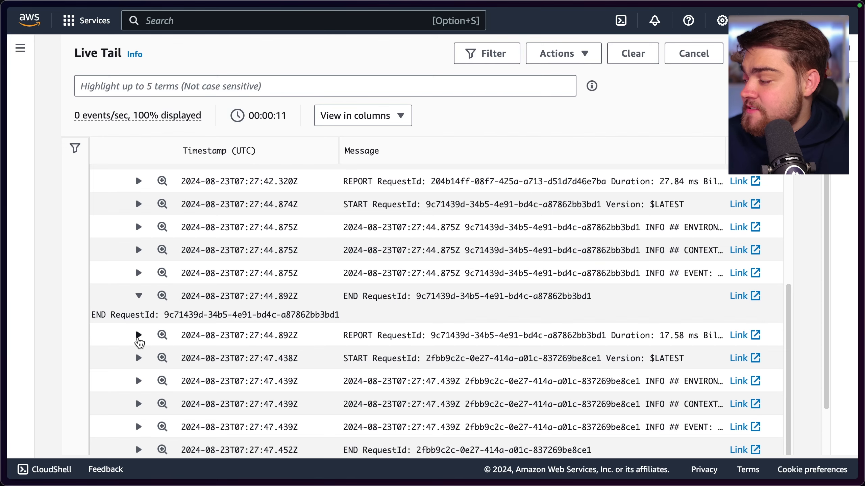
{"action": "left_click", "coordinate": [139, 336]}
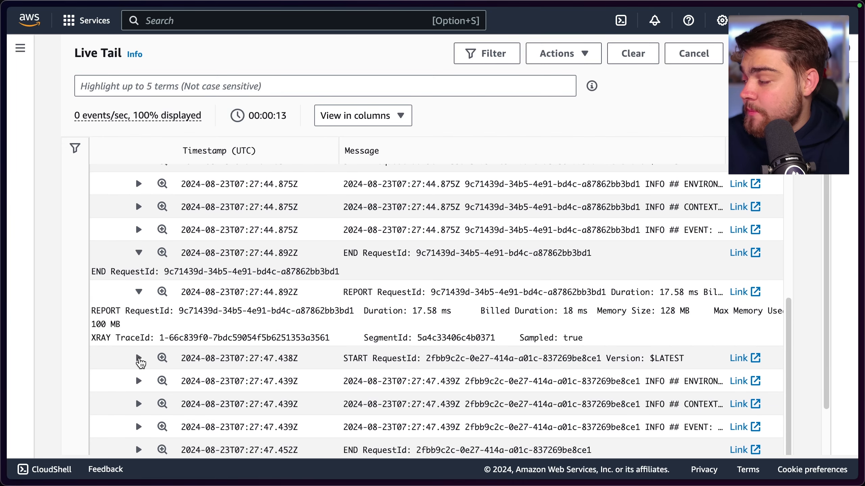
{"action": "left_click", "coordinate": [139, 357]}
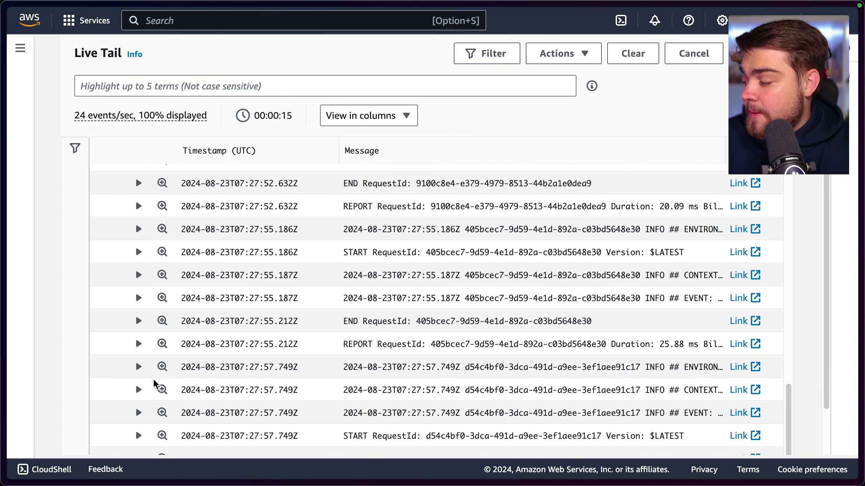
{"action": "scroll", "coordinate": [376, 265], "scroll_direction": "up", "scroll_amount": 10}
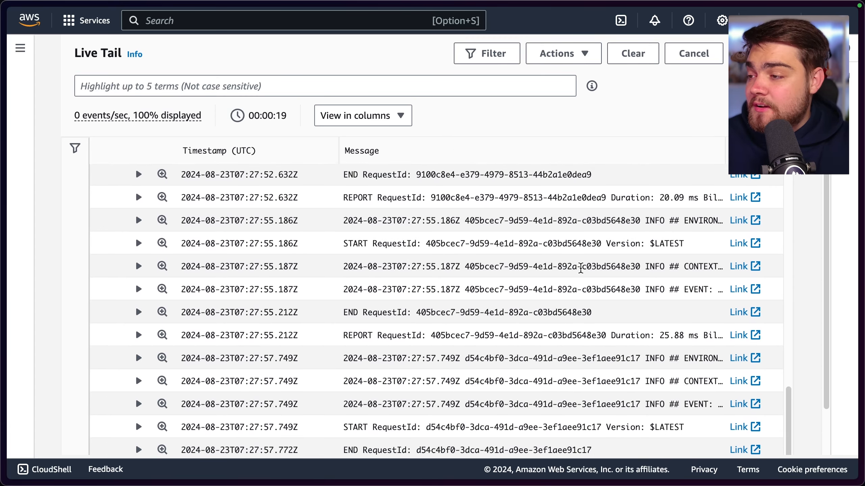
Show the Live Tail filter options again and look through the log streams available for the selected log group
{"action": "left_click", "coordinate": [493, 63]}
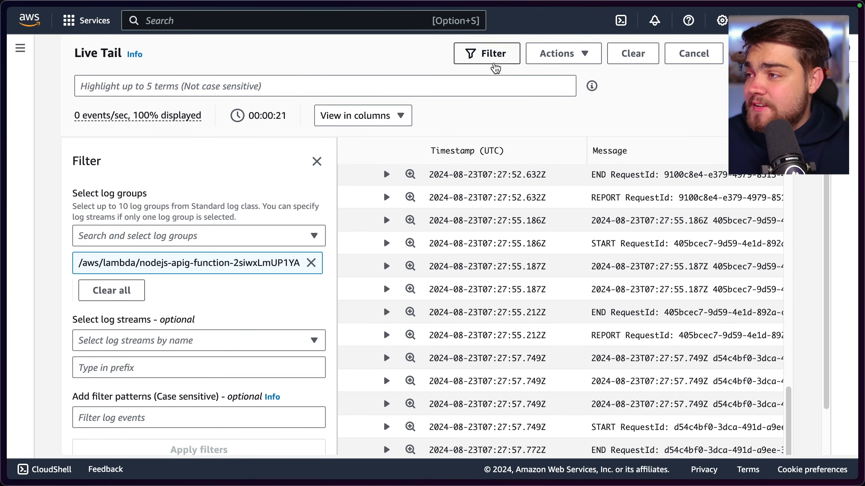
{"action": "scroll", "coordinate": [328, 235], "scroll_direction": "down", "scroll_amount": 2}
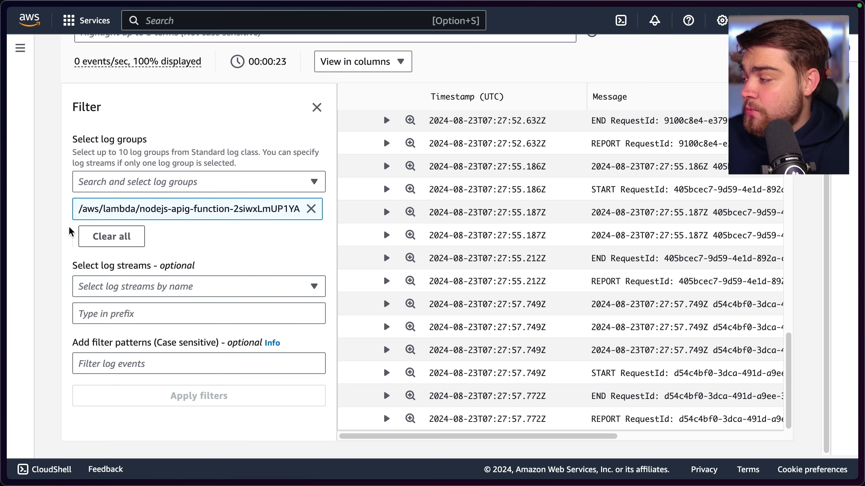
{"action": "left_click", "coordinate": [217, 294]}
{"action": "scroll", "coordinate": [170, 228], "scroll_direction": "down", "scroll_amount": 1}
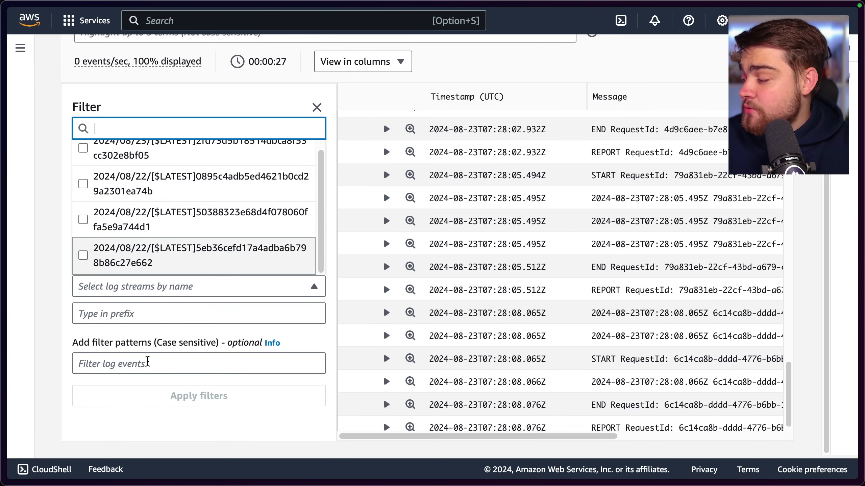
Open the help for filter patterns and read the syntax samples for ERROR, multiple terms and JSON string values
{"action": "left_click", "coordinate": [147, 362]}
{"action": "left_click", "coordinate": [272, 343]}
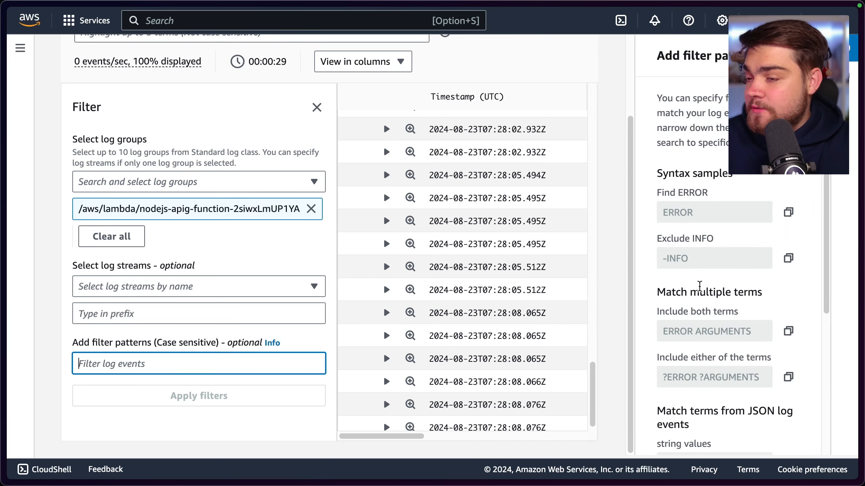
{"action": "left_click_drag", "start_coordinate": [701, 213], "coordinate": [658, 216]}
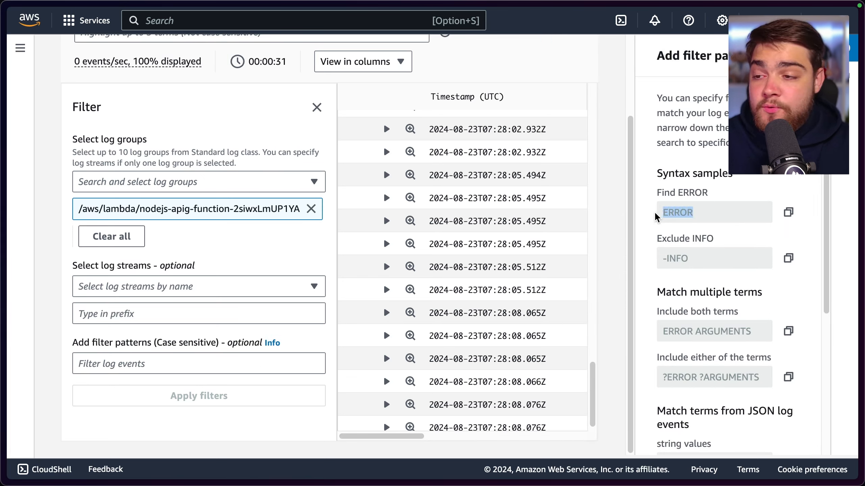
{"action": "scroll", "coordinate": [688, 228], "scroll_direction": "down", "scroll_amount": 2}
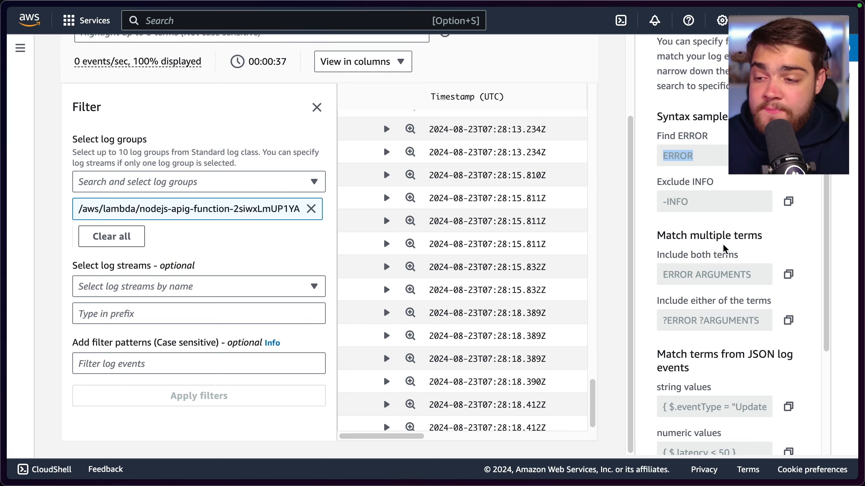
{"action": "scroll", "coordinate": [704, 251], "scroll_direction": "down", "scroll_amount": 2}
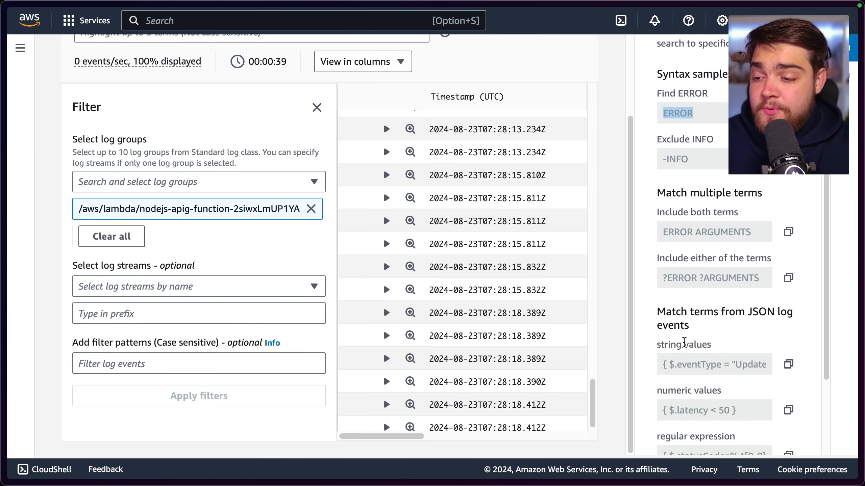
{"action": "left_click_drag", "start_coordinate": [665, 370], "coordinate": [769, 372]}
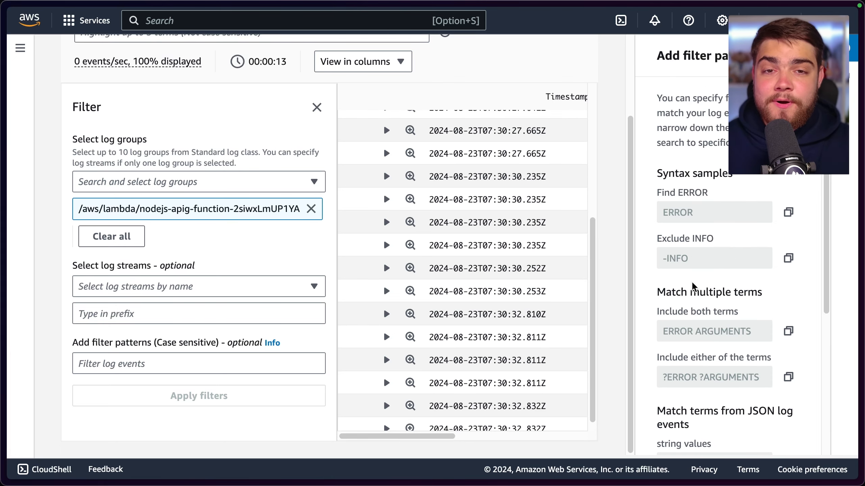
Go to the overview of all CloudWatch metrics and browse to the AWS namespaces
{"action": "left_click", "coordinate": [20, 48]}
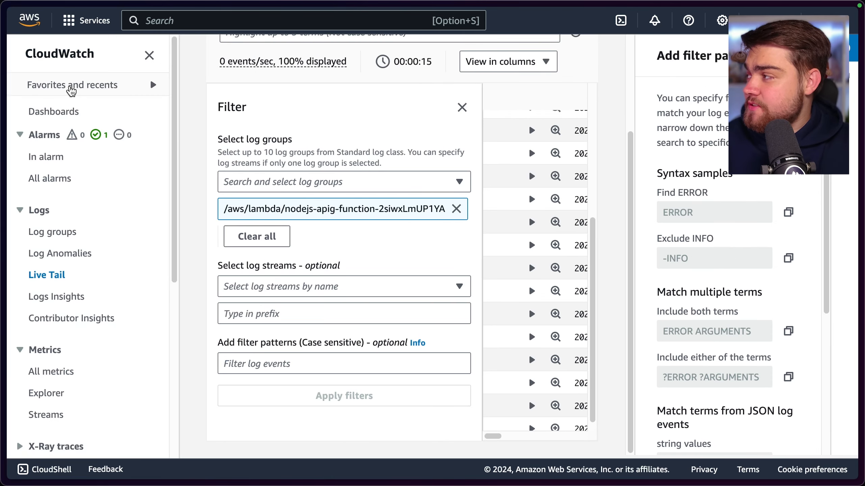
{"action": "scroll", "coordinate": [98, 288], "scroll_direction": "down", "scroll_amount": 3}
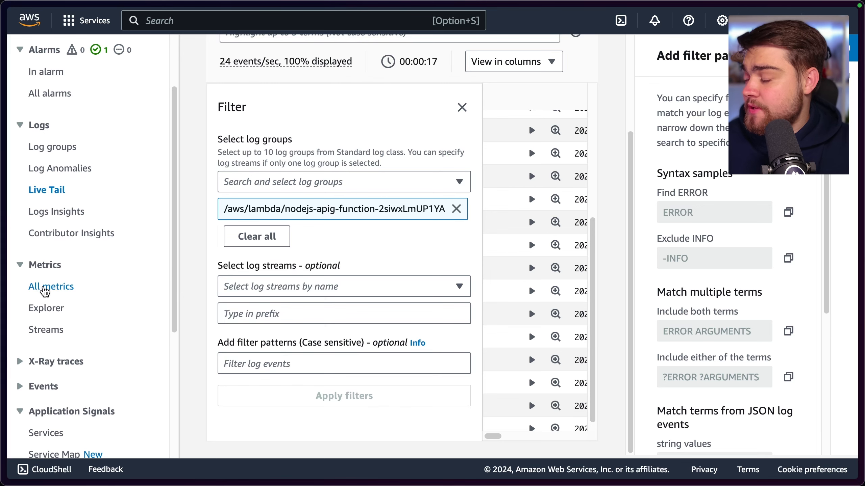
{"action": "left_click", "coordinate": [49, 290]}
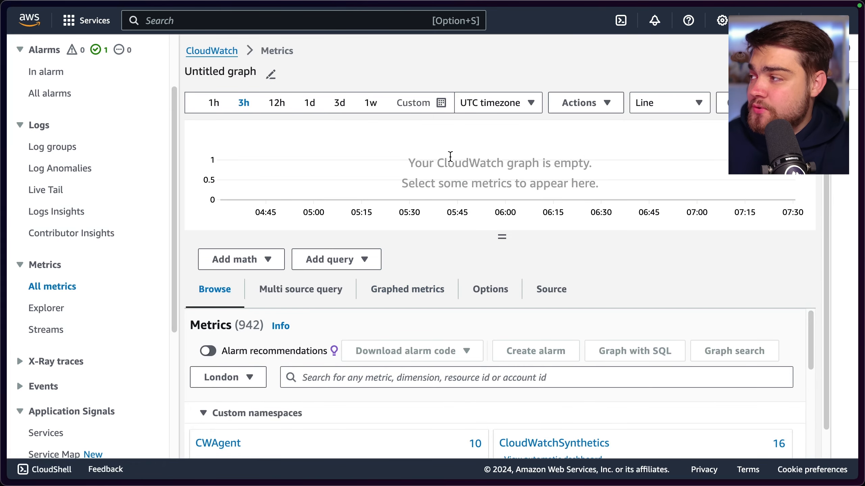
{"action": "scroll", "coordinate": [423, 221], "scroll_direction": "down", "scroll_amount": 5}
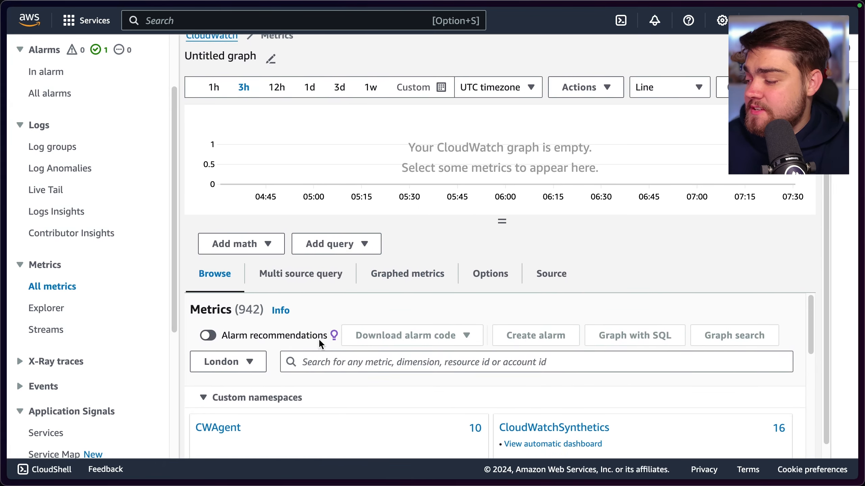
{"action": "scroll", "coordinate": [308, 340], "scroll_direction": "down", "scroll_amount": 4}
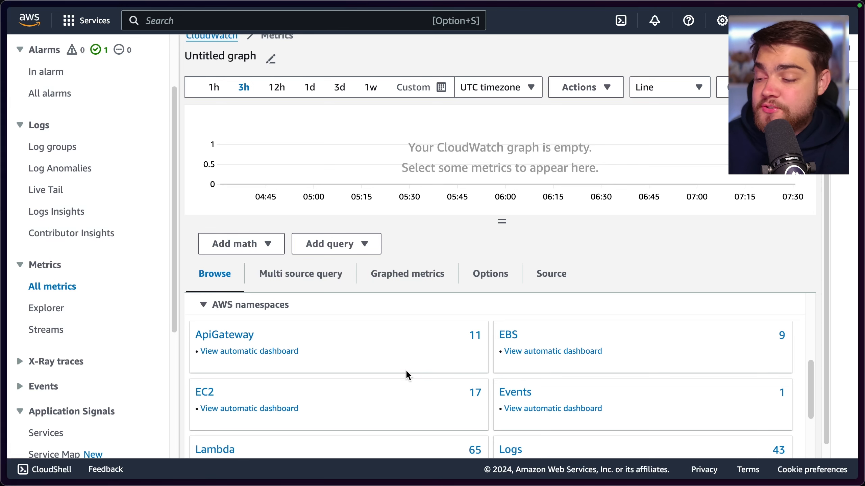
{"action": "scroll", "coordinate": [406, 375], "scroll_direction": "down", "scroll_amount": 1}
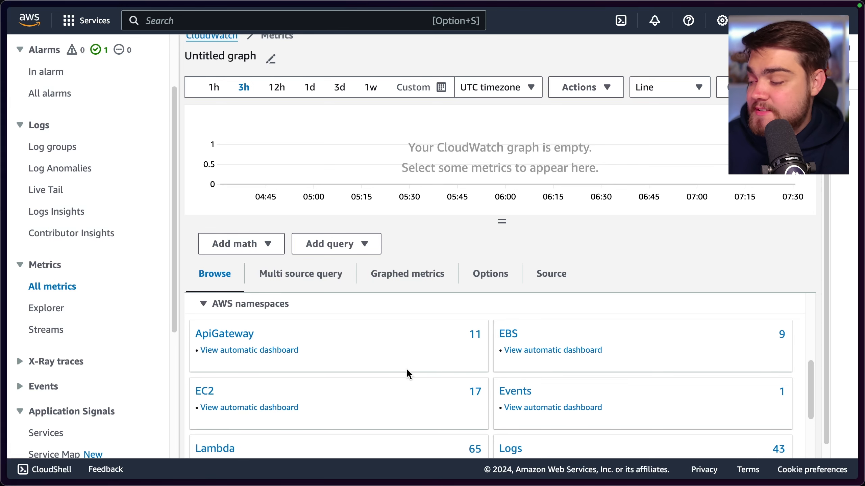
Open the per-instance metrics of the EC2 namespace and look through those of the EC2-Demo instance
{"action": "left_click", "coordinate": [205, 387]}
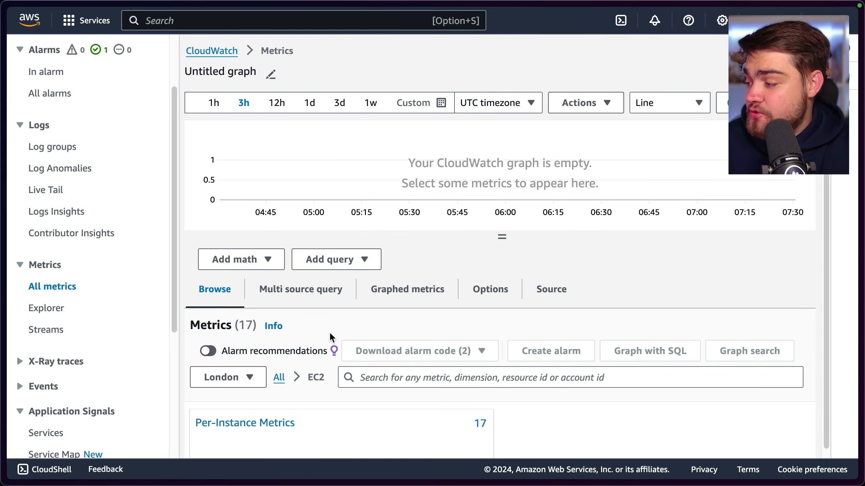
{"action": "left_click", "coordinate": [262, 416]}
{"action": "scroll", "coordinate": [310, 387], "scroll_direction": "down", "scroll_amount": 3}
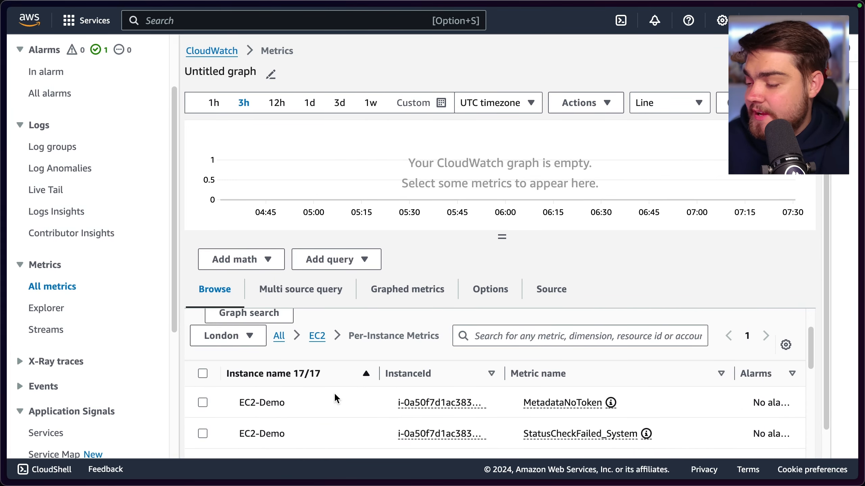
{"action": "scroll", "coordinate": [303, 408], "scroll_direction": "down", "scroll_amount": 1}
{"action": "scroll", "coordinate": [306, 404], "scroll_direction": "down", "scroll_amount": 1}
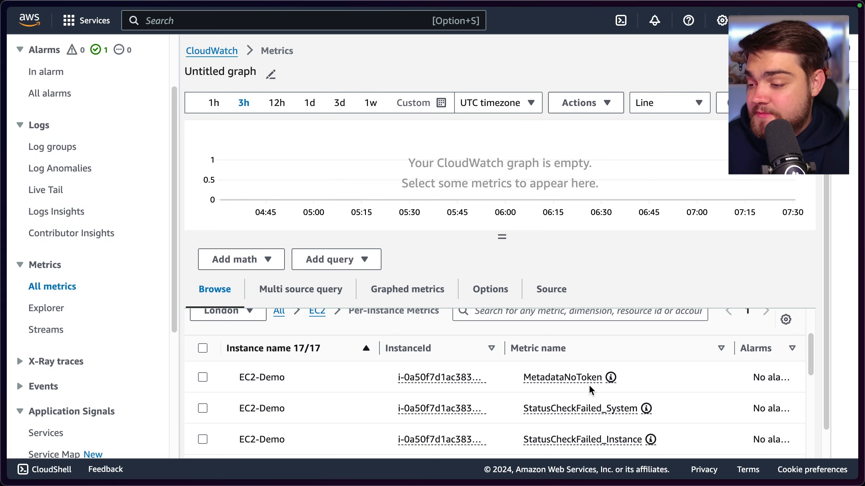
{"action": "scroll", "coordinate": [582, 380], "scroll_direction": "down", "scroll_amount": 2}
{"action": "scroll", "coordinate": [522, 403], "scroll_direction": "down", "scroll_amount": 3}
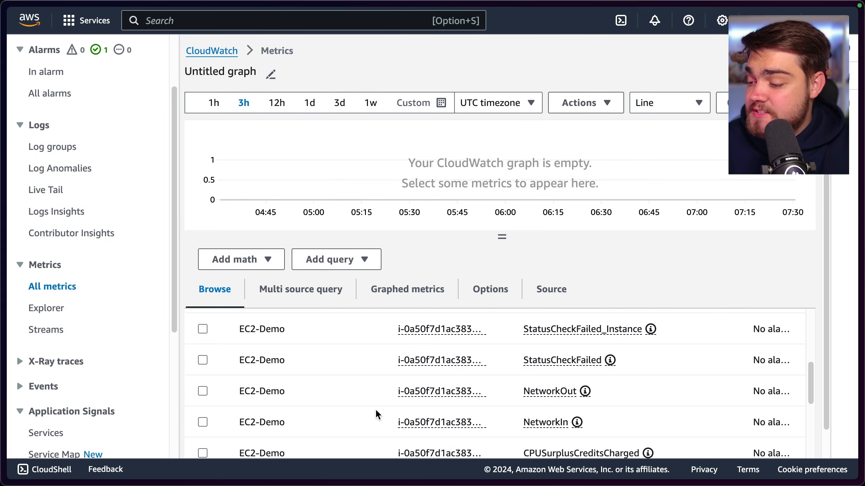
Plot the NetworkOut and CPUUtilization metrics of the EC2-Demo instance together on the graph
{"action": "left_click", "coordinate": [206, 391]}
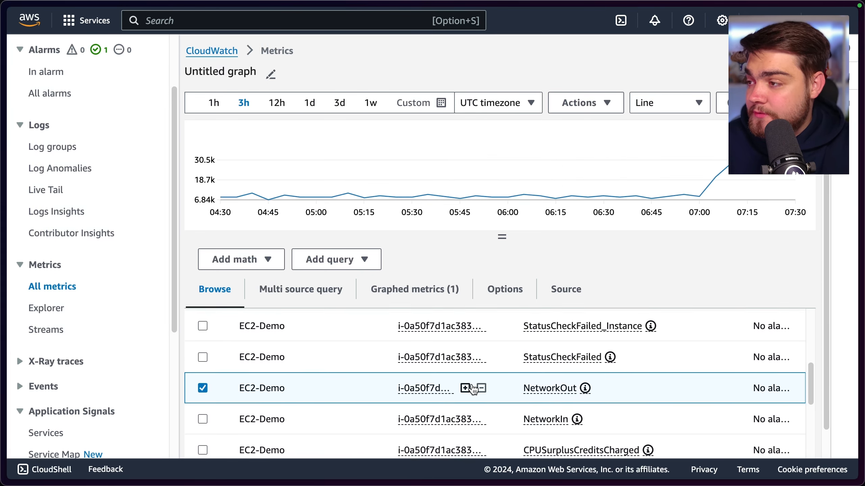
{"action": "scroll", "coordinate": [473, 389], "scroll_direction": "down", "scroll_amount": 1}
{"action": "scroll", "coordinate": [475, 390], "scroll_direction": "down", "scroll_amount": 2}
{"action": "scroll", "coordinate": [492, 392], "scroll_direction": "down", "scroll_amount": 1}
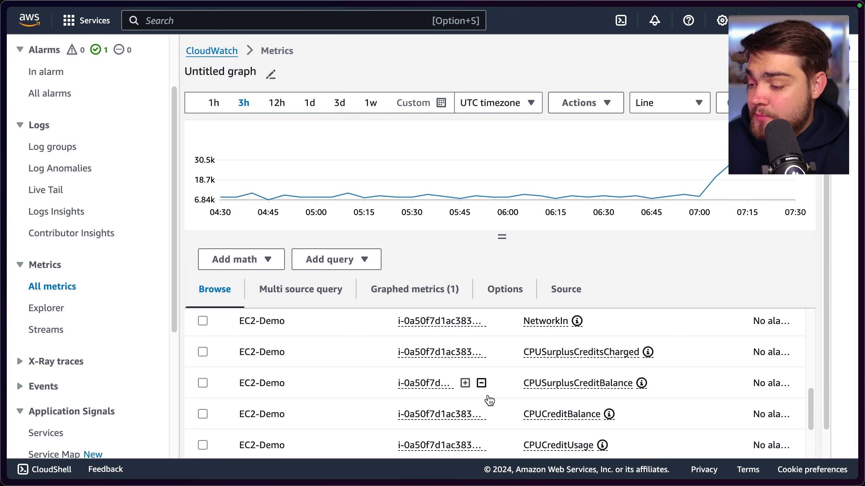
{"action": "scroll", "coordinate": [476, 407], "scroll_direction": "down", "scroll_amount": 2}
{"action": "scroll", "coordinate": [473, 389], "scroll_direction": "down", "scroll_amount": 2}
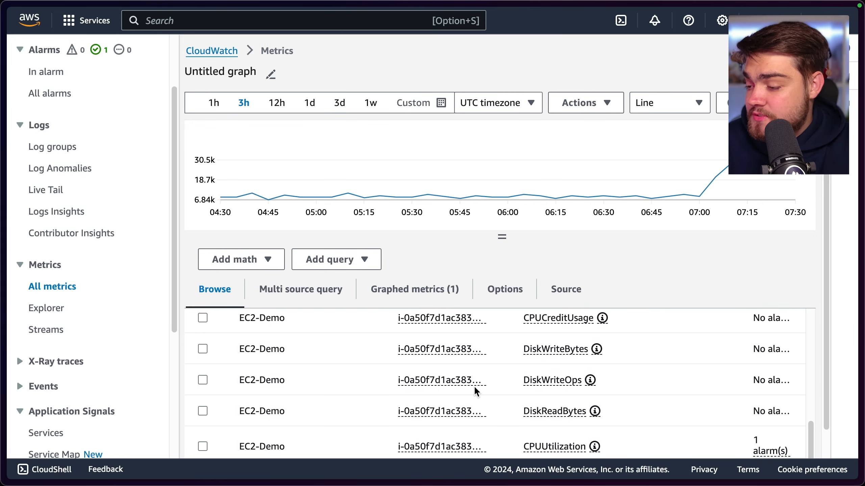
{"action": "scroll", "coordinate": [508, 405], "scroll_direction": "down", "scroll_amount": 2}
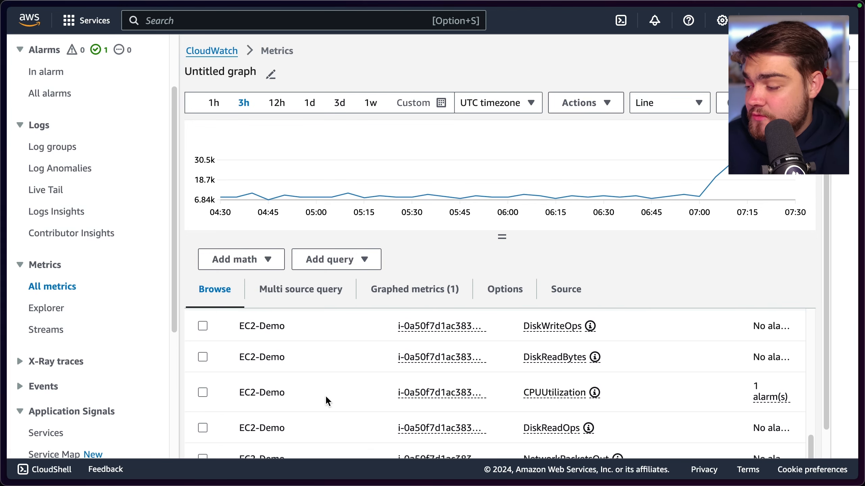
{"action": "left_click", "coordinate": [202, 392]}
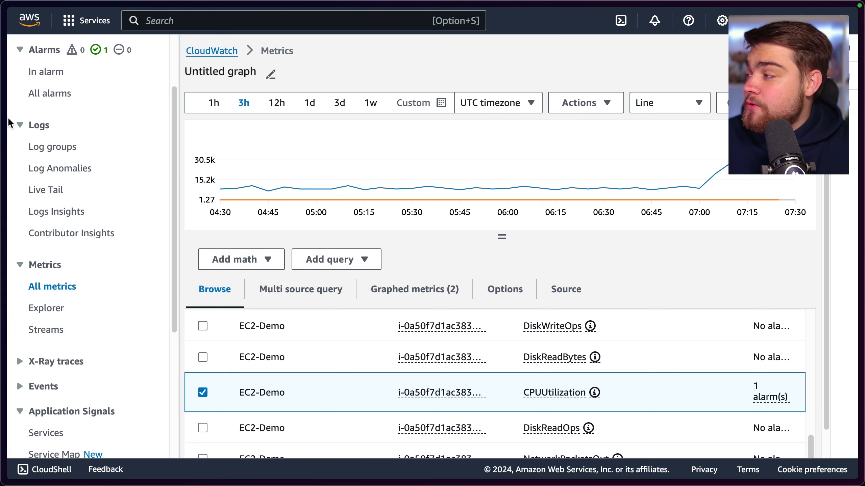
Go to the automatic dashboards and open the one for EC2 with the navigation pane collapsed
{"action": "scroll", "coordinate": [147, 150], "scroll_direction": "up", "scroll_amount": 3}
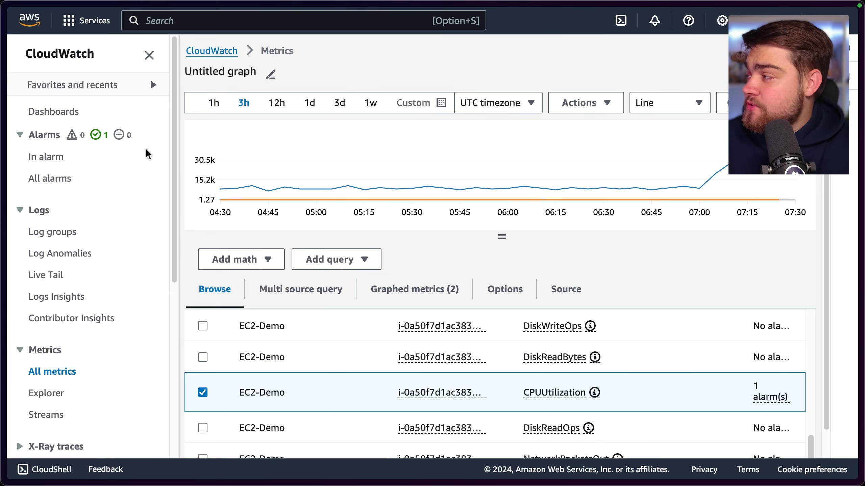
{"action": "left_click", "coordinate": [77, 120]}
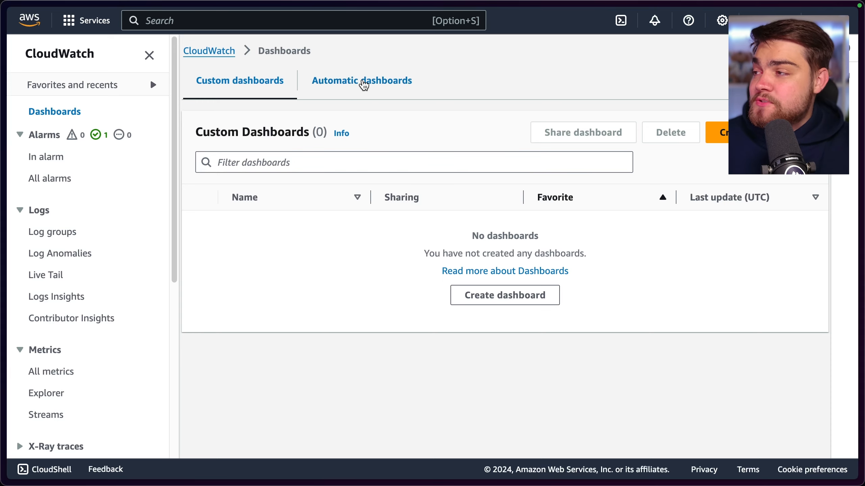
{"action": "left_click", "coordinate": [362, 82]}
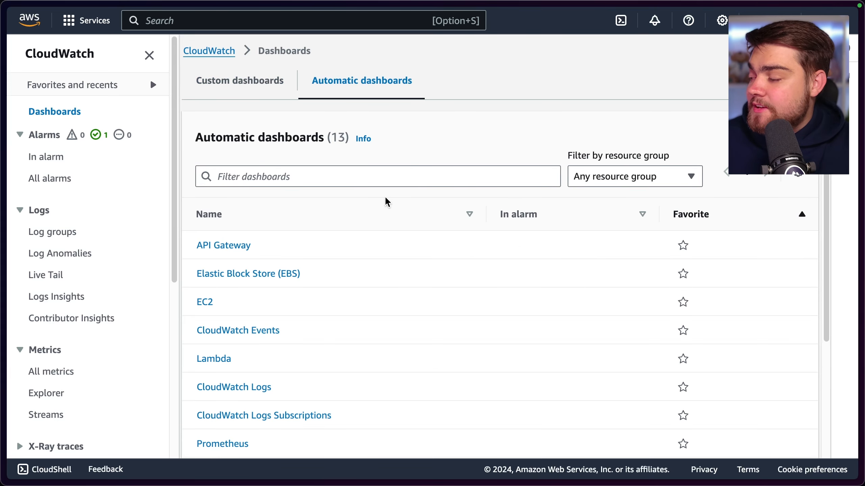
{"action": "left_click", "coordinate": [149, 55]}
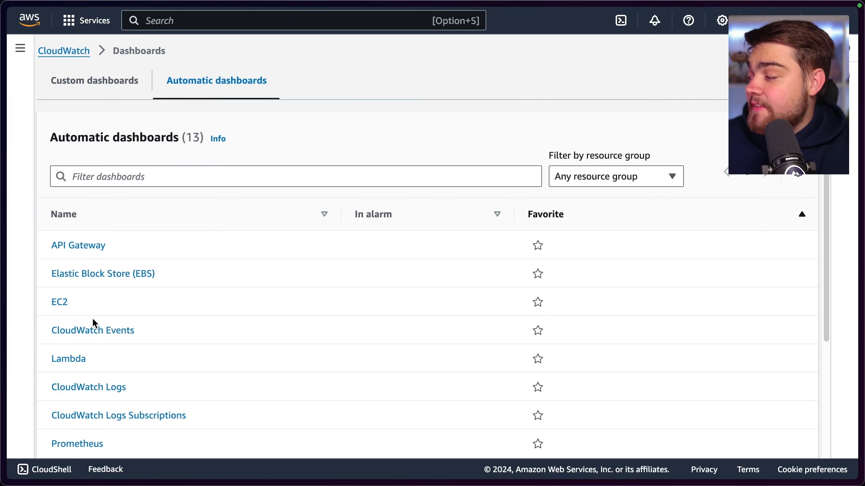
{"action": "left_click", "coordinate": [60, 303]}
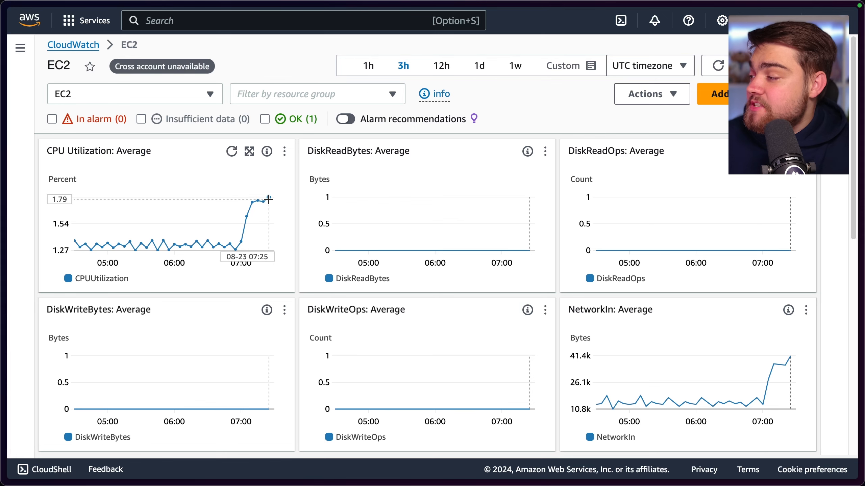
Look through the EC2 dashboard's CPU utilization, disk and network charts, inspecting data points on the CPU curve
{"action": "mouse_move", "coordinate": [250, 205]}
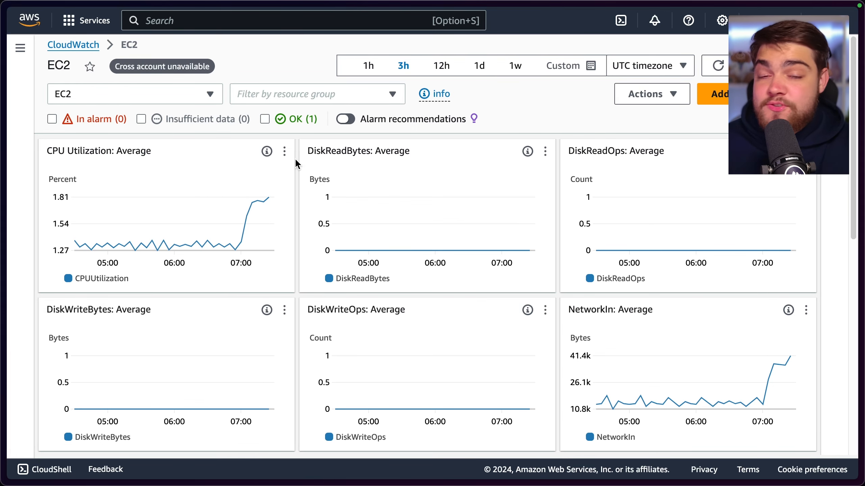
{"action": "scroll", "coordinate": [294, 158], "scroll_direction": "down", "scroll_amount": 5}
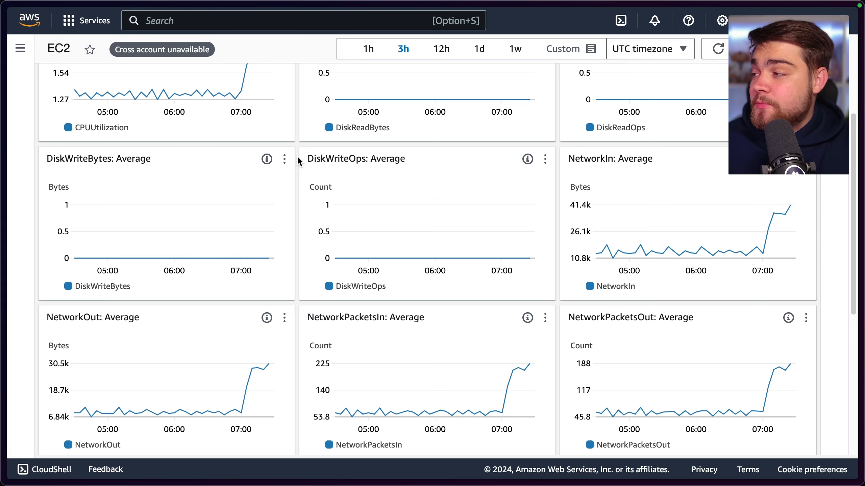
{"action": "scroll", "coordinate": [298, 158], "scroll_direction": "up", "scroll_amount": 5}
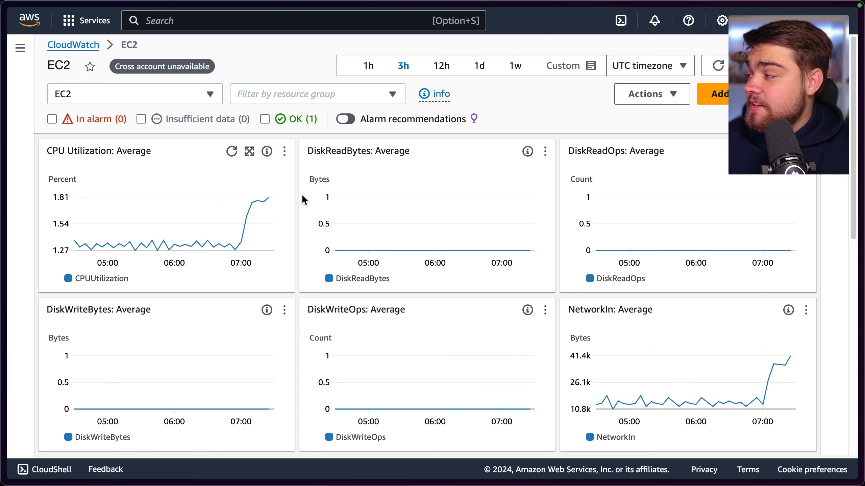
{"action": "mouse_move", "coordinate": [261, 202]}
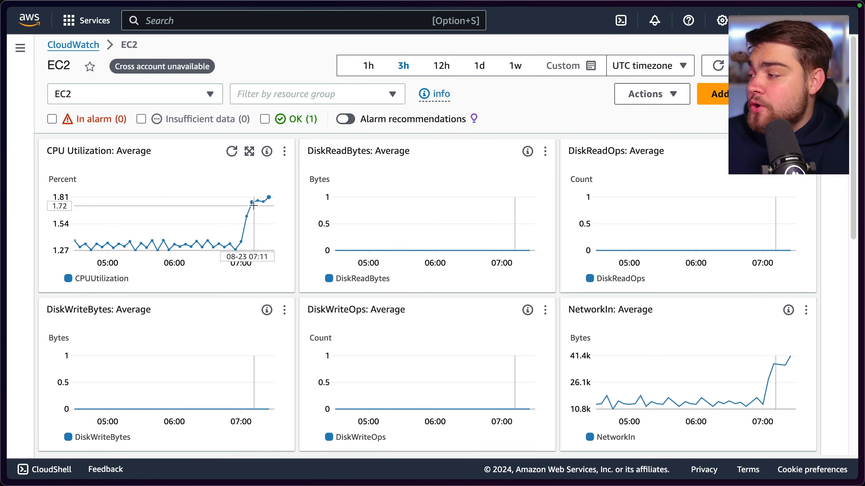
Go to the list of all alarms and open the EC2 CPU Alarm
{"action": "left_click", "coordinate": [24, 51]}
{"action": "left_click", "coordinate": [51, 181]}
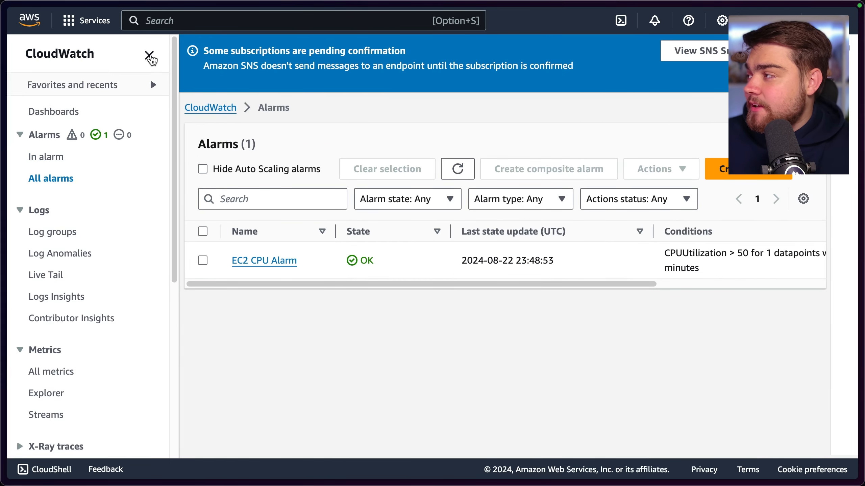
{"action": "left_click", "coordinate": [150, 56]}
{"action": "left_click", "coordinate": [125, 237]}
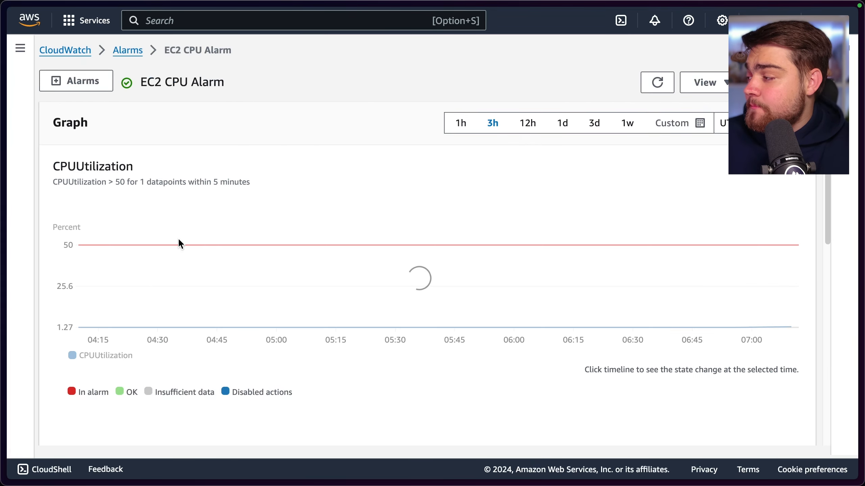
Examine the EC2 CPU Alarm's CPUUtilization graph against its threshold, along with the alarm state timeline and legend
{"action": "scroll", "coordinate": [203, 223], "scroll_direction": "down", "scroll_amount": 1}
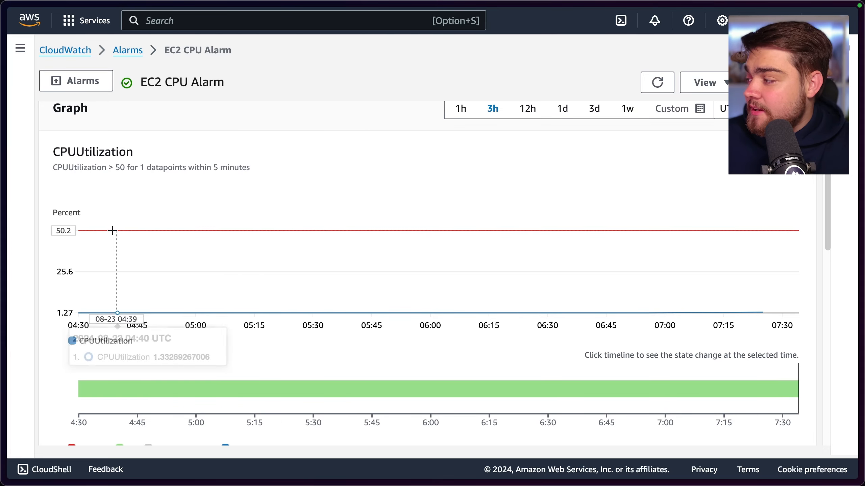
{"action": "scroll", "coordinate": [367, 235], "scroll_direction": "down", "scroll_amount": 2}
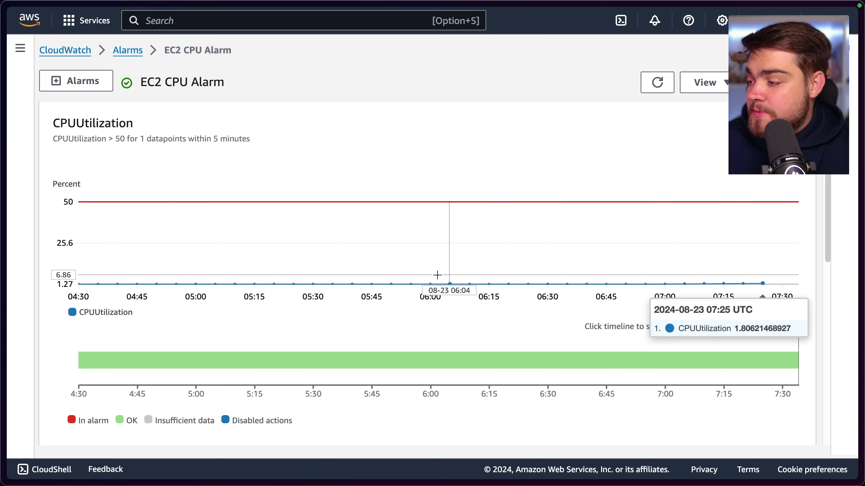
{"action": "scroll", "coordinate": [437, 275], "scroll_direction": "down", "scroll_amount": 2}
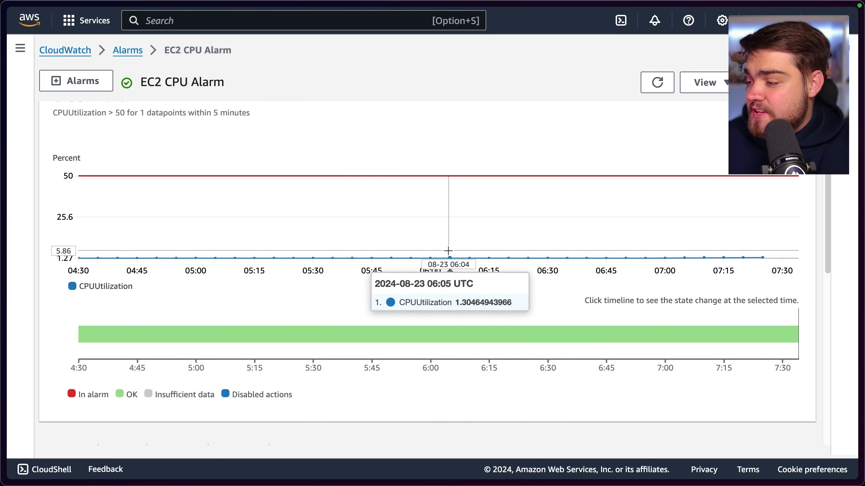
{"action": "scroll", "coordinate": [385, 323], "scroll_direction": "down", "scroll_amount": 1}
{"action": "mouse_move", "coordinate": [384, 323]}
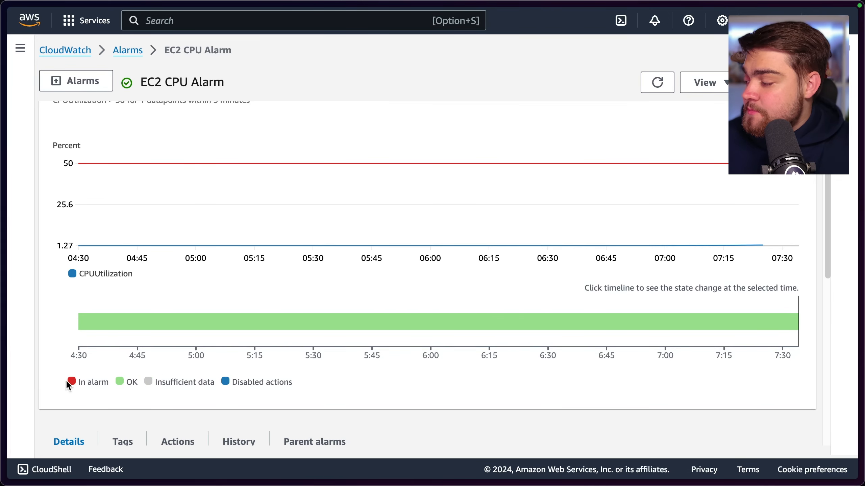
{"action": "scroll", "coordinate": [174, 363], "scroll_direction": "down", "scroll_amount": 8}
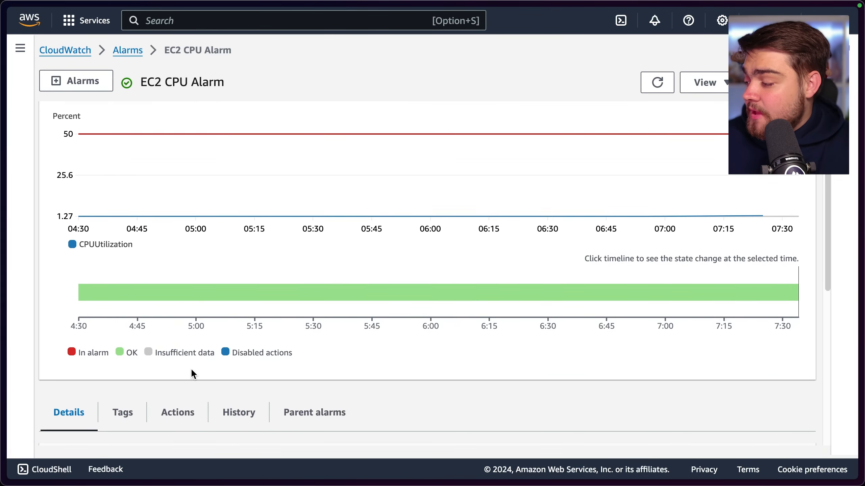
Review the notification actions of the EC2 CPU Alarm and return to its details
{"action": "left_click", "coordinate": [184, 175]}
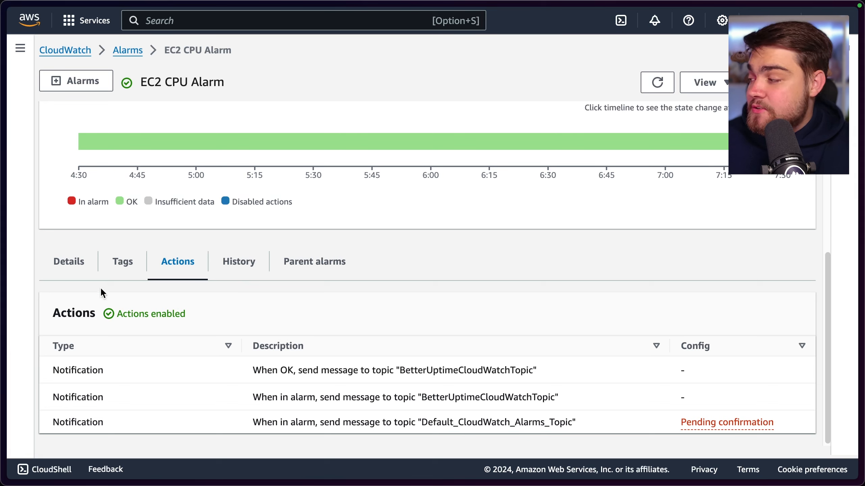
{"action": "left_click", "coordinate": [83, 272]}
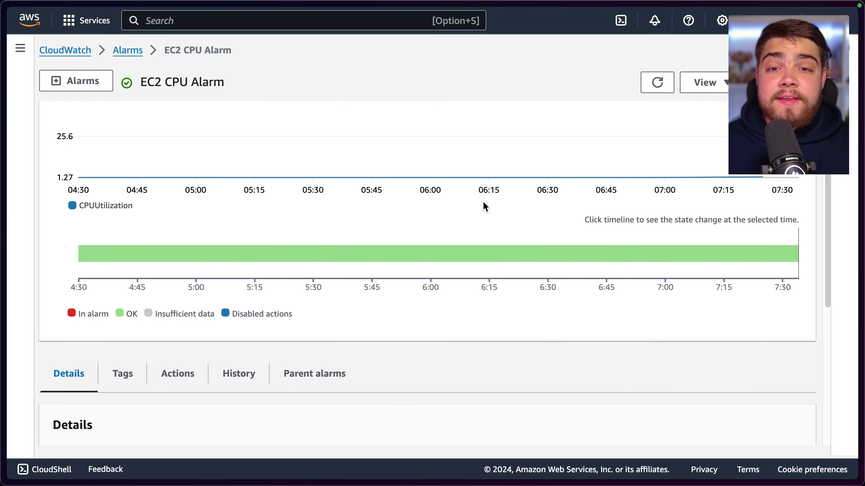
{"action": "scroll", "coordinate": [483, 204], "scroll_direction": "up", "scroll_amount": 1}
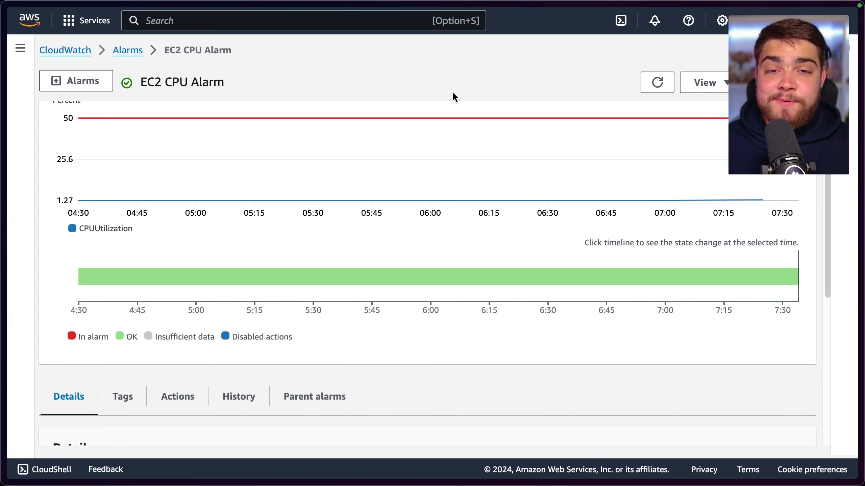
Open the Synthetics Canaries overview under Application Signals and review the canary status, runs and list
{"action": "left_click", "coordinate": [25, 57]}
{"action": "scroll", "coordinate": [85, 197], "scroll_direction": "down", "scroll_amount": 8}
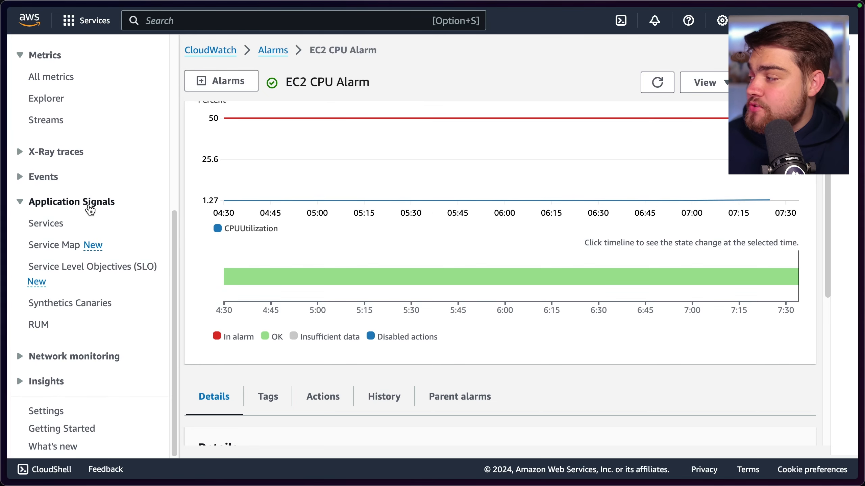
{"action": "left_click", "coordinate": [67, 308]}
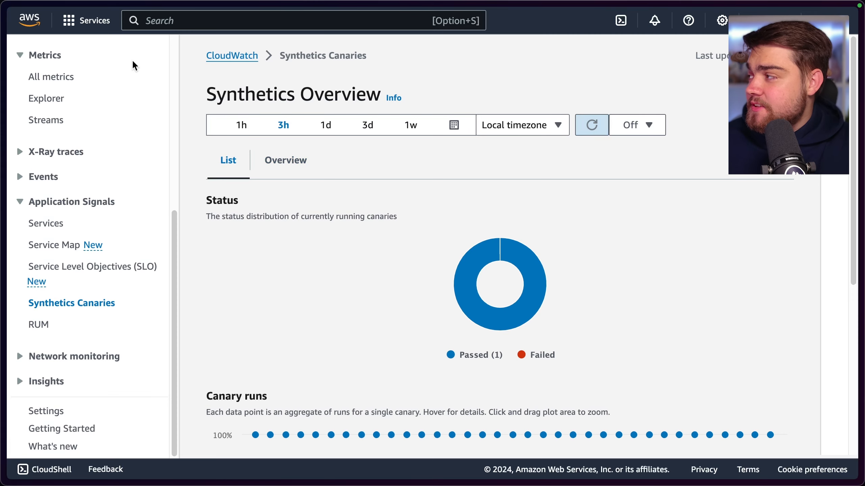
{"action": "scroll", "coordinate": [128, 74], "scroll_direction": "up", "scroll_amount": 8}
{"action": "left_click", "coordinate": [149, 44]}
{"action": "scroll", "coordinate": [350, 227], "scroll_direction": "down", "scroll_amount": 3}
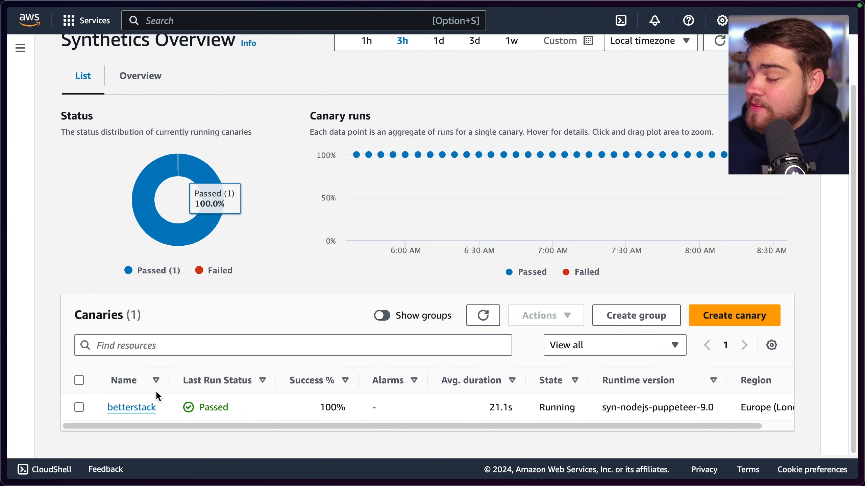
Open the betterstack canary and inspect the availability of its individual runs over the last three hours
{"action": "left_click", "coordinate": [150, 408]}
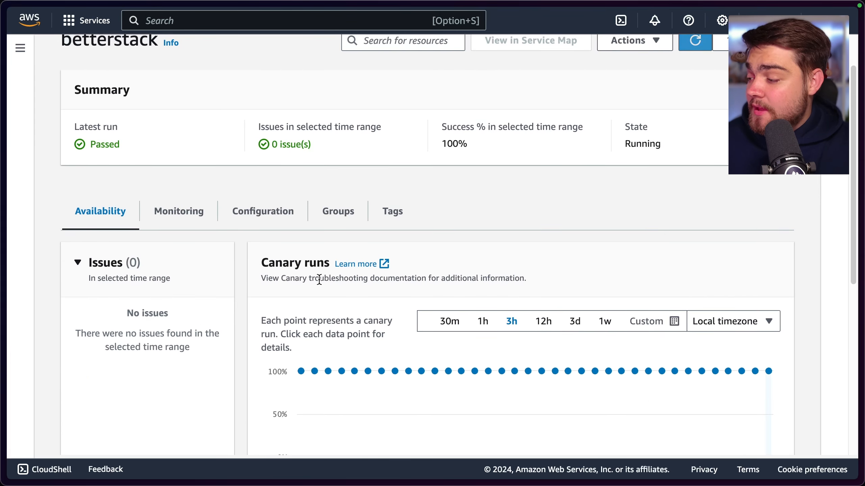
{"action": "scroll", "coordinate": [319, 279], "scroll_direction": "down", "scroll_amount": 1}
{"action": "mouse_move", "coordinate": [326, 362]}
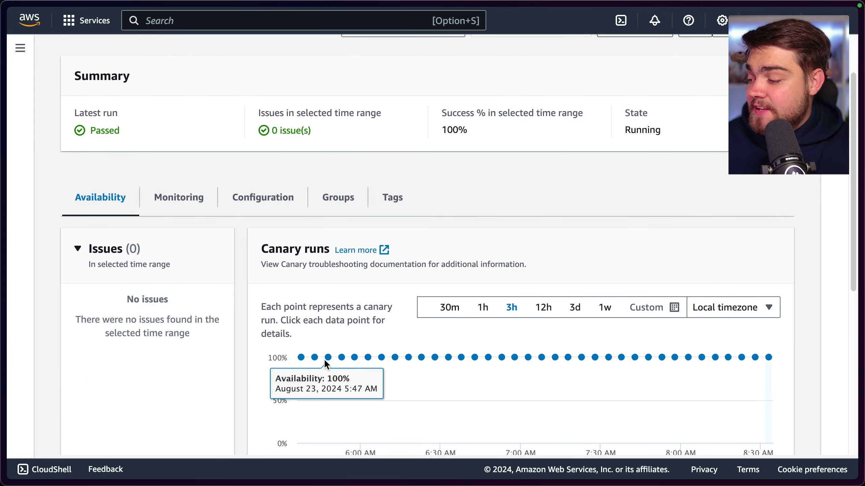
{"action": "scroll", "coordinate": [340, 356], "scroll_direction": "down", "scroll_amount": 1}
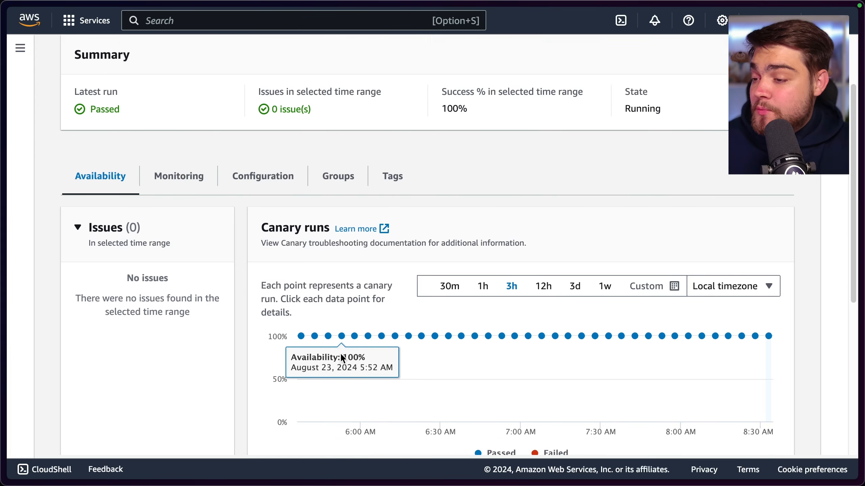
{"action": "scroll", "coordinate": [368, 304], "scroll_direction": "down", "scroll_amount": 3}
{"action": "scroll", "coordinate": [374, 280], "scroll_direction": "down", "scroll_amount": 3}
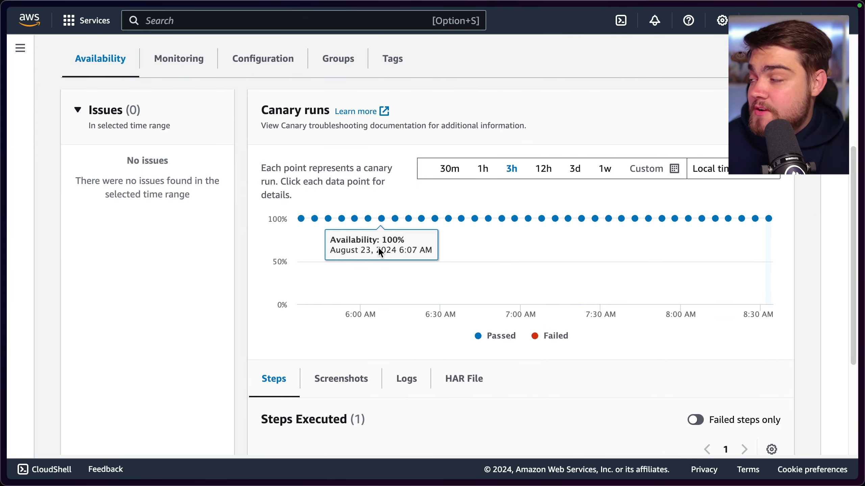
{"action": "scroll", "coordinate": [380, 252], "scroll_direction": "up", "scroll_amount": 5}
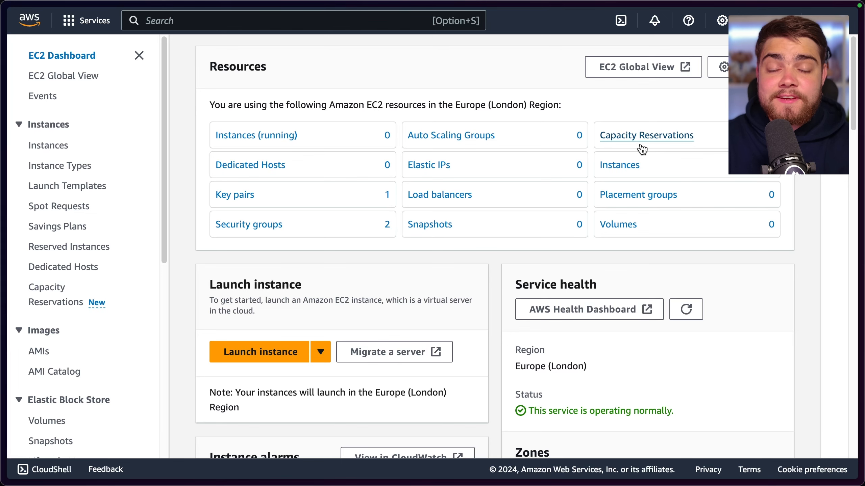
Search the AWS services for IAM, open it and go to the account's list of roles
{"action": "left_click", "coordinate": [373, 22]}
{"action": "type", "text": "IAM"}
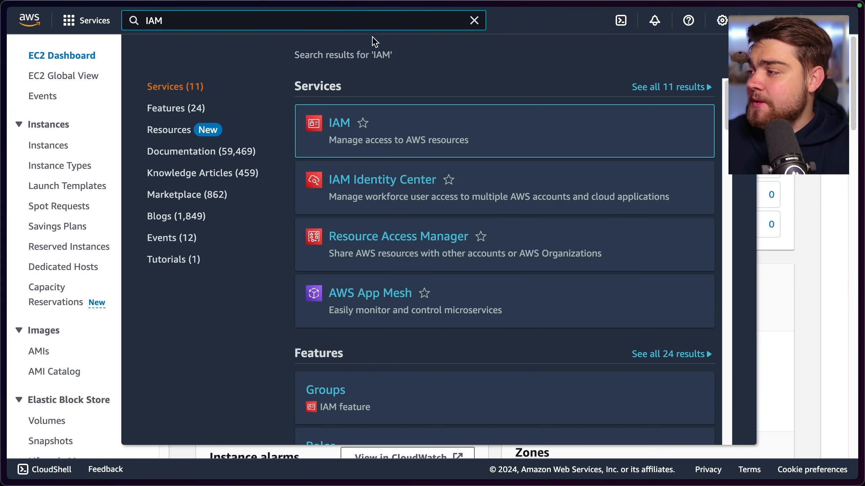
{"action": "left_click", "coordinate": [341, 131]}
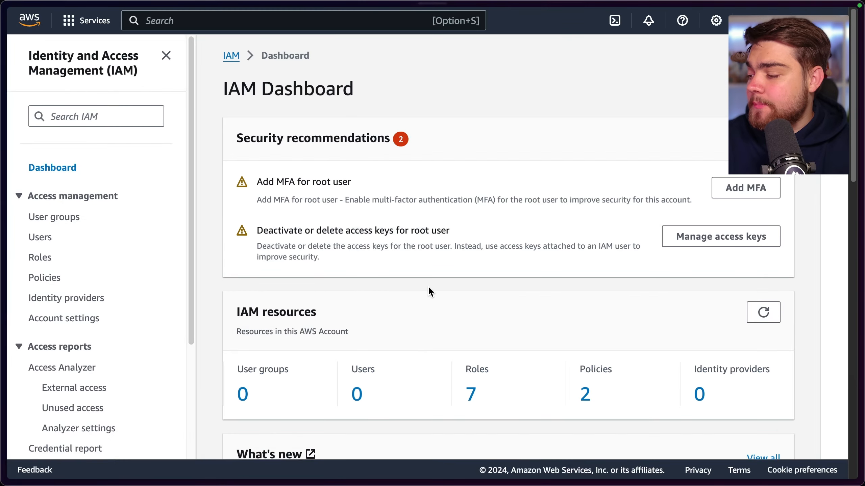
{"action": "scroll", "coordinate": [443, 307], "scroll_direction": "down", "scroll_amount": 1}
{"action": "left_click", "coordinate": [470, 375]}
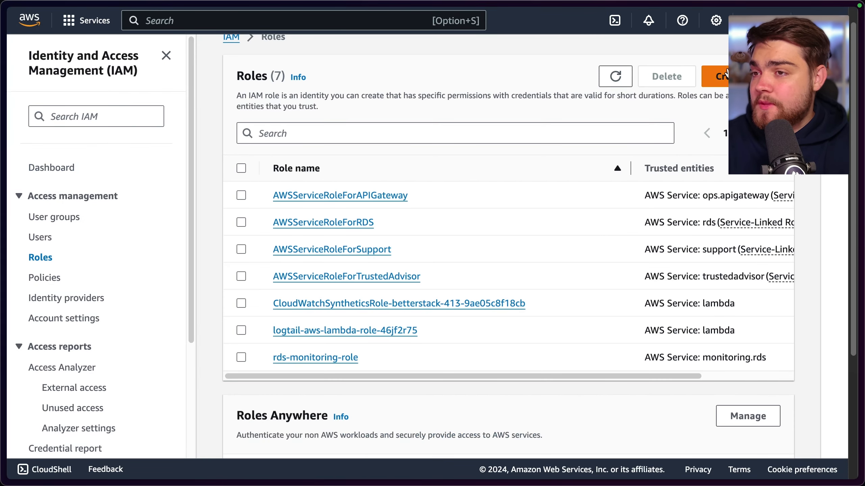
Start a new role with AWS service as the trusted entity type and EC2 as the use case, and continue to its permissions
{"action": "left_click", "coordinate": [715, 74]}
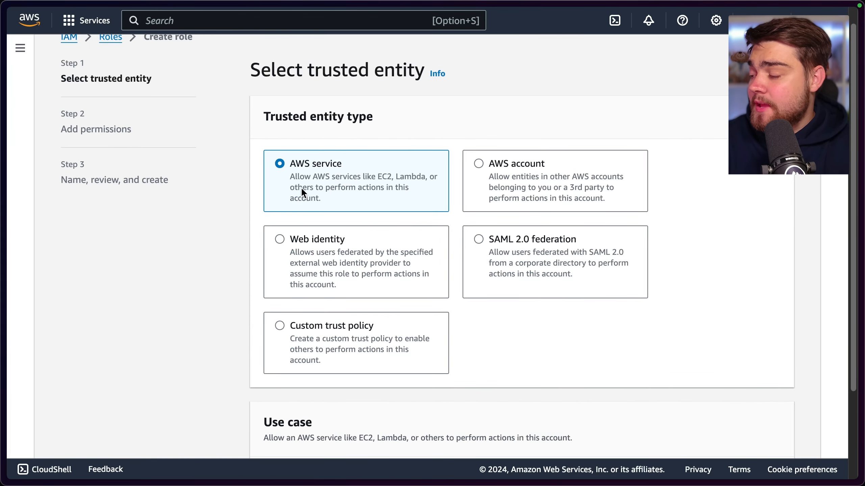
{"action": "scroll", "coordinate": [303, 211], "scroll_direction": "down", "scroll_amount": 3}
{"action": "left_click", "coordinate": [351, 387]}
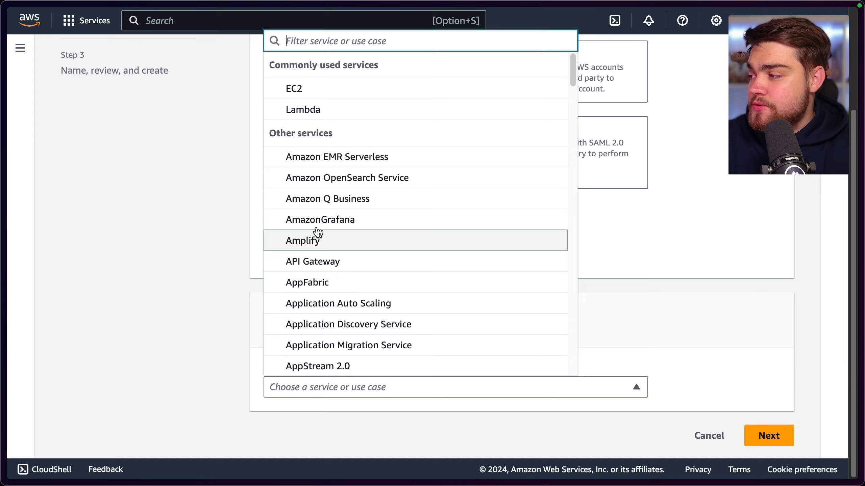
{"action": "left_click", "coordinate": [310, 92]}
{"action": "scroll", "coordinate": [734, 373], "scroll_direction": "down", "scroll_amount": 5}
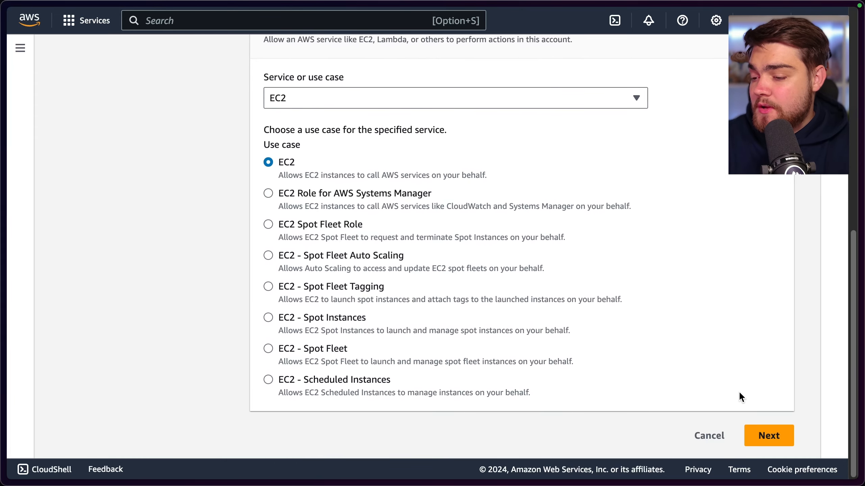
{"action": "left_click", "coordinate": [766, 434]}
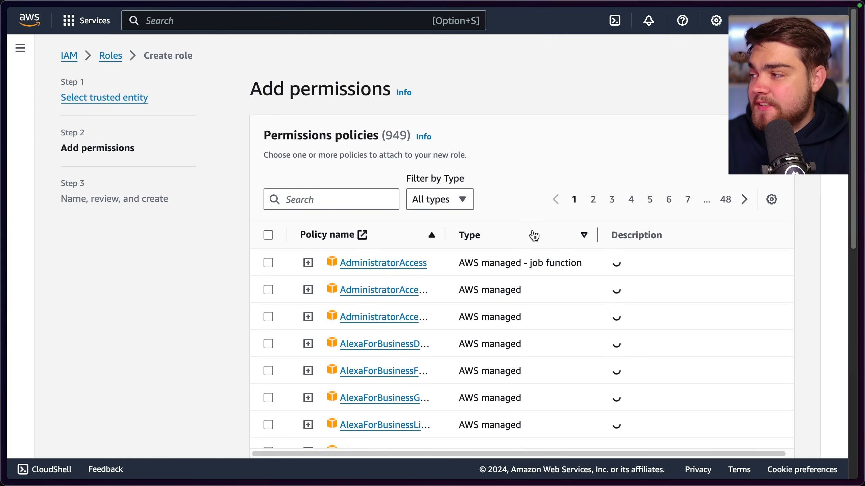
Filter the permissions policies by CloudWatchAge, attach CloudWatchAgentServerPolicy to the new role and continue to the naming and review stage
{"action": "left_click", "coordinate": [351, 201]}
{"action": "type", "text": "CloudW"}
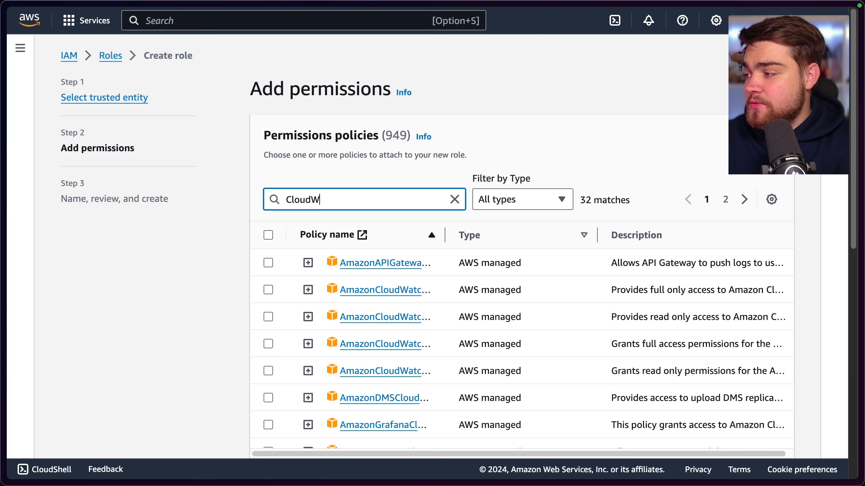
{"action": "type", "text": "atchAge"}
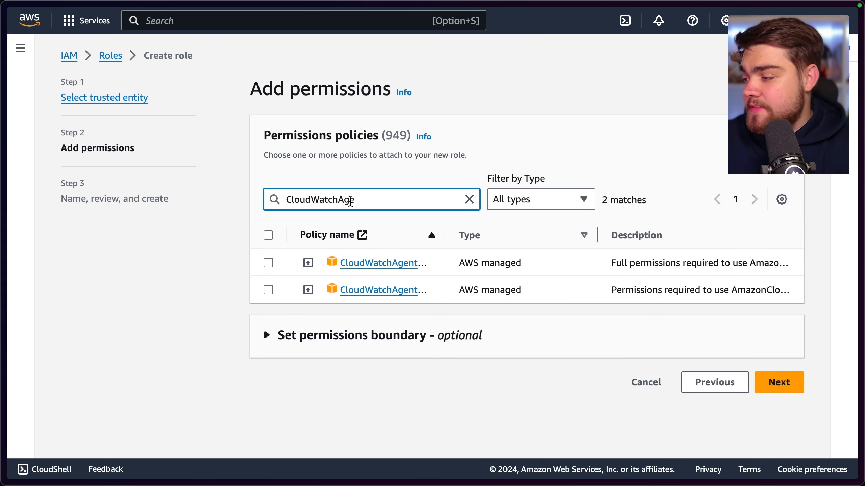
{"action": "left_click_drag", "start_coordinate": [445, 235], "coordinate": [551, 252]}
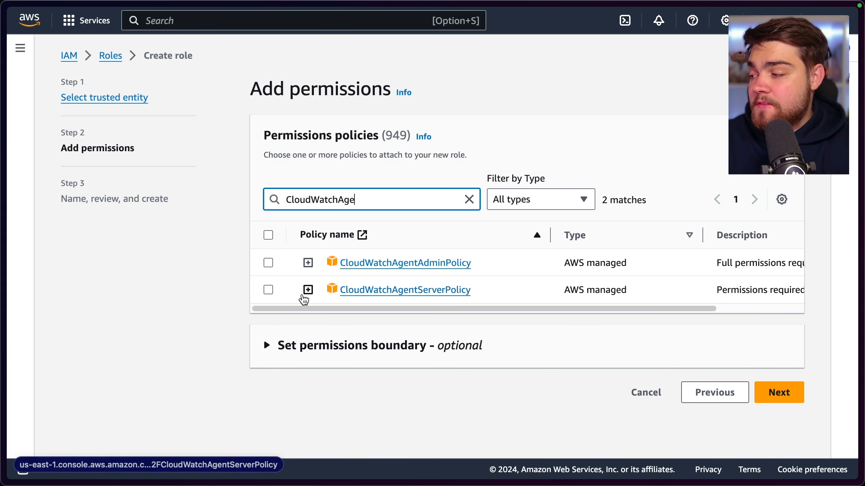
{"action": "left_click", "coordinate": [268, 290]}
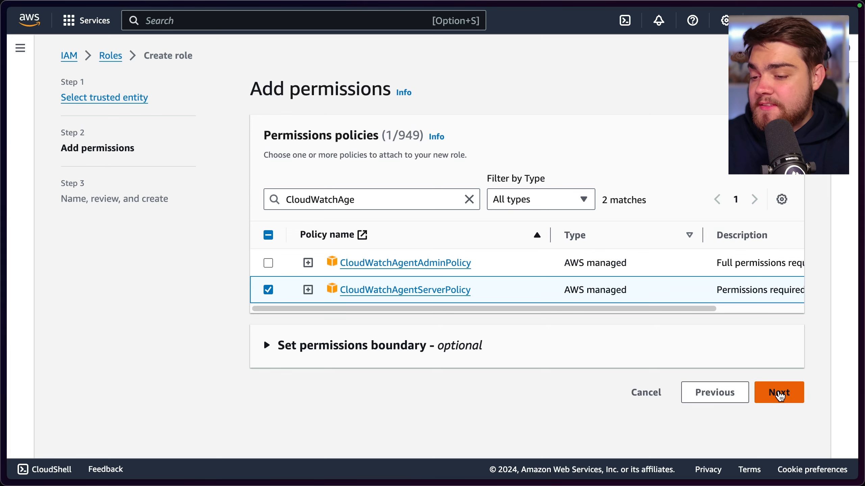
{"action": "left_click", "coordinate": [777, 393]}
Name the role EC2CloudWatch, keep its default description and create it
{"action": "left_click", "coordinate": [416, 210]}
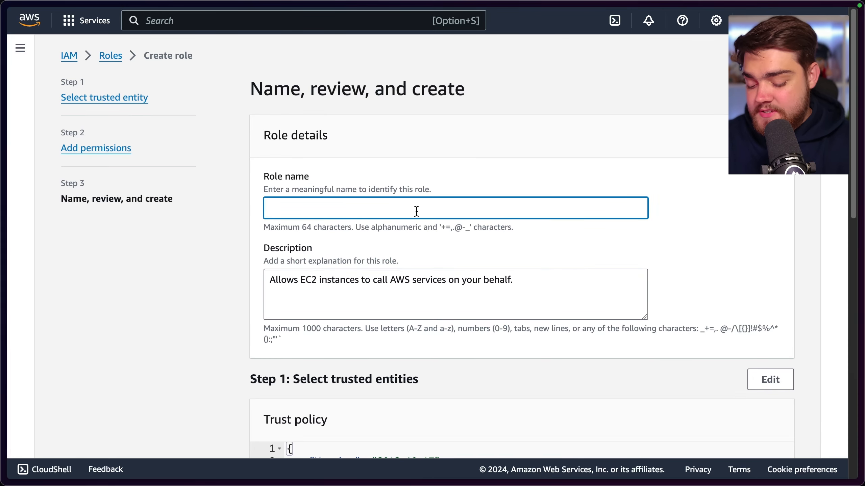
{"action": "type", "text": "EC2Clo"}
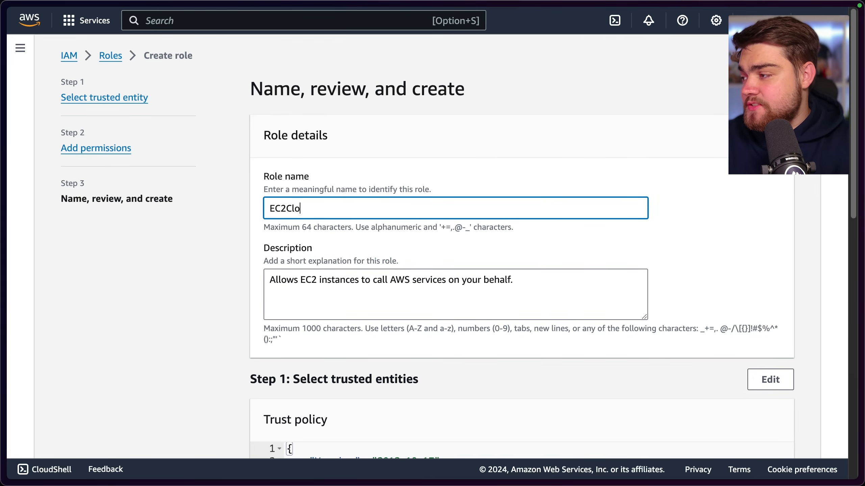
{"action": "type", "text": "udWatch"}
{"action": "scroll", "coordinate": [416, 211], "scroll_direction": "down", "scroll_amount": 2}
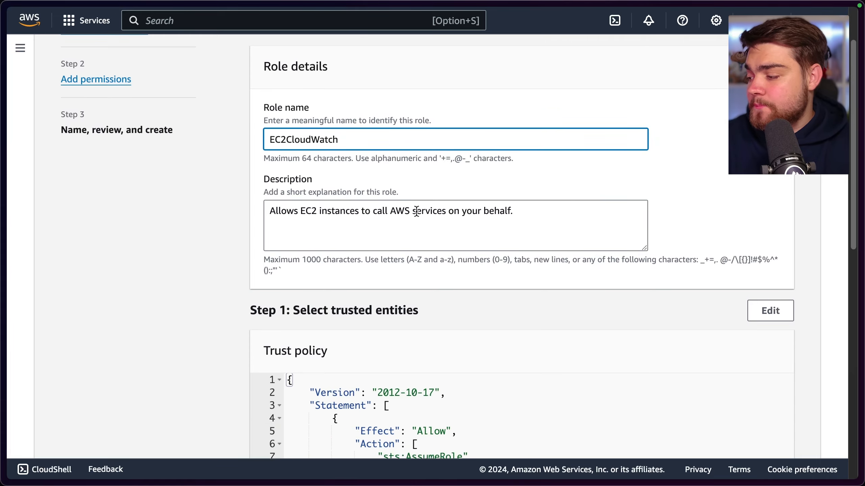
{"action": "scroll", "coordinate": [416, 211], "scroll_direction": "down", "scroll_amount": 15}
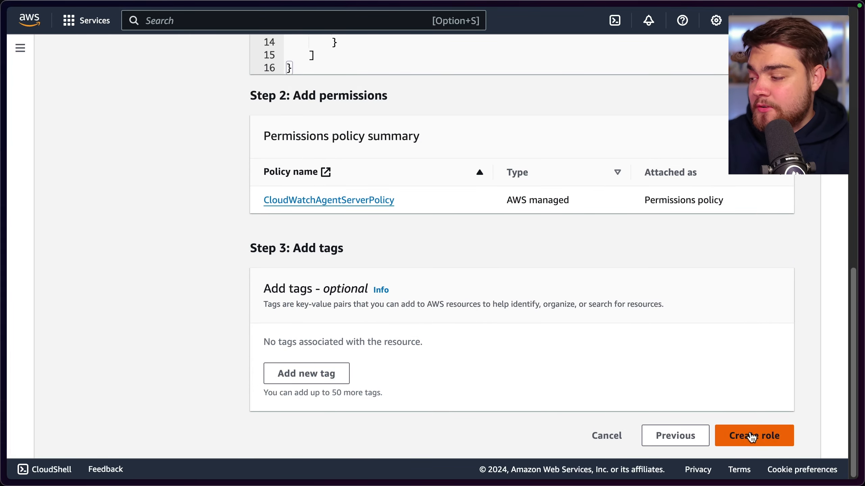
{"action": "left_click", "coordinate": [752, 437]}
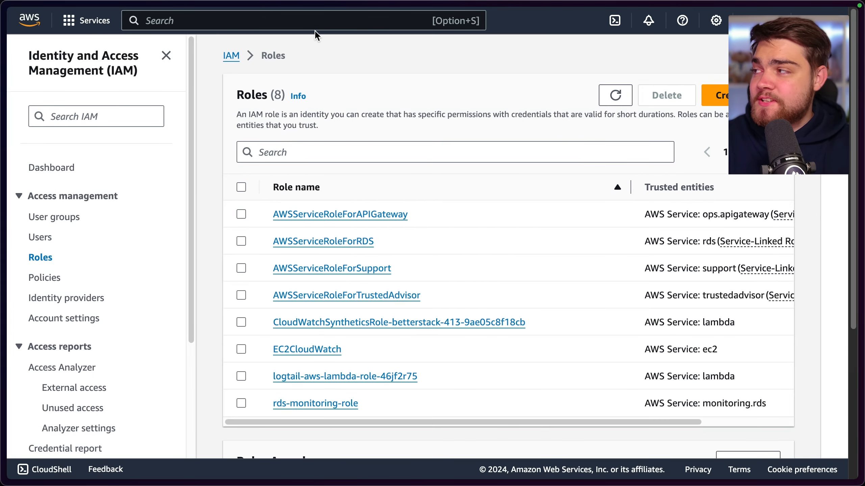
Search the AWS services for ec2 and open EC2
{"action": "left_click", "coordinate": [306, 23]}
{"action": "type", "text": "ec2"}
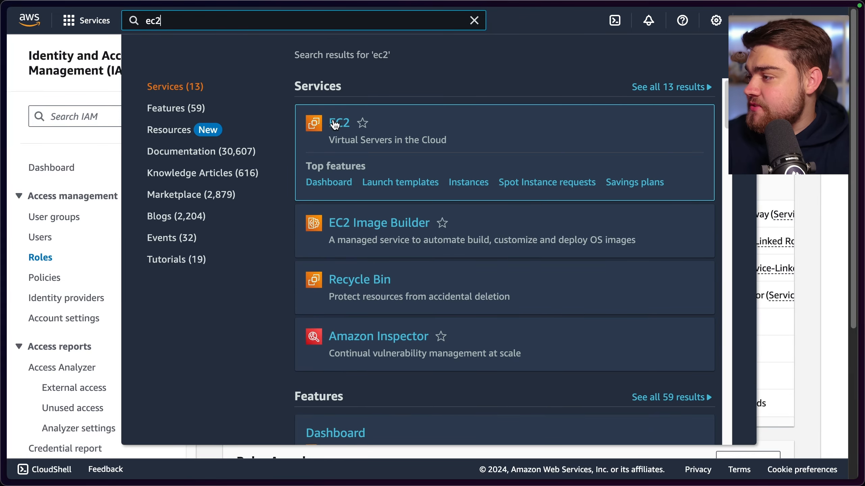
{"action": "left_click", "coordinate": [362, 121]}
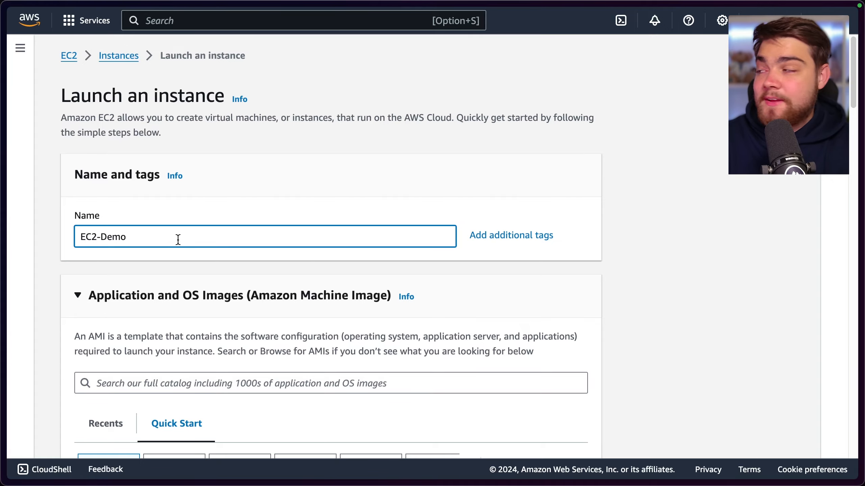
Set the IAM instance profile of the new EC2-Demo instance to EC2CloudWatch in its advanced details and launch the instance
{"action": "scroll", "coordinate": [179, 173], "scroll_direction": "down", "scroll_amount": 5}
{"action": "scroll", "coordinate": [180, 173], "scroll_direction": "down", "scroll_amount": 15}
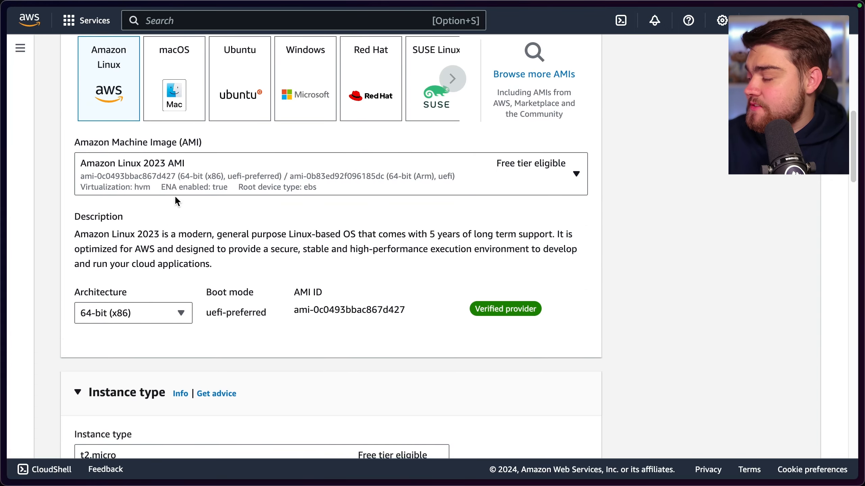
{"action": "scroll", "coordinate": [177, 201], "scroll_direction": "down", "scroll_amount": 15}
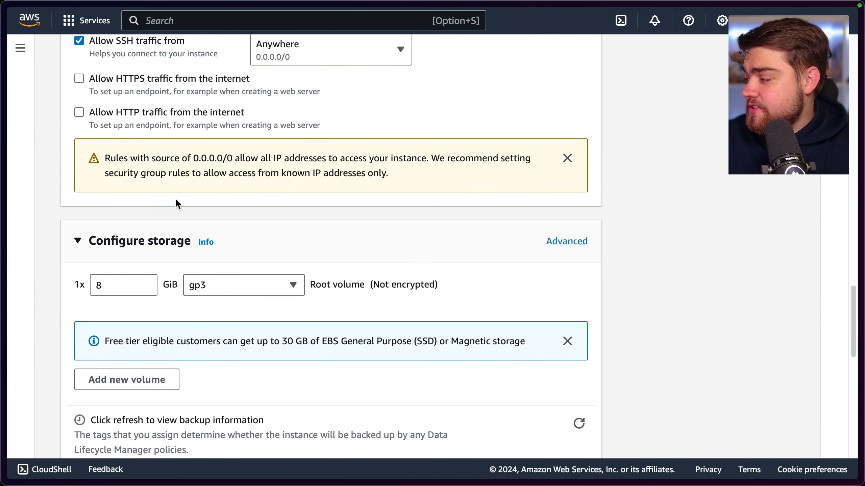
{"action": "left_click", "coordinate": [143, 166]}
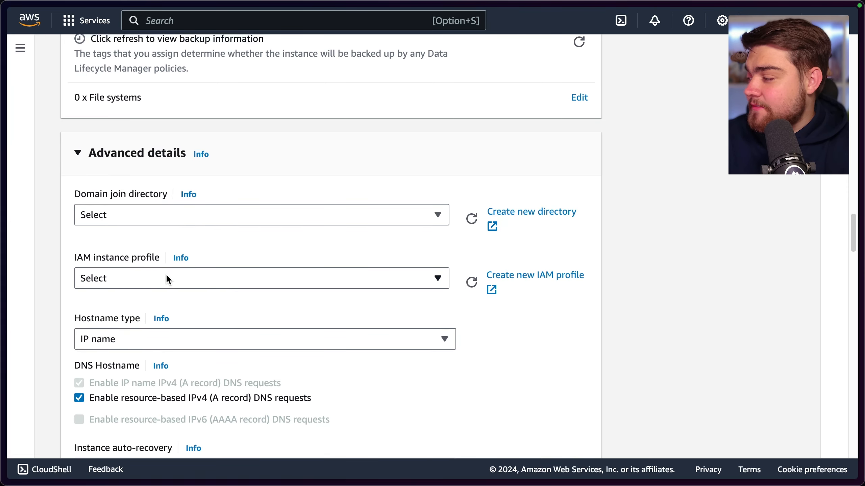
{"action": "left_click", "coordinate": [132, 277]}
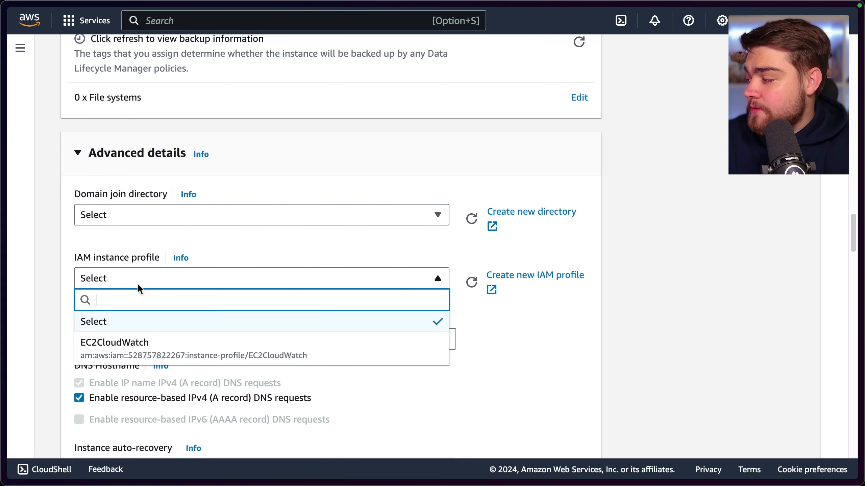
{"action": "left_click", "coordinate": [147, 349]}
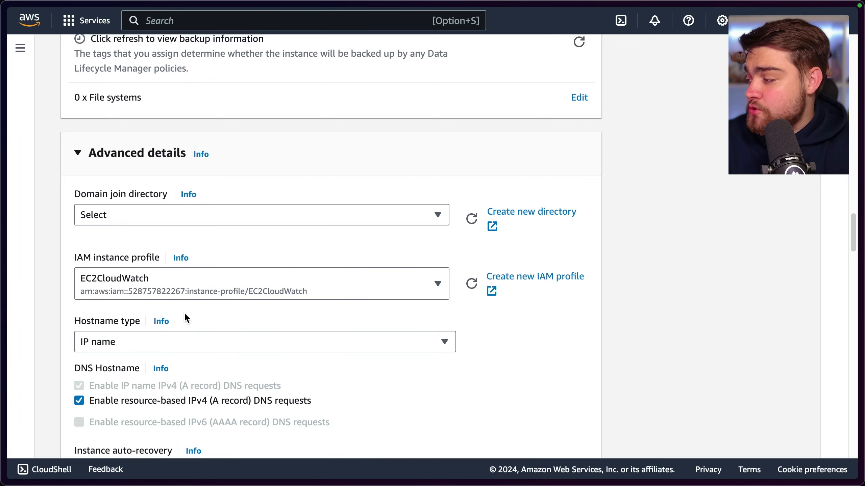
{"action": "scroll", "coordinate": [333, 271], "scroll_direction": "down", "scroll_amount": 20}
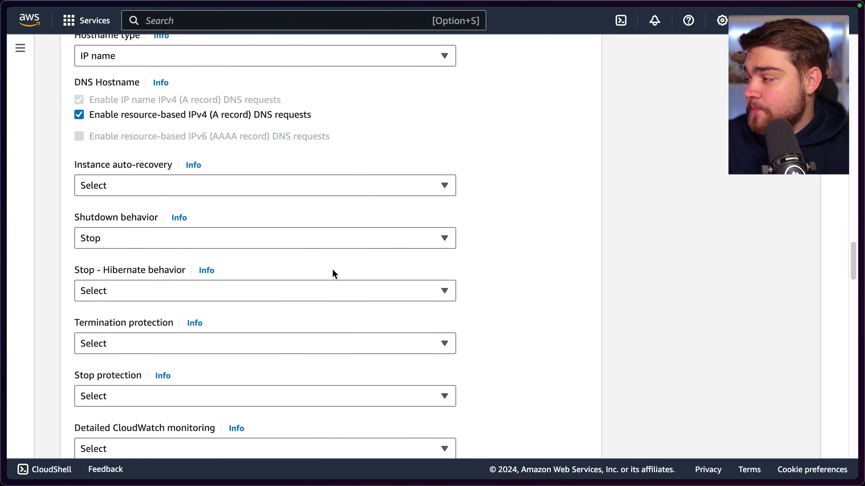
{"action": "scroll", "coordinate": [331, 269], "scroll_direction": "down", "scroll_amount": 15}
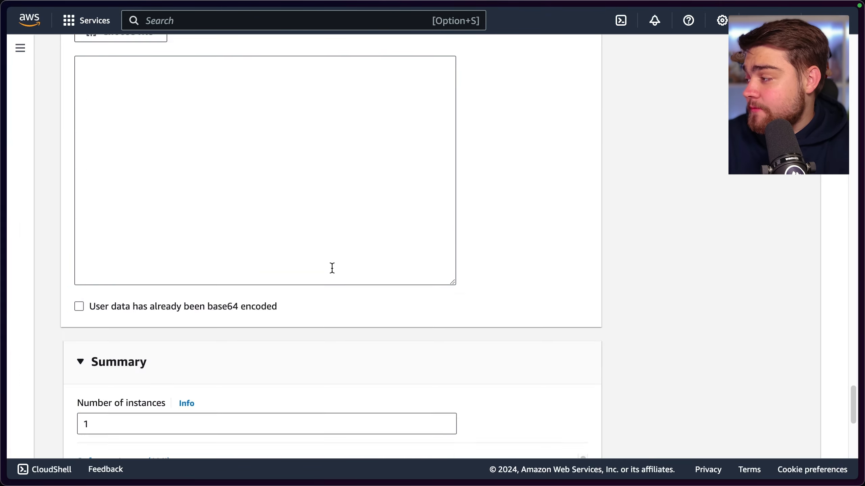
{"action": "scroll", "coordinate": [394, 324], "scroll_direction": "down", "scroll_amount": 1}
{"action": "left_click", "coordinate": [542, 403]}
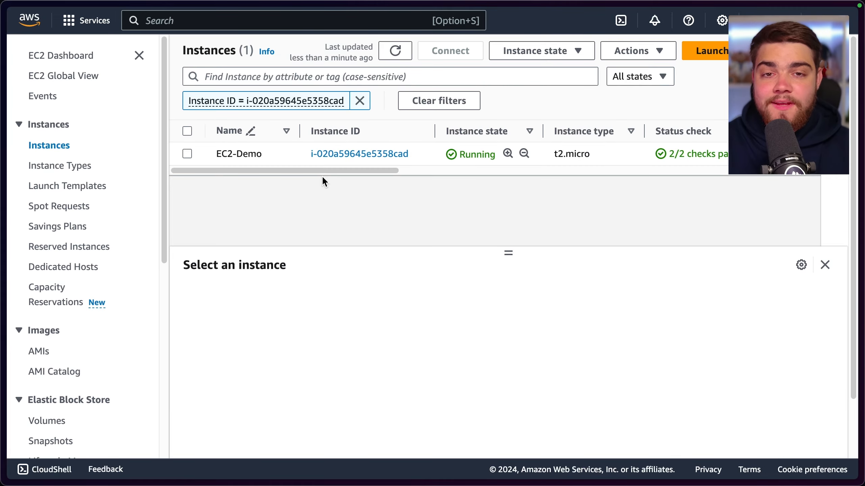
Select the running EC2-Demo instance and connect to it through EC2 Instance Connect
{"action": "left_click", "coordinate": [188, 153]}
{"action": "left_click", "coordinate": [342, 71]}
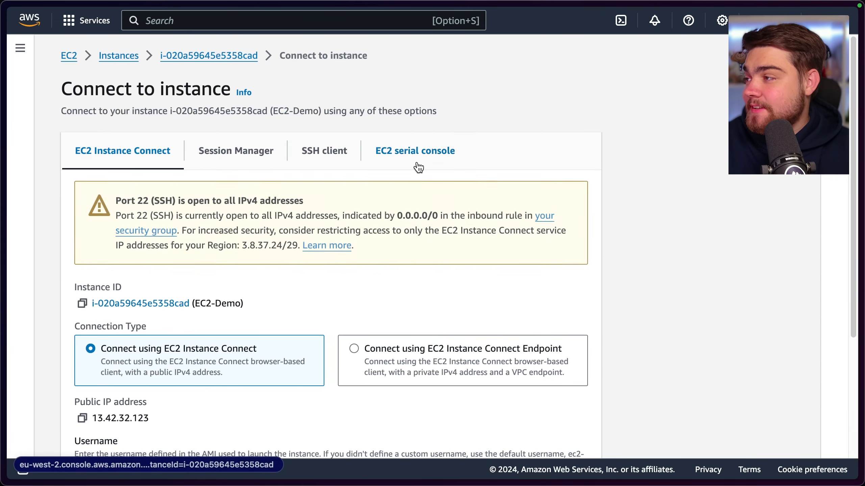
{"action": "scroll", "coordinate": [322, 277], "scroll_direction": "down", "scroll_amount": 7}
{"action": "left_click", "coordinate": [573, 436]}
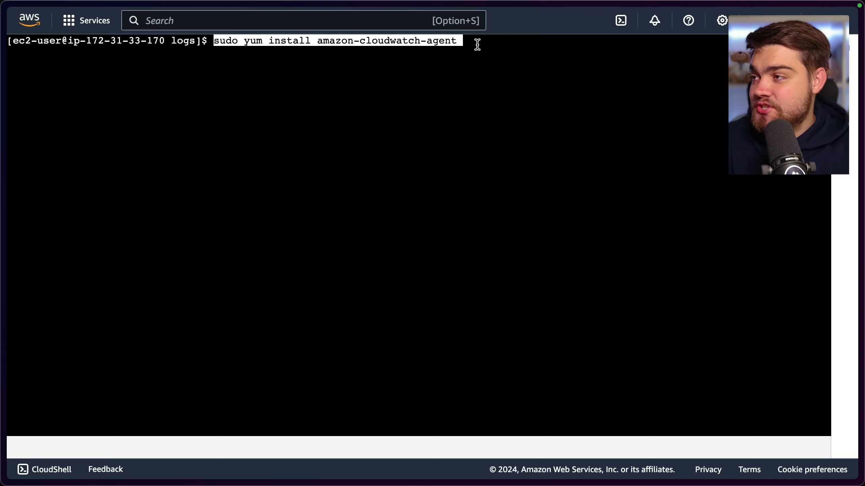
Install the CloudWatch agent on the instance with sudo yum install amazon-cloudwatch-agent, agreeing to the installation
{"action": "key", "text": "Return"}
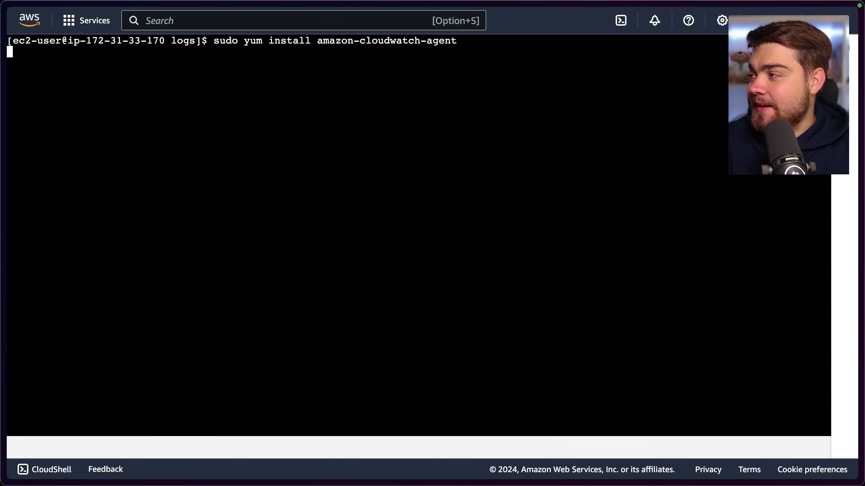
{"action": "type", "text": "y"}
{"action": "key", "text": "Return"}
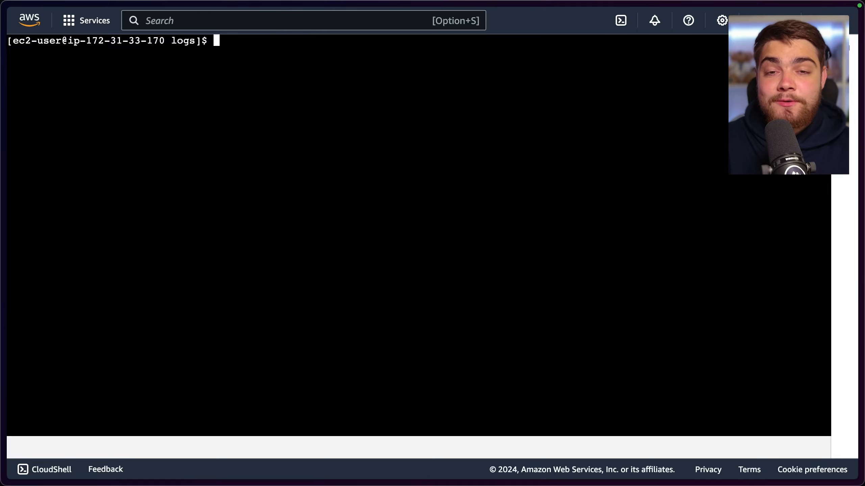
List the files in the current logs directory, print the directory's full path and highlight that path
{"action": "type", "text": "ls"}
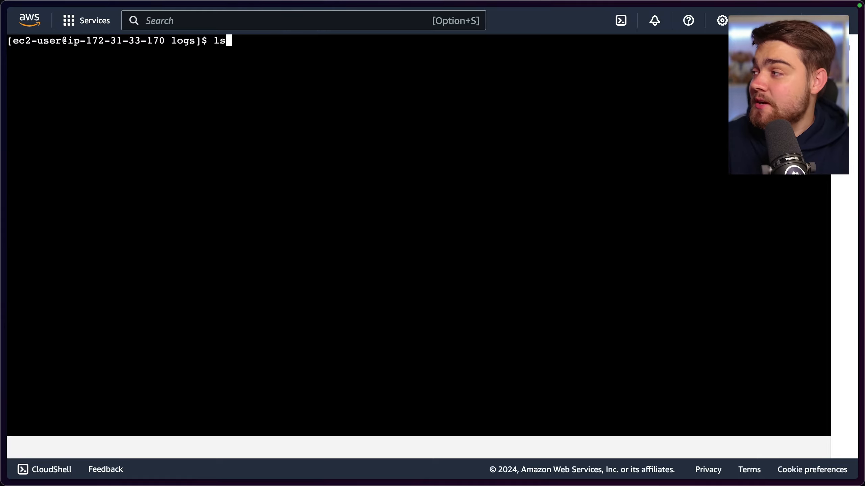
{"action": "key", "text": "Return"}
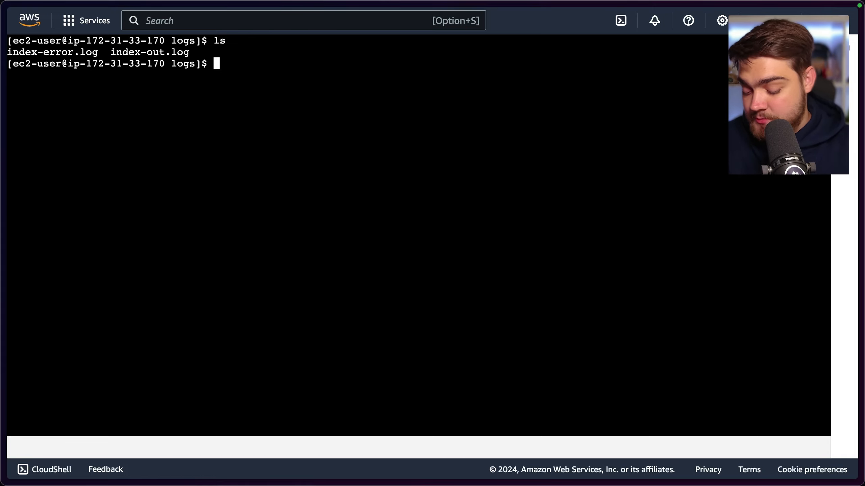
{"action": "type", "text": "pwd"}
{"action": "key", "text": "Return"}
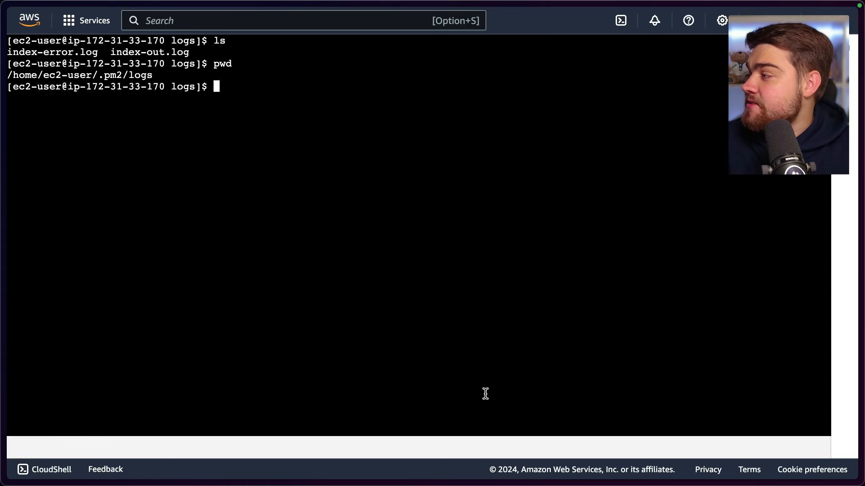
{"action": "left_click_drag", "start_coordinate": [165, 74], "coordinate": [9, 72]}
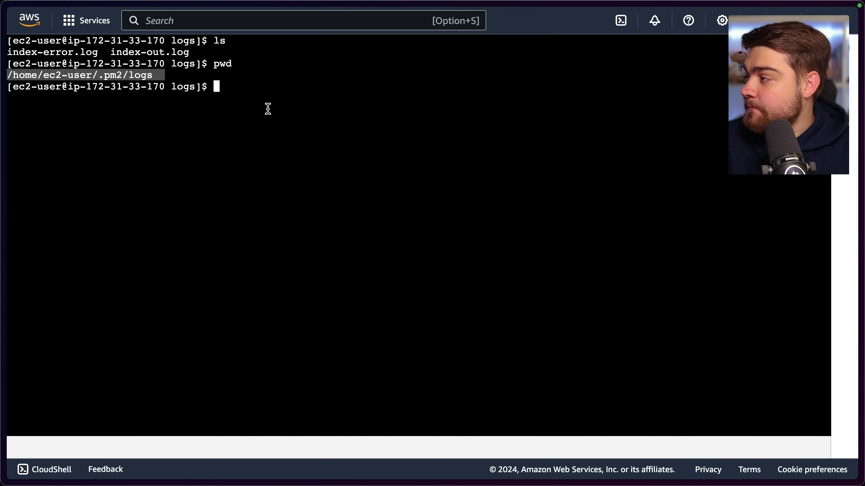
Run sudo /opt/aws/amazon-cloudwatch-agent/bin/amazon-cloudwatch-agent-config-wizard and choose linux as the OS and EC2 as the host type
{"action": "type", "text": "sudo /opt/aws/amazon-cloudwatch-agent/bin/amazon-cloudwatch-agent-config-wizard"}
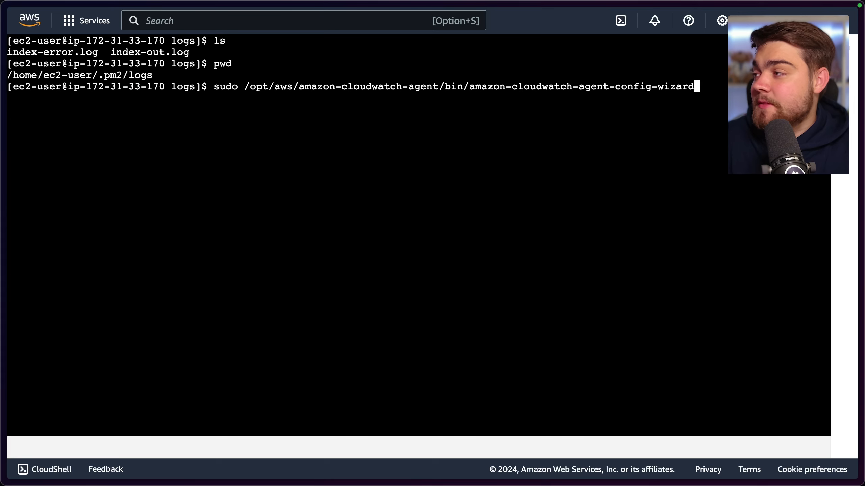
{"action": "key", "text": "Return"}
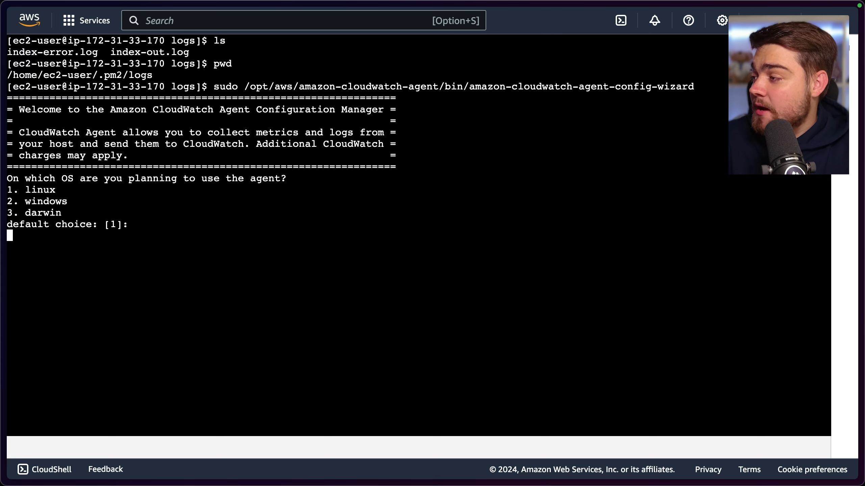
{"action": "type", "text": "1"}
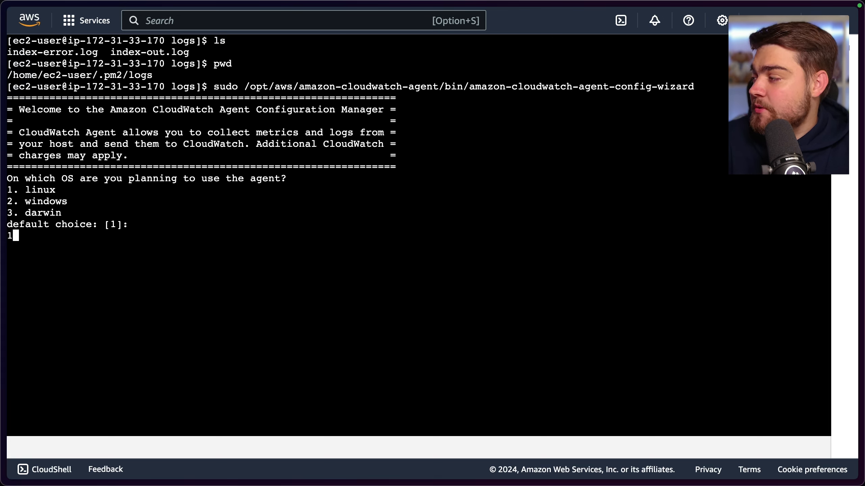
{"action": "key", "text": "Return"}
{"action": "type", "text": "1"}
{"action": "key", "text": "Return"}
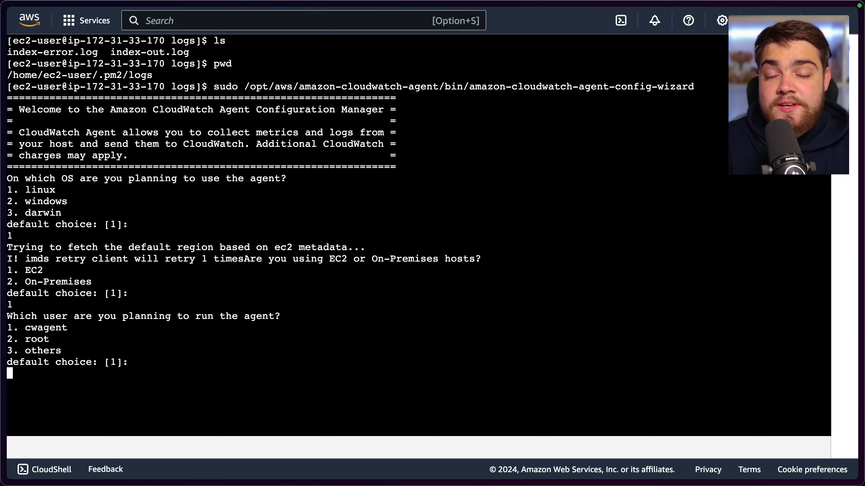
Choose root as the user running the agent, and decline both the StatsD daemon and CollectD metrics
{"action": "type", "text": "2"}
{"action": "key", "text": "Return"}
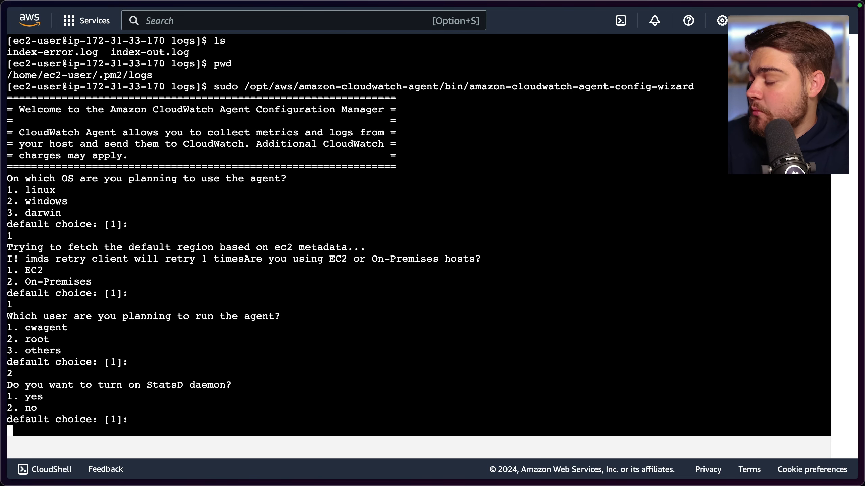
{"action": "type", "text": "2"}
{"action": "key", "text": "Return"}
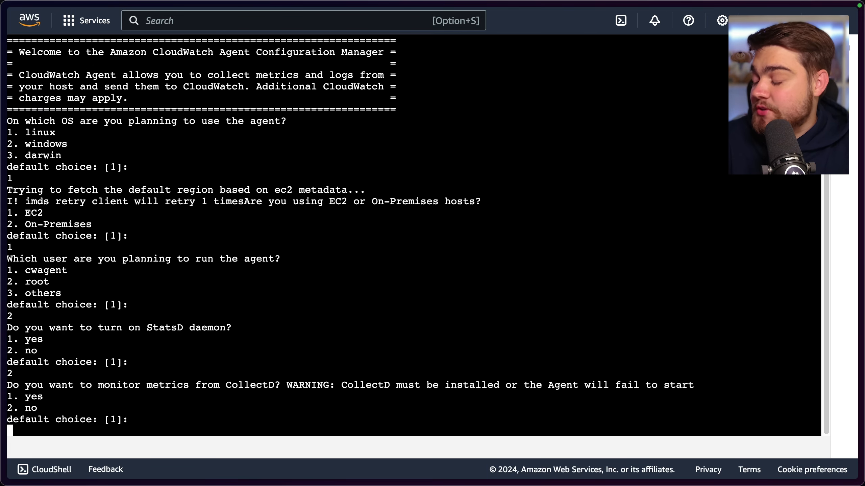
{"action": "type", "text": "2"}
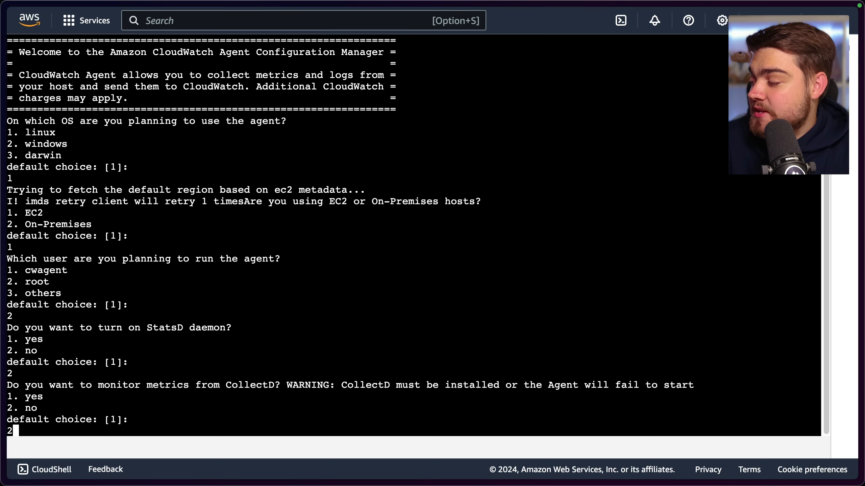
{"action": "key", "text": "Return"}
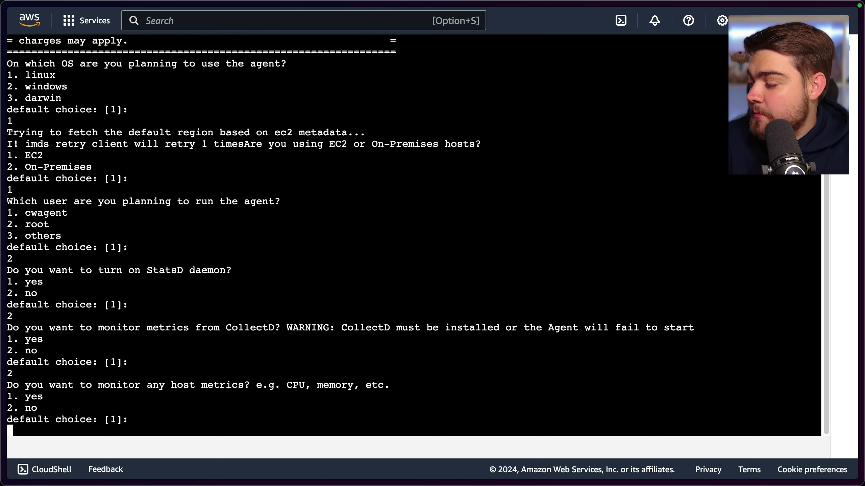
Accept the defaults for host metrics, per-core CPU, EC2 dimensions, InstanceId aggregation and the remaining metric questions, and approve the generated config
{"action": "key", "text": "Return"}
{"action": "key", "text": "Return"}
{"action": "key", "text": "Return"}
{"action": "key", "text": "Return"}
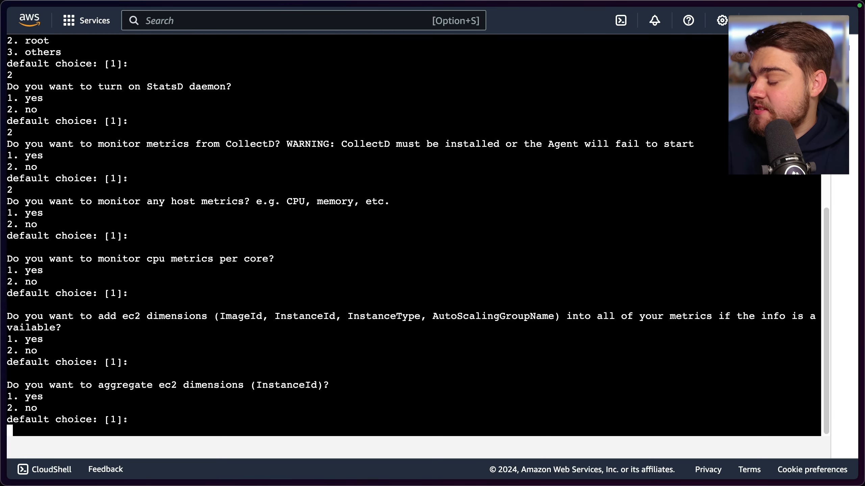
{"action": "key", "text": "Return"}
{"action": "key", "text": "Return"}
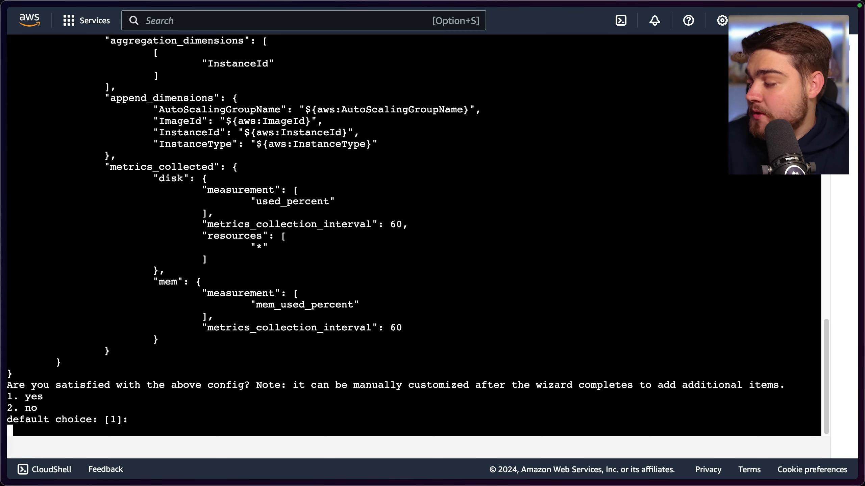
{"action": "type", "text": "1"}
{"action": "key", "text": "Return"}
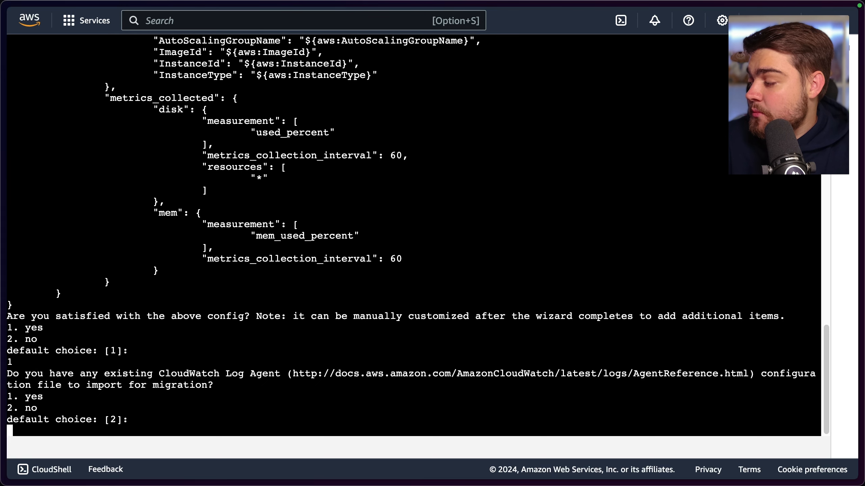
Decline importing an existing Log Agent configuration and choose to monitor the log file /home/ec2-user/.pm2/logs/index-out.log
{"action": "type", "text": "2"}
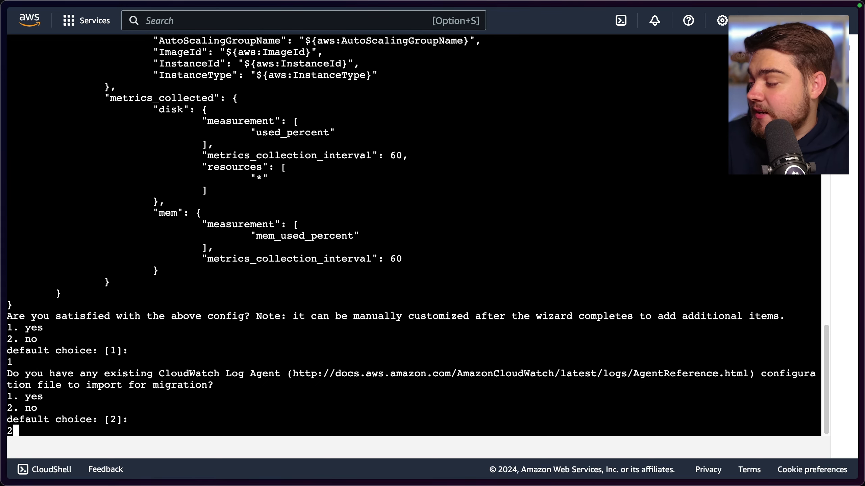
{"action": "key", "text": "Return"}
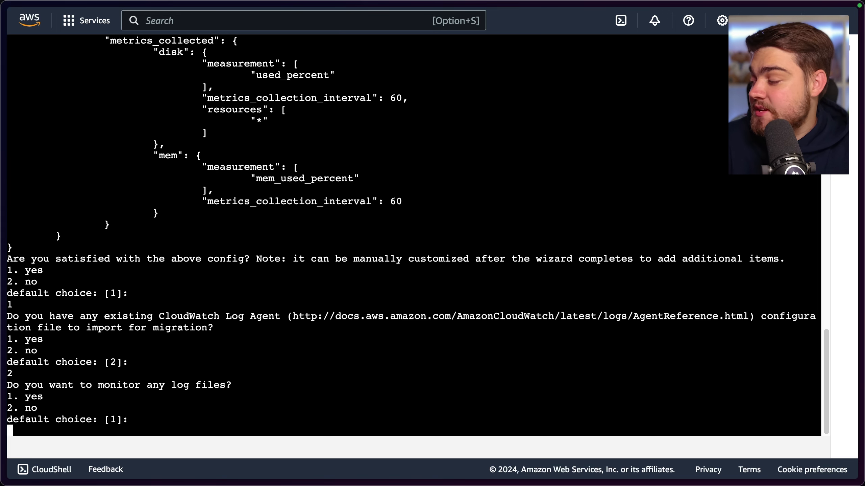
{"action": "type", "text": "1"}
{"action": "key", "text": "Return"}
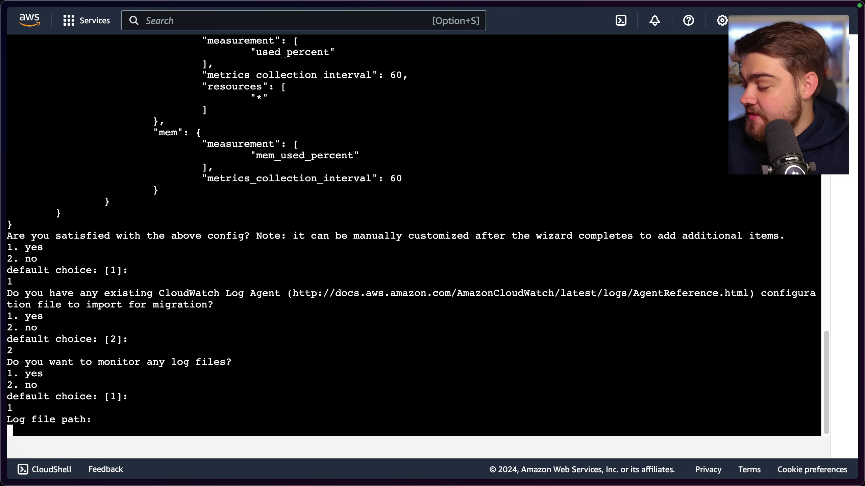
{"action": "type", "text": "/home/ec2-user/.pm2/logs"}
{"action": "type", "text": "/"}
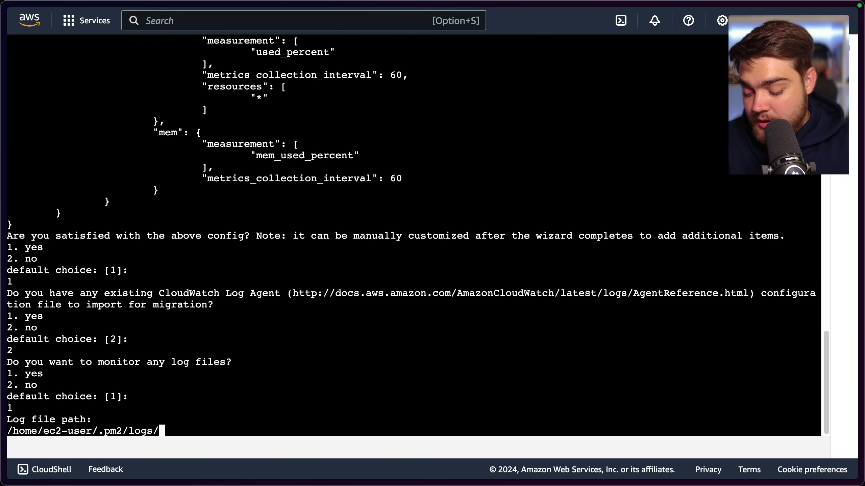
{"action": "type", "text": "index-o"}
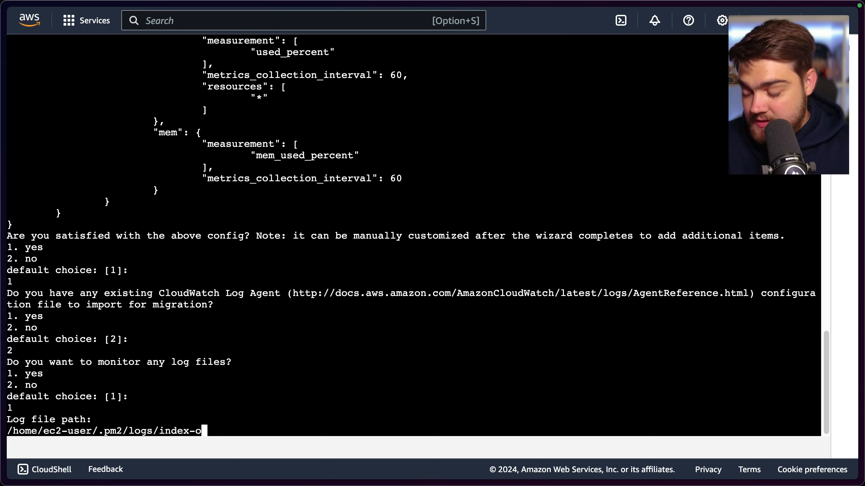
{"action": "type", "text": "ut.log"}
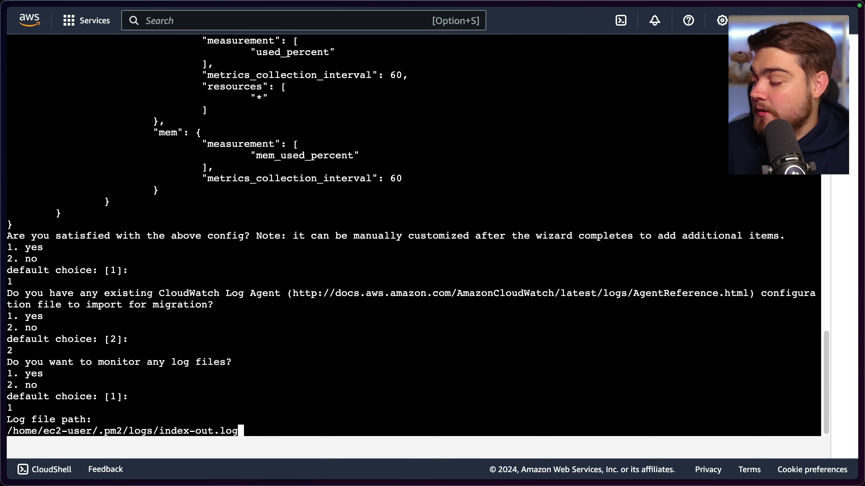
{"action": "key", "text": "Return"}
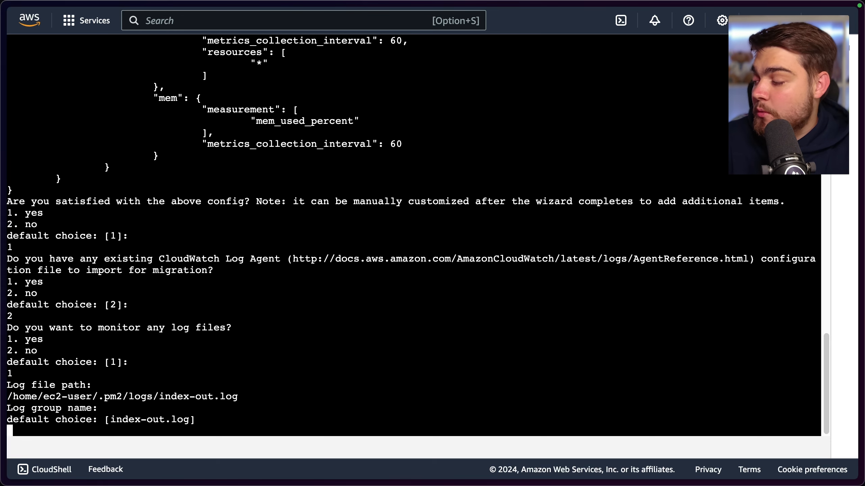
Accept log group index-out.log, class STANDARD, stream {instance_id} and retention -1, and decline additional log files
{"action": "key", "text": "Return"}
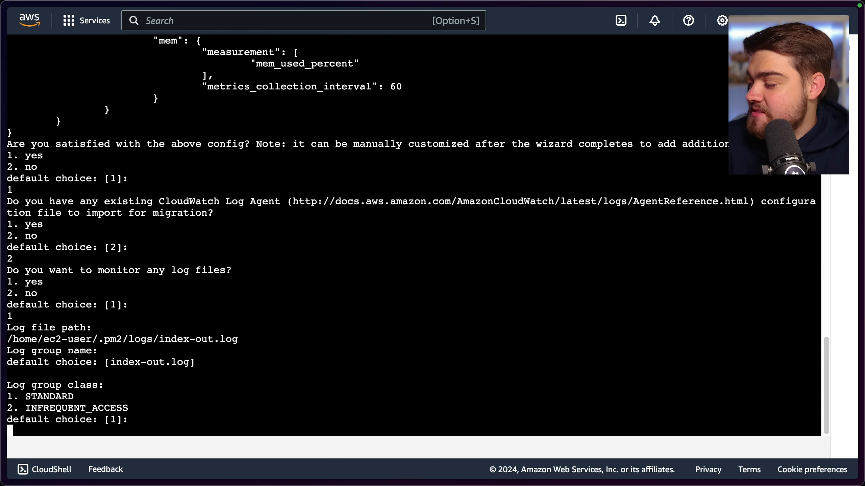
{"action": "key", "text": "Return"}
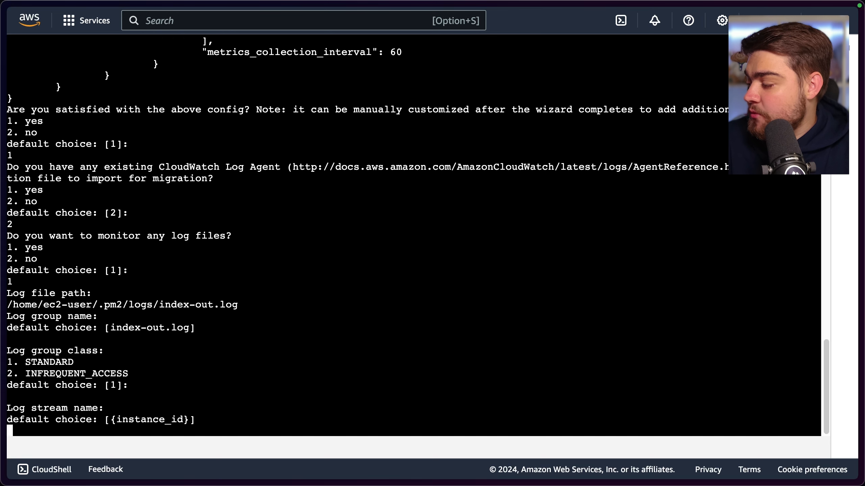
{"action": "key", "text": "Return"}
{"action": "key", "text": "Return"}
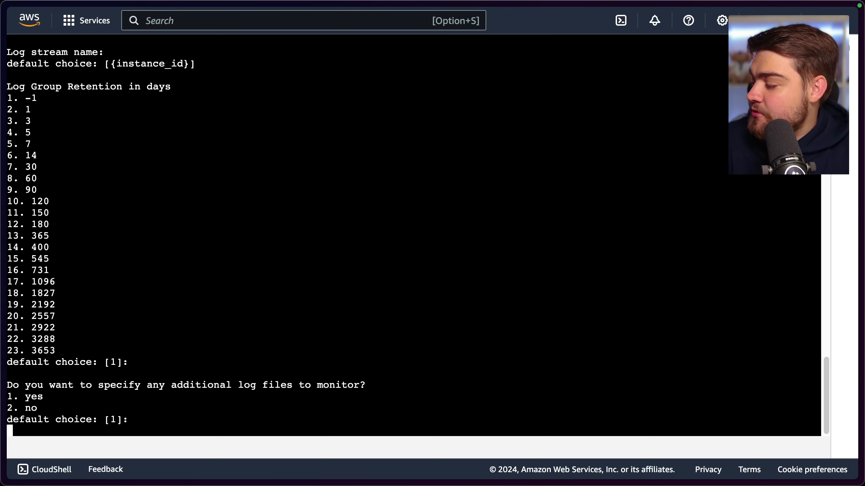
{"action": "type", "text": "2"}
{"action": "key", "text": "Return"}
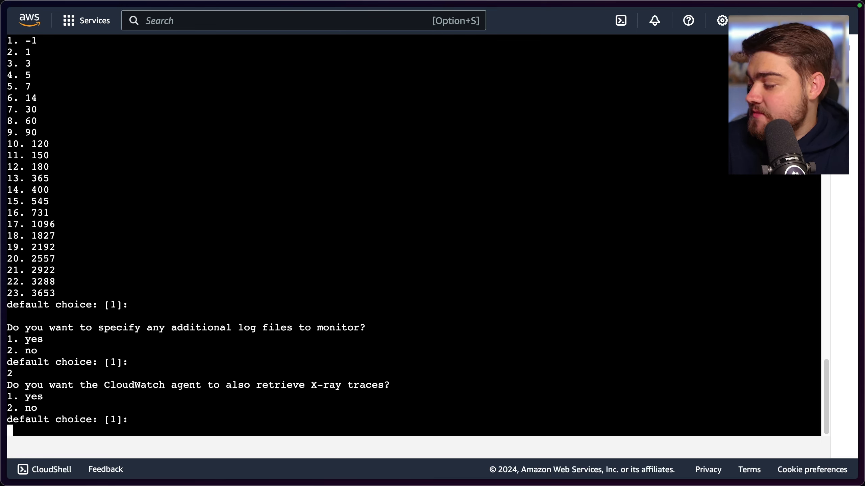
Accept the defaults for X-Ray trace retrieval, leave the existing daemon configuration path empty, and decline storing the config in the SSM parameter store
{"action": "key", "text": "Return"}
{"action": "key", "text": "Return"}
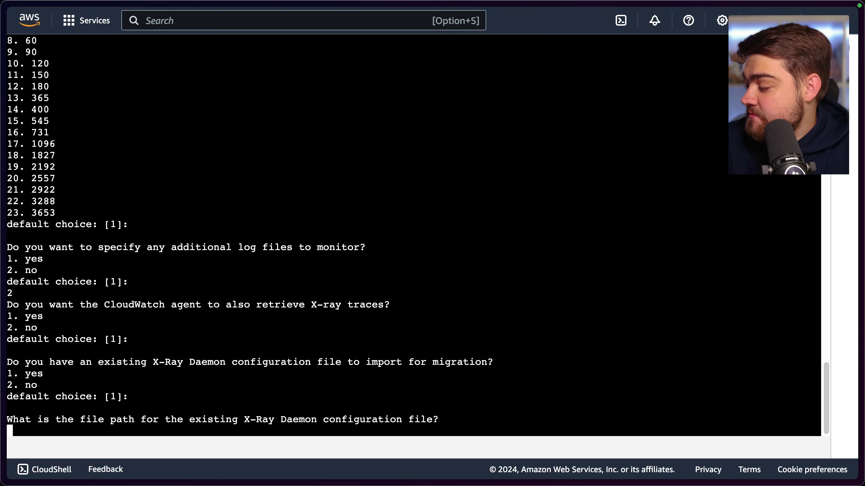
{"action": "key", "text": "Return"}
{"action": "key", "text": "Return"}
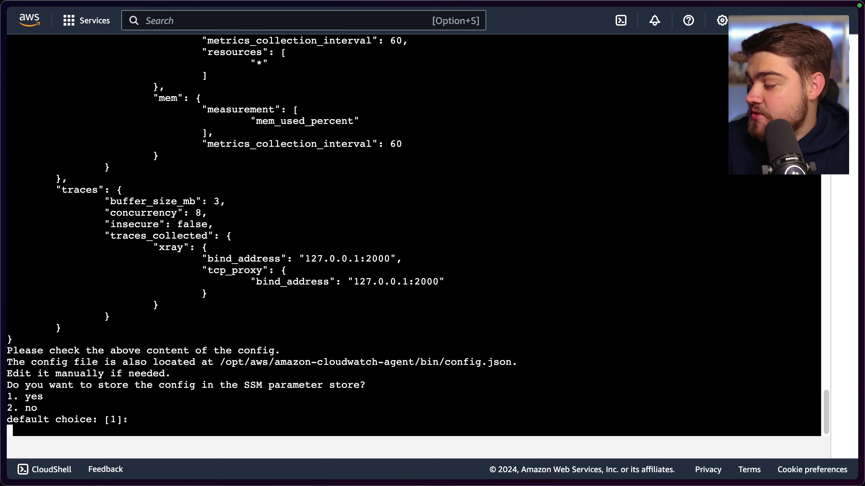
{"action": "type", "text": "2"}
{"action": "key", "text": "Return"}
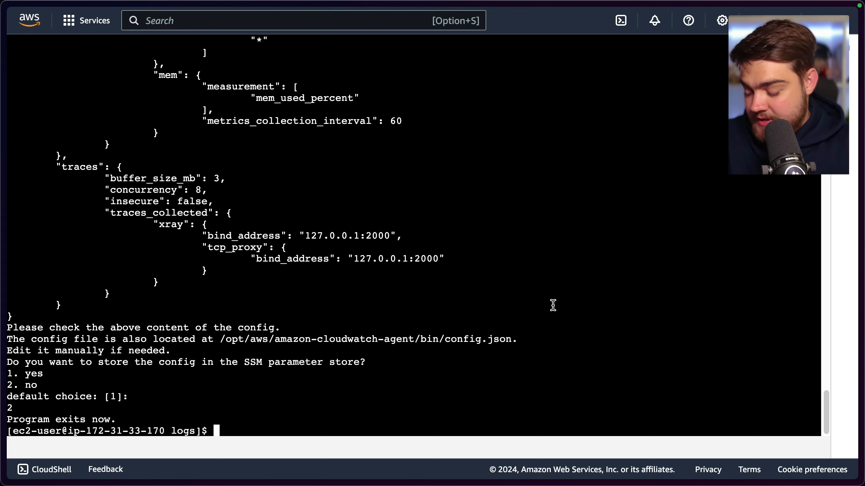
Run the agent with sudo /opt/aws/amazon-cloudwatch-agent/bin/amazon-cloudwatch-agent-ctl -a fetch-config -m ec2 -s -c file:/opt/aws/amazon-cloudwatch-agent/bin/config.json -s
{"action": "type", "text": "sudo /opt/aws/amazon-cloudwatch-agent/bin/amazon-cloudwatch-agent-ctl -a fetch-config -m ec2 -s -c file:/opt/aws/amazon-cloudwatch-agent/bin/config.json -s"}
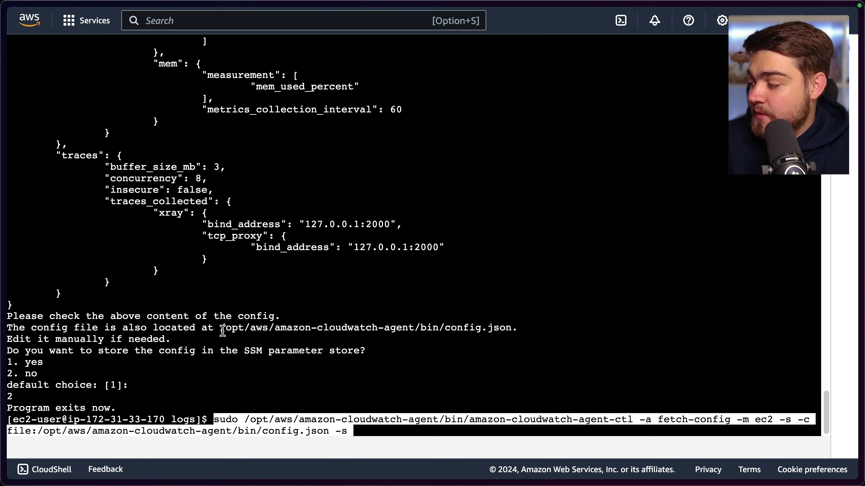
{"action": "left_click_drag", "start_coordinate": [222, 328], "coordinate": [504, 328]}
{"action": "left_click", "coordinate": [536, 374]}
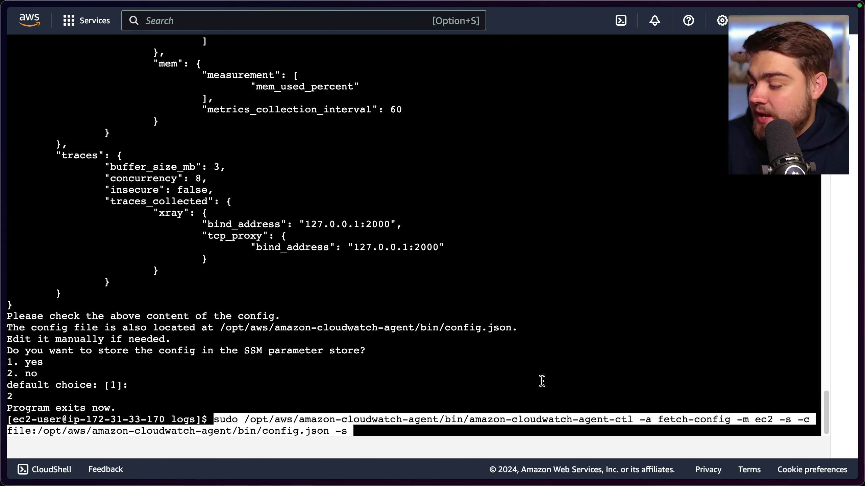
{"action": "key", "text": "Return"}
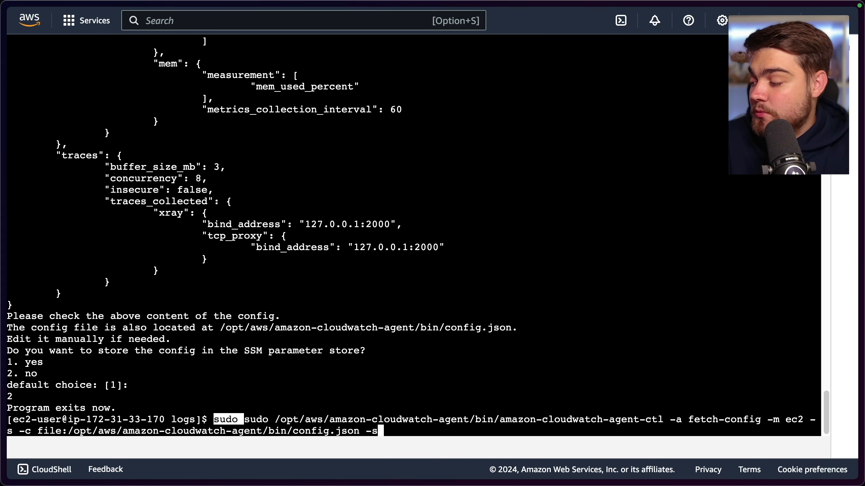
{"action": "key", "text": "Left"}
{"action": "type", "text": "A"}
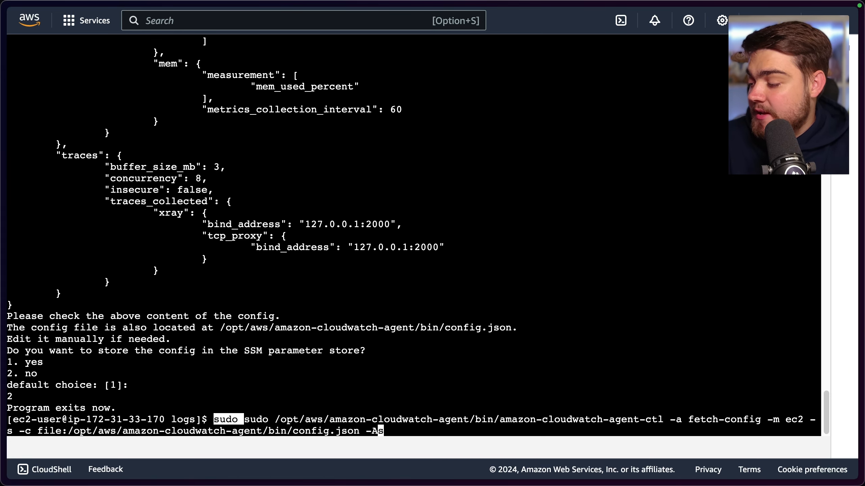
{"action": "key", "text": "BackSpace"}
{"action": "key", "text": "Return"}
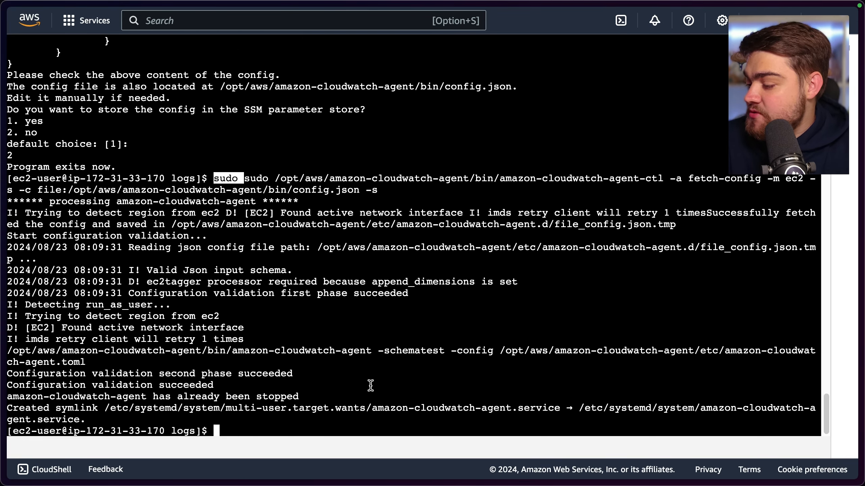
Rerun the fetch-config command and check the agent with sudo /opt/aws/amazon-cloudwatch-agent/bin/amazon-cloudwatch-agent-ctl -m ec2 -a status
{"action": "key", "text": "Up"}
{"action": "key", "text": "Return"}
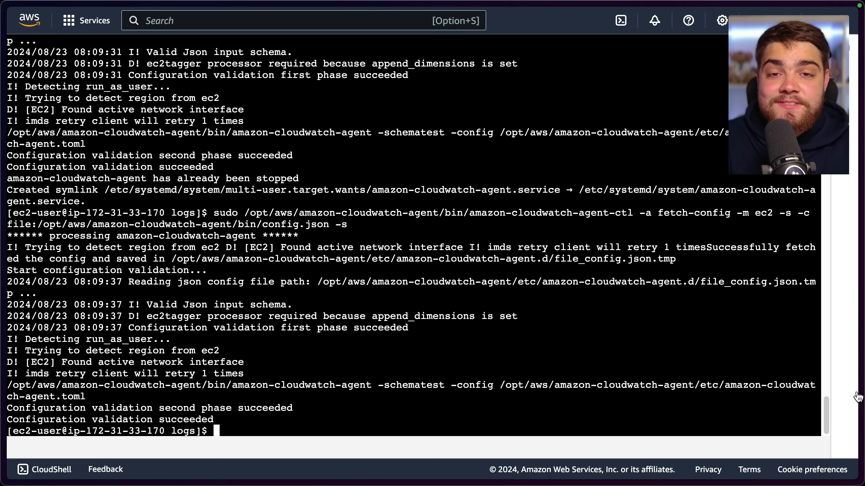
{"action": "type", "text": "sudo /opt/aws/amazon-cloudwatch-agent/bin/amazon-cloudwatch-agent-ctl -m ec2 -a status"}
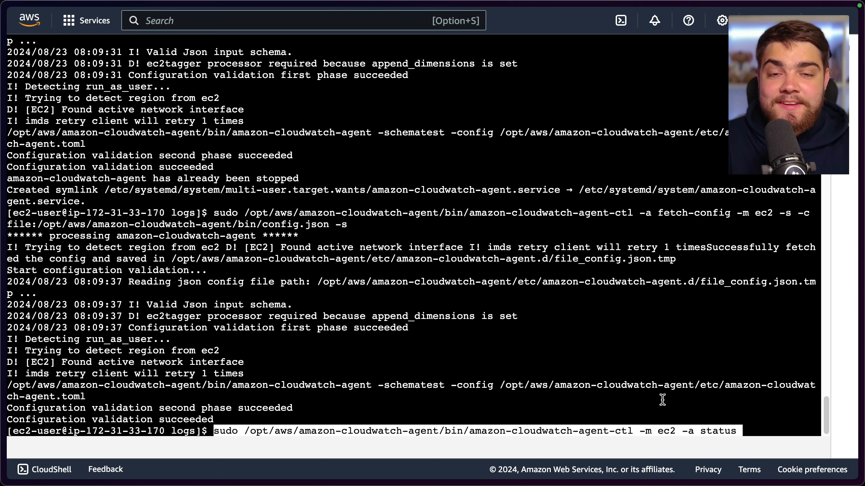
{"action": "key", "text": "Return"}
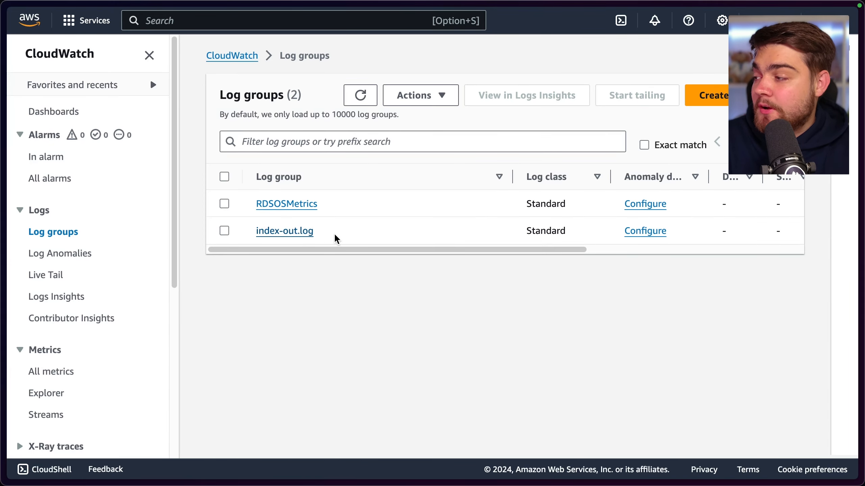
Open the index-out.log log group in CloudWatch and review its details and log streams
{"action": "left_click", "coordinate": [304, 233]}
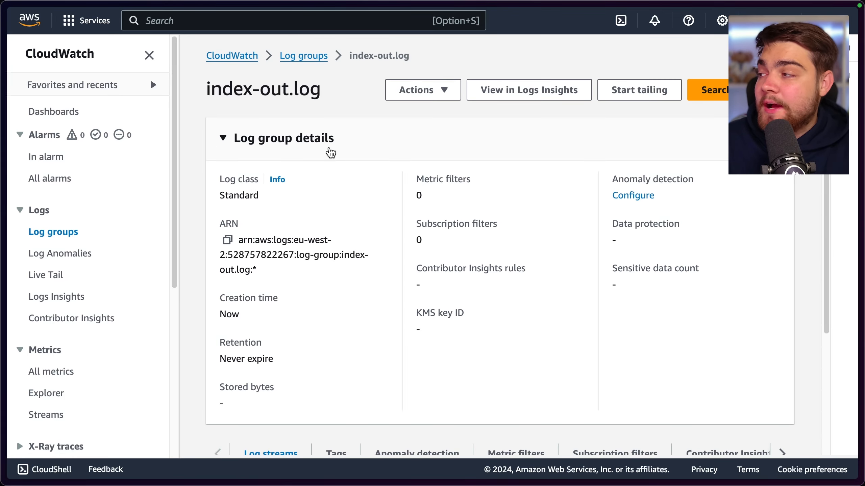
{"action": "scroll", "coordinate": [325, 155], "scroll_direction": "down", "scroll_amount": 5}
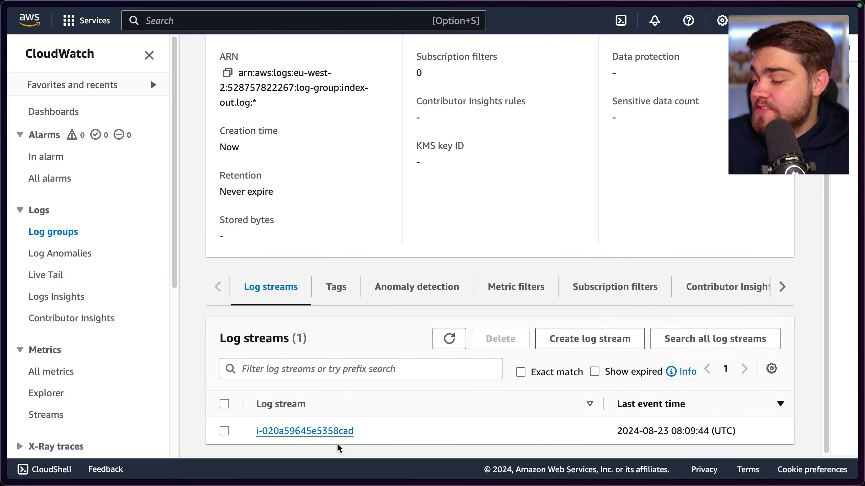
{"action": "scroll", "coordinate": [384, 334], "scroll_direction": "up", "scroll_amount": 5}
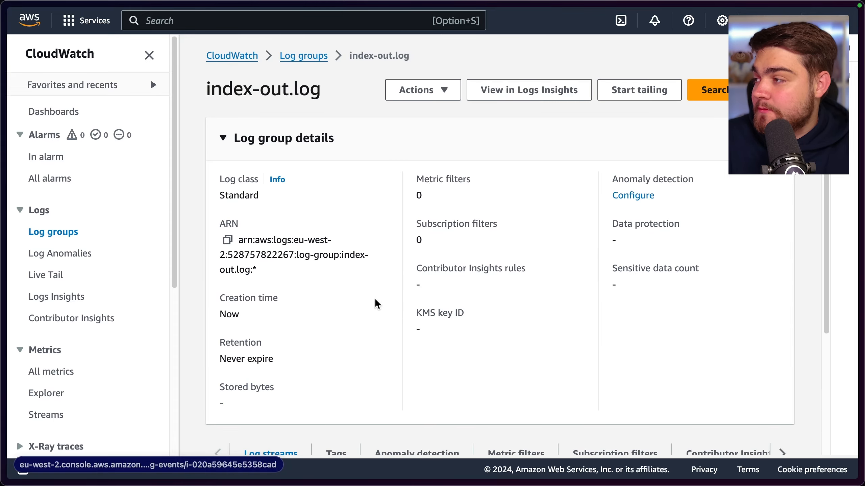
Start live tailing the index-out.log log group and hide the filter settings to widen the event list
{"action": "left_click", "coordinate": [639, 90]}
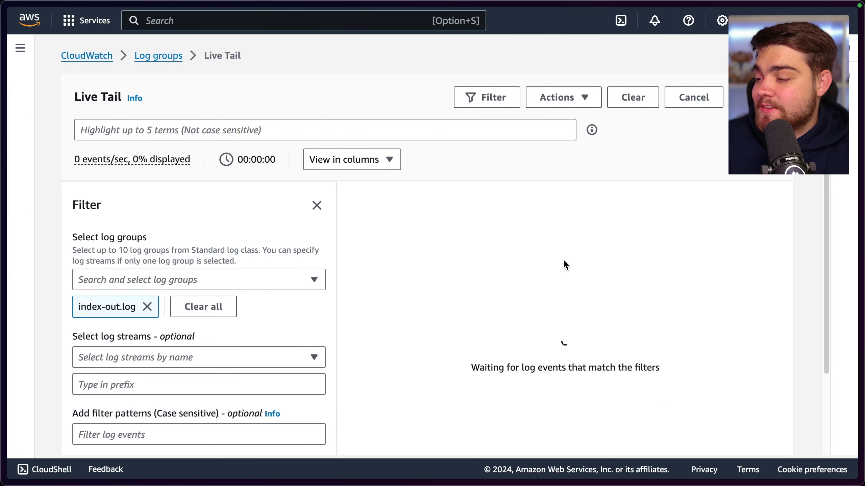
{"action": "scroll", "coordinate": [562, 261], "scroll_direction": "down", "scroll_amount": 3}
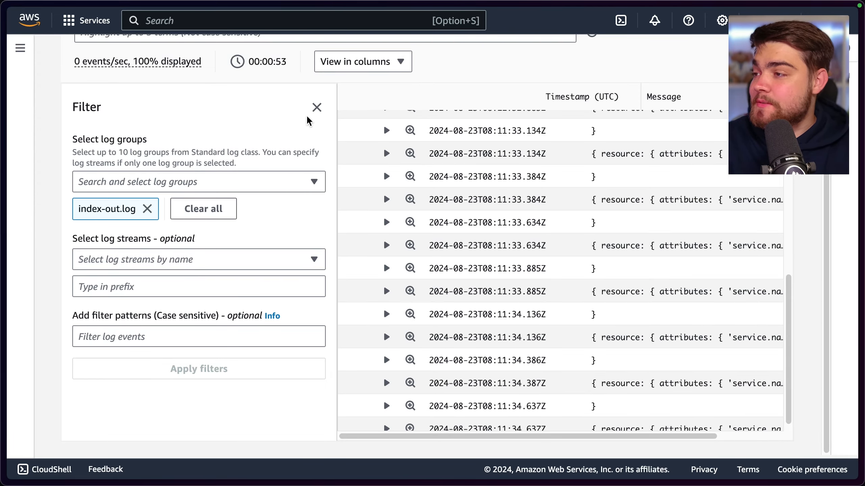
{"action": "left_click", "coordinate": [316, 113]}
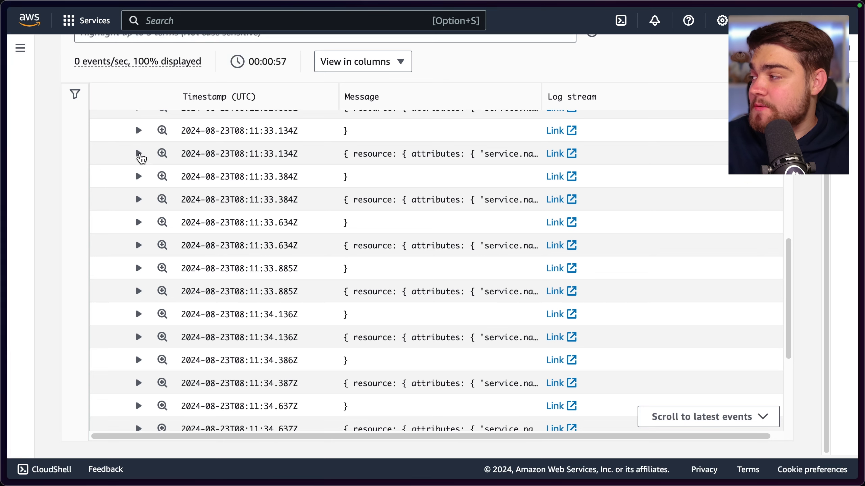
Expand a tailed index-out.log event to read its full message, and return to the log groups list
{"action": "left_click", "coordinate": [138, 154]}
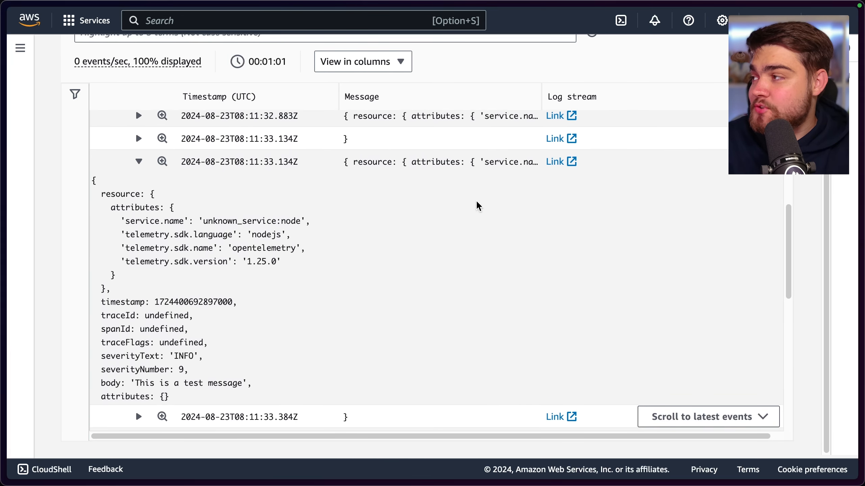
{"action": "scroll", "coordinate": [566, 70], "scroll_direction": "up", "scroll_amount": 3}
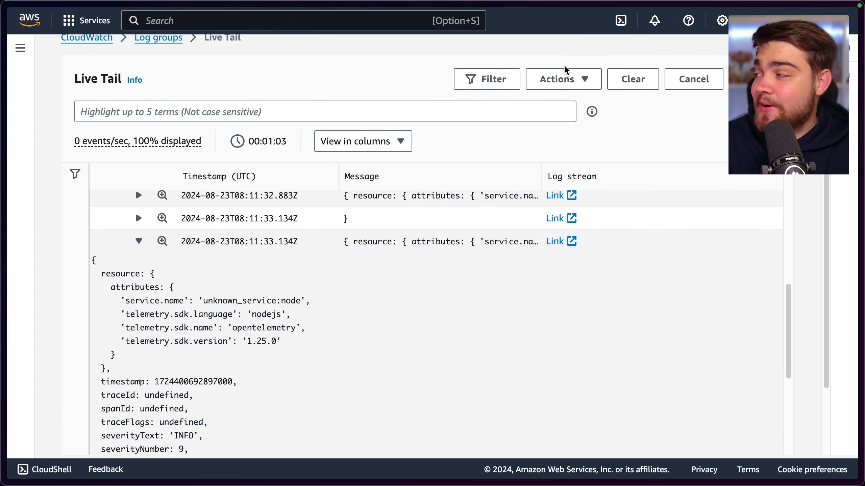
{"action": "left_click", "coordinate": [160, 54]}
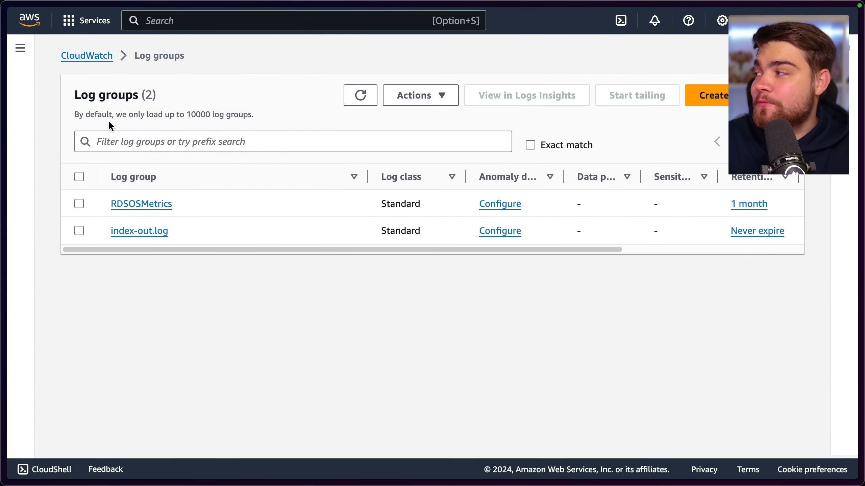
Open the automatic EC2 dashboard and examine the average CPU utilization graph for the instances
{"action": "left_click", "coordinate": [20, 48]}
{"action": "left_click", "coordinate": [57, 112]}
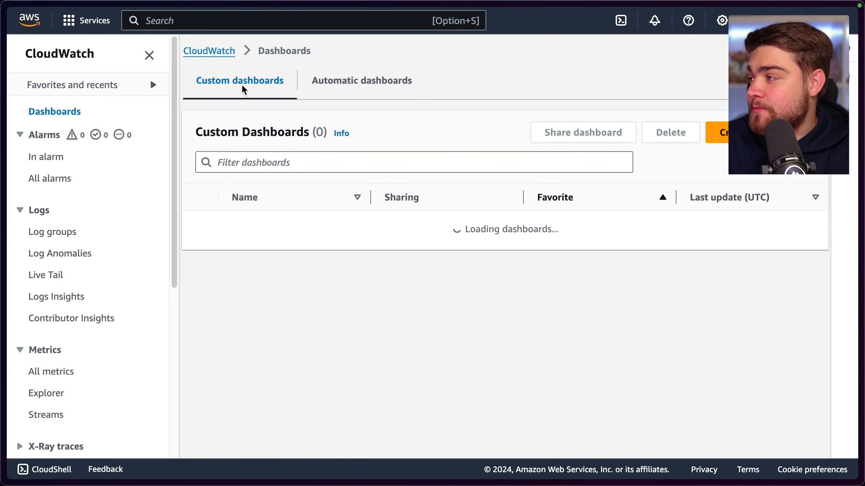
{"action": "left_click", "coordinate": [359, 82]}
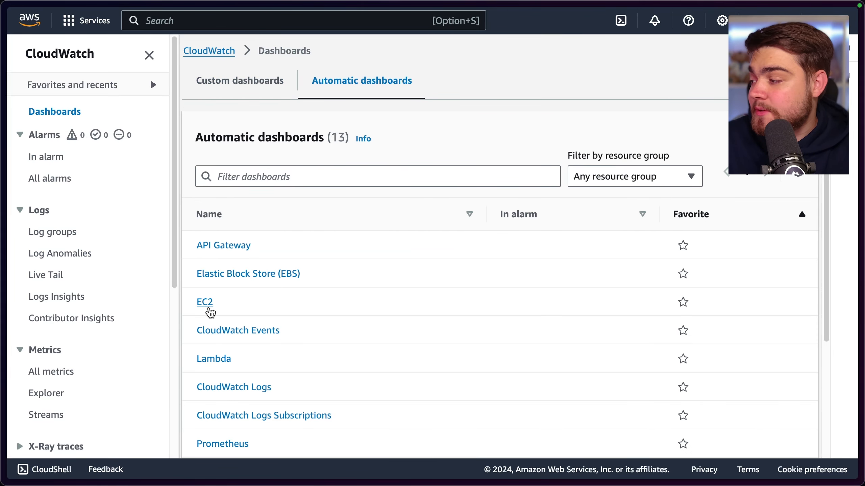
{"action": "left_click", "coordinate": [206, 303]}
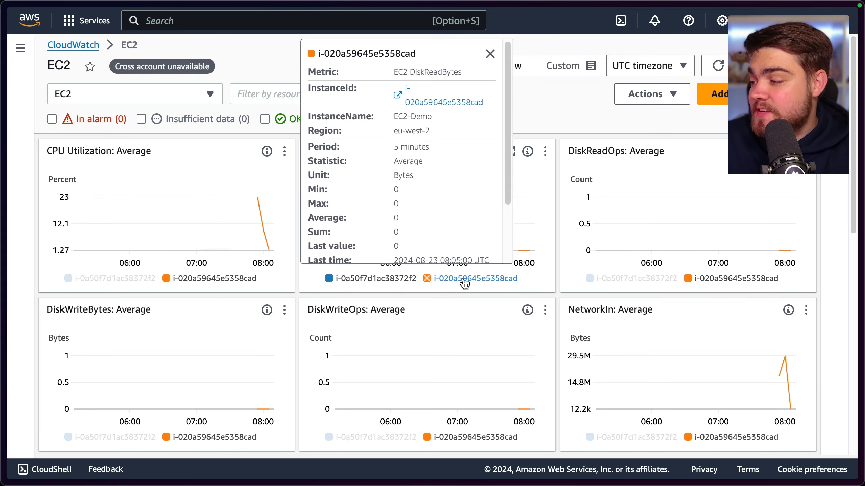
{"action": "left_click", "coordinate": [374, 279]}
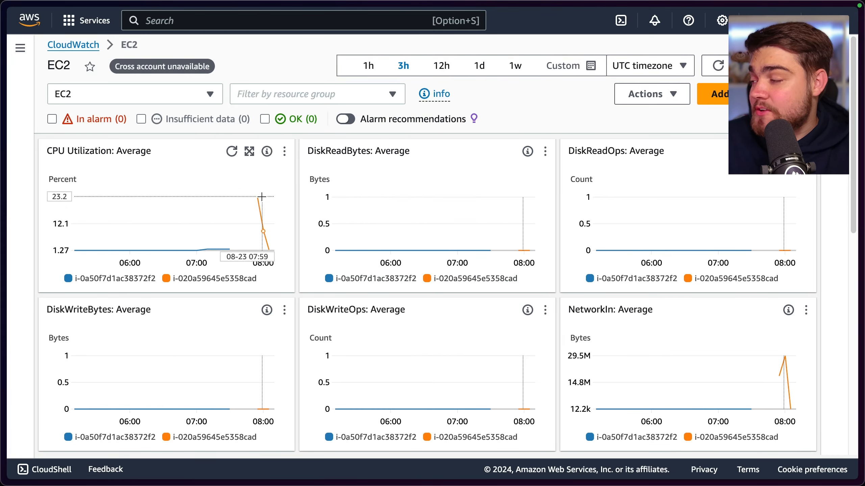
{"action": "mouse_move", "coordinate": [265, 201]}
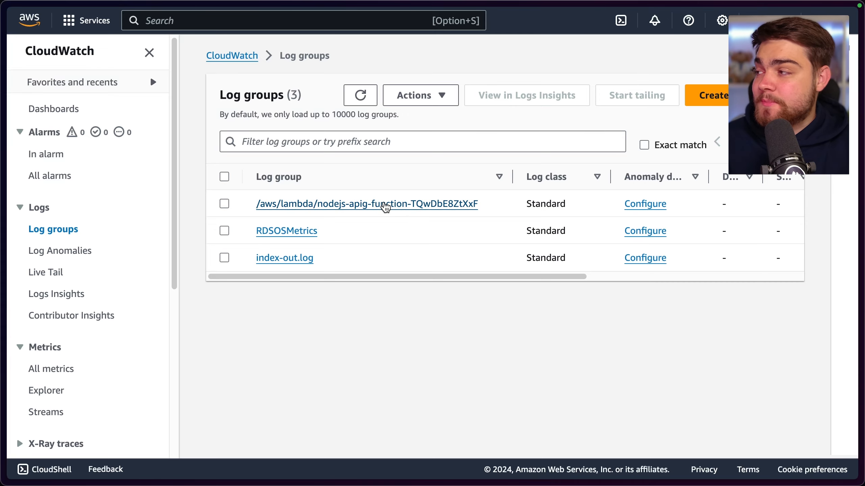
Live tail the nodejs-apig-function Lambda log group and expand one event to read its environment variables message
{"action": "left_click", "coordinate": [386, 206]}
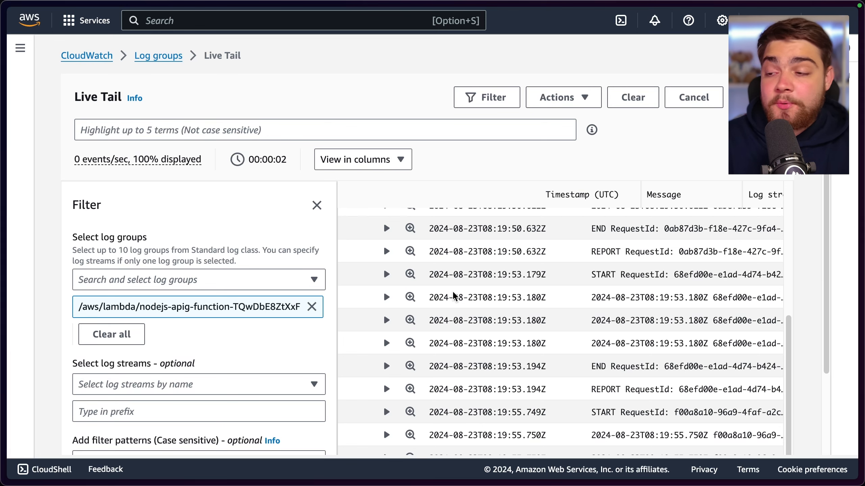
{"action": "left_click", "coordinate": [387, 289]}
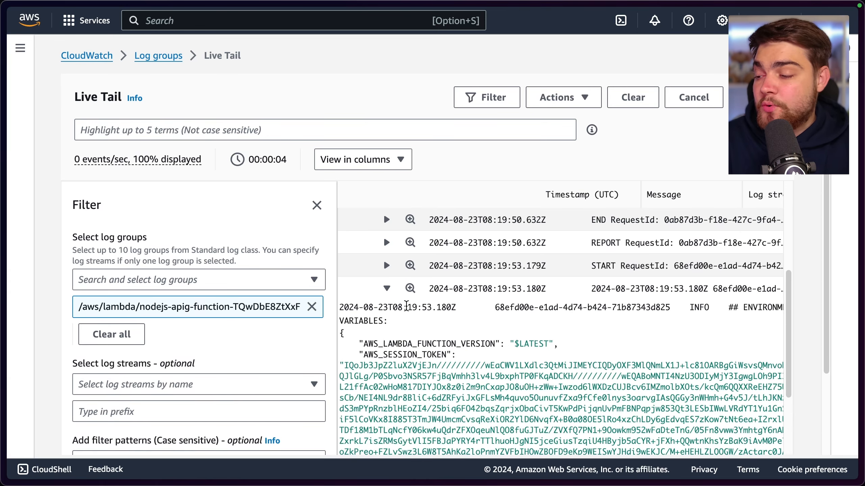
{"action": "scroll", "coordinate": [395, 300], "scroll_direction": "down", "scroll_amount": 3}
{"action": "scroll", "coordinate": [395, 300], "scroll_direction": "up", "scroll_amount": 5}
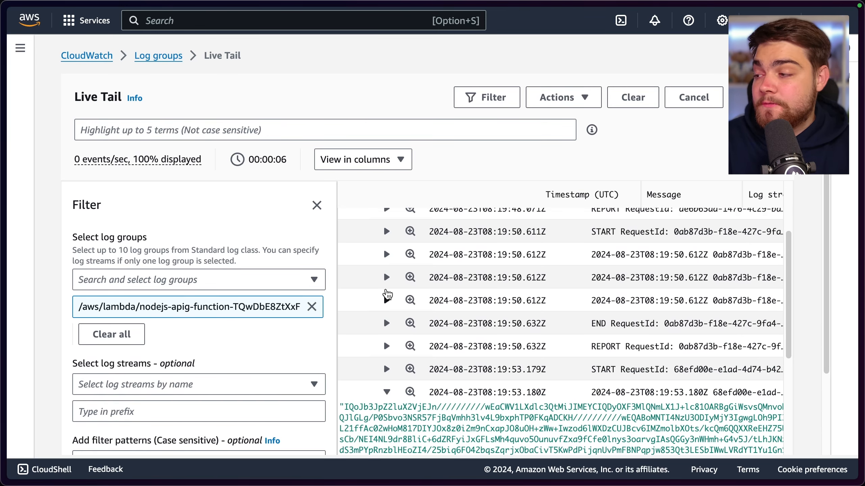
Open the automatic Lambda dashboard to view the functions' invocation, duration, error and throttle graphs
{"action": "left_click", "coordinate": [22, 51]}
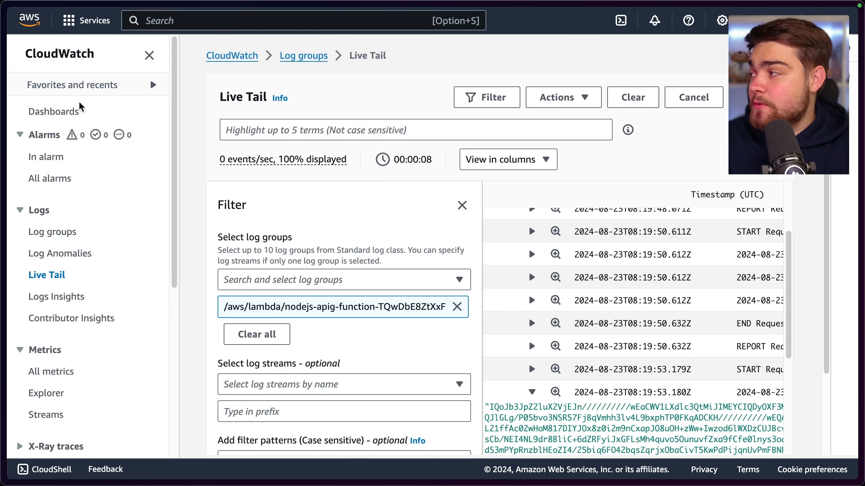
{"action": "left_click", "coordinate": [61, 111]}
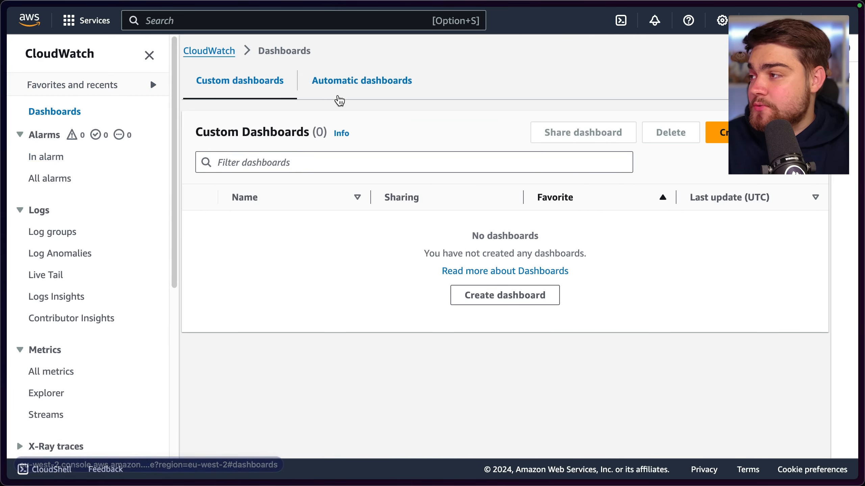
{"action": "left_click", "coordinate": [339, 92]}
{"action": "scroll", "coordinate": [282, 282], "scroll_direction": "down", "scroll_amount": 4}
{"action": "left_click", "coordinate": [214, 250]}
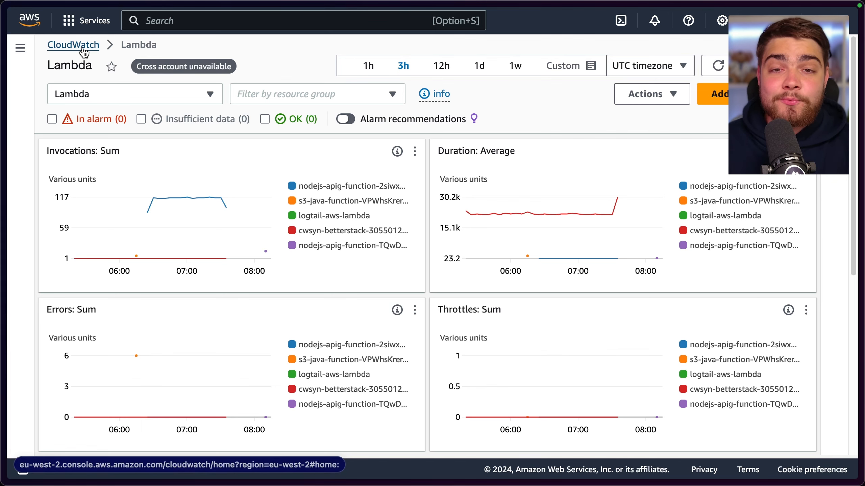
Create a Standard class log group named APIGateway with retention Never expire, and open its details
{"action": "left_click", "coordinate": [20, 47]}
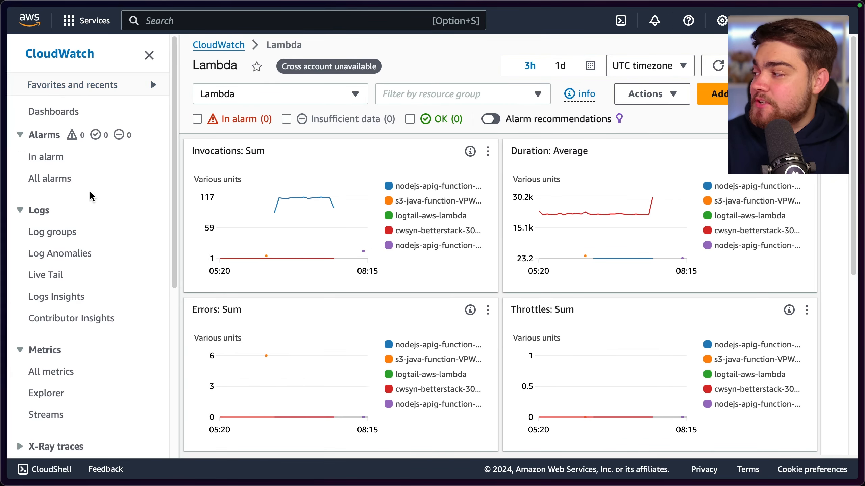
{"action": "left_click", "coordinate": [58, 233]}
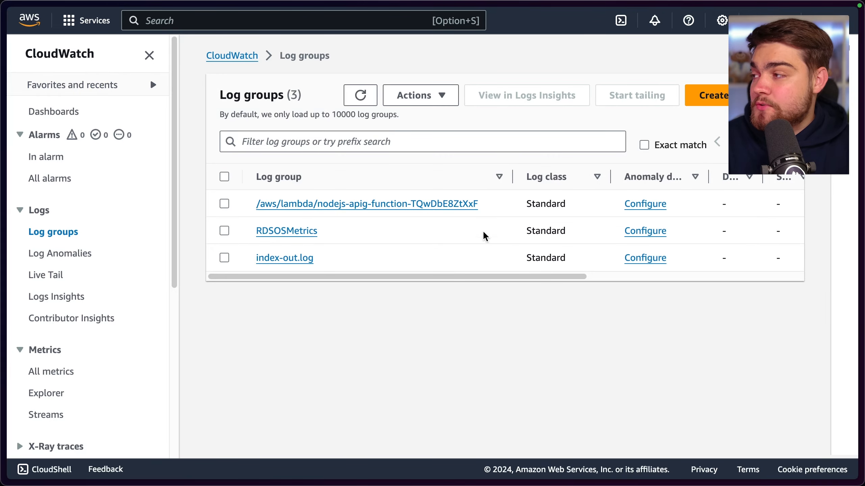
{"action": "left_click", "coordinate": [714, 99]}
{"action": "left_click", "coordinate": [381, 261]}
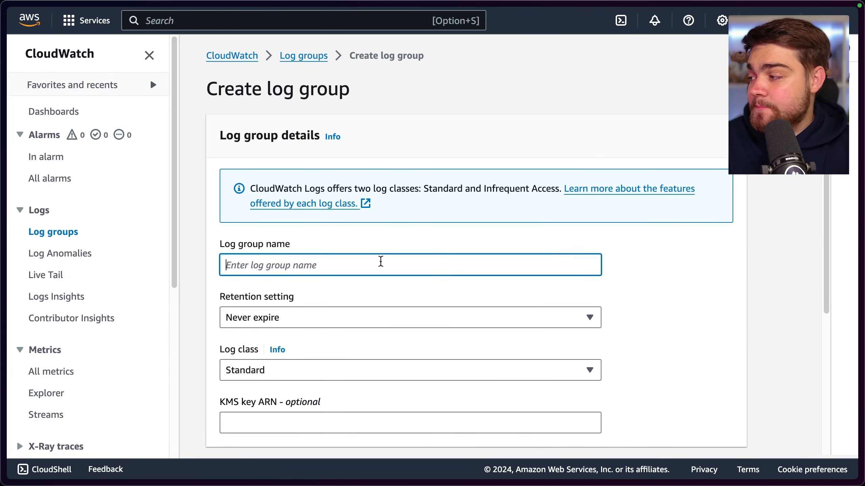
{"action": "type", "text": "APIGateway"}
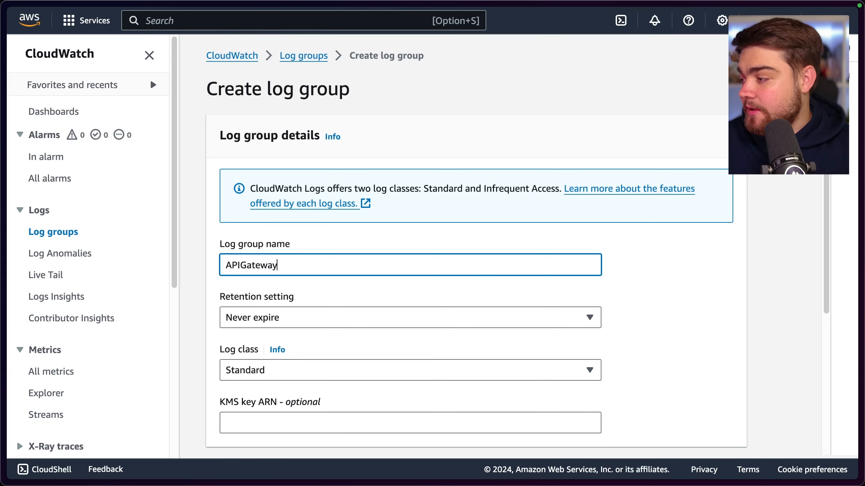
{"action": "scroll", "coordinate": [374, 273], "scroll_direction": "down", "scroll_amount": 3}
{"action": "scroll", "coordinate": [374, 273], "scroll_direction": "down", "scroll_amount": 1}
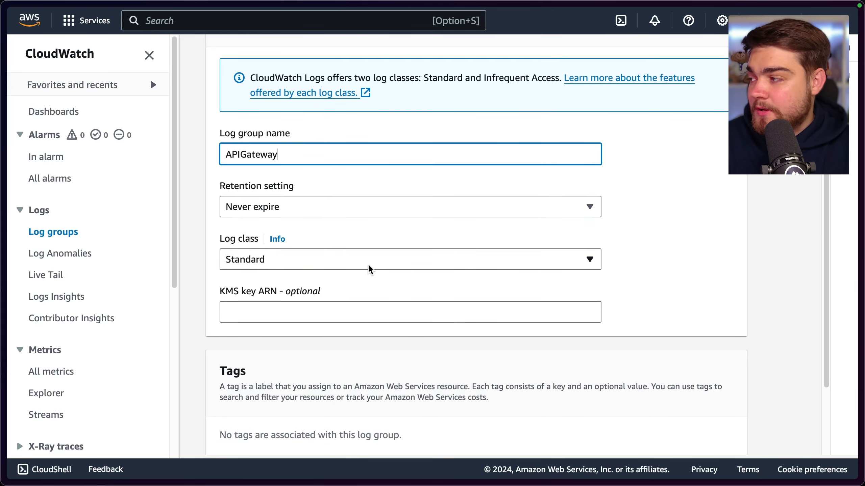
{"action": "scroll", "coordinate": [354, 273], "scroll_direction": "down", "scroll_amount": 1}
{"action": "scroll", "coordinate": [344, 275], "scroll_direction": "down", "scroll_amount": 3}
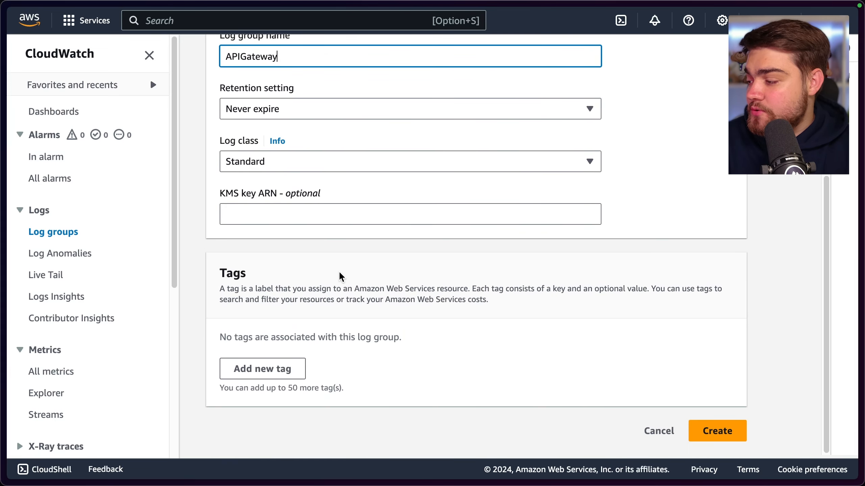
{"action": "left_click", "coordinate": [713, 437]}
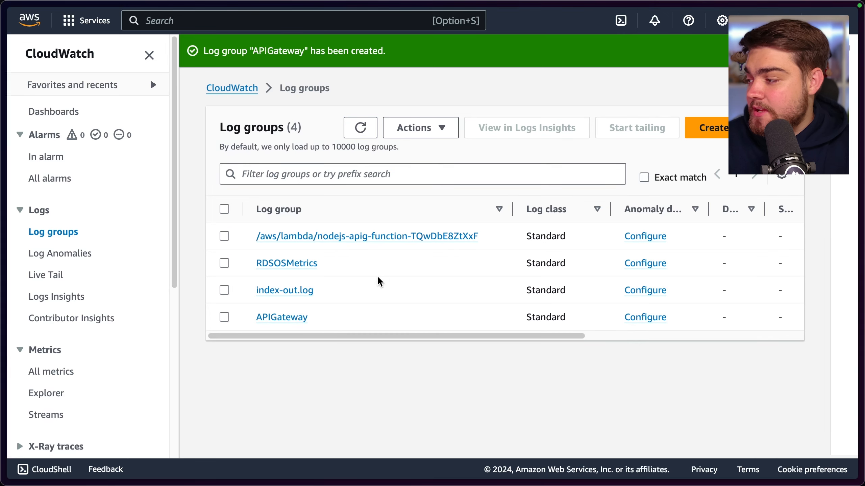
{"action": "left_click", "coordinate": [293, 319]}
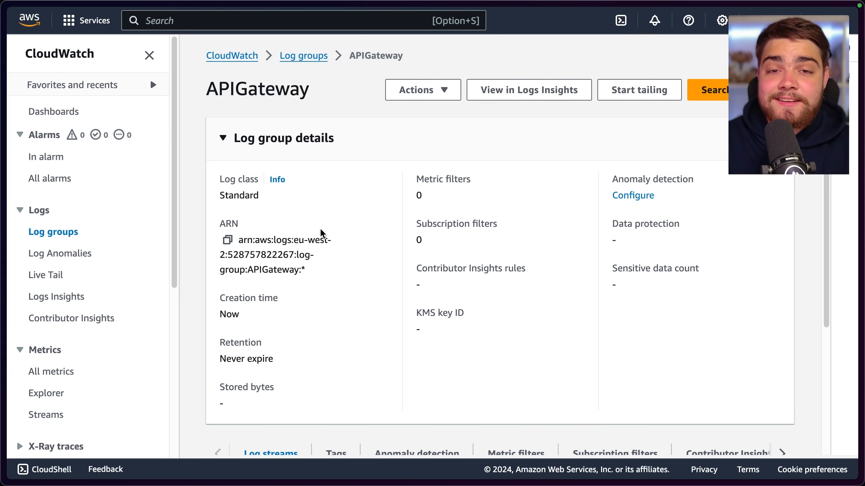
Go to the IAM service, open its roles list and start creating a new role
{"action": "left_click", "coordinate": [247, 21]}
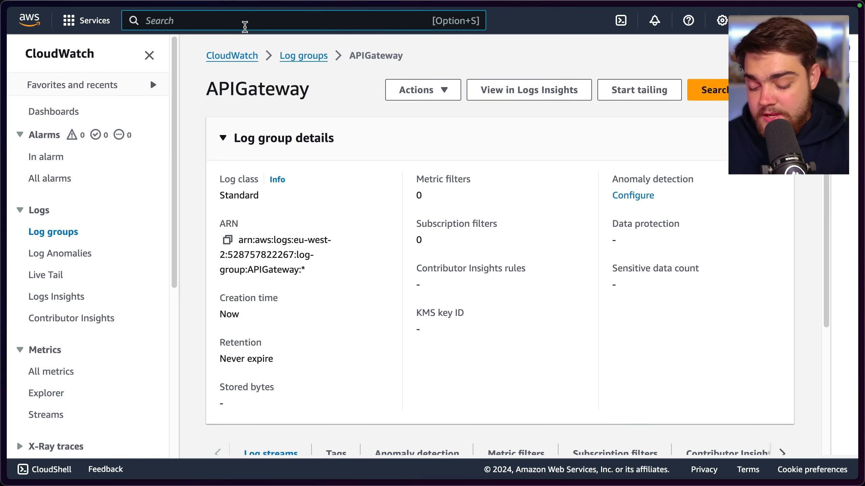
{"action": "type", "text": "IAM"}
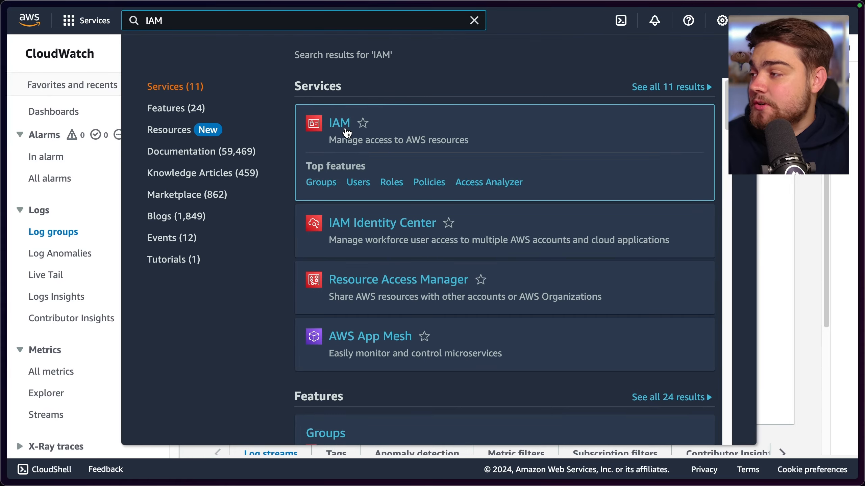
{"action": "left_click", "coordinate": [347, 133]}
{"action": "scroll", "coordinate": [434, 311], "scroll_direction": "down", "scroll_amount": 8}
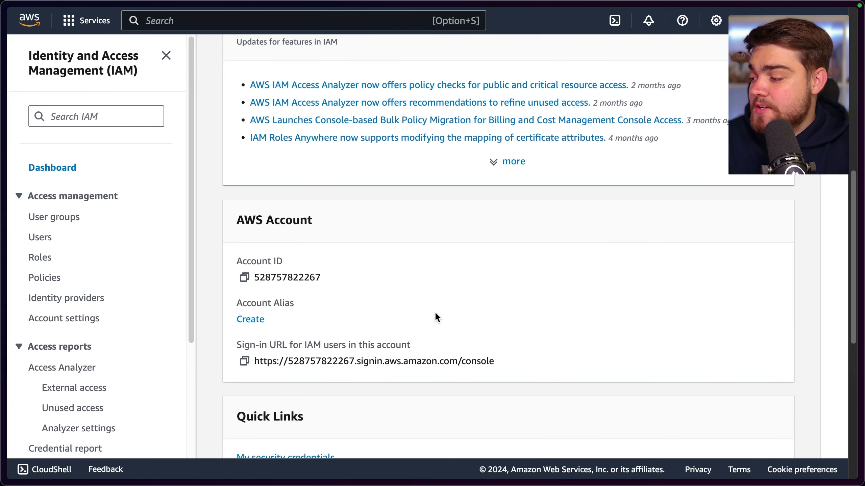
{"action": "scroll", "coordinate": [435, 313], "scroll_direction": "down", "scroll_amount": 4}
{"action": "scroll", "coordinate": [436, 312], "scroll_direction": "up", "scroll_amount": 15}
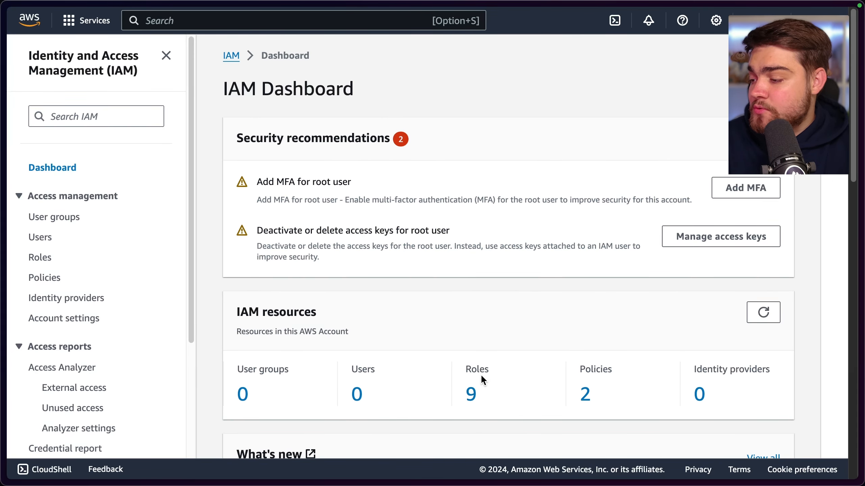
{"action": "left_click", "coordinate": [470, 395]}
{"action": "left_click", "coordinate": [717, 95]}
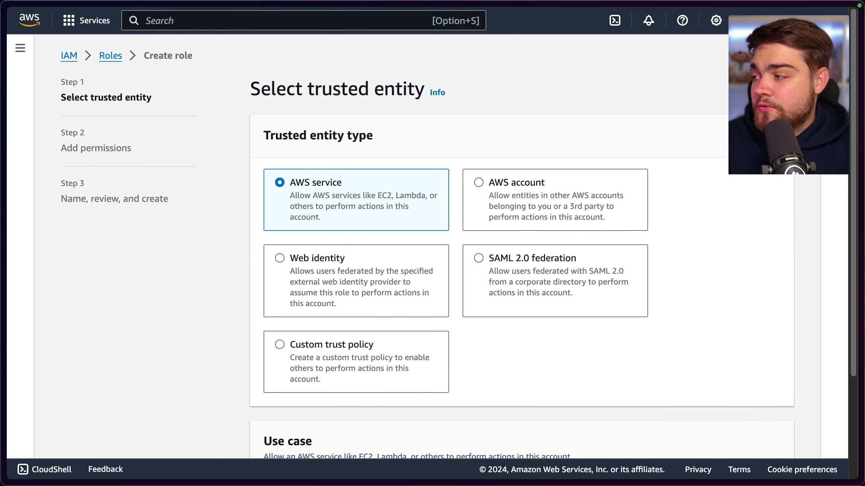
Choose API Gateway as the AWS service use case for the role's trusted entity and continue to permissions
{"action": "scroll", "coordinate": [345, 189], "scroll_direction": "down", "scroll_amount": 4}
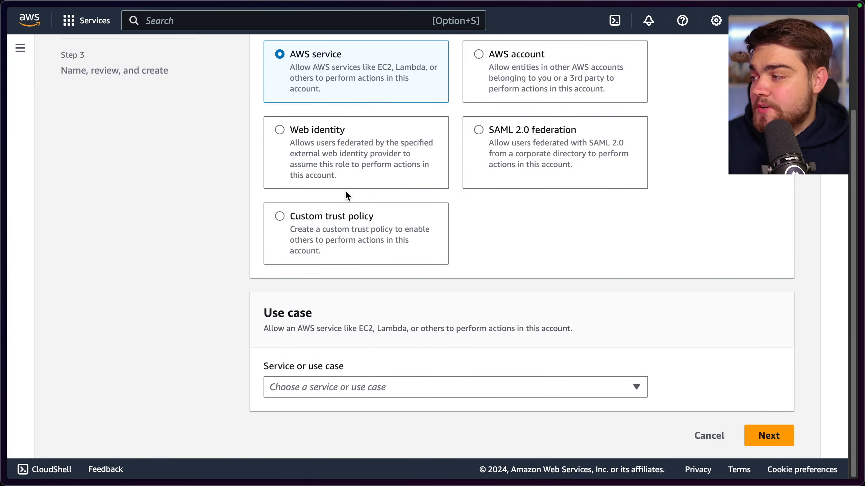
{"action": "left_click", "coordinate": [308, 385]}
{"action": "type", "text": "A"}
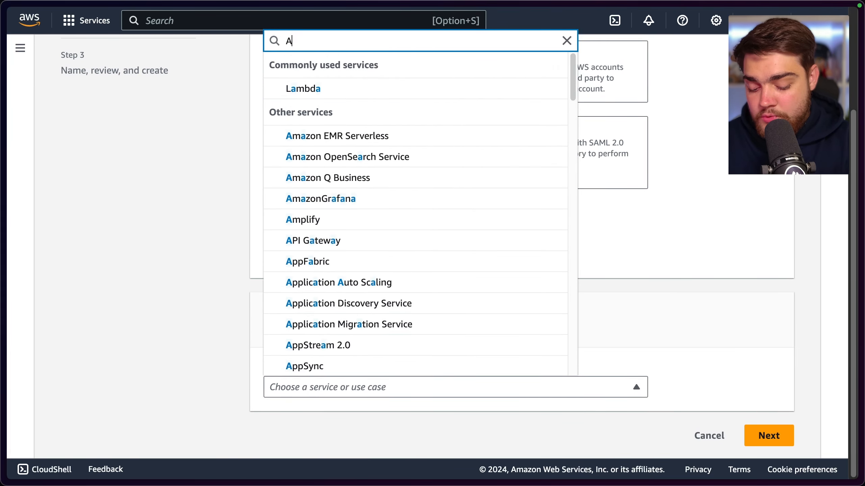
{"action": "type", "text": "PI"}
{"action": "left_click", "coordinate": [326, 346]}
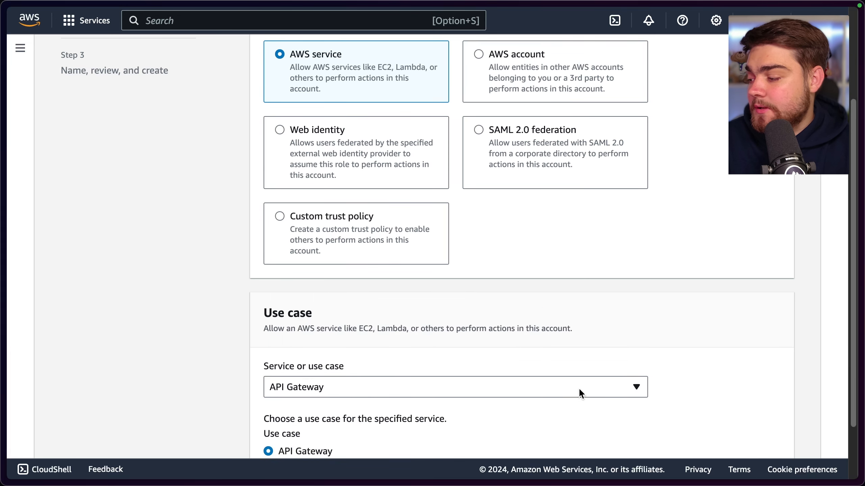
{"action": "scroll", "coordinate": [581, 394], "scroll_direction": "down", "scroll_amount": 2}
{"action": "left_click", "coordinate": [766, 436]}
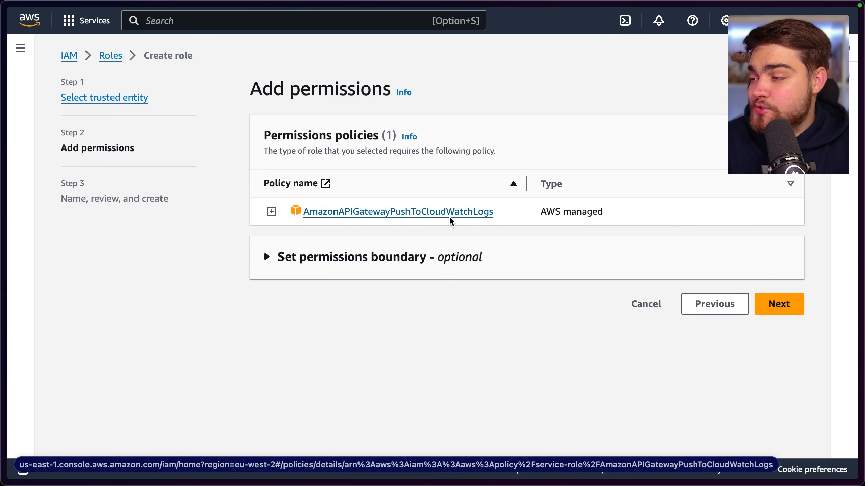
Accept the AmazonAPIGatewayPushToCloudWatchLogs policy and create the role with the name APIGatewayCloudwatch
{"action": "left_click", "coordinate": [787, 308]}
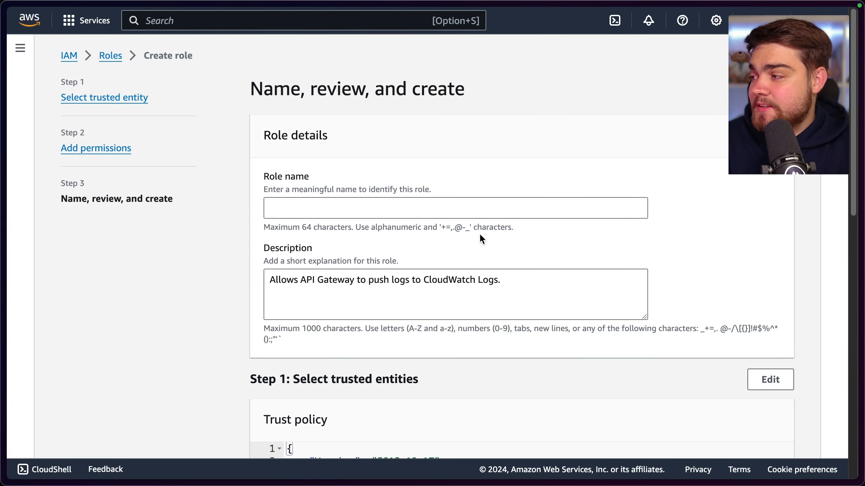
{"action": "left_click", "coordinate": [422, 209]}
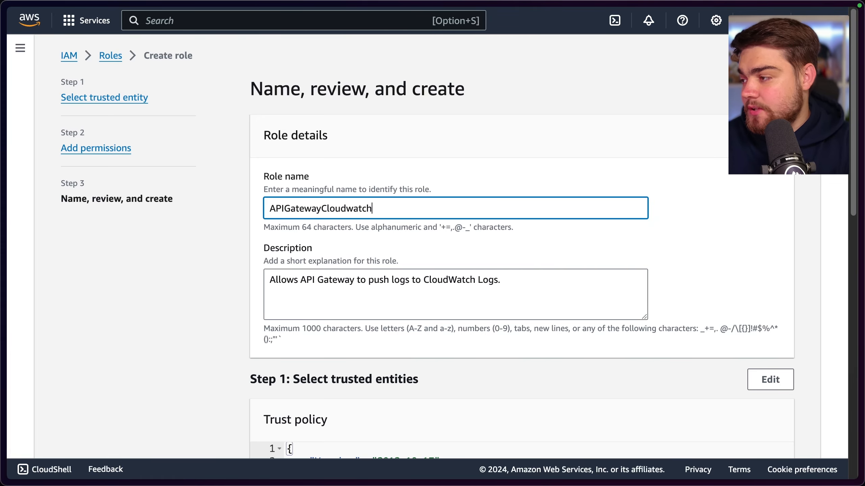
{"action": "type", "text": "APIGatewayCloudwatch"}
{"action": "scroll", "coordinate": [514, 294], "scroll_direction": "down", "scroll_amount": 15}
{"action": "left_click", "coordinate": [757, 430]}
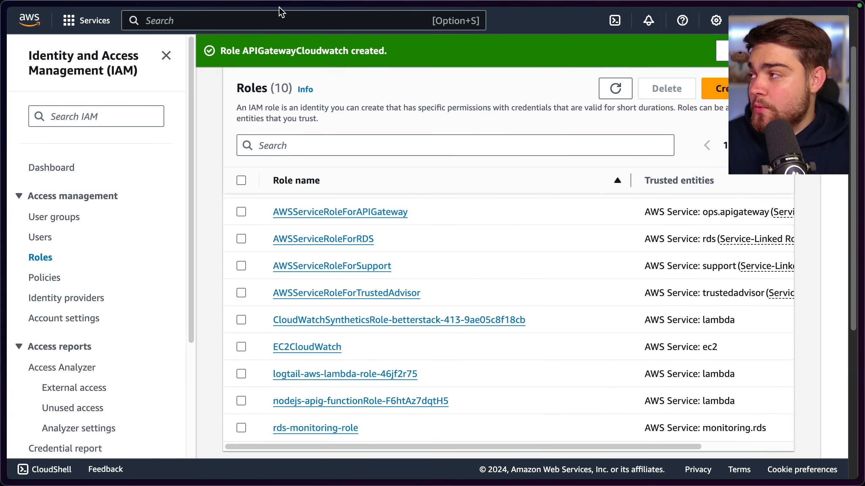
Go to the API Gateway service, open the nodejs-apig API, then start editing the account-level logging settings
{"action": "type", "text": "APIg"}
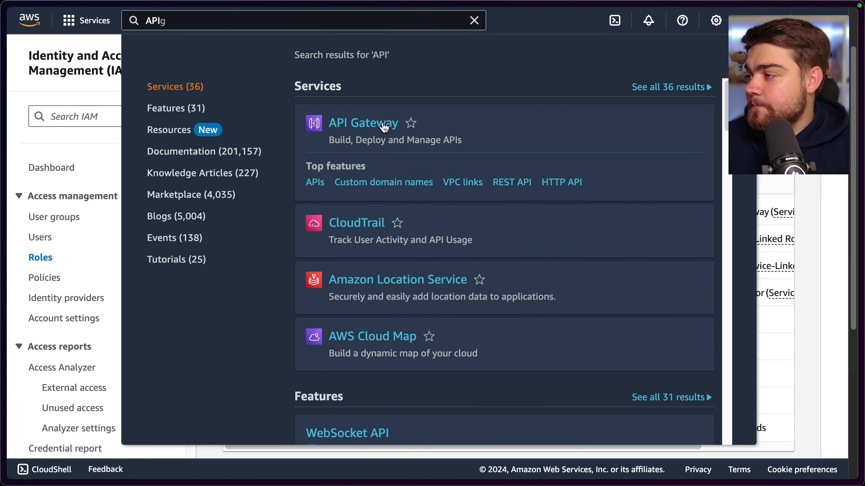
{"action": "left_click", "coordinate": [385, 127]}
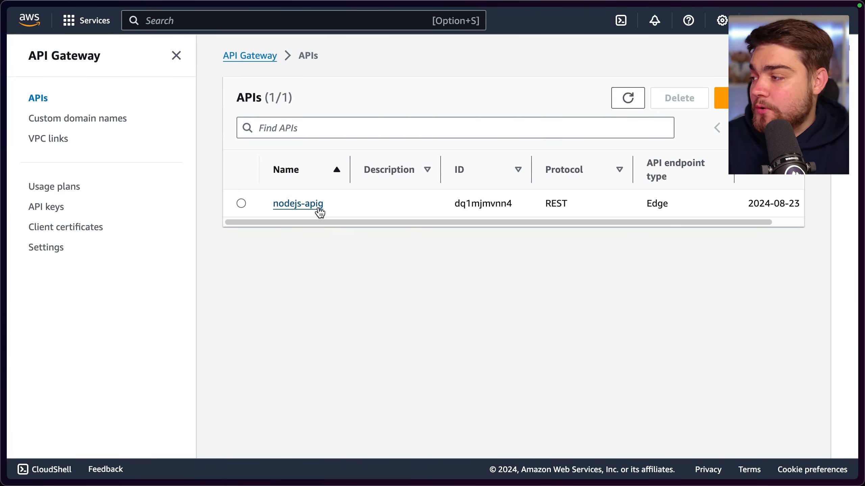
{"action": "left_click", "coordinate": [318, 211]}
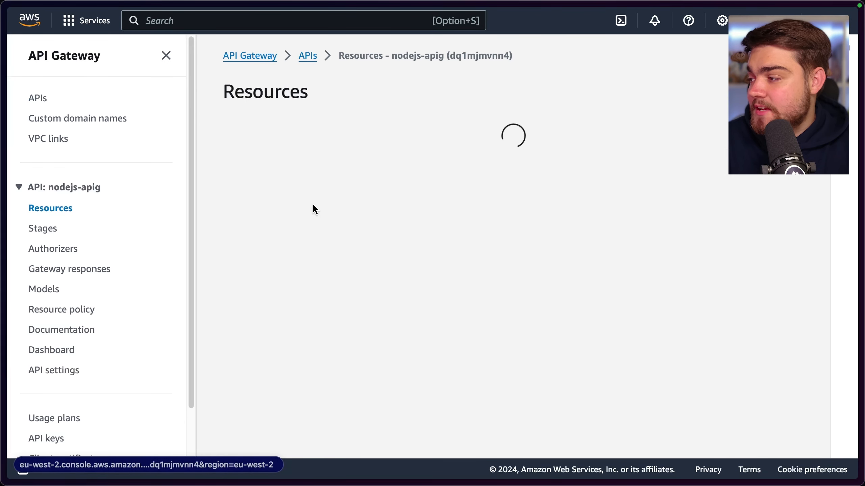
{"action": "scroll", "coordinate": [75, 322], "scroll_direction": "down", "scroll_amount": 2}
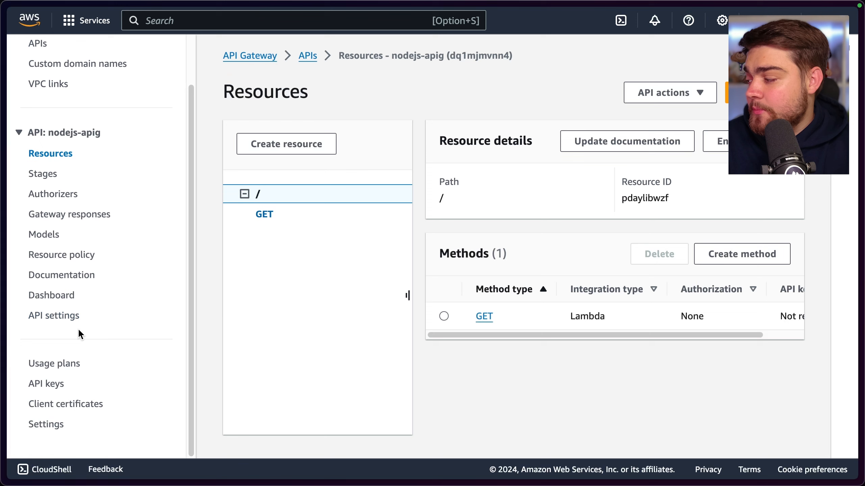
{"action": "left_click", "coordinate": [60, 426]}
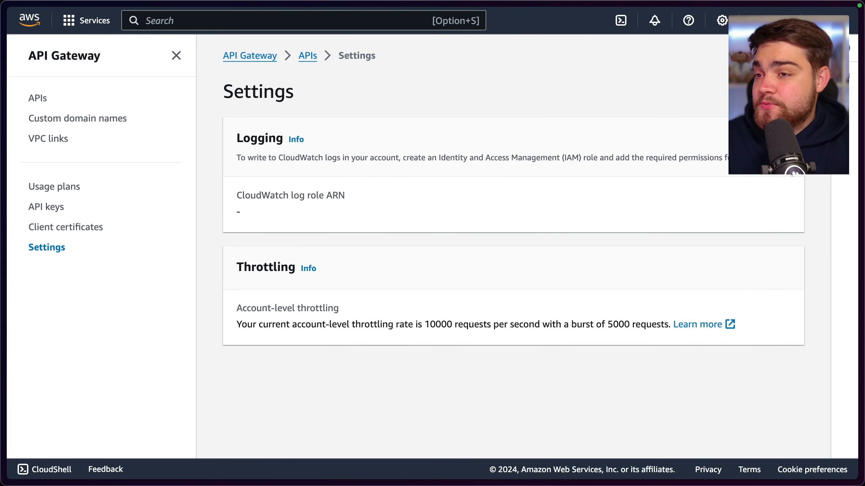
{"action": "left_click", "coordinate": [769, 139]}
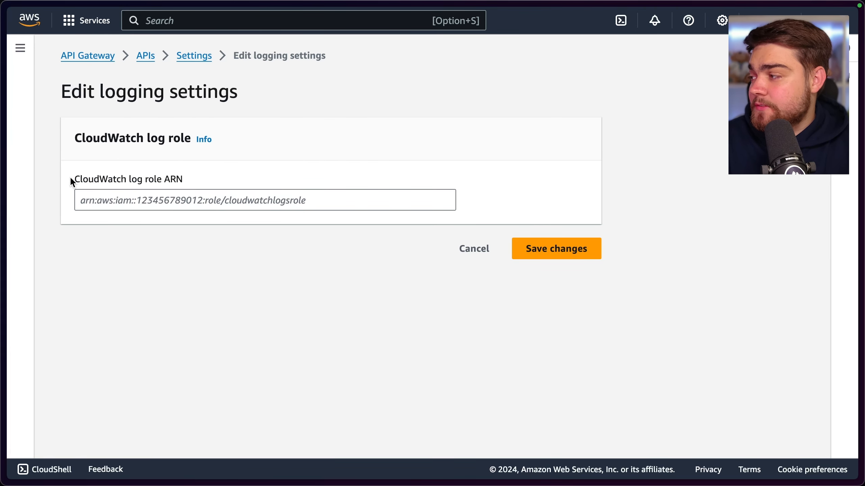
{"action": "left_click_drag", "start_coordinate": [70, 180], "coordinate": [160, 181]}
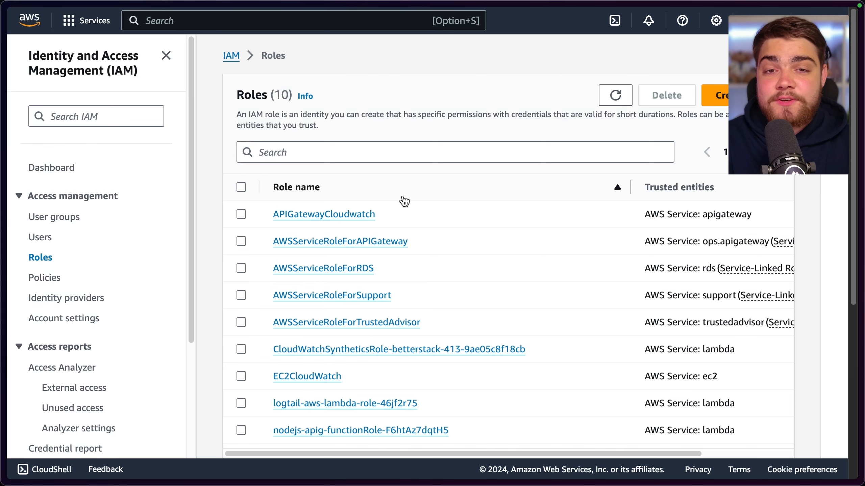
Copy the ARN of the APIGatewayCloudwatch role from IAM and save it as API Gateway's CloudWatch log role ARN
{"action": "left_click", "coordinate": [330, 217]}
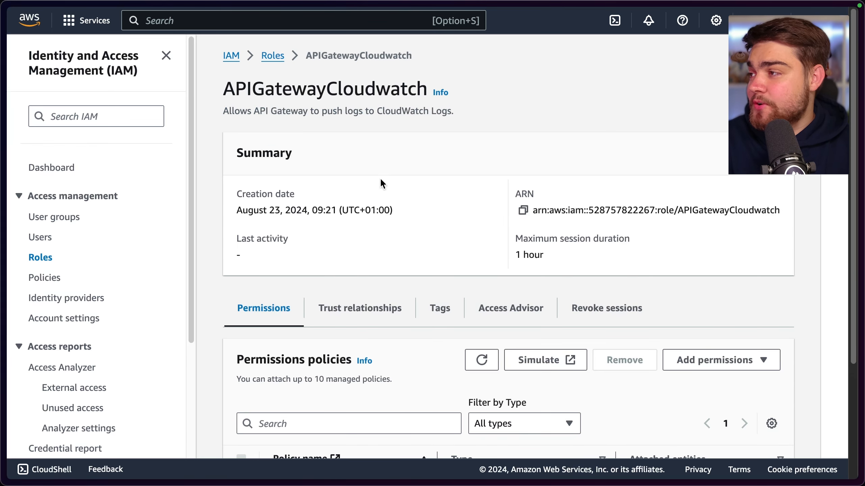
{"action": "left_click", "coordinate": [523, 210]}
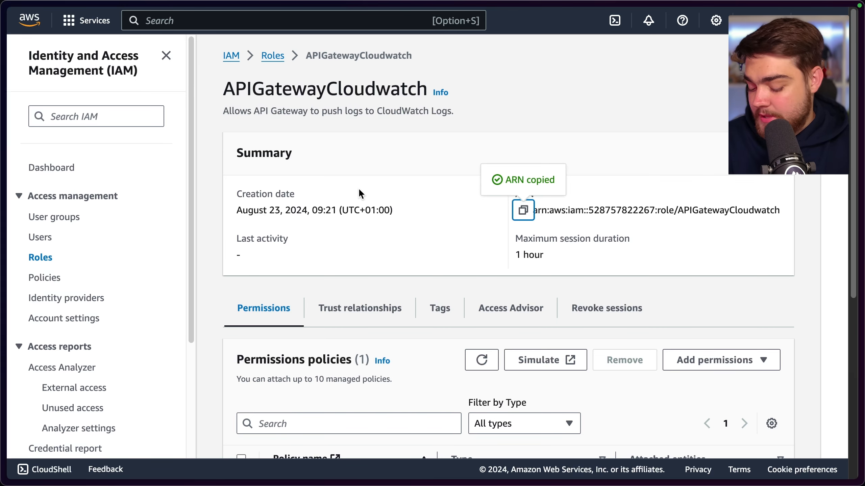
{"action": "key", "text": "ctrl+Tab"}
{"action": "left_click", "coordinate": [203, 198]}
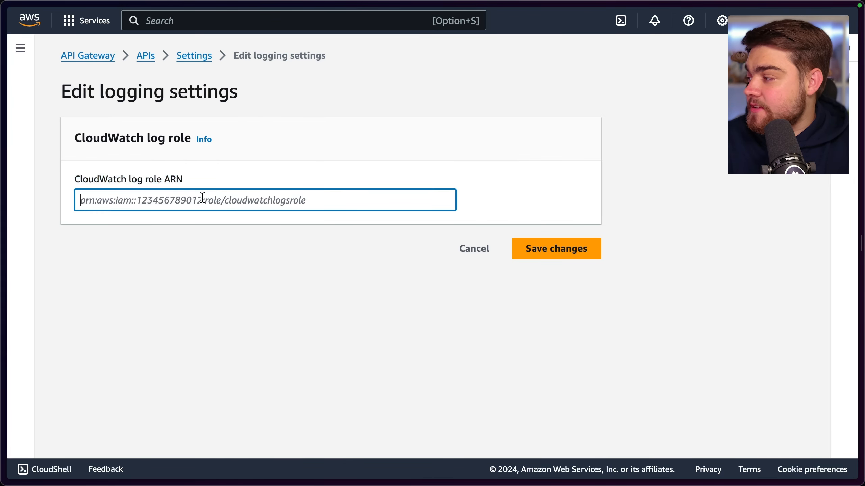
{"action": "key", "text": "super+v"}
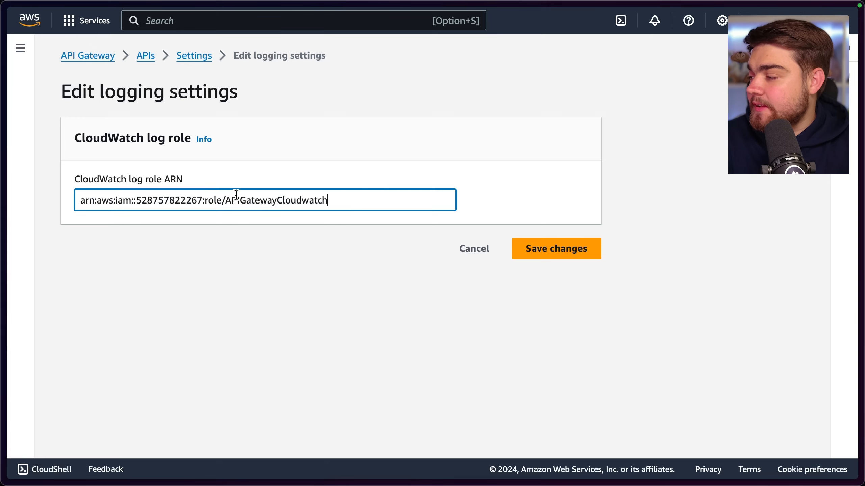
{"action": "left_click", "coordinate": [550, 252]}
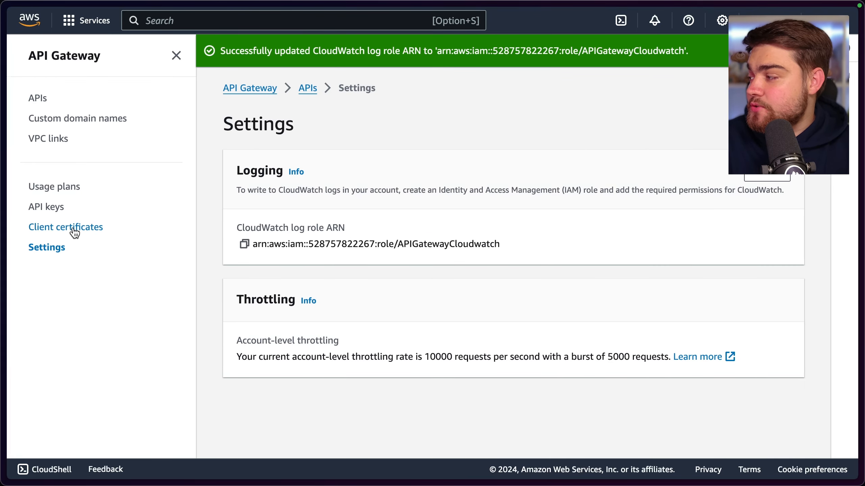
Open the stages of the nodejs-apig API and start editing the api stage's logs and tracing settings
{"action": "left_click", "coordinate": [310, 91]}
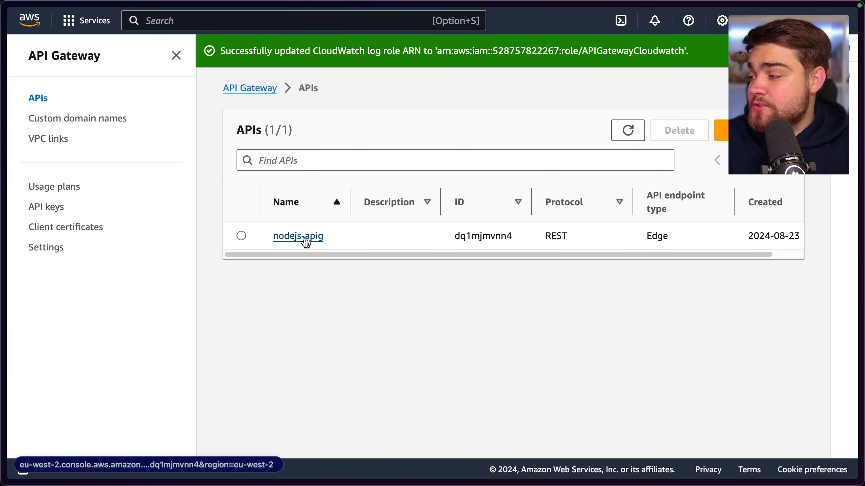
{"action": "left_click", "coordinate": [319, 240]}
{"action": "left_click", "coordinate": [43, 229]}
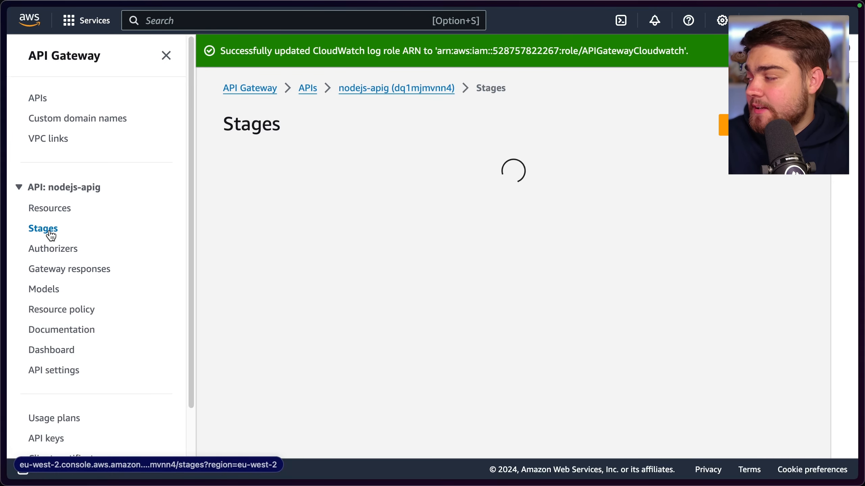
{"action": "scroll", "coordinate": [490, 245], "scroll_direction": "down", "scroll_amount": 8}
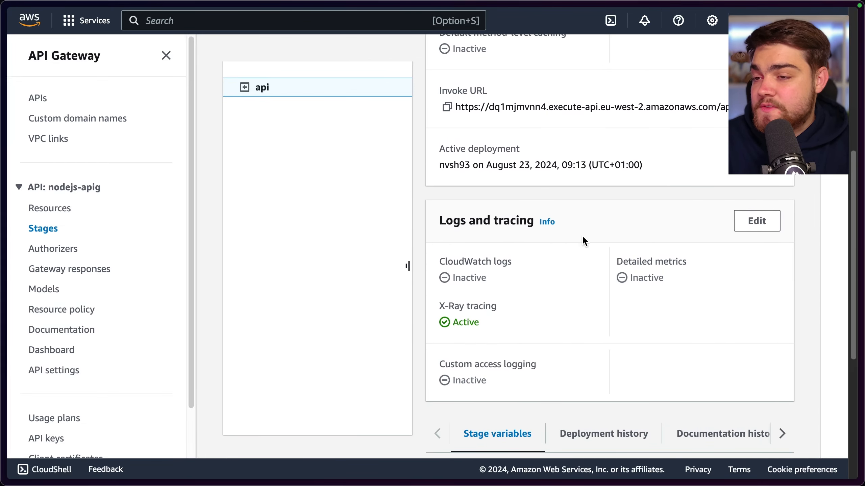
{"action": "left_click", "coordinate": [756, 221]}
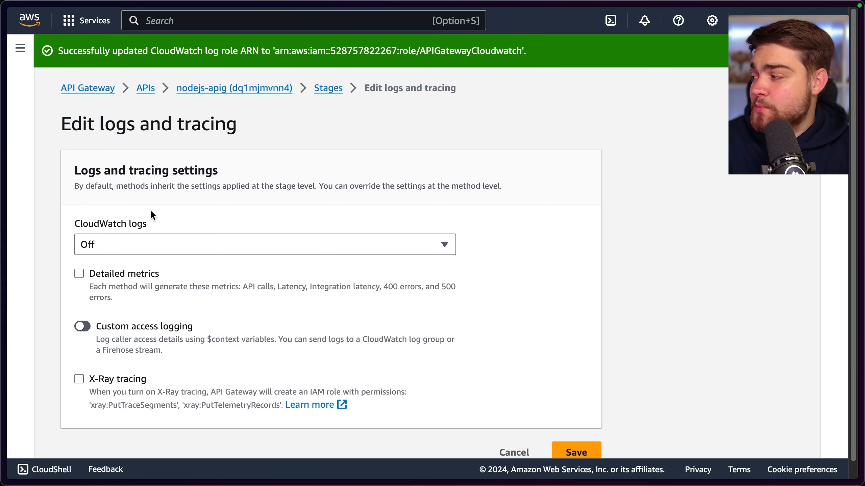
Set CloudWatch logs to Full request and response logs and enable Custom access logging
{"action": "left_click", "coordinate": [128, 241]}
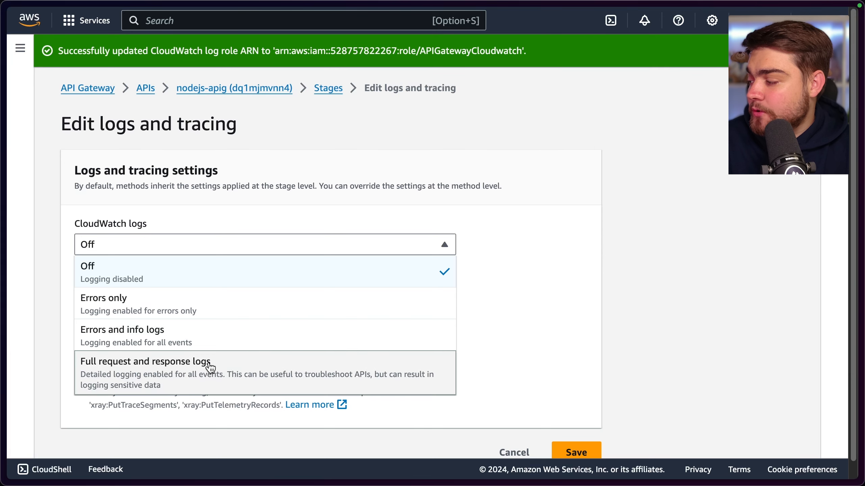
{"action": "left_click", "coordinate": [120, 371]}
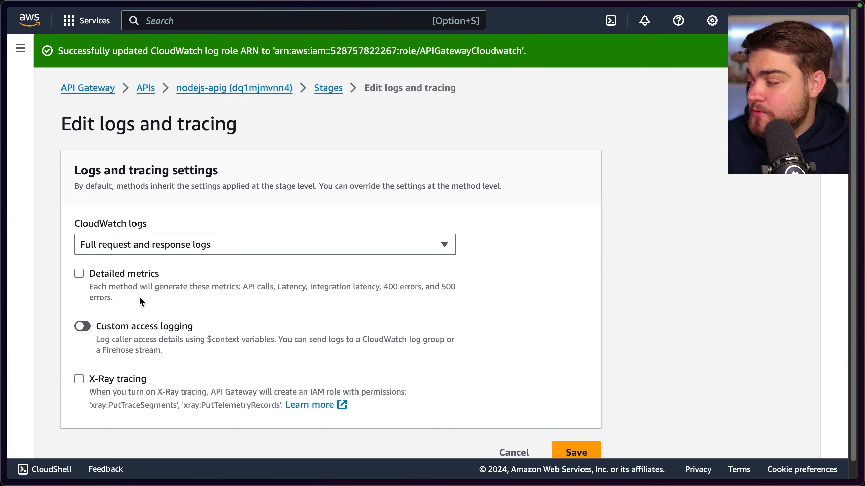
{"action": "left_click", "coordinate": [81, 328]}
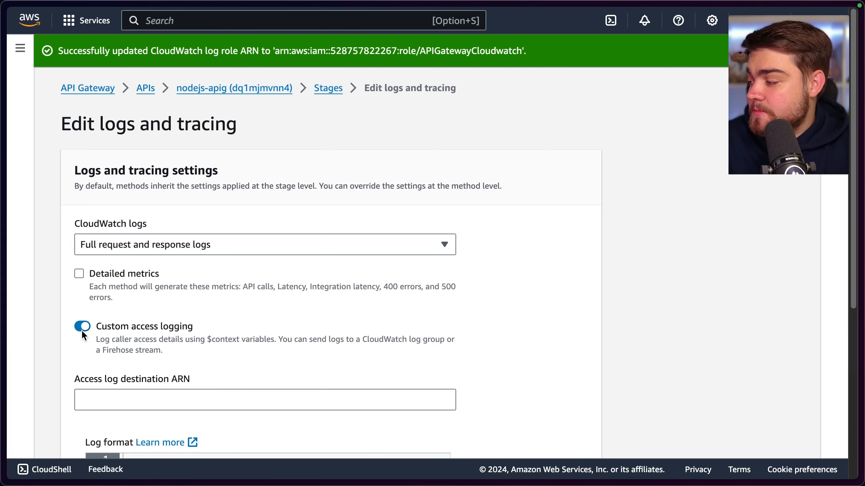
{"action": "scroll", "coordinate": [113, 318], "scroll_direction": "down", "scroll_amount": 2}
{"action": "scroll", "coordinate": [172, 311], "scroll_direction": "down", "scroll_amount": 3}
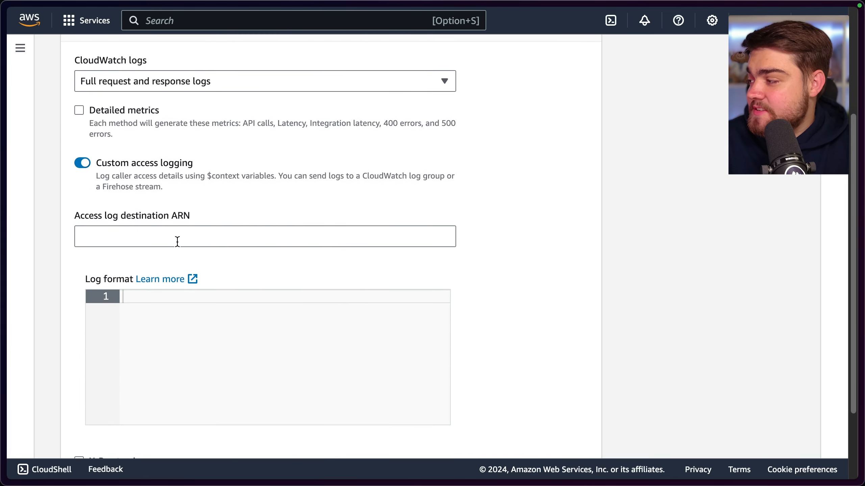
Copy the APIGateway log group's ARN from CloudWatch into the access log destination ARN, removing the trailing ":*"
{"action": "left_click", "coordinate": [203, 229]}
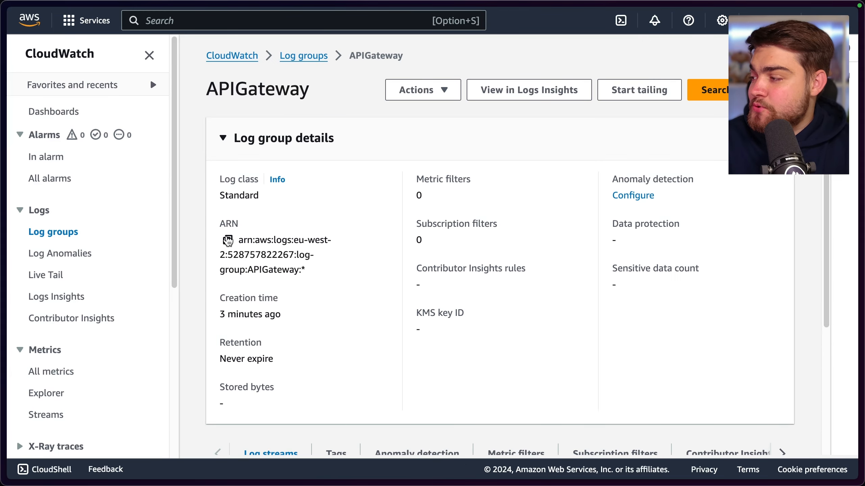
{"action": "left_click", "coordinate": [227, 240]}
{"action": "left_click", "coordinate": [292, 228]}
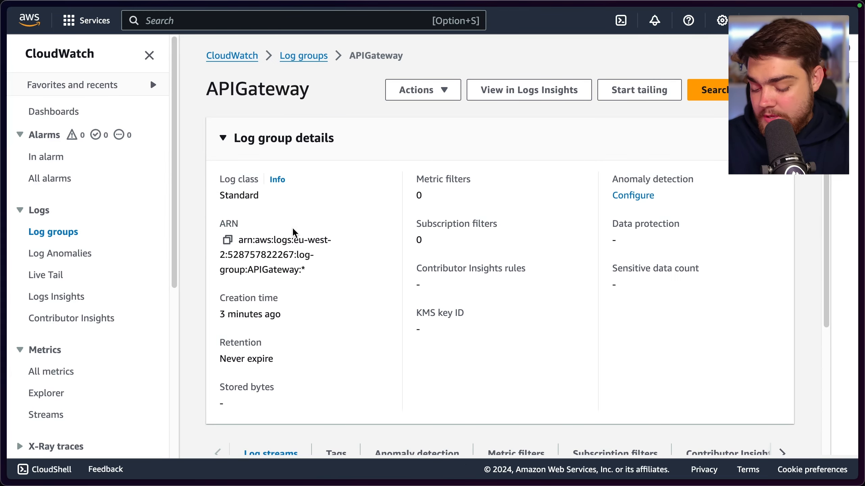
{"action": "key", "text": "ctrl+Tab"}
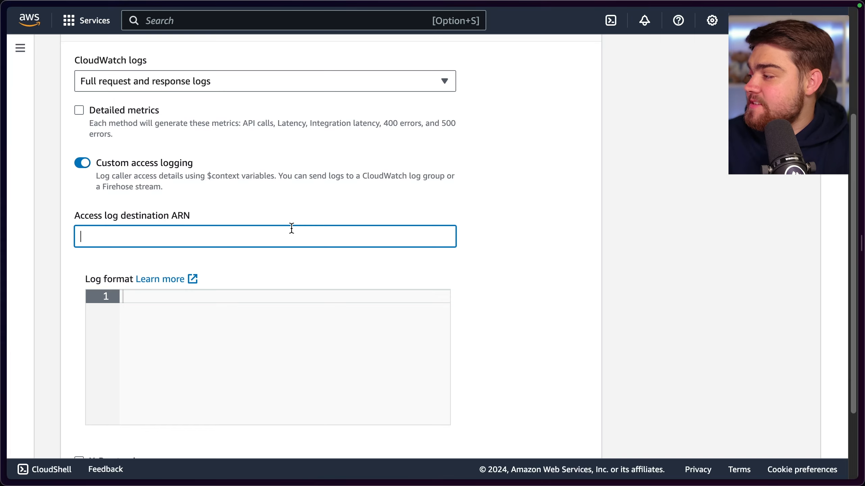
{"action": "key", "text": "super+v"}
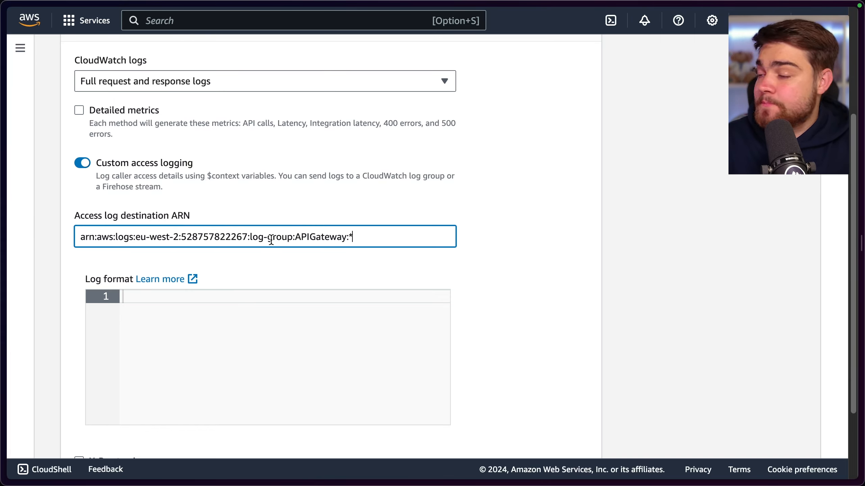
{"action": "key", "text": "BackSpace"}
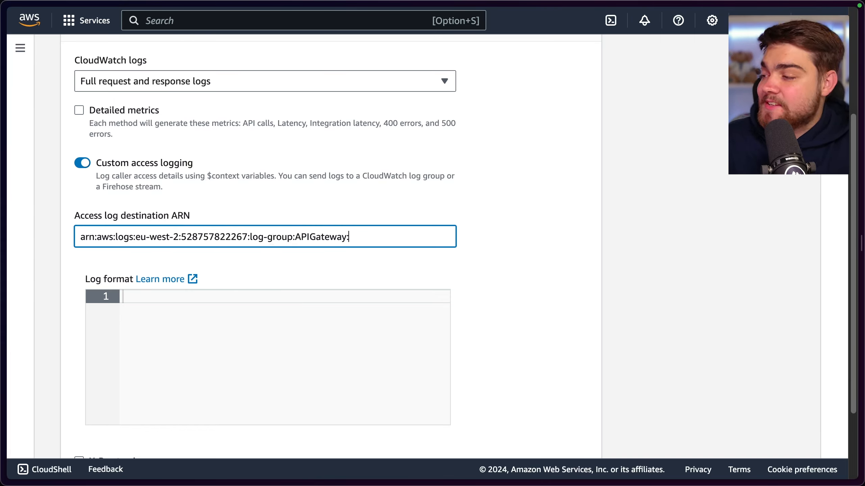
{"action": "key", "text": "BackSpace"}
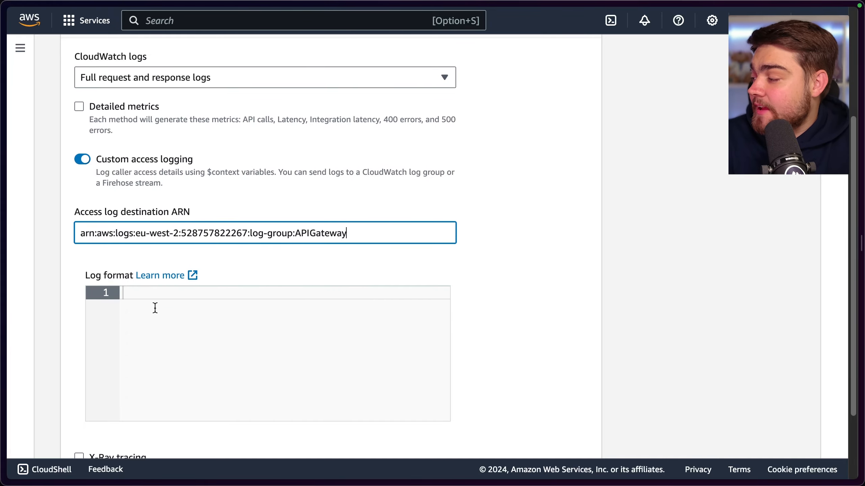
Open the log format documentation, copy the CLF (Common Log Format) example and return to the logging settings
{"action": "scroll", "coordinate": [154, 307], "scroll_direction": "down", "scroll_amount": 2}
{"action": "left_click", "coordinate": [170, 231]}
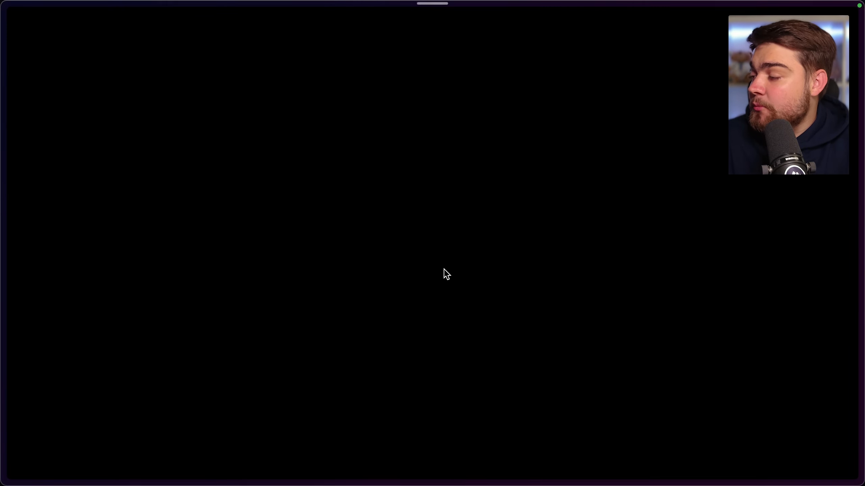
{"action": "scroll", "coordinate": [444, 315], "scroll_direction": "down", "scroll_amount": 10}
{"action": "scroll", "coordinate": [428, 311], "scroll_direction": "down", "scroll_amount": 20}
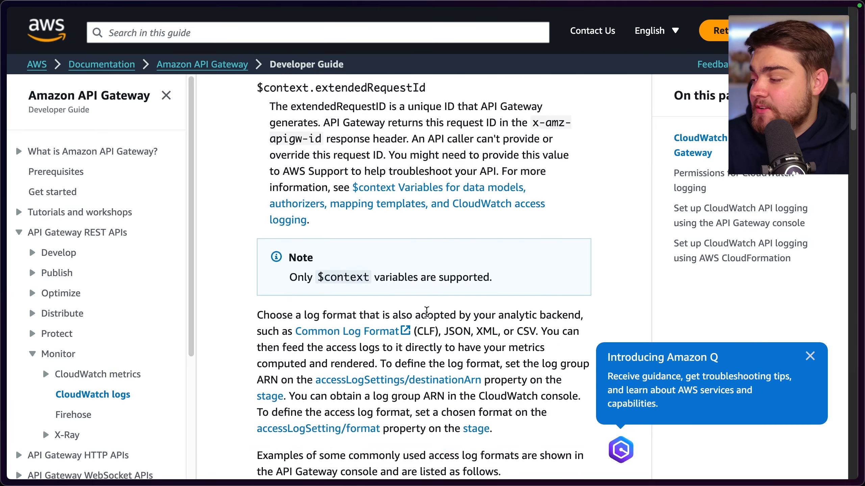
{"action": "scroll", "coordinate": [400, 299], "scroll_direction": "up", "scroll_amount": 1}
{"action": "scroll", "coordinate": [400, 300], "scroll_direction": "up", "scroll_amount": 3}
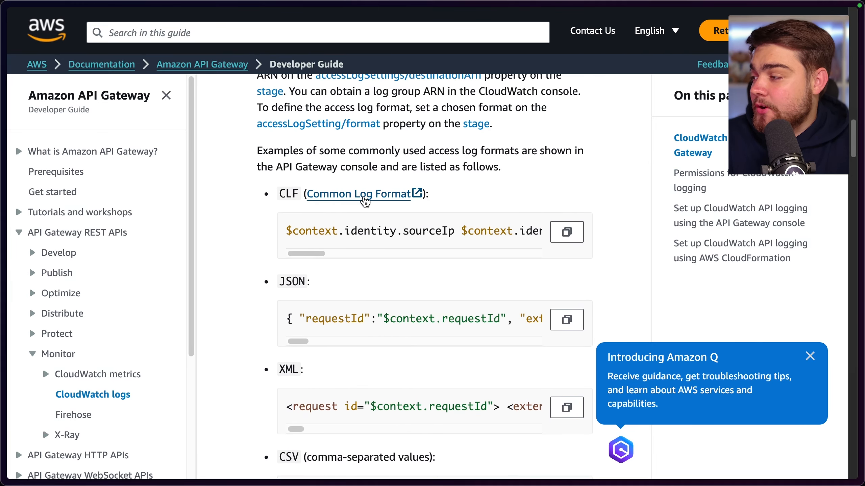
{"action": "left_click", "coordinate": [566, 233]}
{"action": "key", "text": "super+w"}
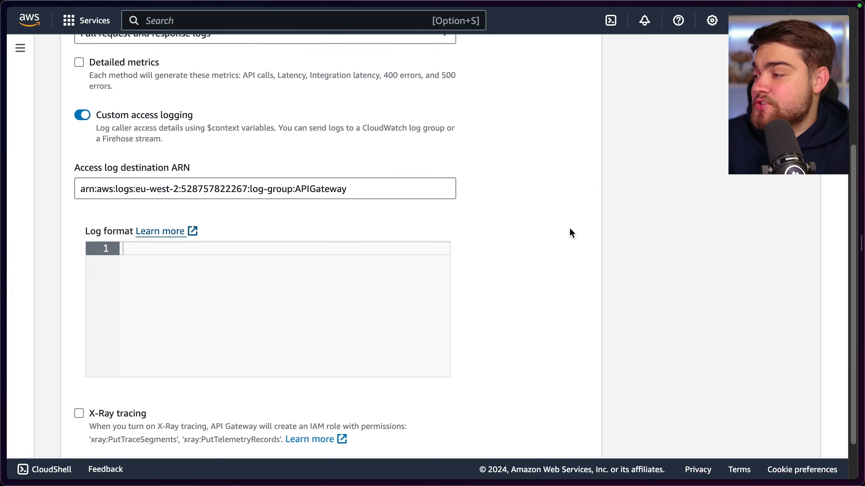
Paste the copied CLF string as the log format and save the stage's logs and tracing settings
{"action": "left_click", "coordinate": [370, 266]}
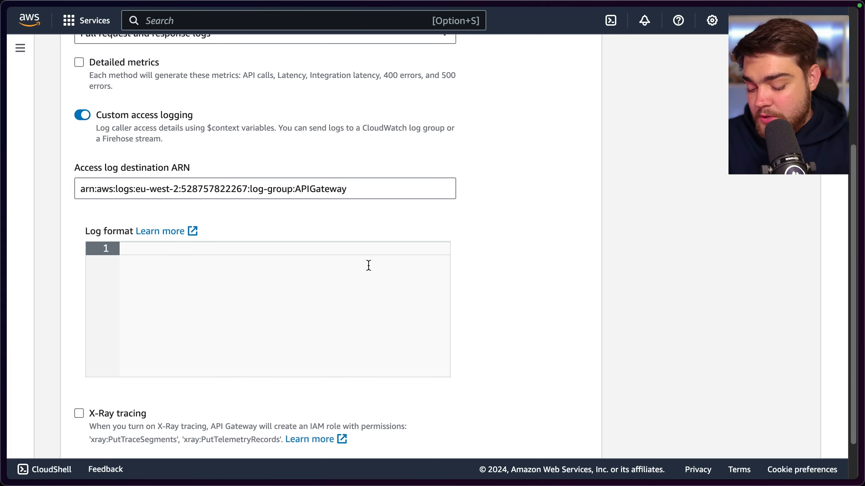
{"action": "key", "text": "super+v"}
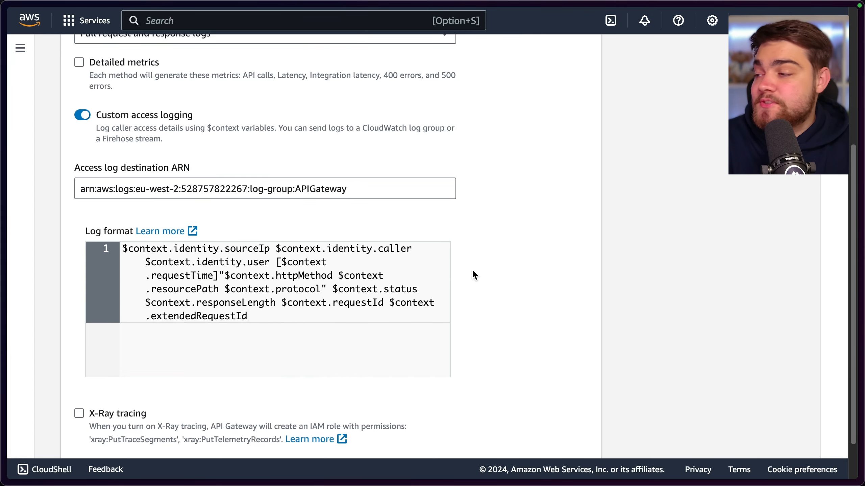
{"action": "scroll", "coordinate": [472, 269], "scroll_direction": "down", "scroll_amount": 3}
{"action": "left_click", "coordinate": [575, 435]}
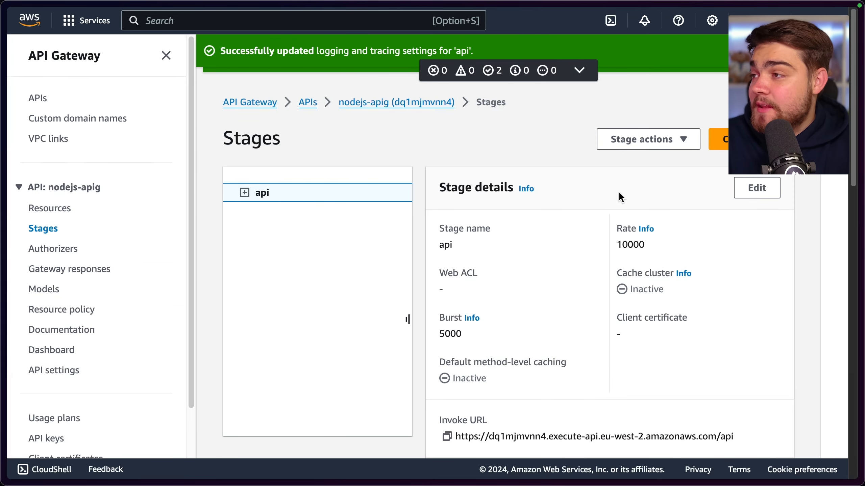
Examine the API Gateway entries in the CloudWatch log groups list, including the welcome, execution logs and APIGateway groups
{"action": "scroll", "coordinate": [594, 216], "scroll_direction": "down", "scroll_amount": 10}
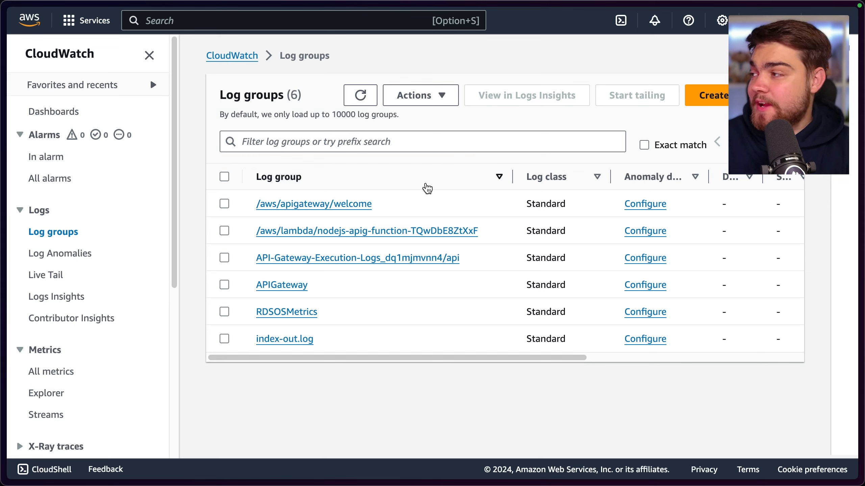
{"action": "left_click_drag", "start_coordinate": [427, 204], "coordinate": [250, 204]}
{"action": "left_click_drag", "start_coordinate": [247, 258], "coordinate": [463, 259]}
{"action": "left_click_drag", "start_coordinate": [341, 279], "coordinate": [242, 284]}
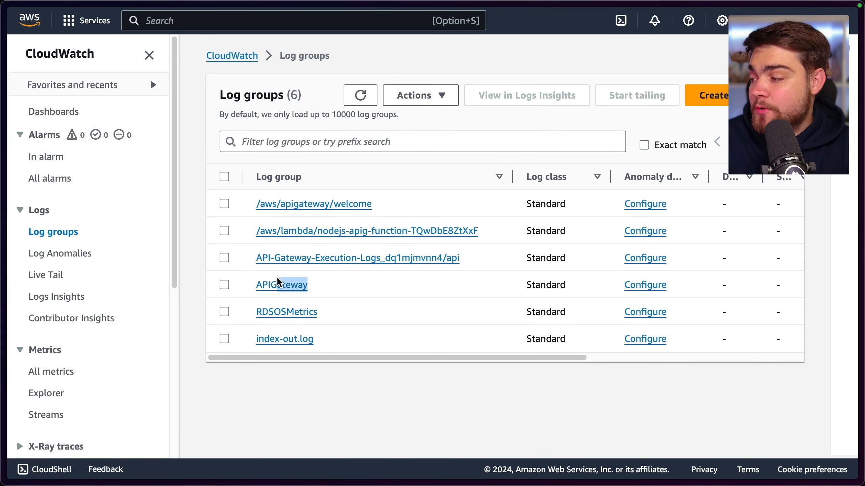
Open Live Tail and select the /aws/apigateway/welcome, API-Gateway-Execution-Logs_dq1mjmvnn4/api and APIGateway log groups as its sources
{"action": "left_click", "coordinate": [48, 275]}
{"action": "left_click", "coordinate": [265, 250]}
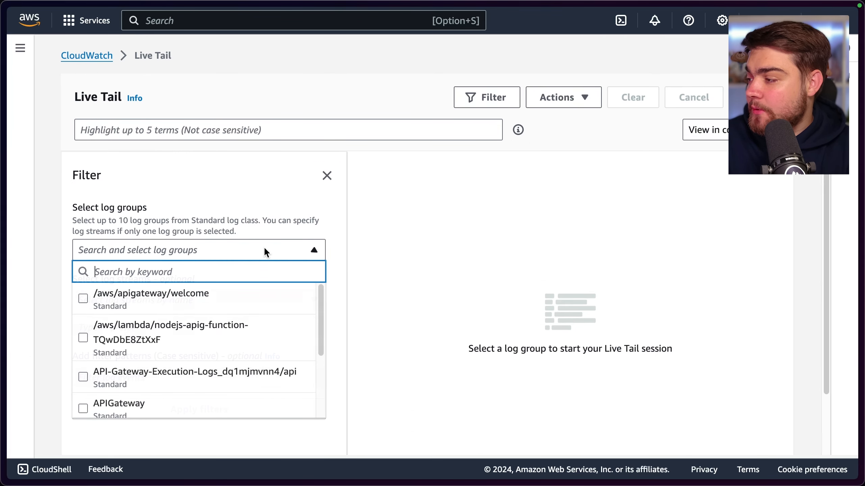
{"action": "left_click", "coordinate": [170, 301]}
{"action": "scroll", "coordinate": [202, 344], "scroll_direction": "down", "scroll_amount": 1}
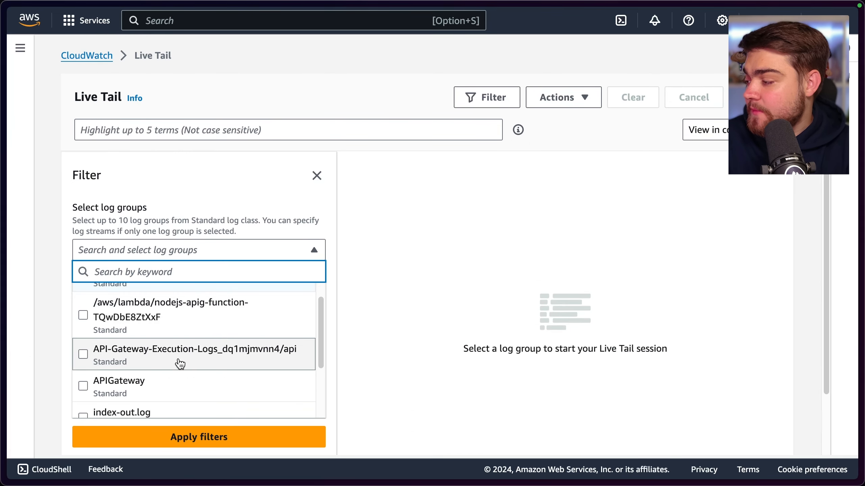
{"action": "left_click", "coordinate": [177, 362]}
{"action": "left_click", "coordinate": [158, 390]}
{"action": "scroll", "coordinate": [192, 336], "scroll_direction": "down", "scroll_amount": 2}
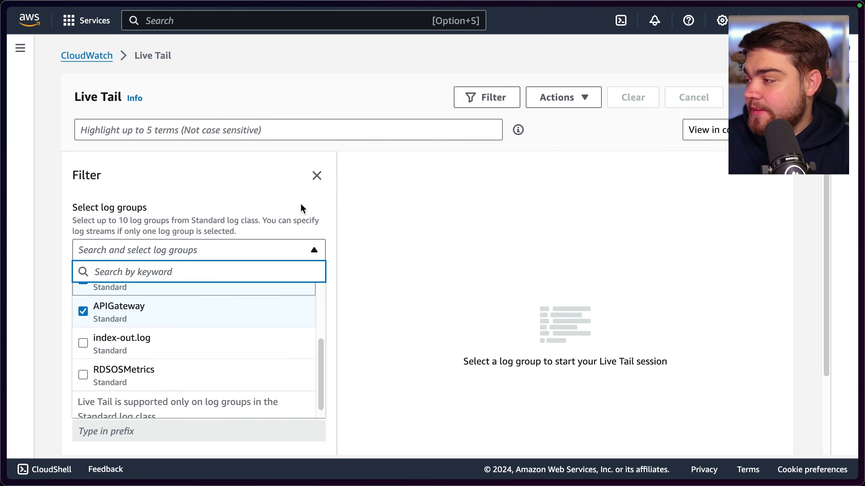
{"action": "left_click", "coordinate": [299, 207]}
Start the Live Tail session for the selected log groups and expand the first streamed event
{"action": "scroll", "coordinate": [512, 213], "scroll_direction": "down", "scroll_amount": 1}
{"action": "left_click", "coordinate": [754, 83]}
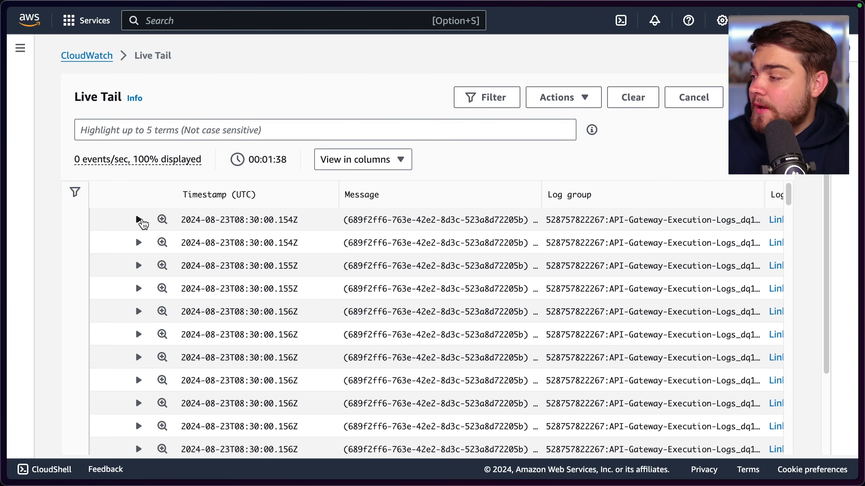
{"action": "left_click", "coordinate": [139, 219]}
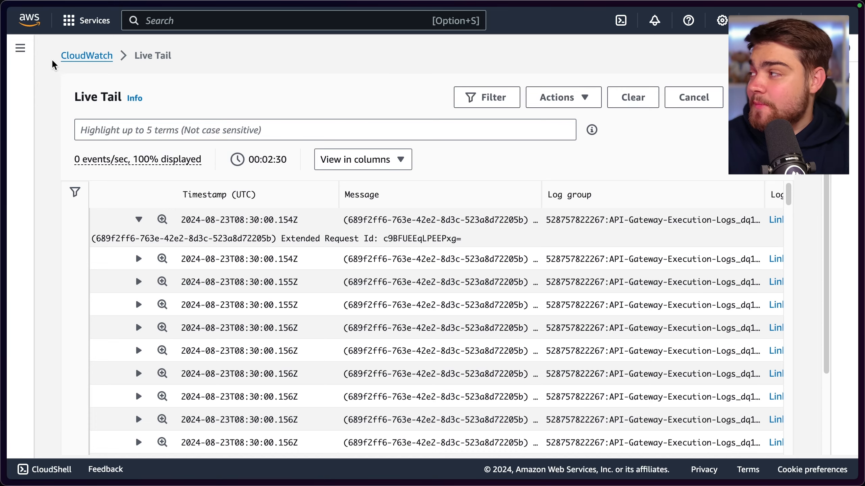
Return to the log groups list, open the RDSOSMetrics group and review its details and log streams
{"action": "left_click", "coordinate": [21, 50]}
{"action": "left_click", "coordinate": [56, 232]}
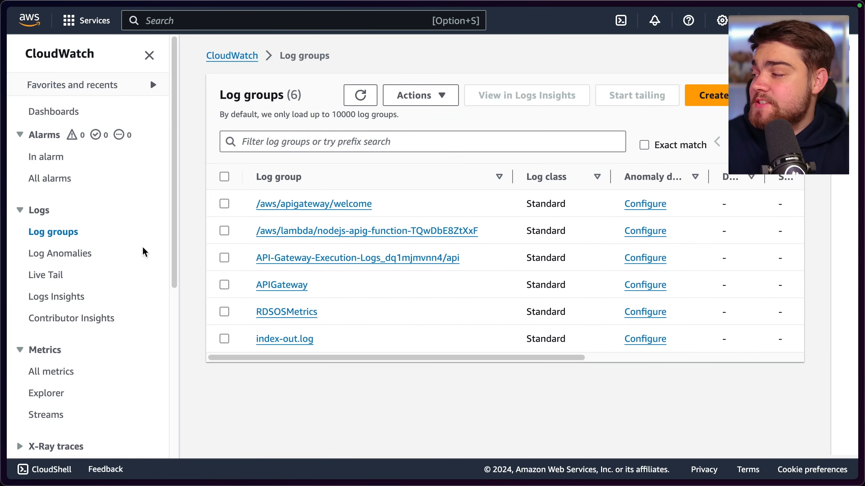
{"action": "left_click", "coordinate": [300, 312]}
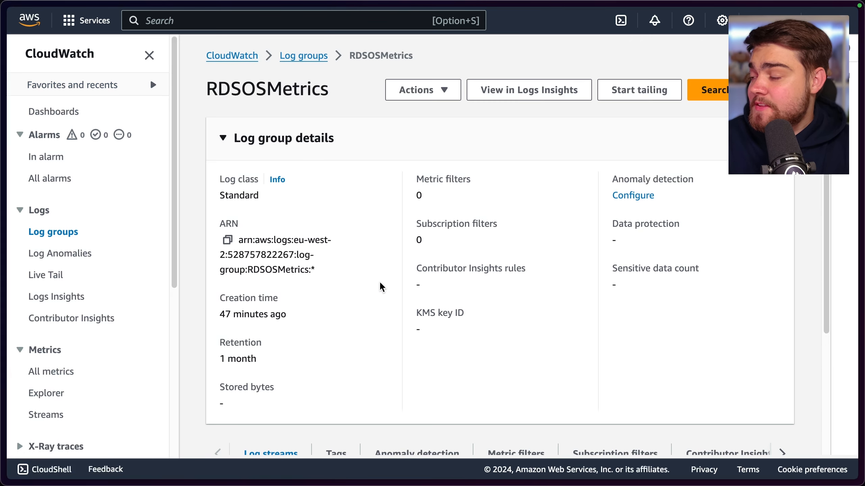
{"action": "scroll", "coordinate": [404, 289], "scroll_direction": "down", "scroll_amount": 5}
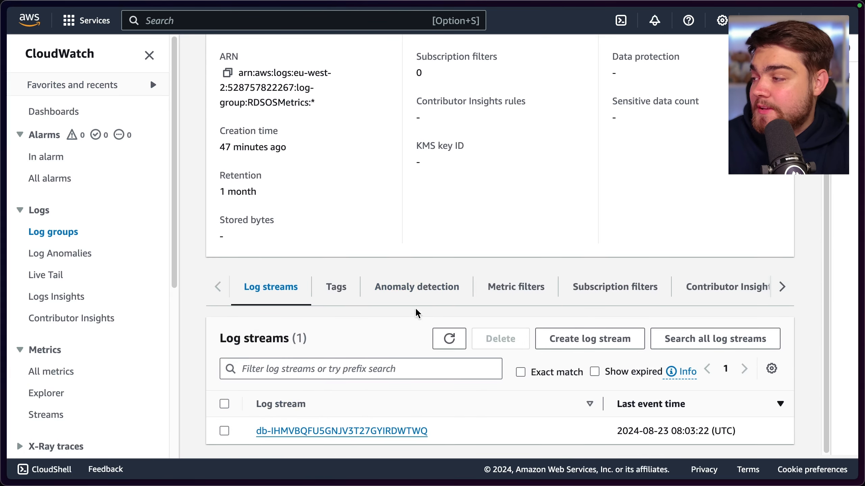
{"action": "scroll", "coordinate": [417, 312], "scroll_direction": "up", "scroll_amount": 5}
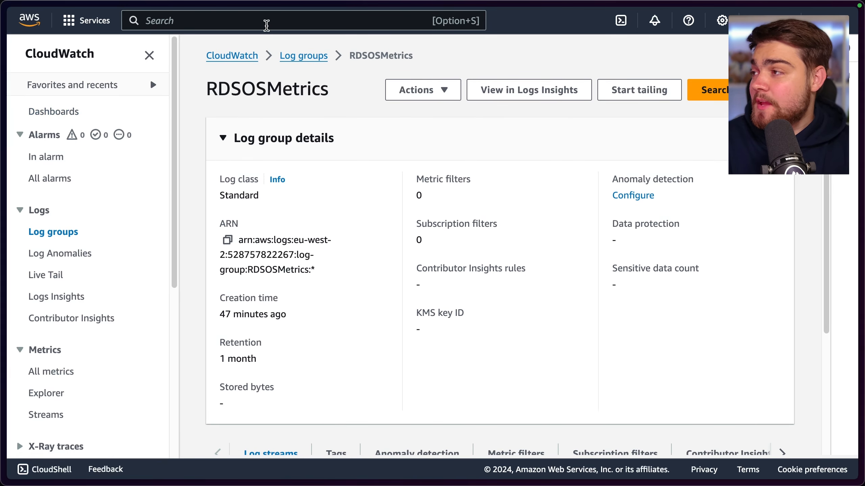
{"action": "scroll", "coordinate": [329, 317], "scroll_direction": "down", "scroll_amount": 5}
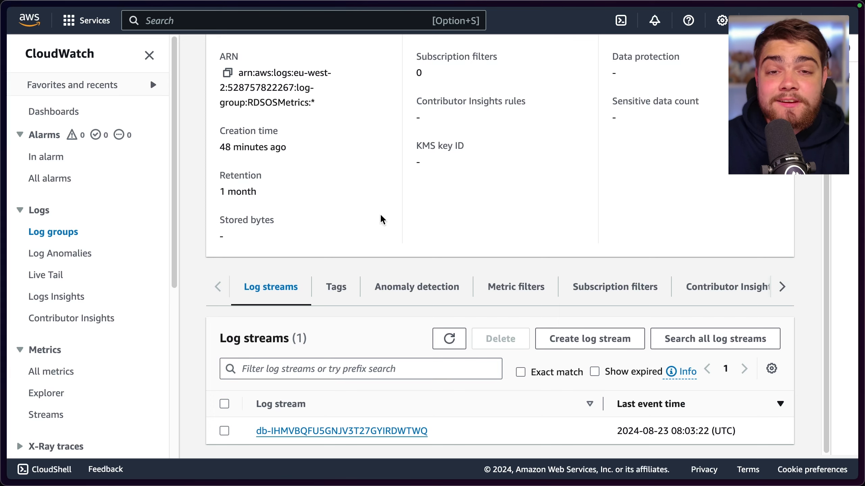
Go to the RDS service, list its DB instances and open the rds-database-1 regional cluster for modification
{"action": "left_click", "coordinate": [373, 21]}
{"action": "type", "text": "RDS"}
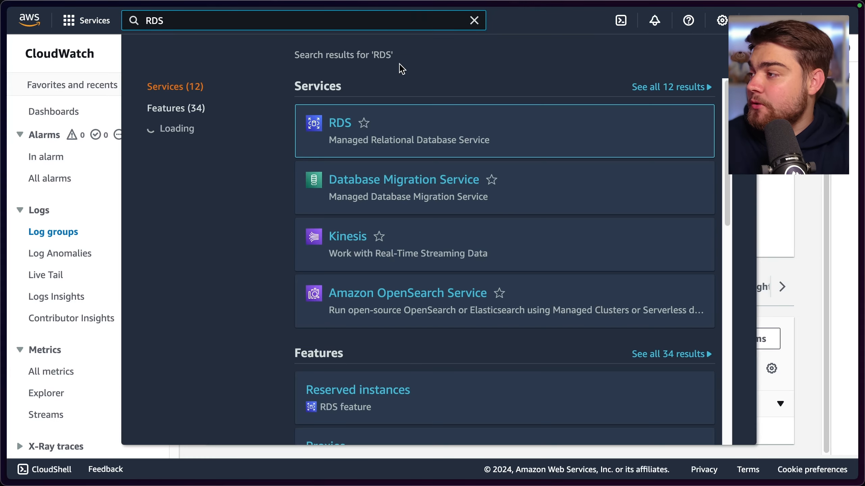
{"action": "left_click", "coordinate": [339, 123]}
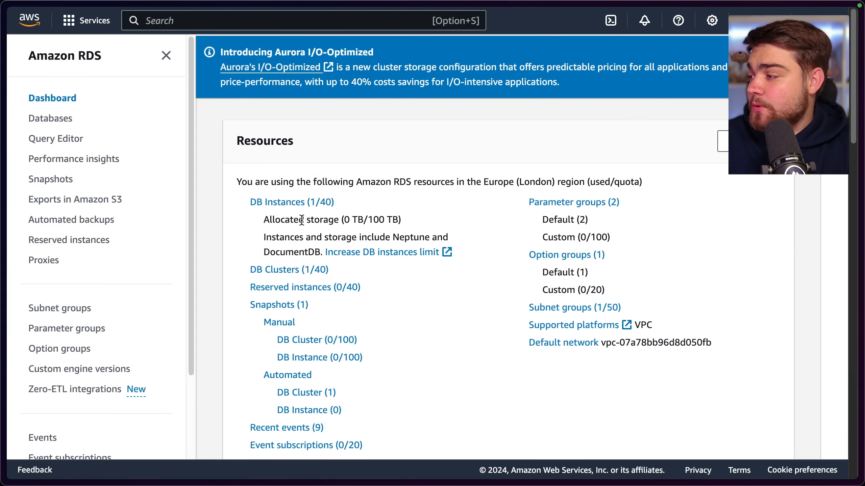
{"action": "left_click", "coordinate": [327, 204]}
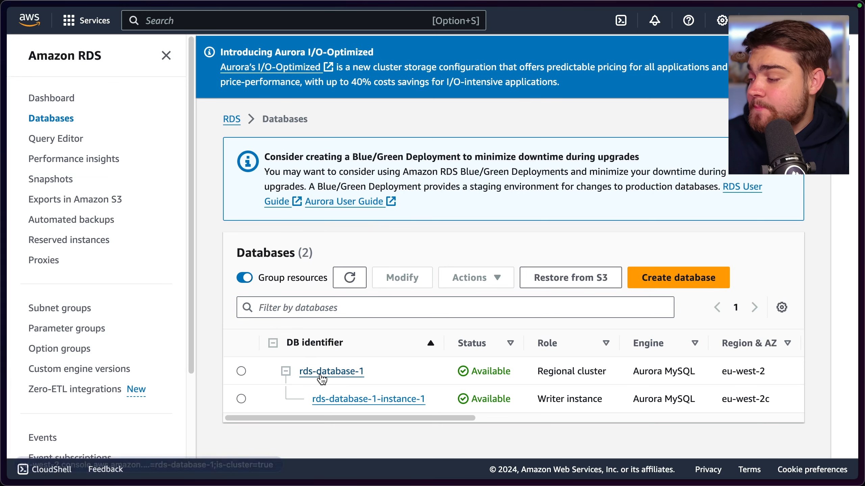
{"action": "left_click", "coordinate": [241, 371]}
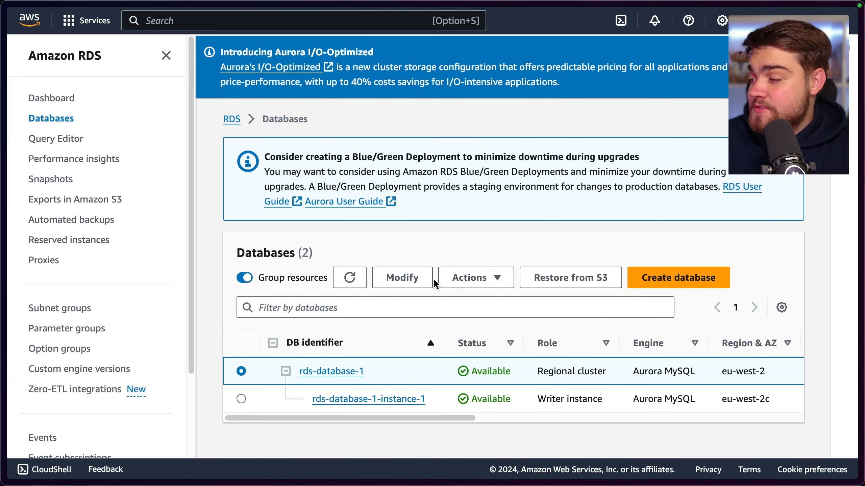
{"action": "left_click", "coordinate": [404, 279]}
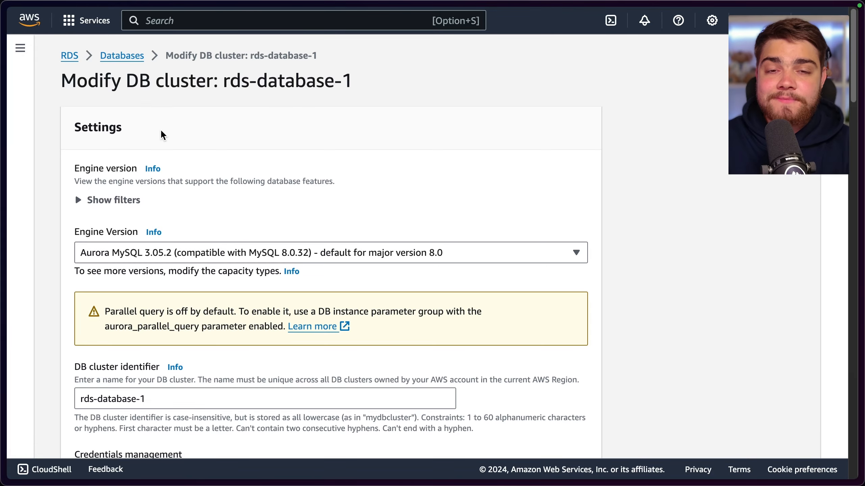
Enable the Audit log, Error log, General log and Slow query log exports to CloudWatch for the cluster
{"action": "scroll", "coordinate": [175, 145], "scroll_direction": "down", "scroll_amount": 20}
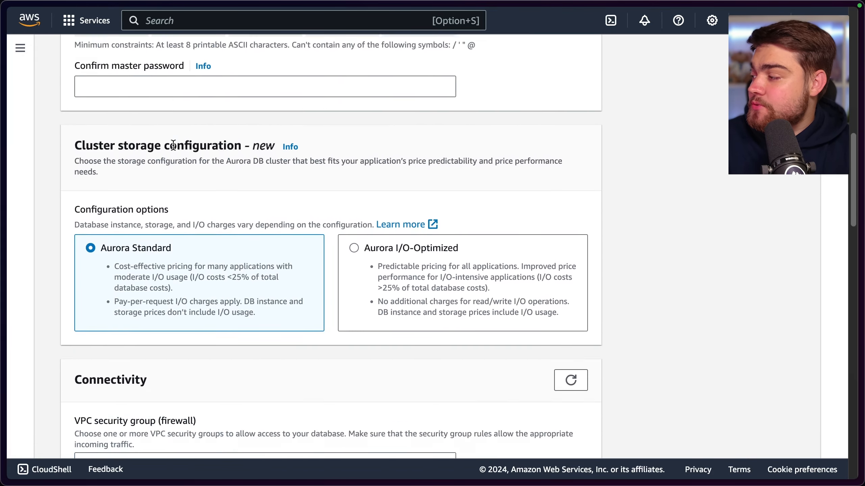
{"action": "scroll", "coordinate": [174, 145], "scroll_direction": "down", "scroll_amount": 15}
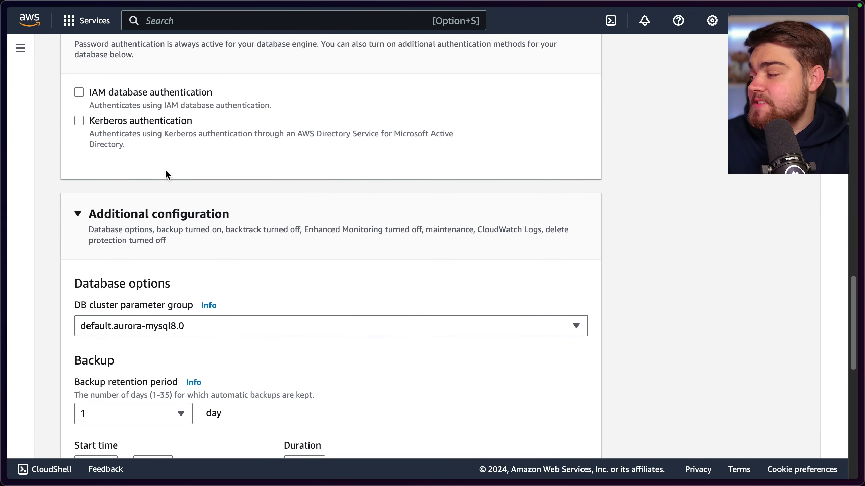
{"action": "scroll", "coordinate": [164, 196], "scroll_direction": "down", "scroll_amount": 6}
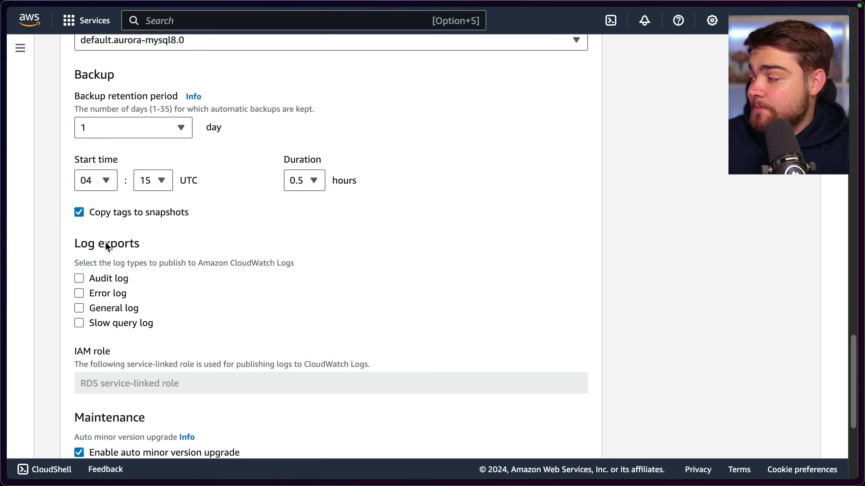
{"action": "left_click_drag", "start_coordinate": [76, 265], "coordinate": [278, 263]}
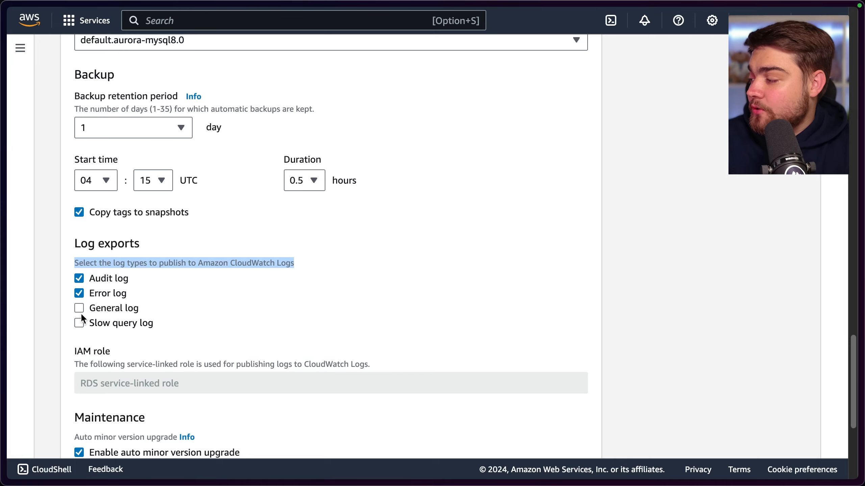
{"action": "scroll", "coordinate": [511, 343], "scroll_direction": "down", "scroll_amount": 10}
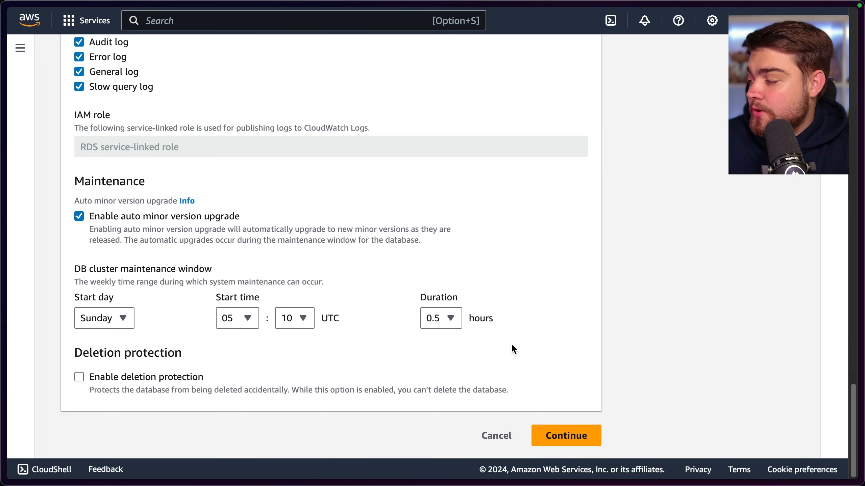
Continue to the summary of modifications and submit the log export changes to the rds-database-1 cluster
{"action": "left_click", "coordinate": [591, 437]}
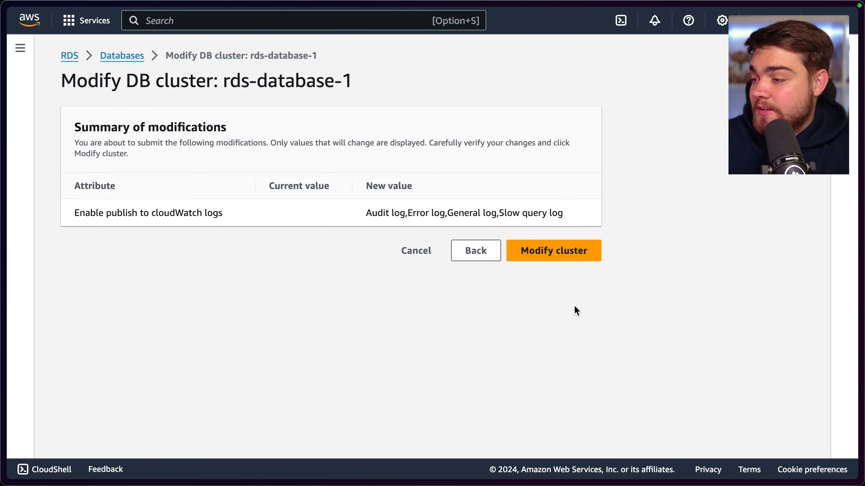
{"action": "left_click", "coordinate": [550, 259]}
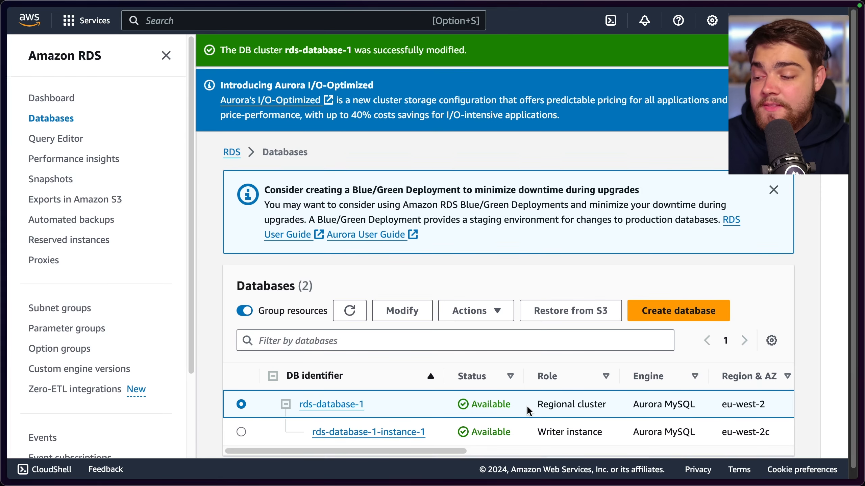
{"action": "scroll", "coordinate": [477, 388], "scroll_direction": "down", "scroll_amount": 1}
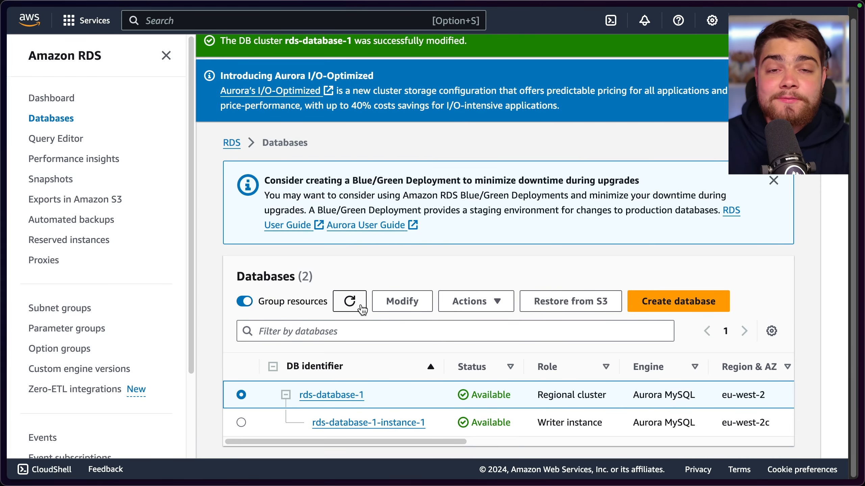
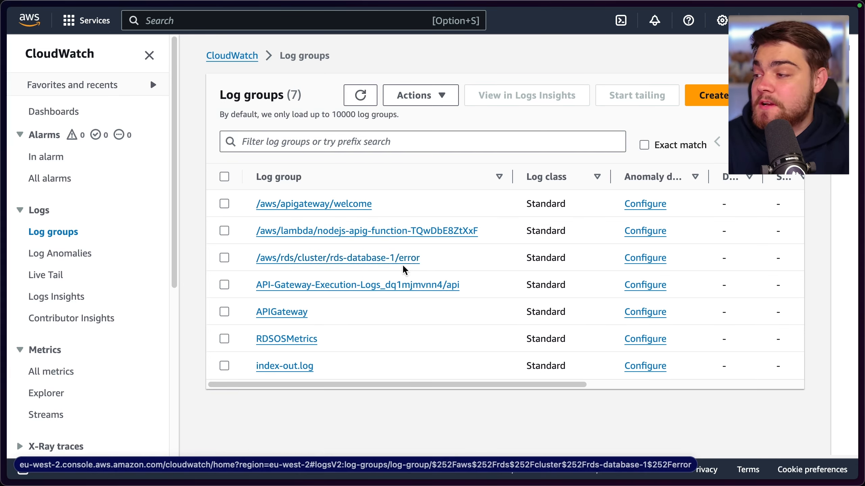
Open the /aws/rds/cluster/rds-database-1/error log group, review its details and log streams, and open it in Live Tail
{"action": "left_click_drag", "start_coordinate": [455, 257], "coordinate": [253, 259]}
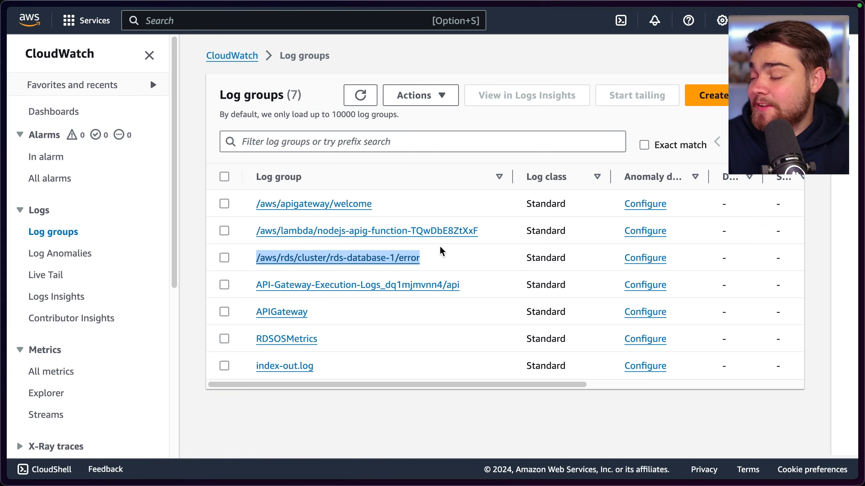
{"action": "left_click", "coordinate": [384, 266]}
{"action": "left_click", "coordinate": [412, 258]}
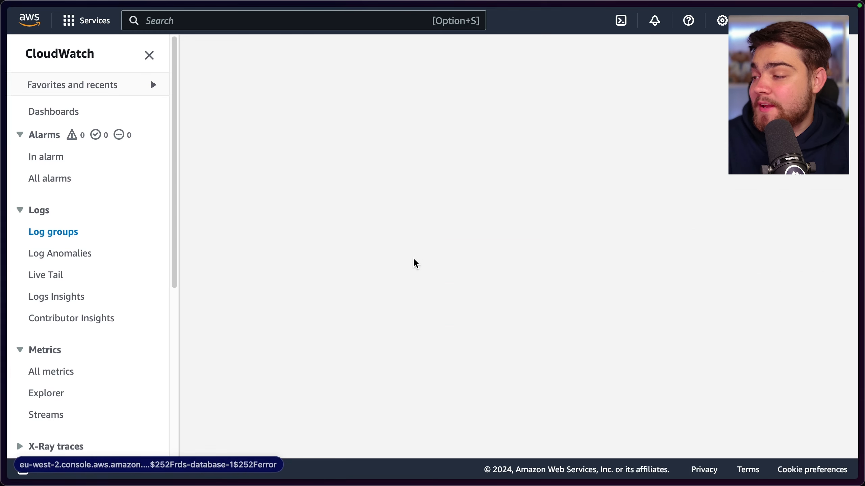
{"action": "scroll", "coordinate": [446, 267], "scroll_direction": "down", "scroll_amount": 8}
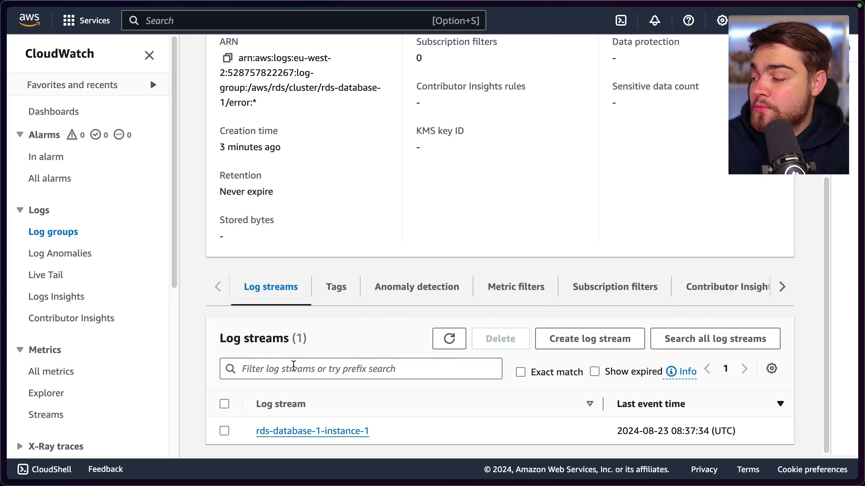
{"action": "scroll", "coordinate": [391, 336], "scroll_direction": "up", "scroll_amount": 5}
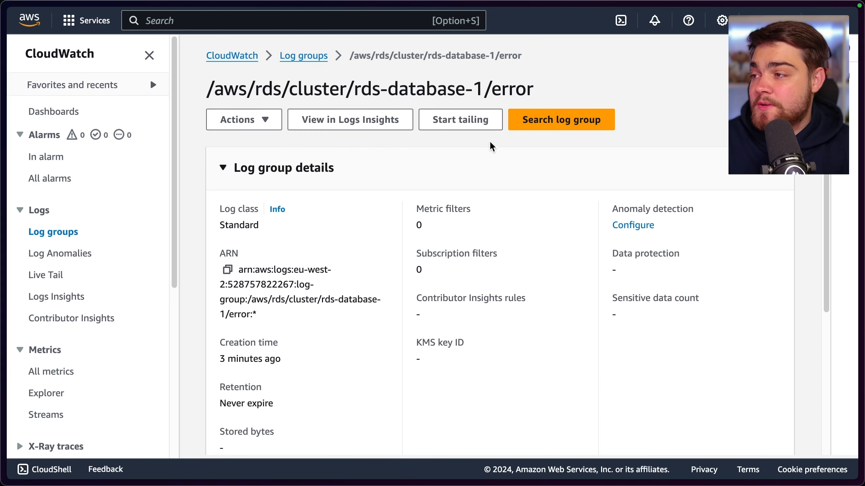
{"action": "left_click", "coordinate": [461, 120]}
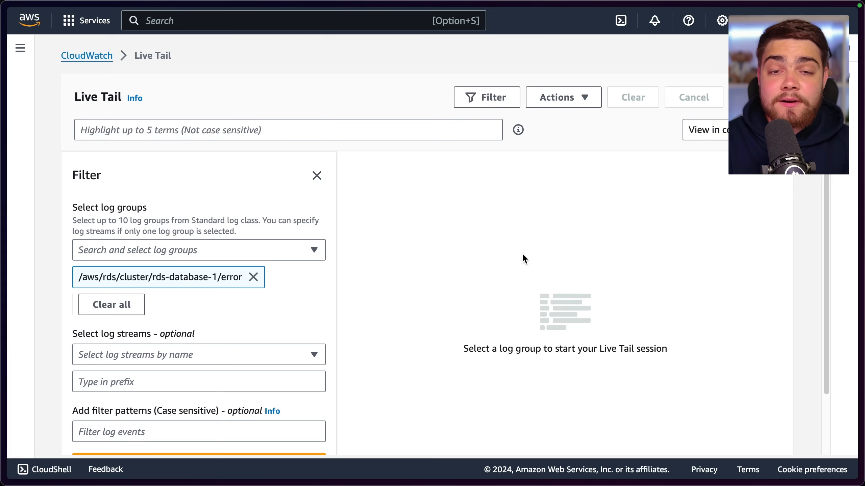
Go to the list of all CloudWatch alarms, begin creating a new alarm and open its metric selection
{"action": "left_click", "coordinate": [20, 48]}
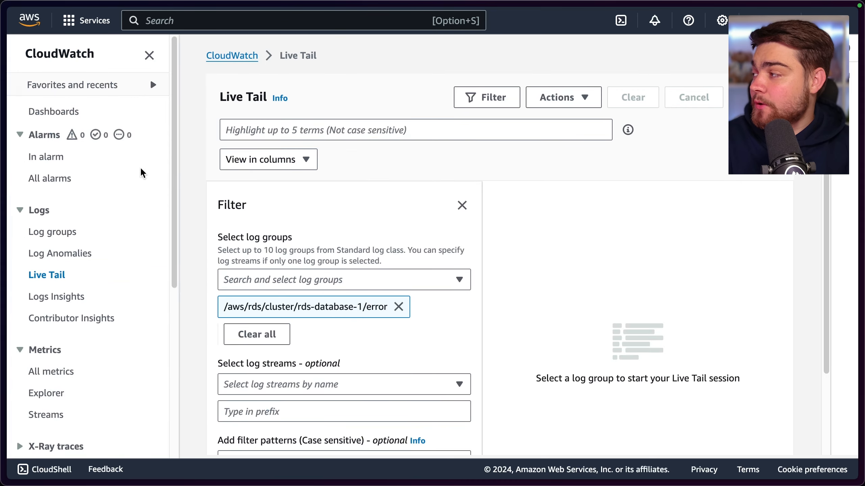
{"action": "left_click", "coordinate": [65, 178]}
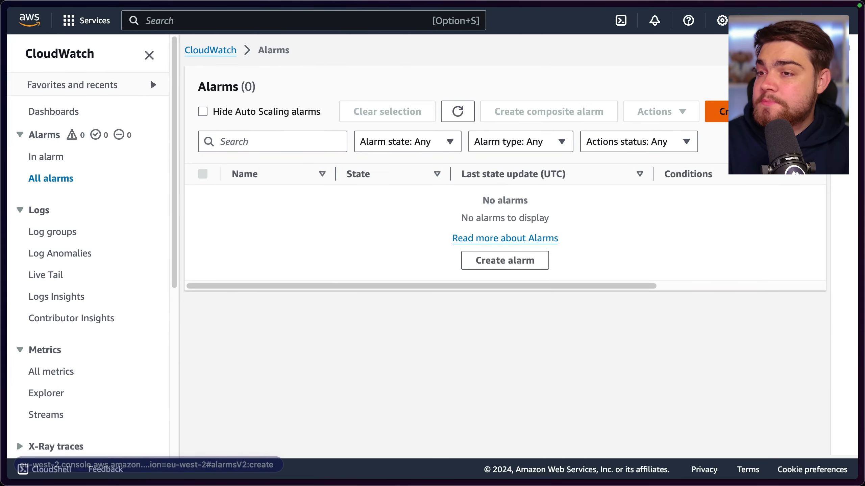
{"action": "left_click", "coordinate": [505, 259]}
{"action": "left_click", "coordinate": [311, 199]}
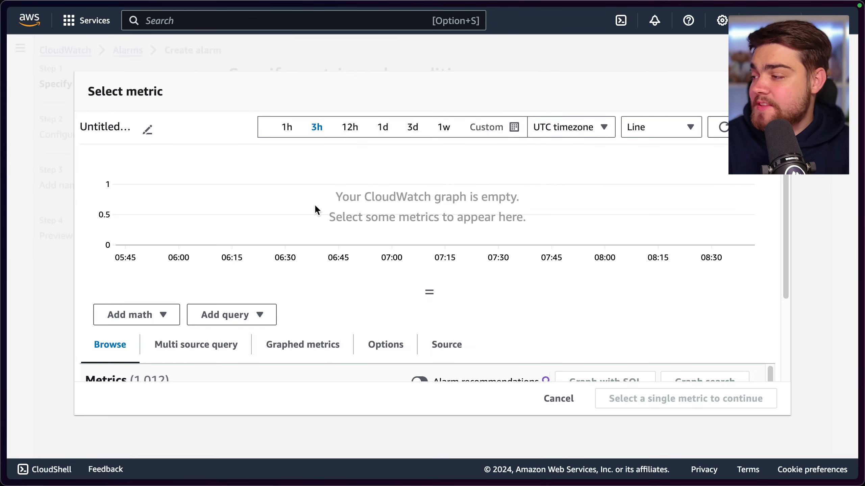
Select the CPUUtilization metric from the EC2 Per-Instance Metrics as the alarm's metric
{"action": "scroll", "coordinate": [337, 354], "scroll_direction": "down", "scroll_amount": 5}
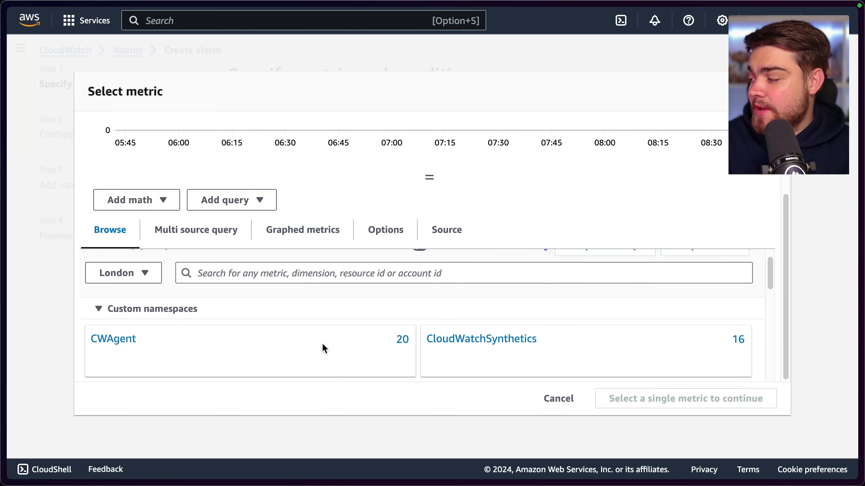
{"action": "scroll", "coordinate": [285, 325], "scroll_direction": "down", "scroll_amount": 2}
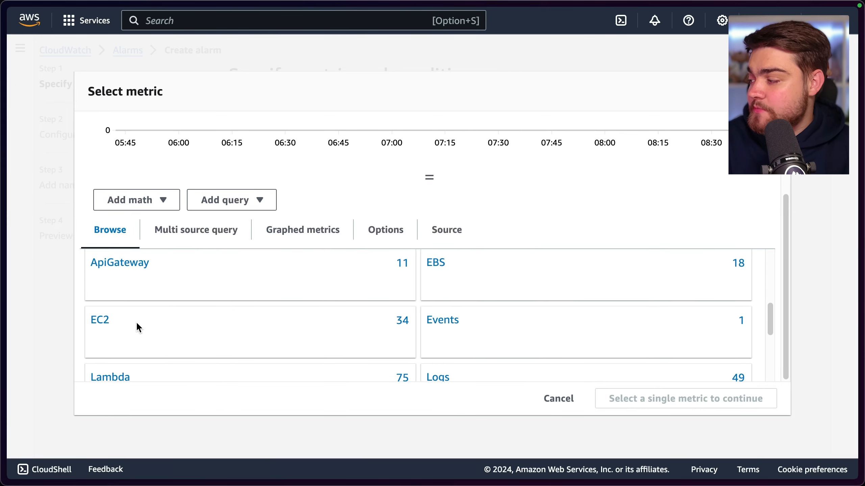
{"action": "left_click", "coordinate": [97, 323]}
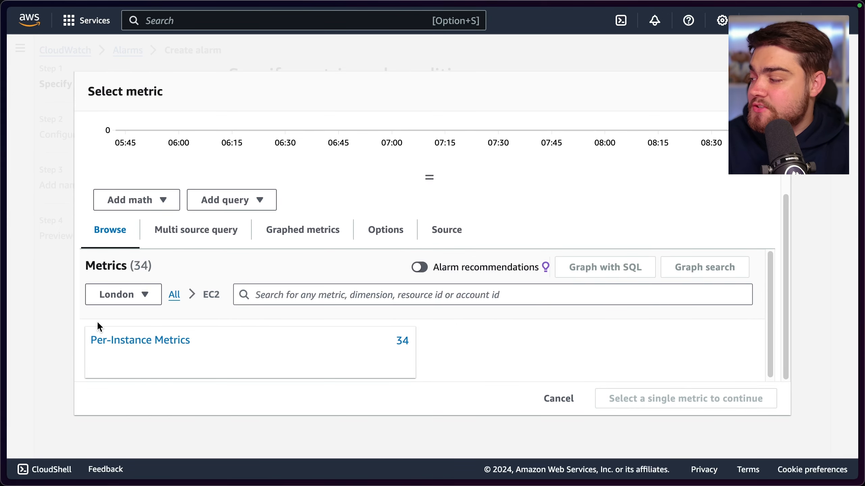
{"action": "left_click", "coordinate": [148, 340]}
{"action": "scroll", "coordinate": [254, 346], "scroll_direction": "down", "scroll_amount": 5}
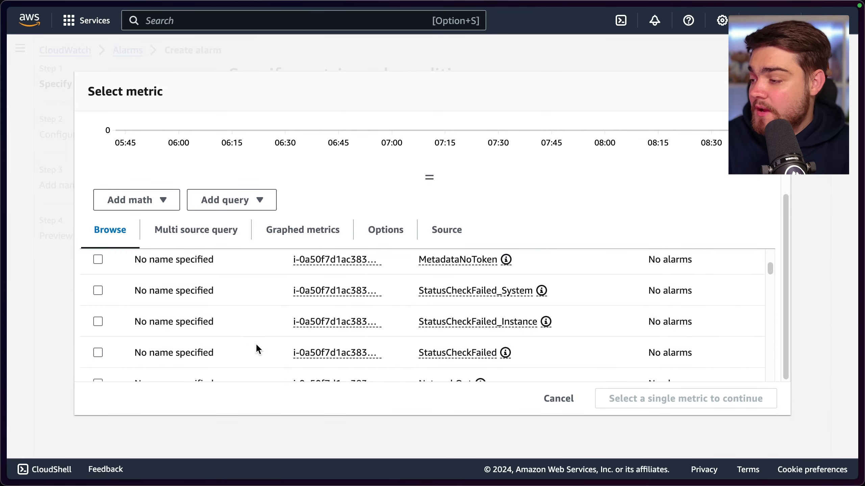
{"action": "scroll", "coordinate": [266, 341], "scroll_direction": "down", "scroll_amount": 2}
{"action": "scroll", "coordinate": [285, 340], "scroll_direction": "down", "scroll_amount": 5}
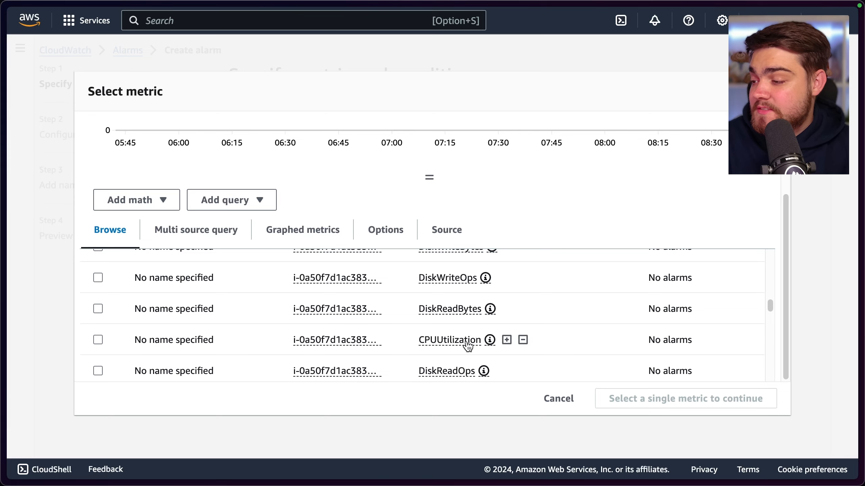
{"action": "left_click", "coordinate": [98, 340]}
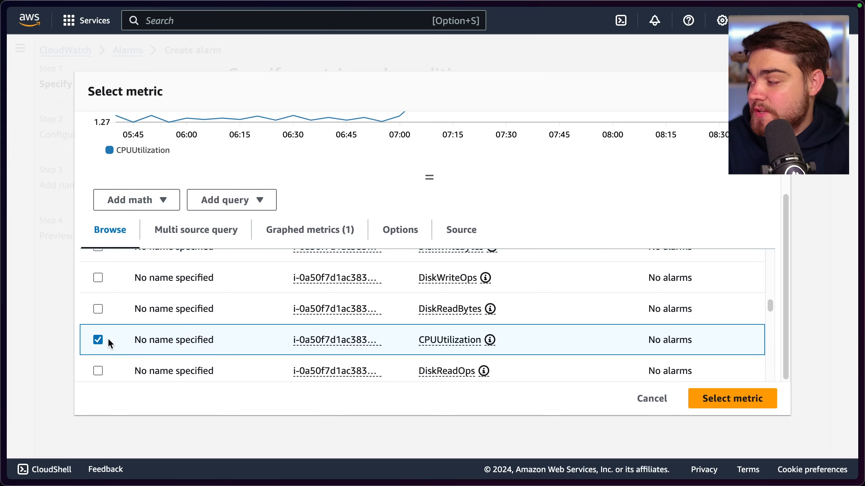
{"action": "left_click", "coordinate": [739, 399]}
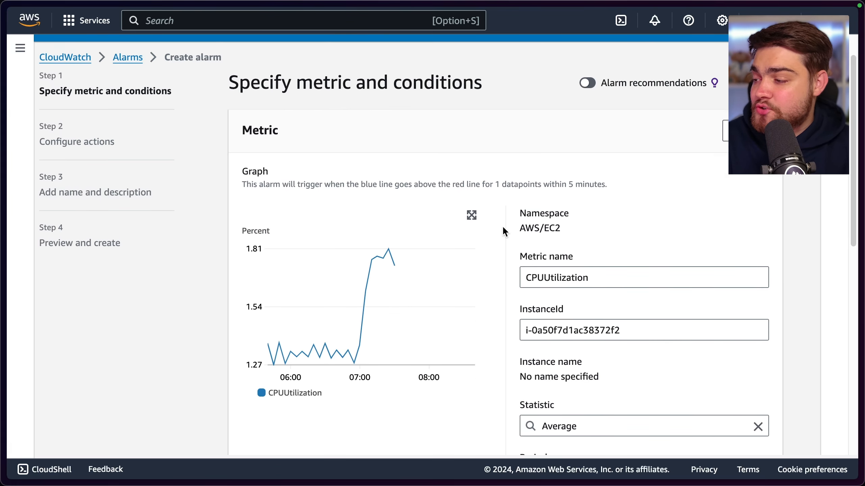
Review the alarm's metric graph and condition settings, and preview the Anomaly detection threshold type before returning to Static
{"action": "scroll", "coordinate": [502, 226], "scroll_direction": "down", "scroll_amount": 2}
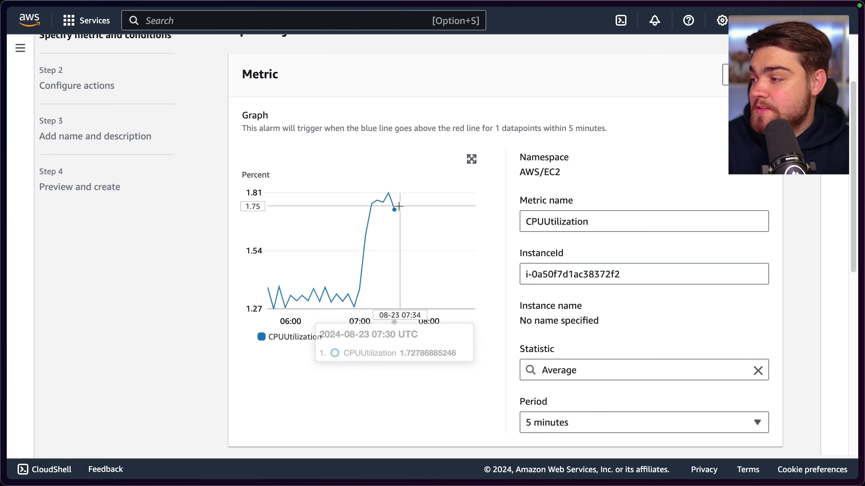
{"action": "scroll", "coordinate": [487, 192], "scroll_direction": "down", "scroll_amount": 2}
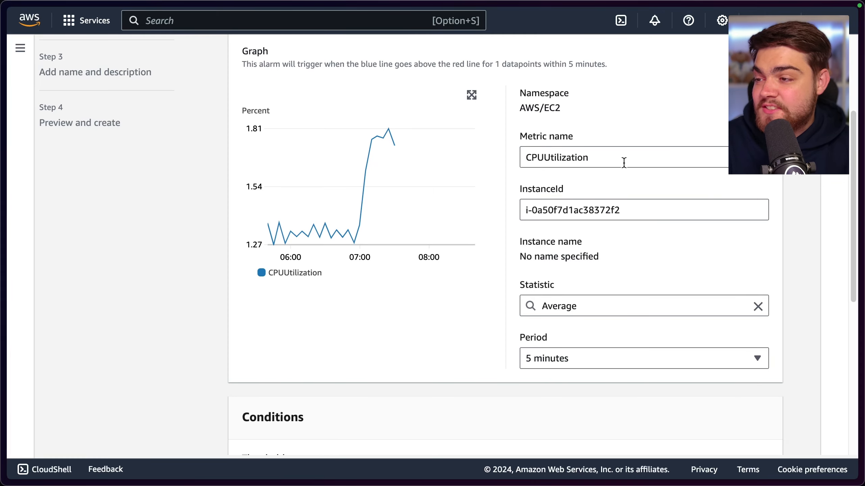
{"action": "scroll", "coordinate": [542, 211], "scroll_direction": "down", "scroll_amount": 2}
{"action": "scroll", "coordinate": [561, 163], "scroll_direction": "up", "scroll_amount": 3}
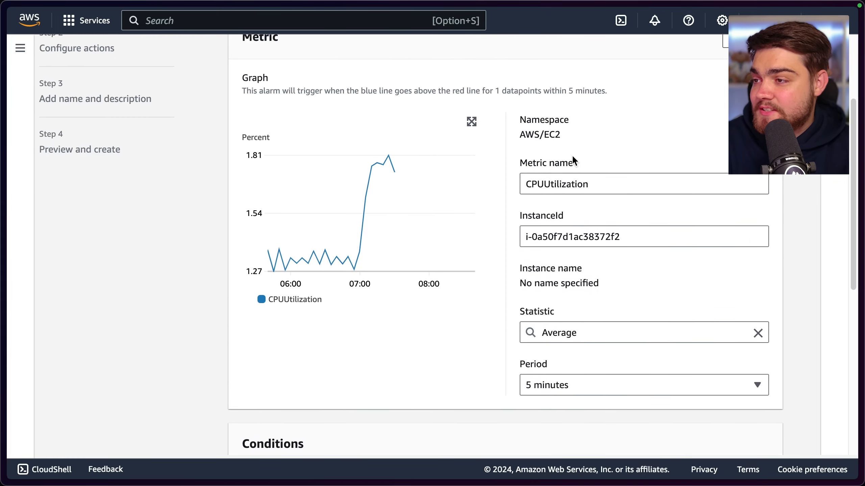
{"action": "scroll", "coordinate": [488, 234], "scroll_direction": "down", "scroll_amount": 3}
{"action": "scroll", "coordinate": [488, 234], "scroll_direction": "down", "scroll_amount": 5}
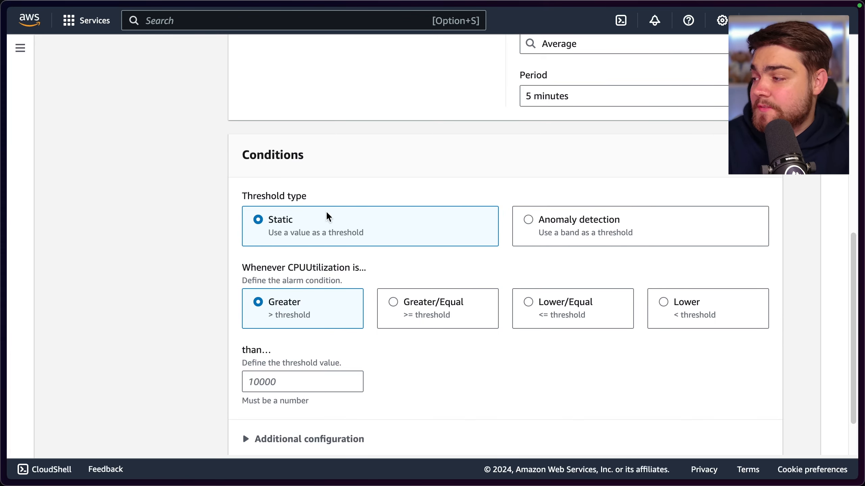
{"action": "scroll", "coordinate": [357, 215], "scroll_direction": "down", "scroll_amount": 1}
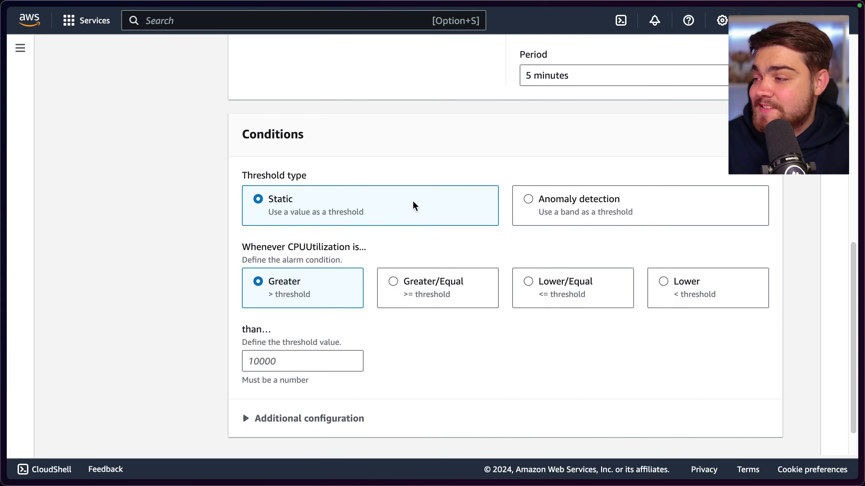
{"action": "left_click", "coordinate": [528, 200]}
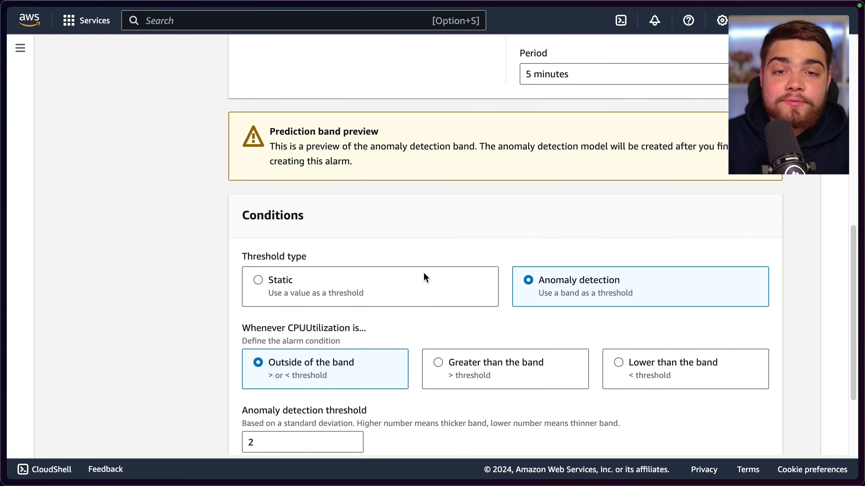
{"action": "left_click", "coordinate": [391, 289]}
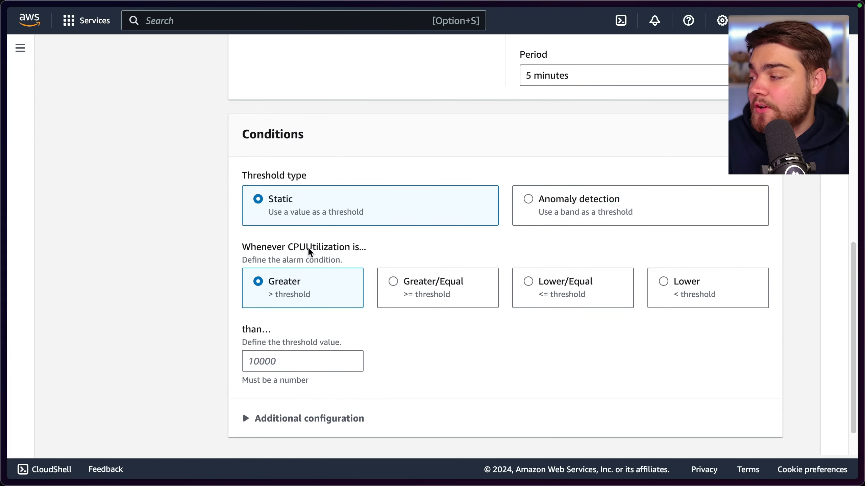
Set the static threshold to trigger when CPUUtilization is greater than 50, and continue to configuring the alarm actions
{"action": "left_click", "coordinate": [318, 362]}
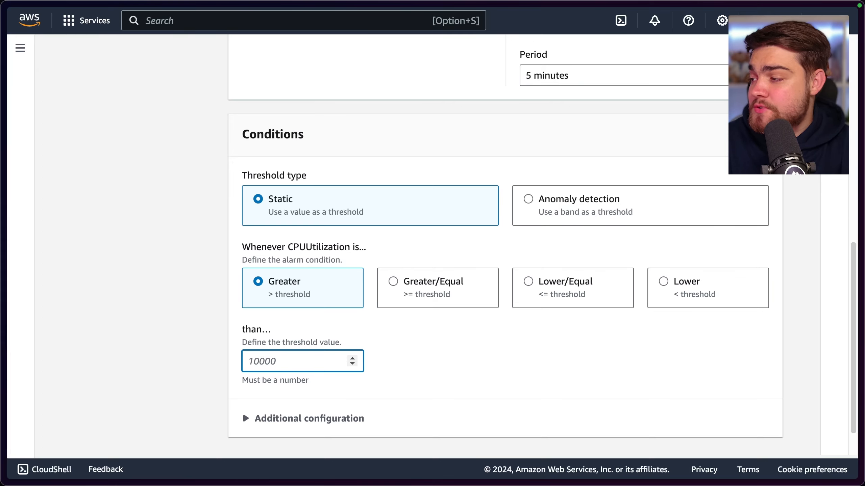
{"action": "type", "text": "50"}
{"action": "scroll", "coordinate": [262, 362], "scroll_direction": "down", "scroll_amount": 2}
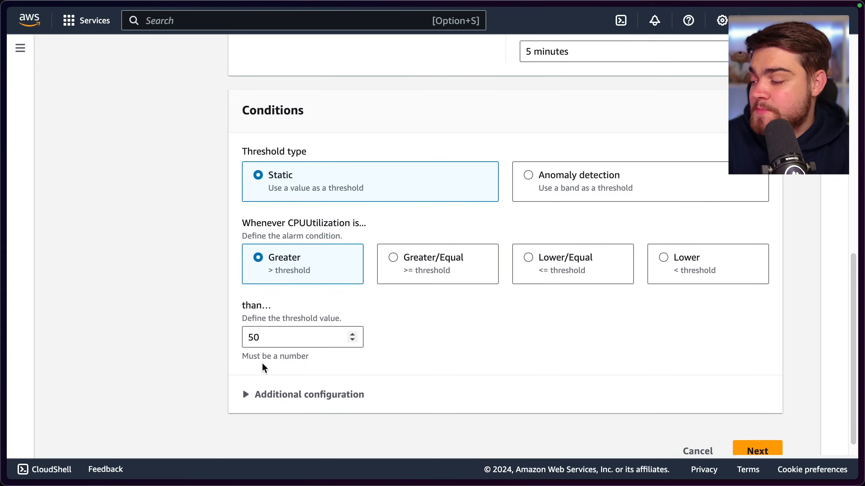
{"action": "left_click", "coordinate": [560, 421]}
{"action": "left_click", "coordinate": [756, 433]}
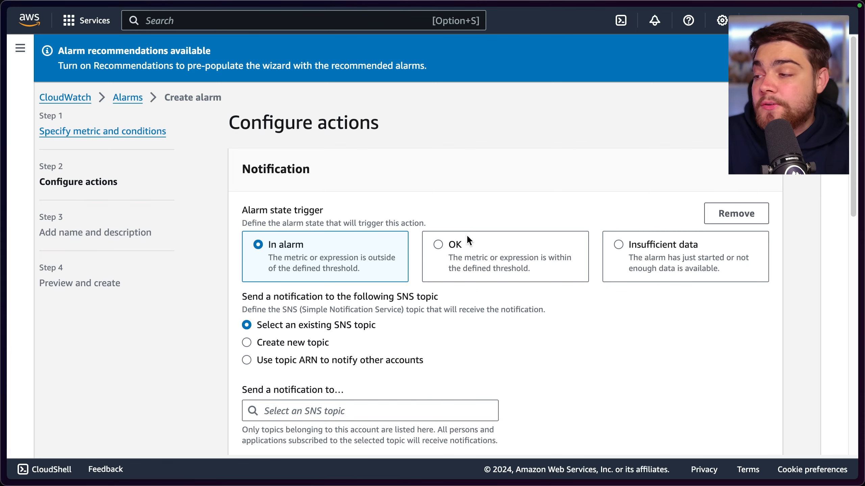
Choose a new SNS topic for the In alarm notification, name it Email and enter the recipient's email address as endpoint
{"action": "scroll", "coordinate": [438, 263], "scroll_direction": "down", "scroll_amount": 5}
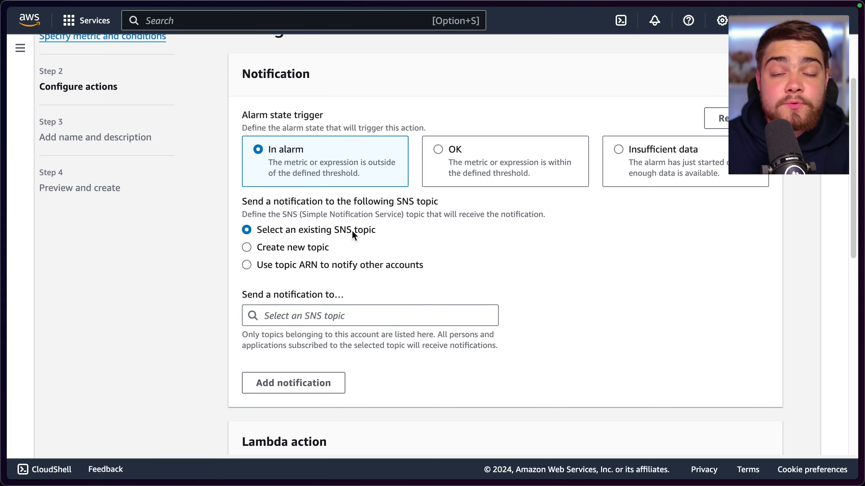
{"action": "left_click", "coordinate": [289, 247]}
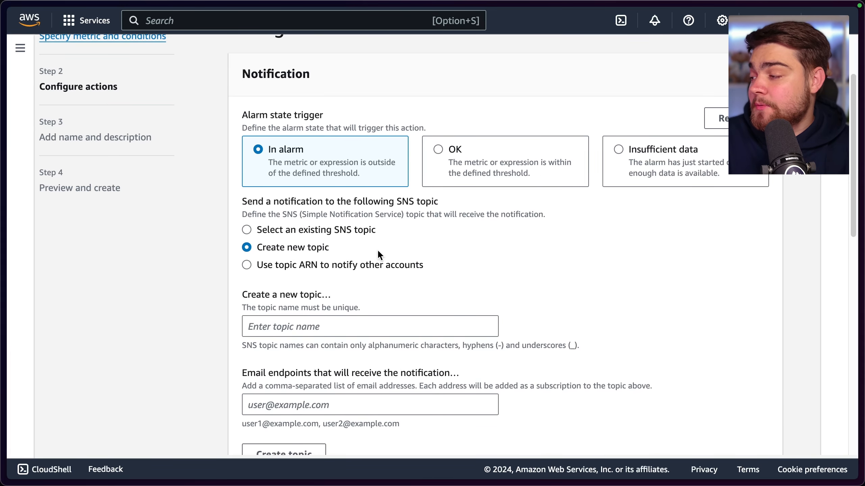
{"action": "scroll", "coordinate": [377, 249], "scroll_direction": "down", "scroll_amount": 3}
{"action": "left_click", "coordinate": [328, 225]}
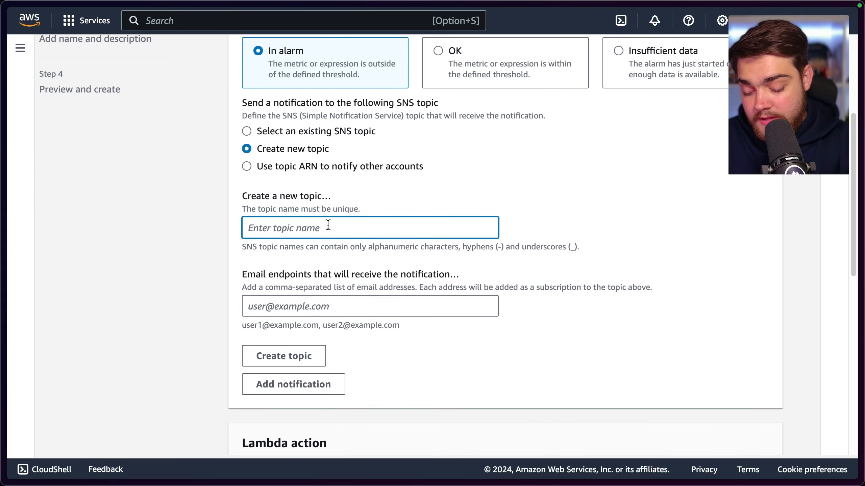
{"action": "type", "text": "Email"}
{"action": "left_click", "coordinate": [361, 299]}
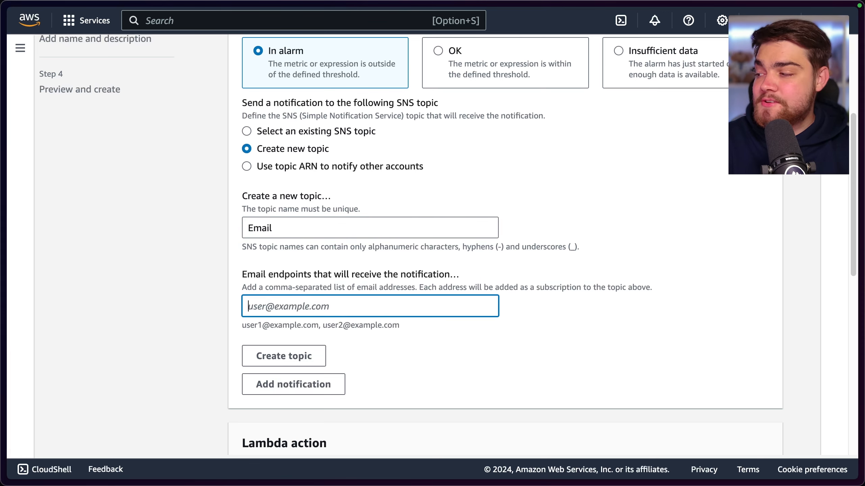
{"action": "type", "text": "james@"}
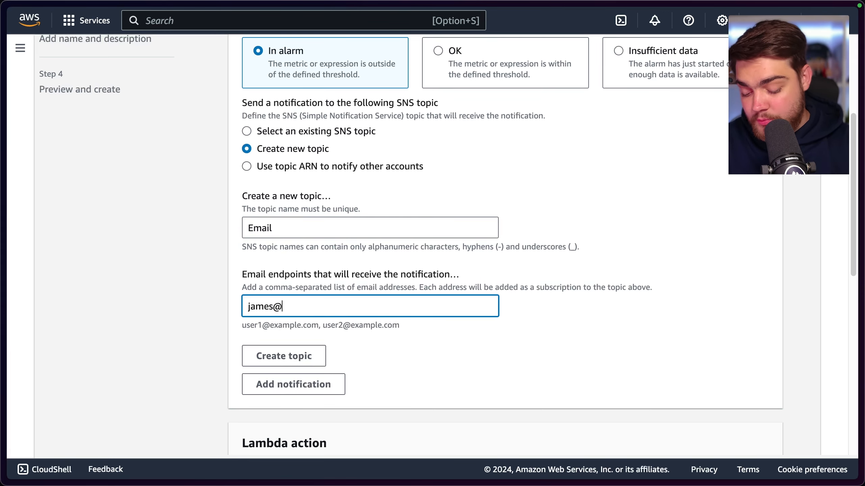
{"action": "type", "text": "example./c"}
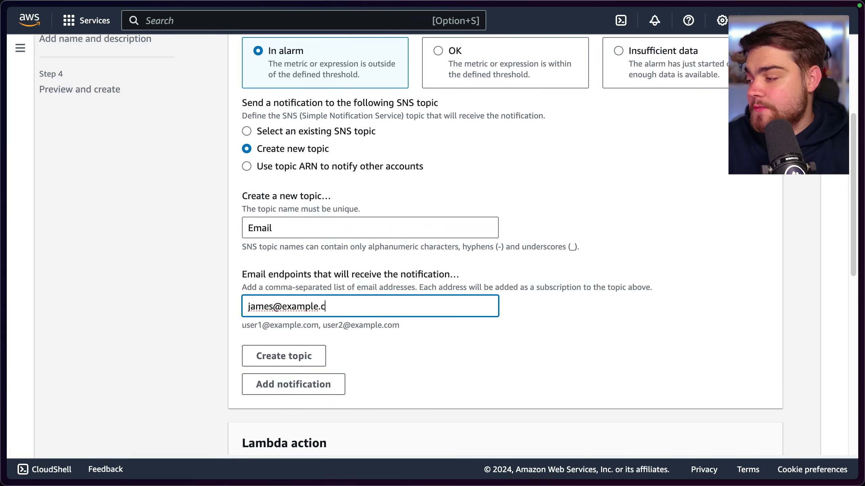
{"action": "type", "text": "om"}
Create the Email SNS topic for the alarm notification and review the notification and other action settings
{"action": "scroll", "coordinate": [370, 315], "scroll_direction": "up", "scroll_amount": 3}
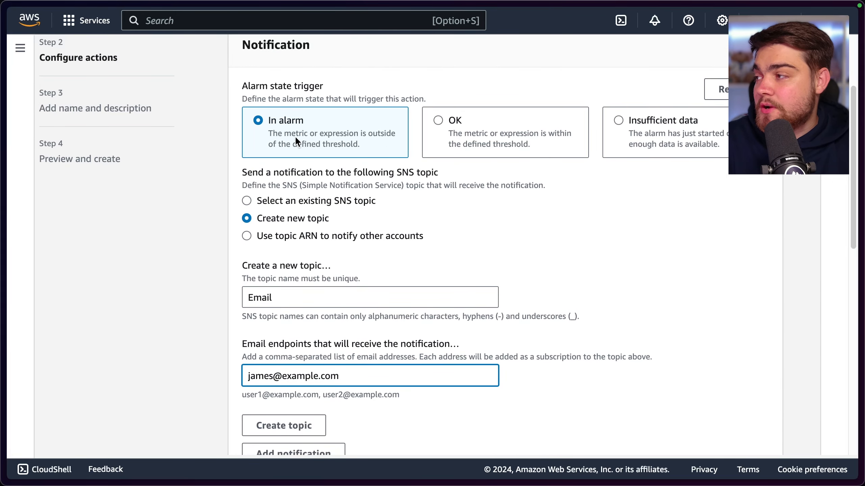
{"action": "scroll", "coordinate": [295, 140], "scroll_direction": "down", "scroll_amount": 1}
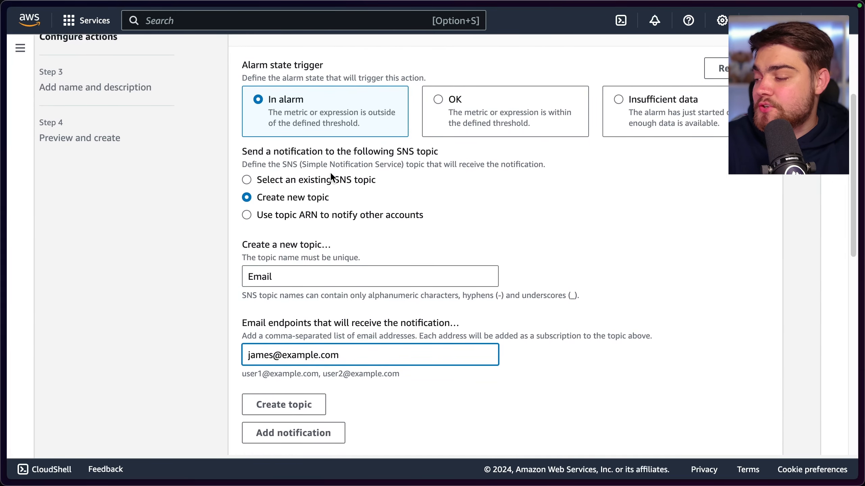
{"action": "scroll", "coordinate": [330, 178], "scroll_direction": "down", "scroll_amount": 1}
{"action": "left_click", "coordinate": [320, 380]}
{"action": "scroll", "coordinate": [442, 317], "scroll_direction": "down", "scroll_amount": 1}
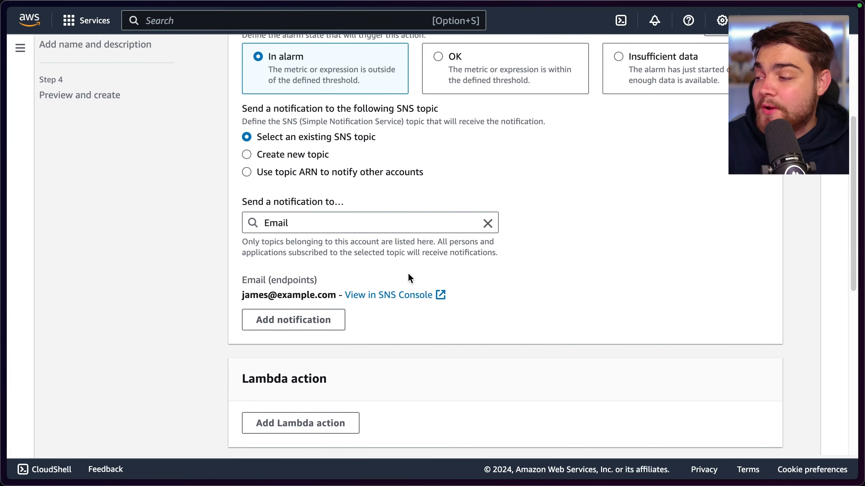
{"action": "scroll", "coordinate": [415, 305], "scroll_direction": "down", "scroll_amount": 10}
{"action": "scroll", "coordinate": [405, 309], "scroll_direction": "up", "scroll_amount": 14}
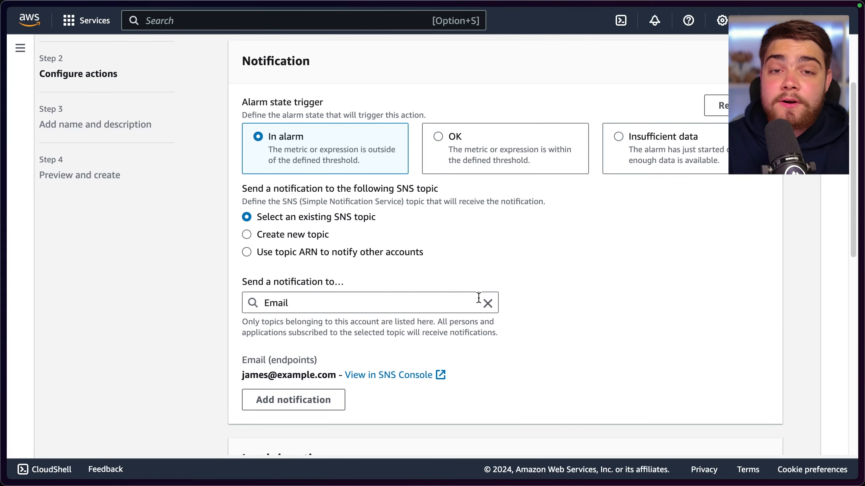
Review the Lambda, Auto Scaling, EC2 and Systems Manager action options, and continue to the alarm's name and description without adding any
{"action": "scroll", "coordinate": [470, 301], "scroll_direction": "down", "scroll_amount": 5}
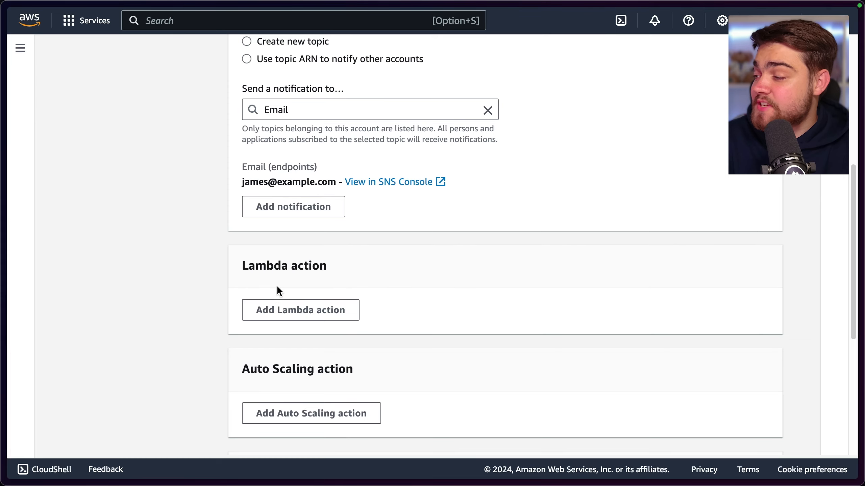
{"action": "scroll", "coordinate": [342, 323], "scroll_direction": "down", "scroll_amount": 3}
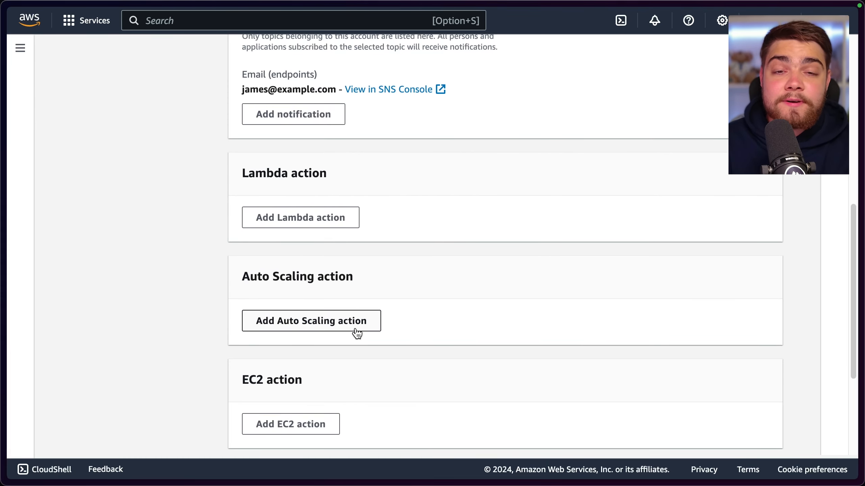
{"action": "scroll", "coordinate": [357, 333], "scroll_direction": "down", "scroll_amount": 2}
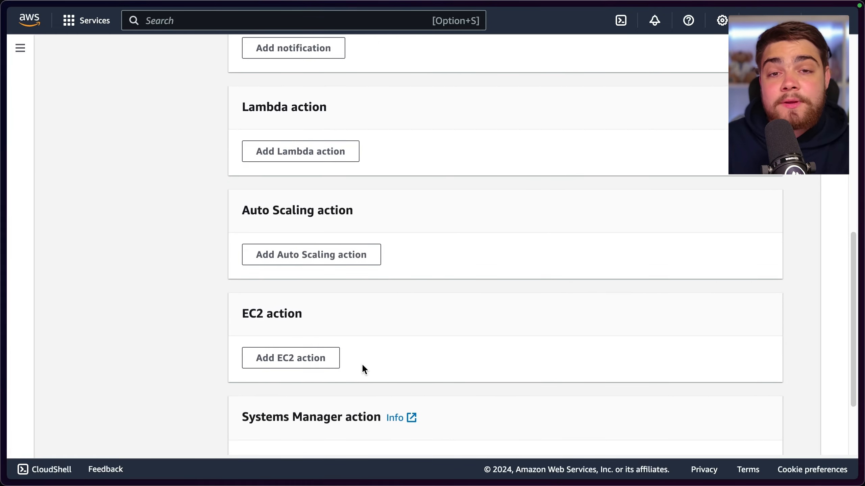
{"action": "scroll", "coordinate": [380, 360], "scroll_direction": "down", "scroll_amount": 3}
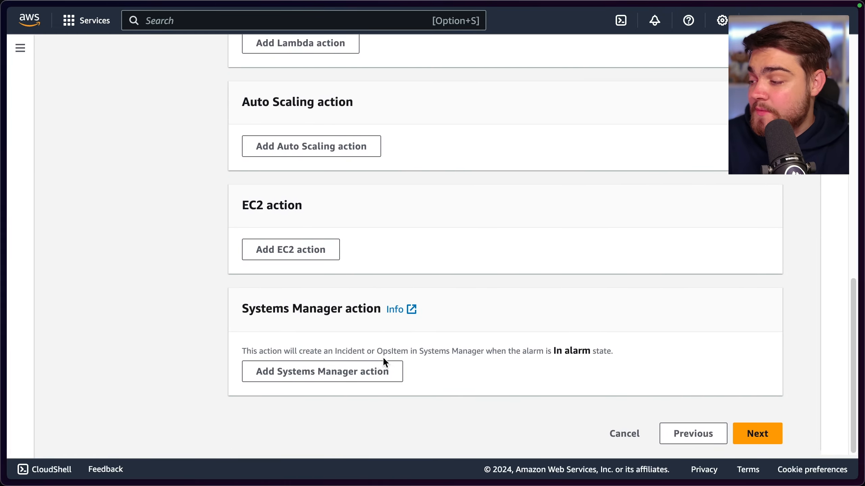
{"action": "left_click", "coordinate": [763, 435]}
Name the alarm CPU Util, leave the description empty and continue to the preview
{"action": "left_click", "coordinate": [348, 153]}
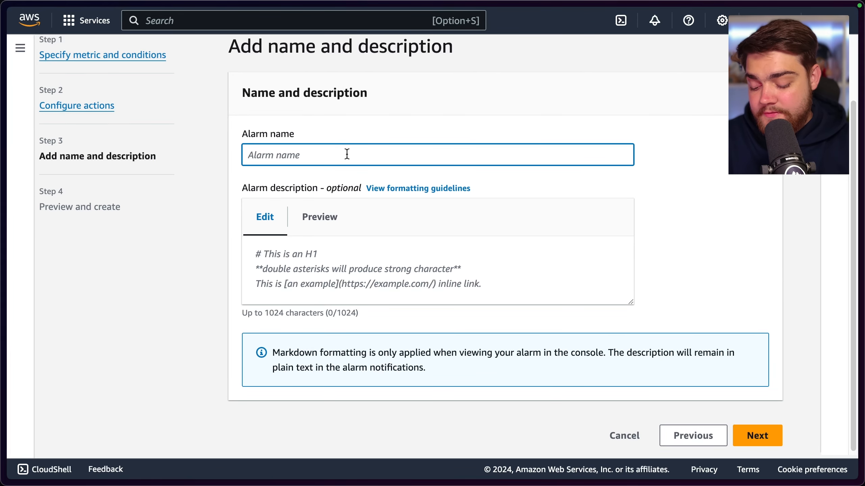
{"action": "type", "text": "CP"}
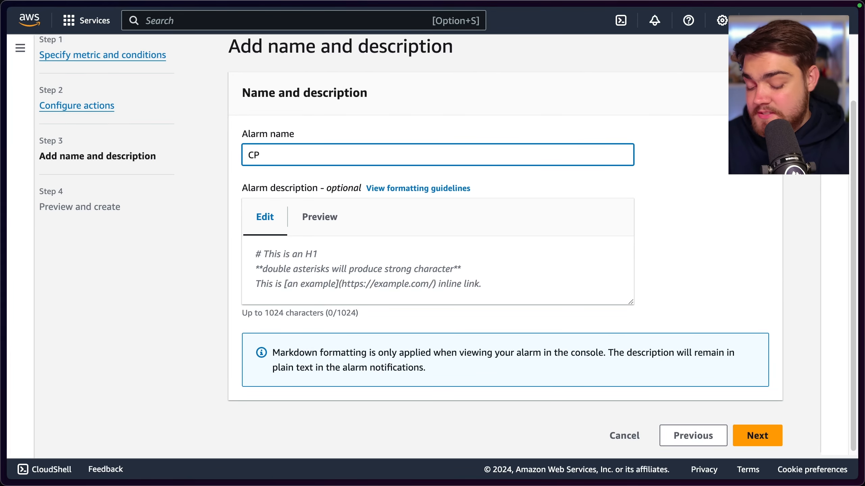
{"action": "type", "text": "OU Util"}
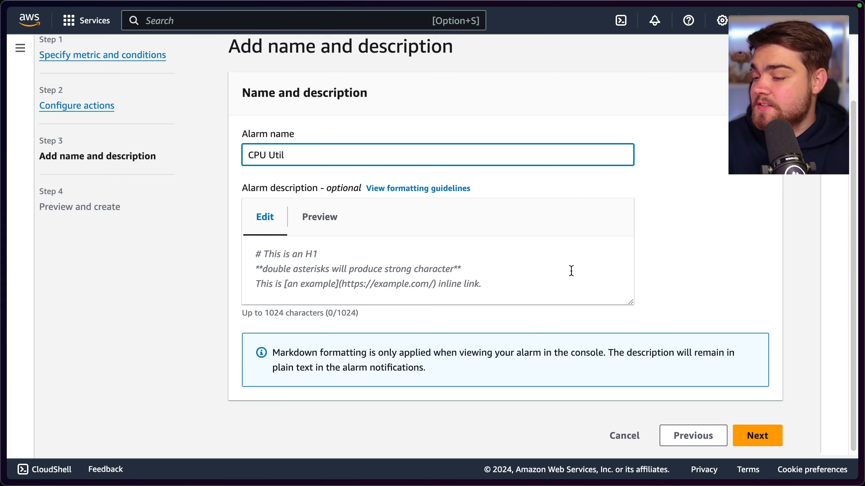
{"action": "left_click", "coordinate": [778, 435]}
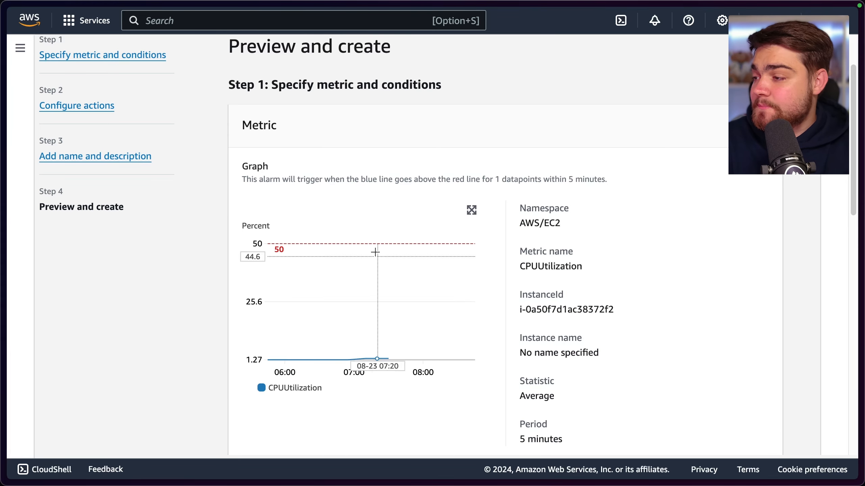
Review the alarm preview with its metric graph and settings, and create the alarm
{"action": "mouse_move", "coordinate": [371, 274]}
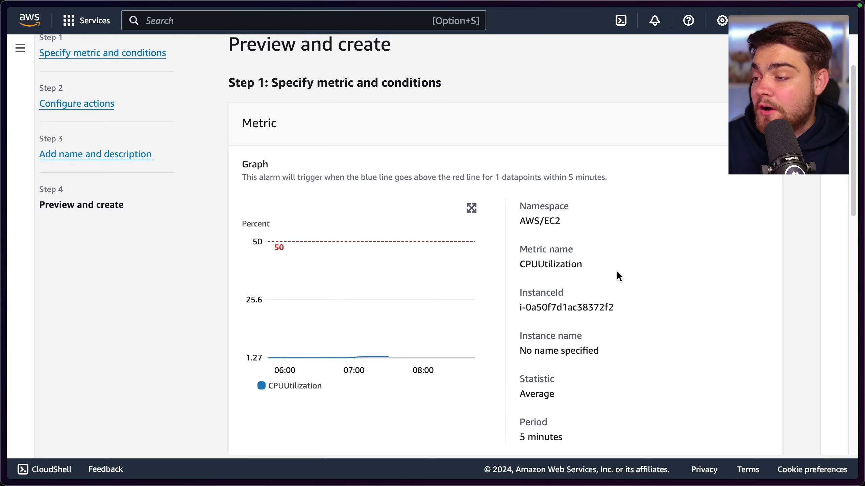
{"action": "scroll", "coordinate": [616, 280], "scroll_direction": "down", "scroll_amount": 15}
{"action": "left_click", "coordinate": [763, 434]}
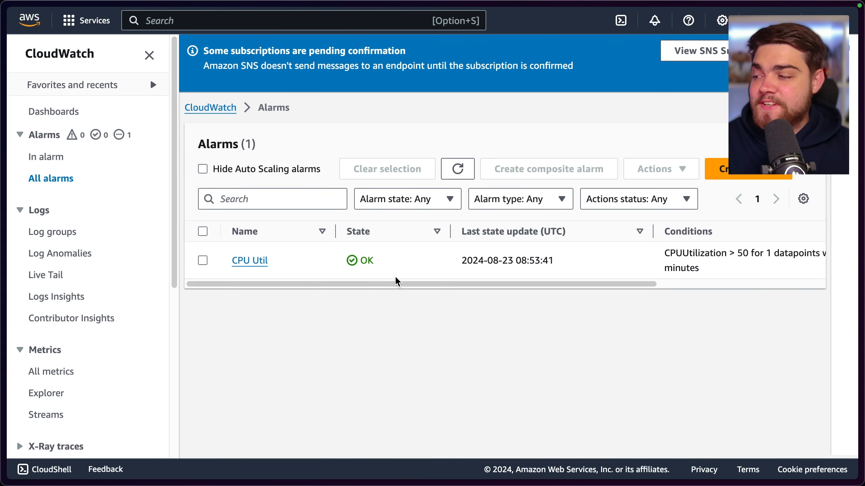
Open the CPU Util alarm and examine its CPUUtilization graph, state timeline and details
{"action": "left_click", "coordinate": [251, 264]}
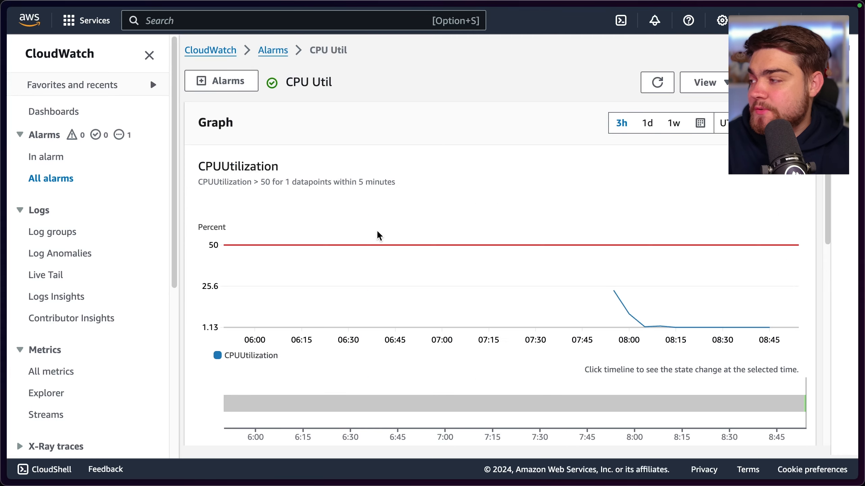
{"action": "scroll", "coordinate": [702, 296], "scroll_direction": "down", "scroll_amount": 5}
{"action": "left_click", "coordinate": [798, 208]}
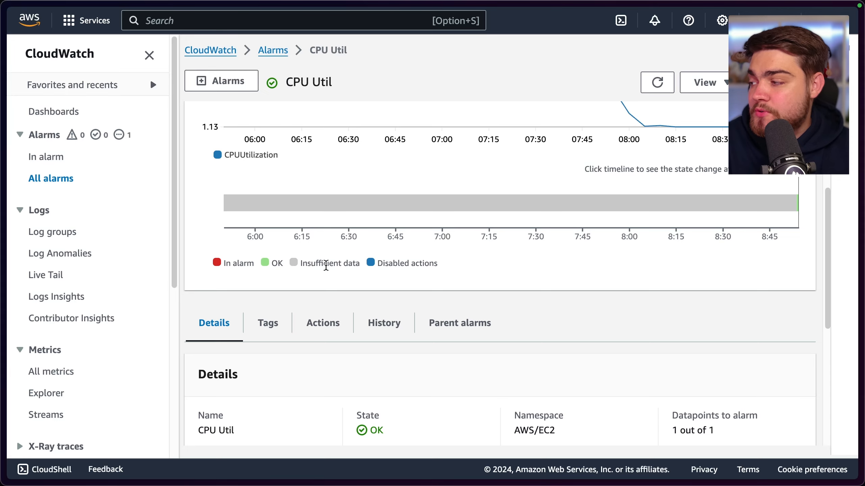
{"action": "scroll", "coordinate": [345, 266], "scroll_direction": "up", "scroll_amount": 5}
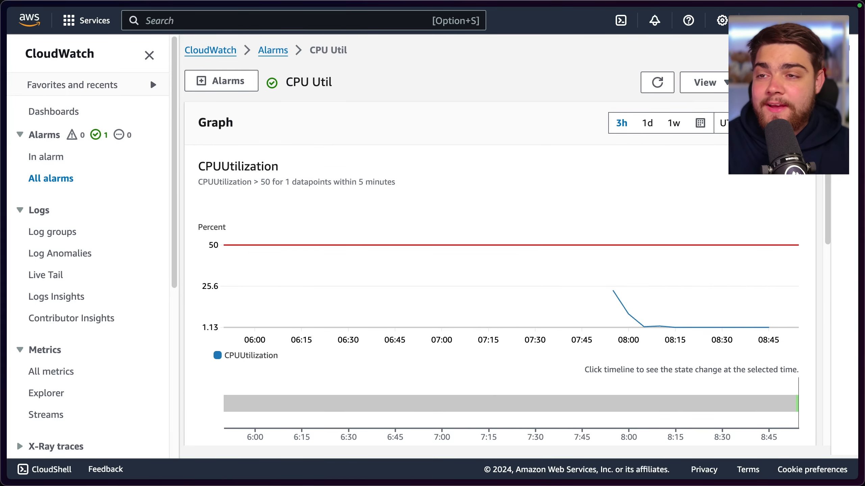
Edit the CPU Util alarm and set its static CPUUtilization threshold to greater than 0
{"action": "left_click", "coordinate": [705, 83]}
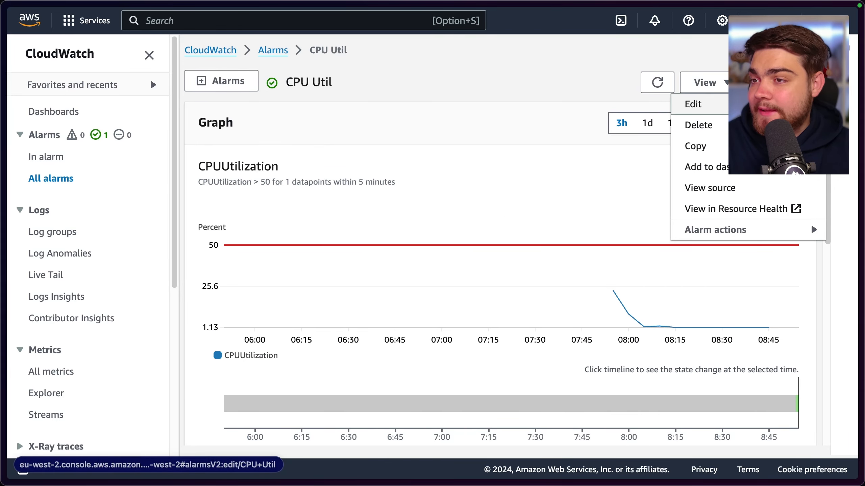
{"action": "left_click", "coordinate": [691, 103]}
{"action": "scroll", "coordinate": [477, 214], "scroll_direction": "down", "scroll_amount": 10}
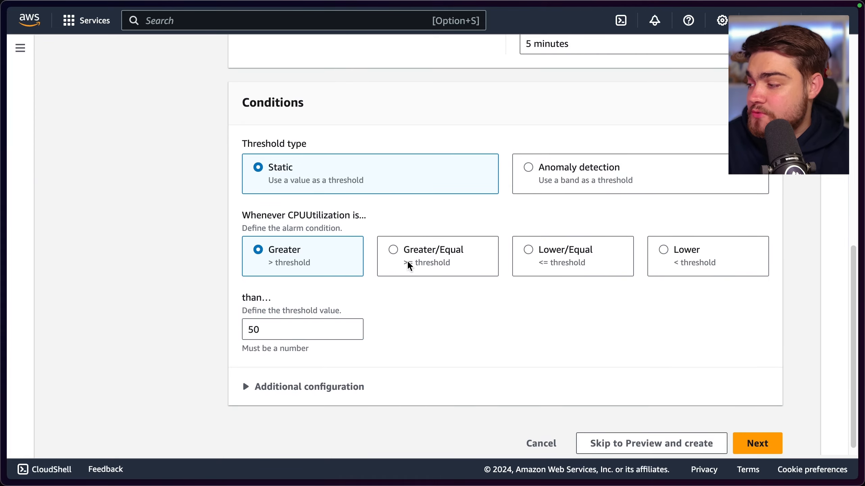
{"action": "left_click", "coordinate": [245, 324]}
{"action": "key", "text": "Delete"}
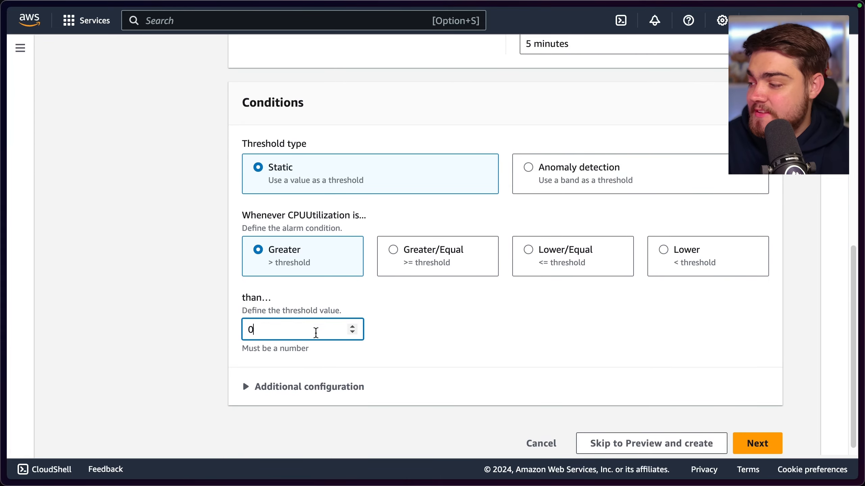
Keep the alarm's actions and name as they are, and save the update to the alarm
{"action": "left_click", "coordinate": [757, 442]}
{"action": "scroll", "coordinate": [617, 342], "scroll_direction": "down", "scroll_amount": 15}
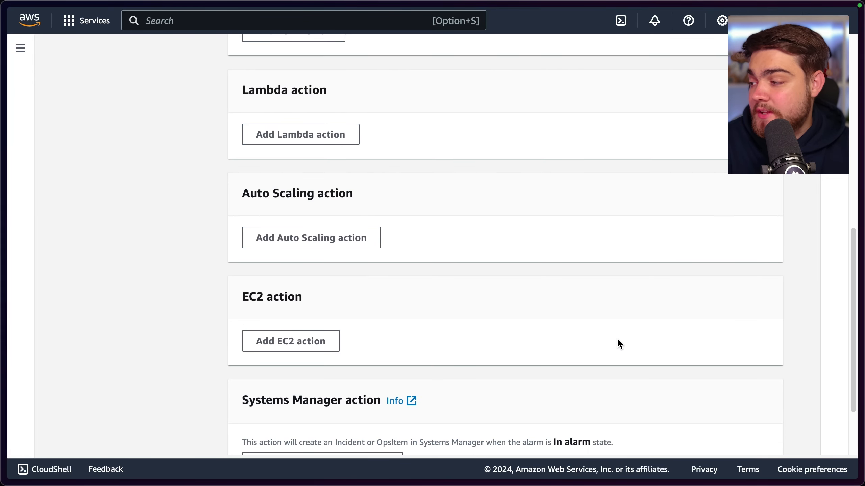
{"action": "left_click", "coordinate": [744, 425]}
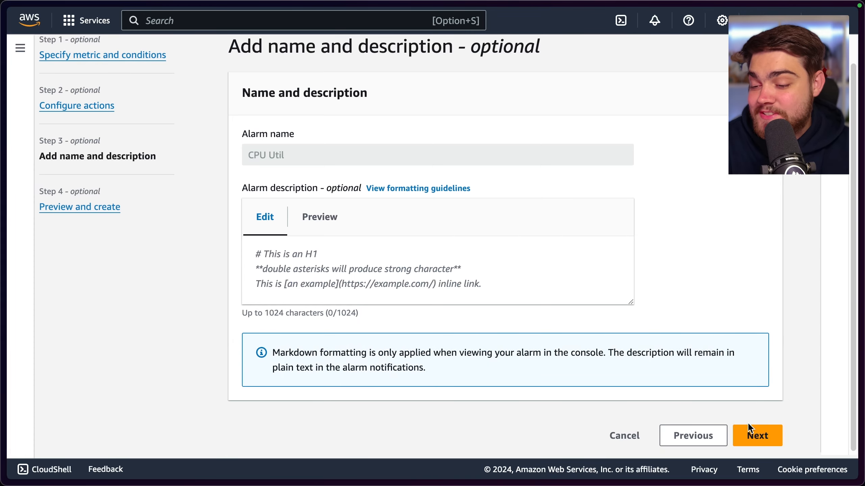
{"action": "left_click", "coordinate": [747, 422]}
{"action": "scroll", "coordinate": [721, 390], "scroll_direction": "down", "scroll_amount": 15}
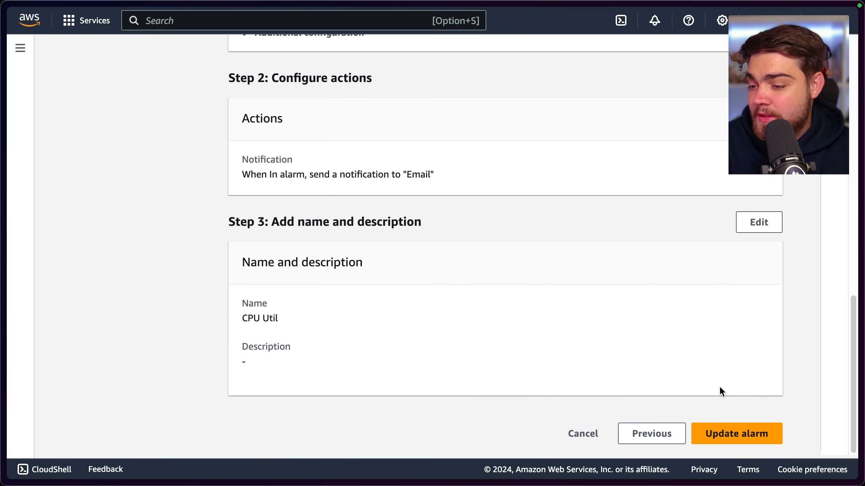
{"action": "left_click", "coordinate": [767, 435]}
Check the updated alarm's graph and state timeline, and view the lists of alarms in alarm and all alarms
{"action": "scroll", "coordinate": [626, 270], "scroll_direction": "down", "scroll_amount": 4}
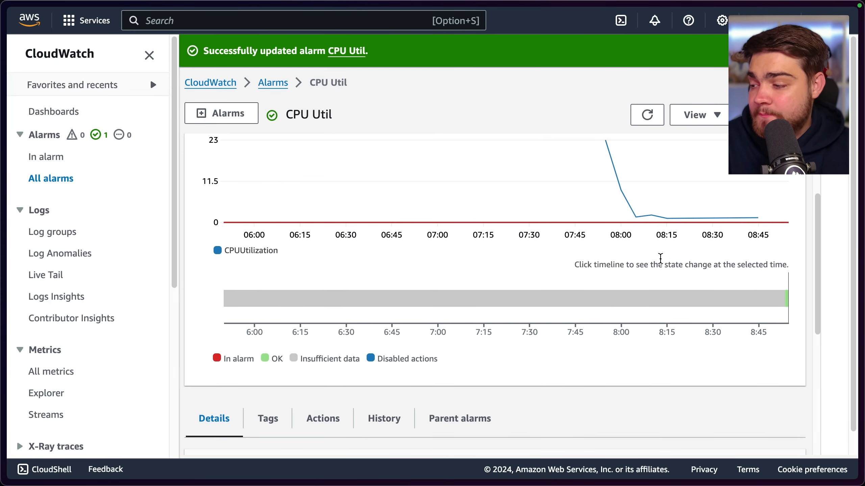
{"action": "mouse_move", "coordinate": [787, 301]}
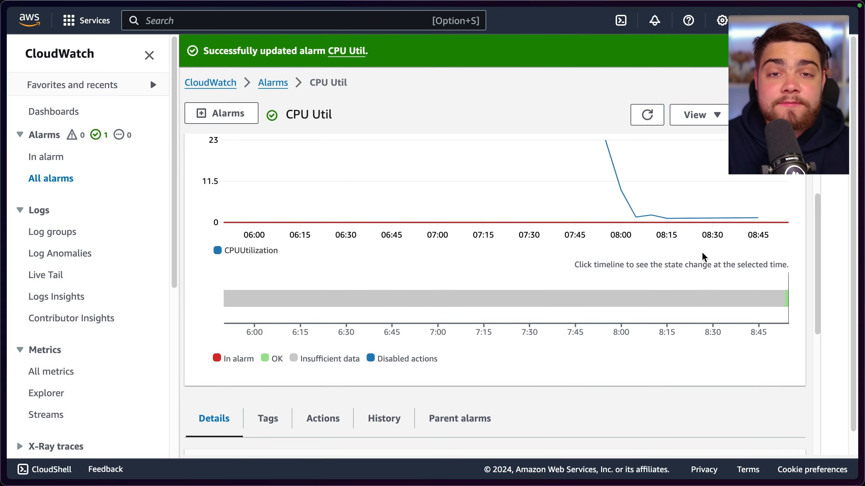
{"action": "scroll", "coordinate": [543, 268], "scroll_direction": "up", "scroll_amount": 3}
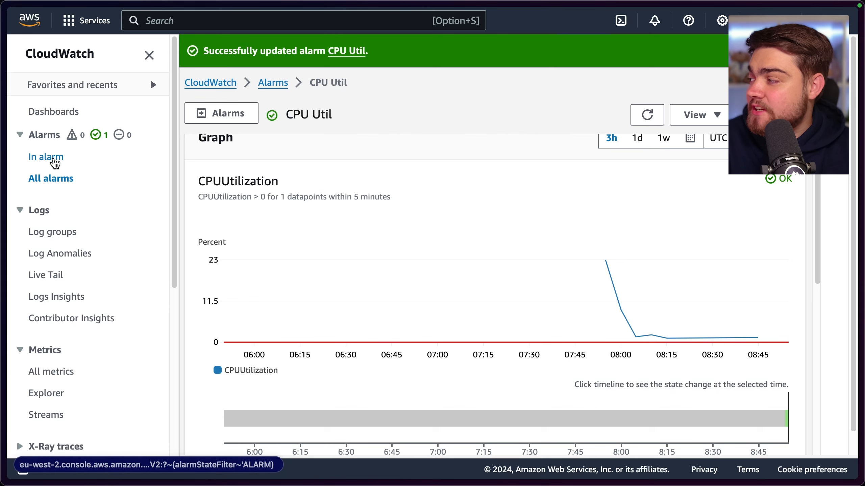
{"action": "left_click", "coordinate": [48, 159]}
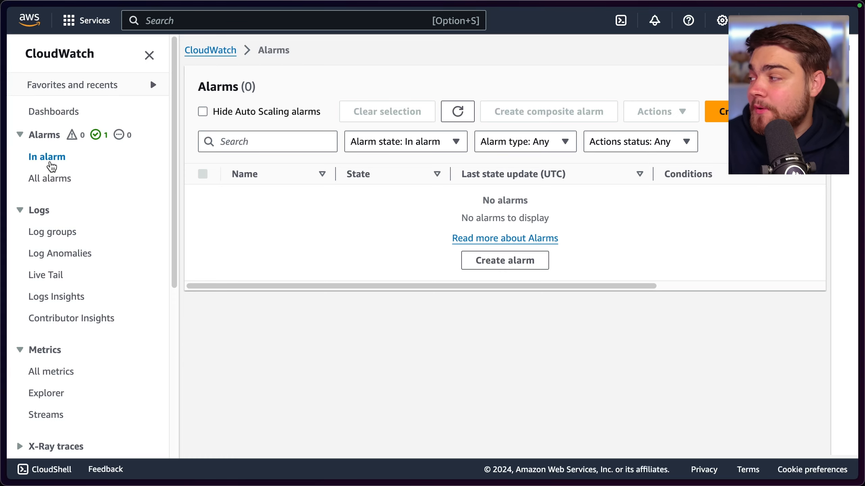
{"action": "left_click", "coordinate": [56, 179]}
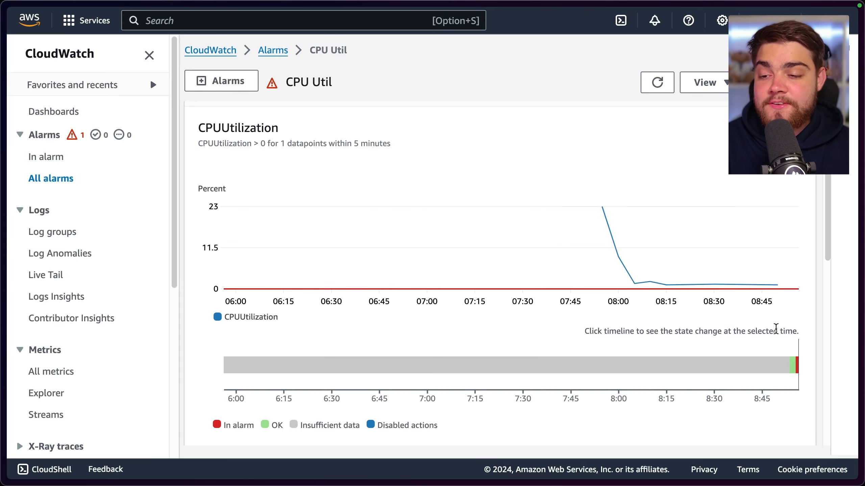
Inspect the latest state change on the CPU Util alarm's timeline and view the list of alarms in alarm
{"action": "left_click", "coordinate": [797, 364]}
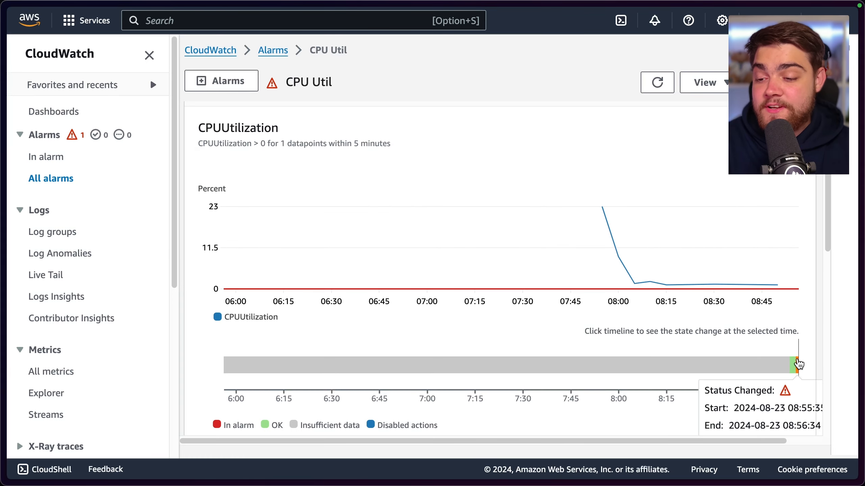
{"action": "scroll", "coordinate": [715, 343], "scroll_direction": "down", "scroll_amount": 2}
{"action": "left_click", "coordinate": [48, 157]}
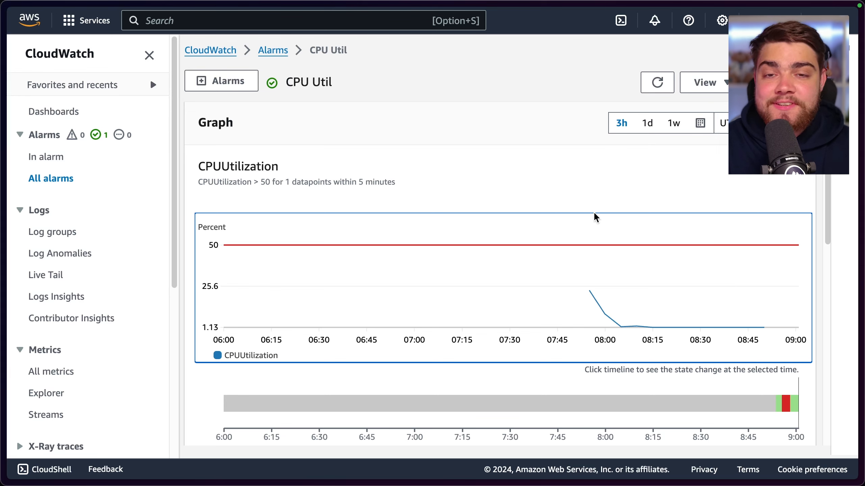
Open Synthetics Canaries under Application Signals, look over the canary overview and start creating a canary
{"action": "scroll", "coordinate": [64, 220], "scroll_direction": "down", "scroll_amount": 2}
{"action": "scroll", "coordinate": [67, 219], "scroll_direction": "down", "scroll_amount": 3}
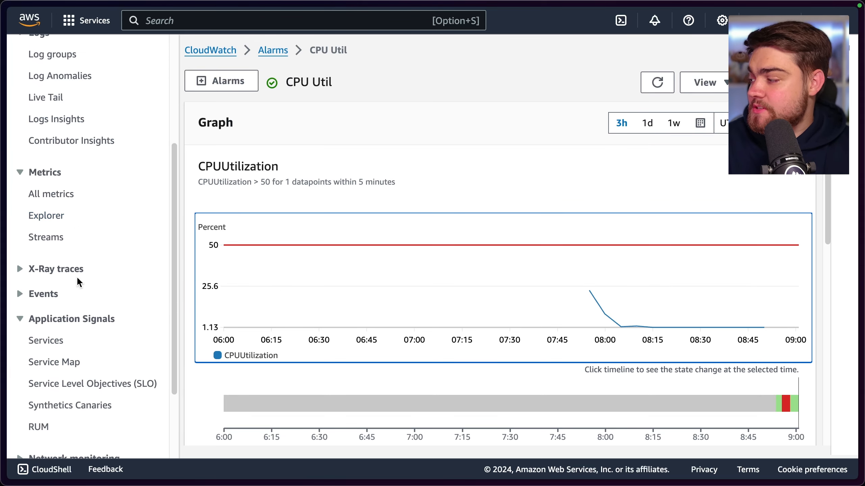
{"action": "scroll", "coordinate": [78, 282], "scroll_direction": "down", "scroll_amount": 1}
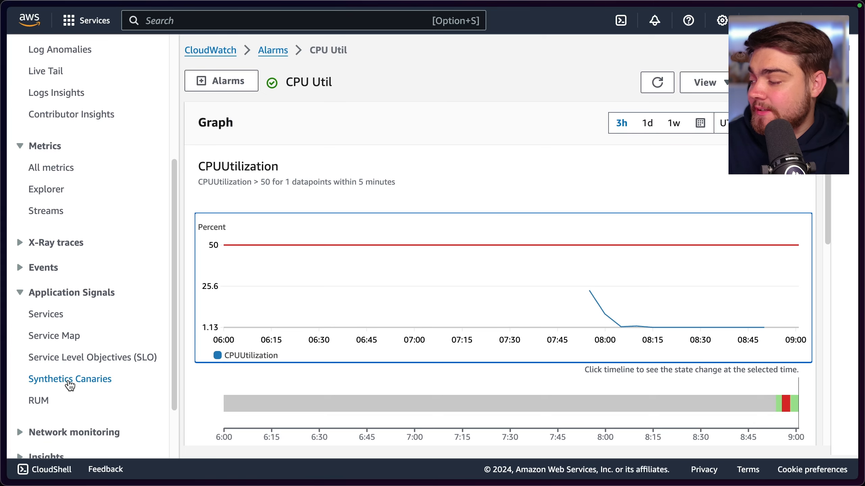
{"action": "left_click", "coordinate": [68, 382]}
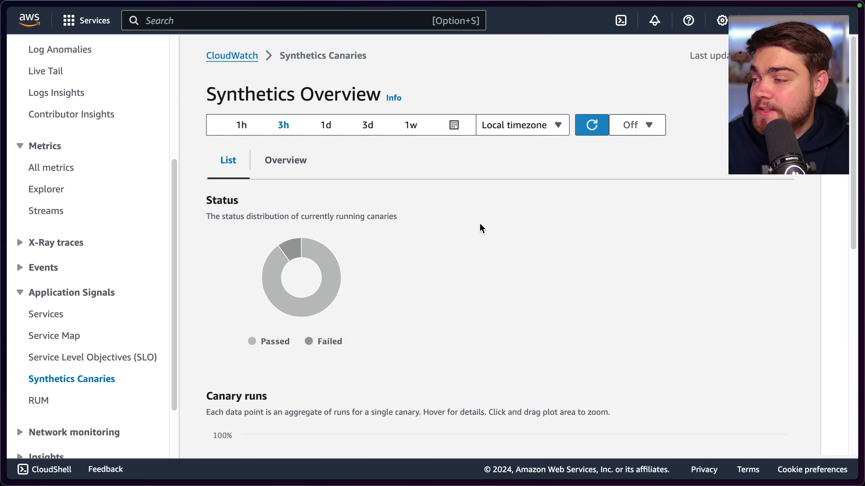
{"action": "scroll", "coordinate": [482, 228], "scroll_direction": "down", "scroll_amount": 5}
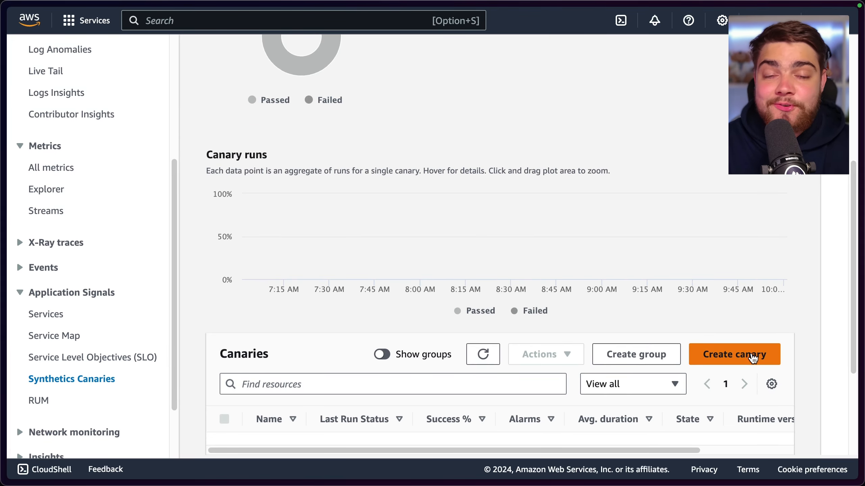
{"action": "left_click", "coordinate": [753, 358]}
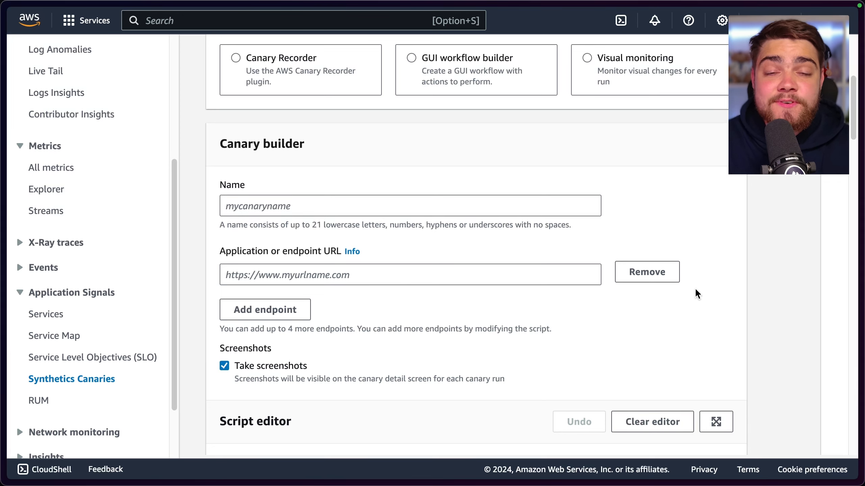
{"action": "left_click", "coordinate": [276, 201]}
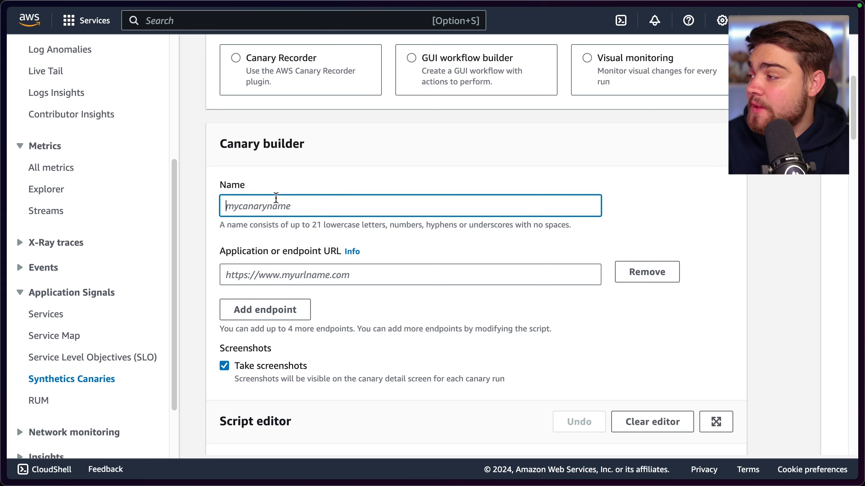
{"action": "type", "text": "better"}
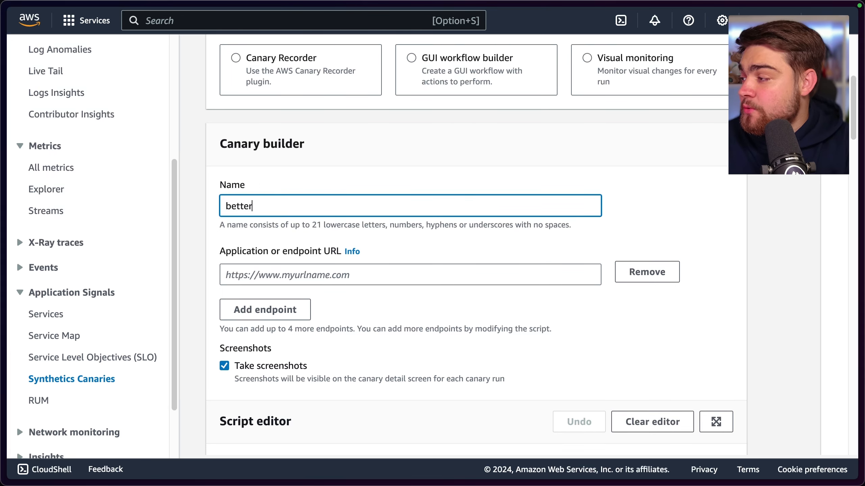
{"action": "type", "text": "stack"}
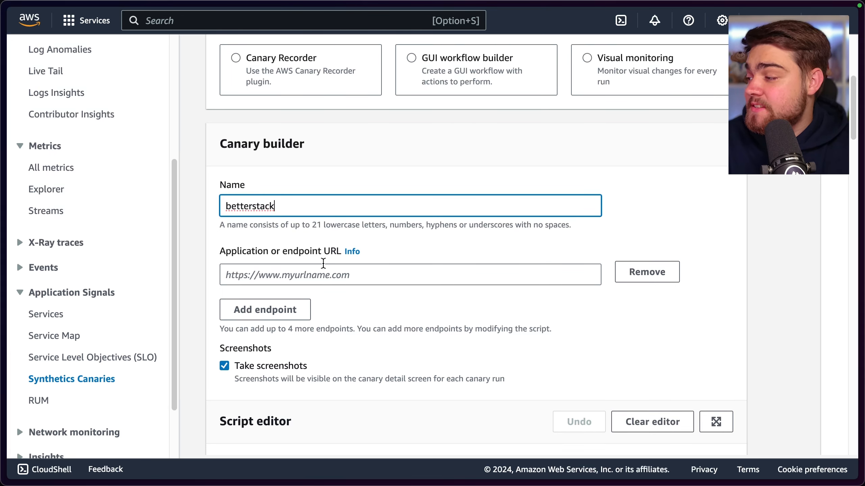
{"action": "left_click", "coordinate": [323, 267]}
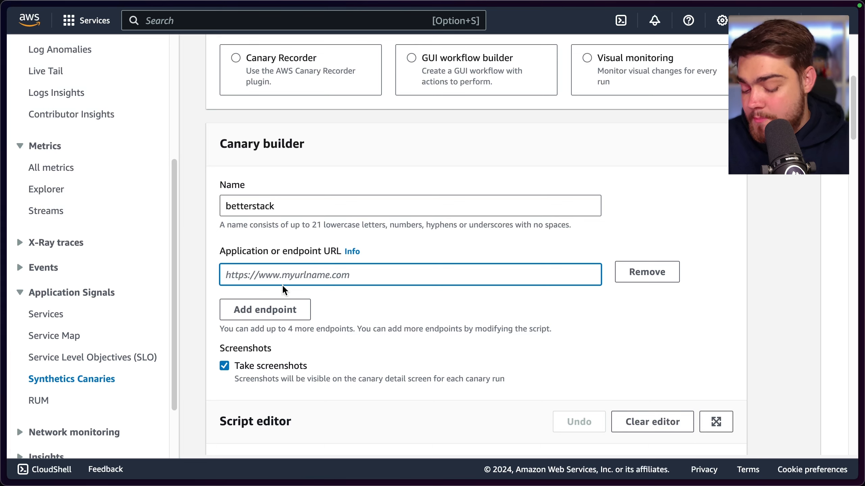
{"action": "type", "text": "https://betterstack.com/"}
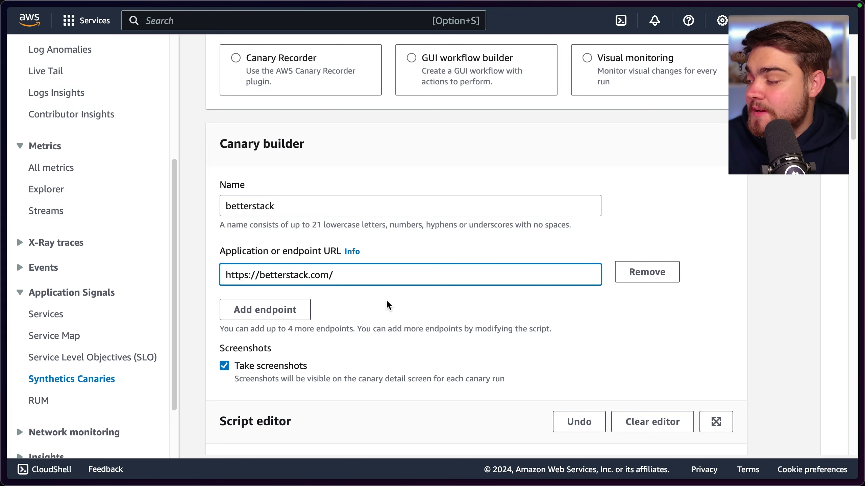
{"action": "scroll", "coordinate": [389, 306], "scroll_direction": "down", "scroll_amount": 2}
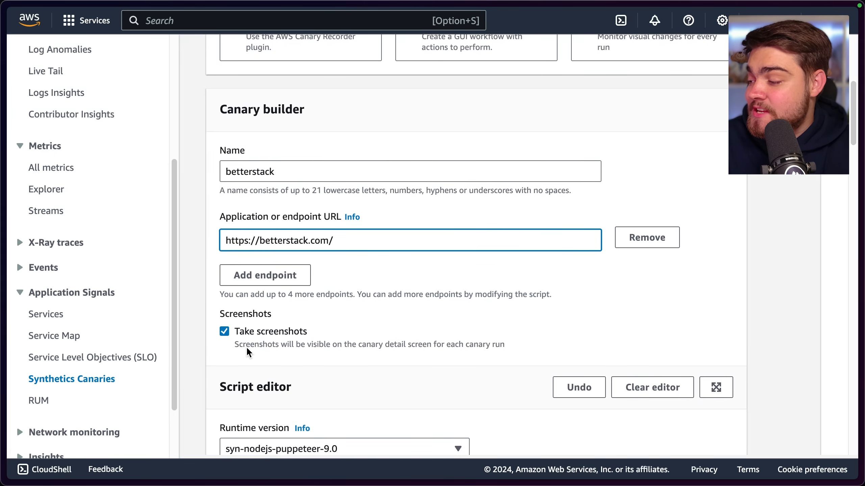
{"action": "left_click_drag", "start_coordinate": [506, 344], "coordinate": [385, 345]}
{"action": "scroll", "coordinate": [374, 318], "scroll_direction": "down", "scroll_amount": 3}
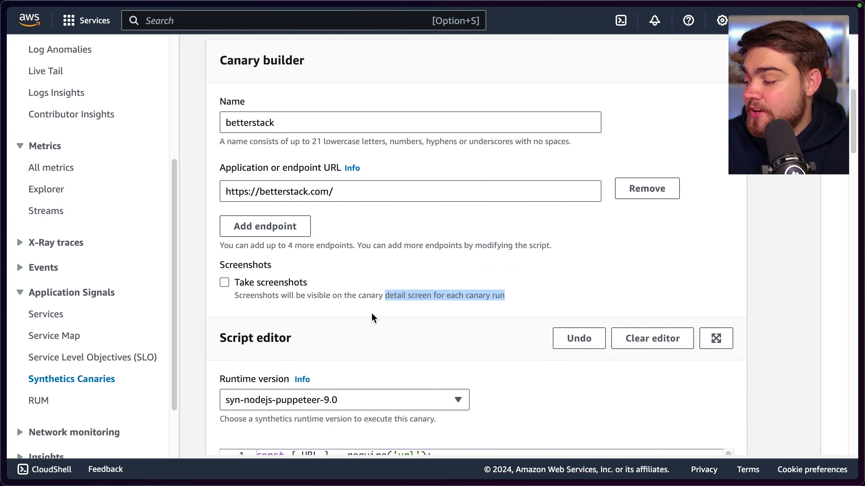
{"action": "left_click", "coordinate": [264, 284]}
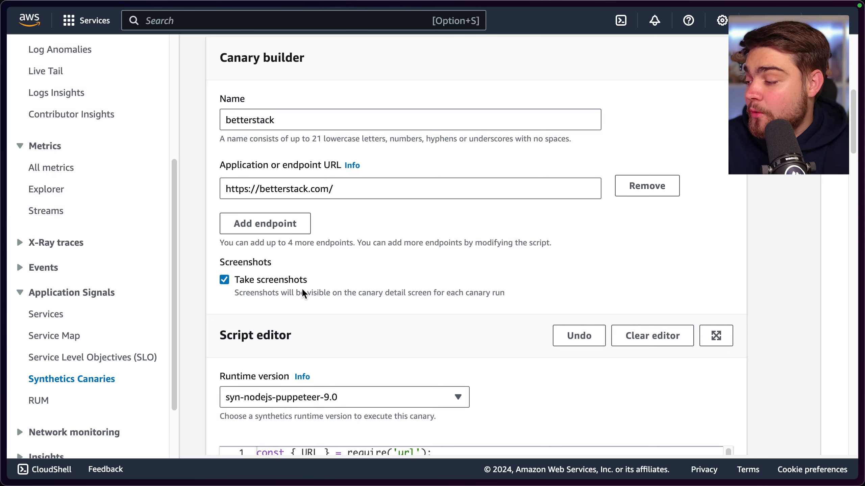
Review the canary's generated script, including the URL list, the takeScreenshot option and the response status handling
{"action": "scroll", "coordinate": [304, 294], "scroll_direction": "down", "scroll_amount": 6}
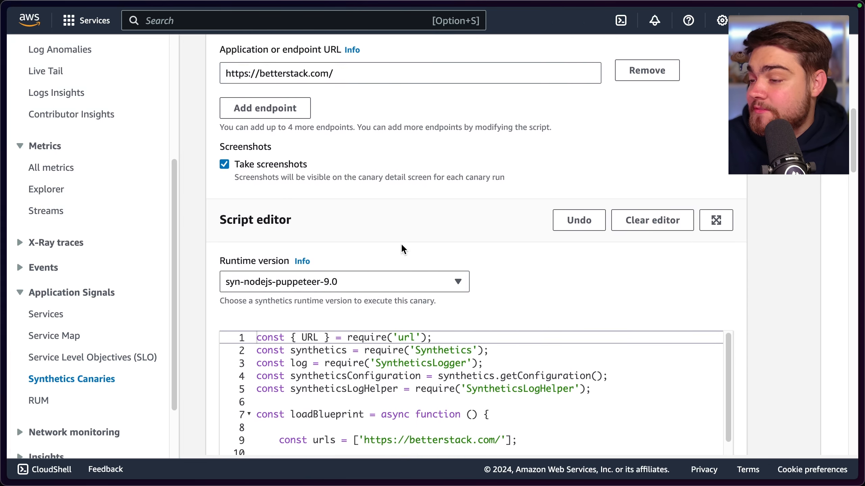
{"action": "scroll", "coordinate": [405, 258], "scroll_direction": "down", "scroll_amount": 3}
{"action": "scroll", "coordinate": [449, 235], "scroll_direction": "down", "scroll_amount": 3}
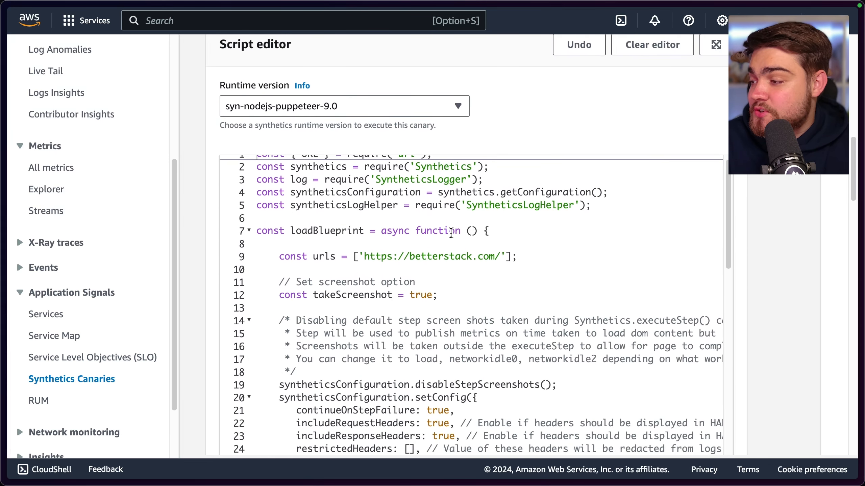
{"action": "scroll", "coordinate": [374, 256], "scroll_direction": "down", "scroll_amount": 2}
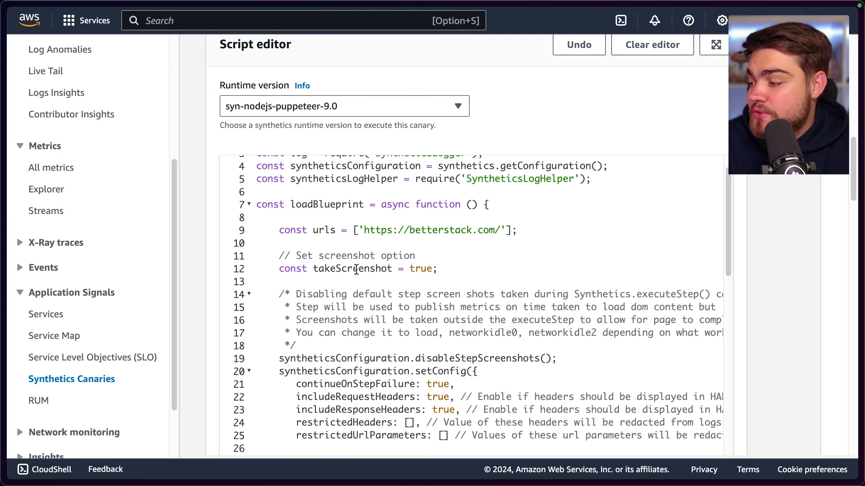
{"action": "double_click", "coordinate": [356, 270]}
{"action": "scroll", "coordinate": [356, 270], "scroll_direction": "down", "scroll_amount": 10}
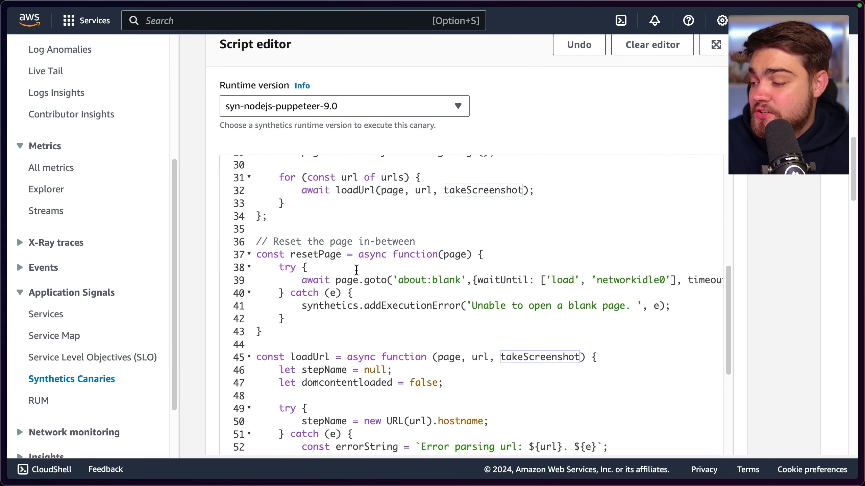
{"action": "scroll", "coordinate": [356, 269], "scroll_direction": "down", "scroll_amount": 8}
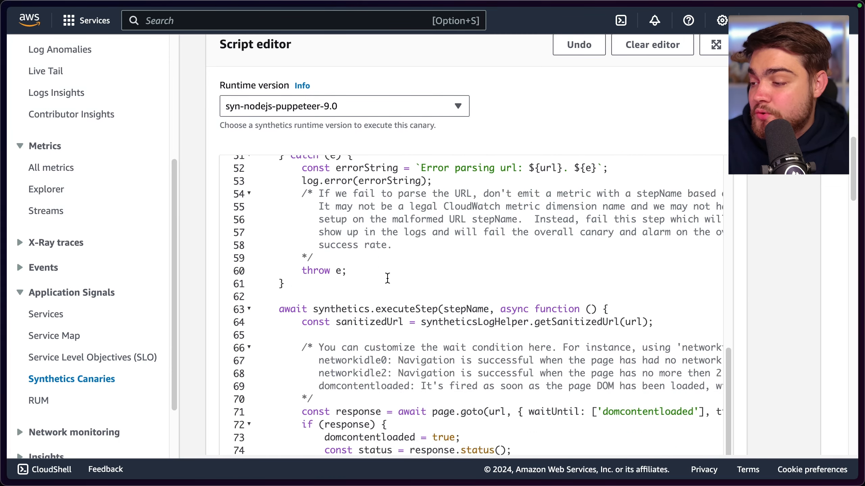
{"action": "scroll", "coordinate": [388, 278], "scroll_direction": "down", "scroll_amount": 8}
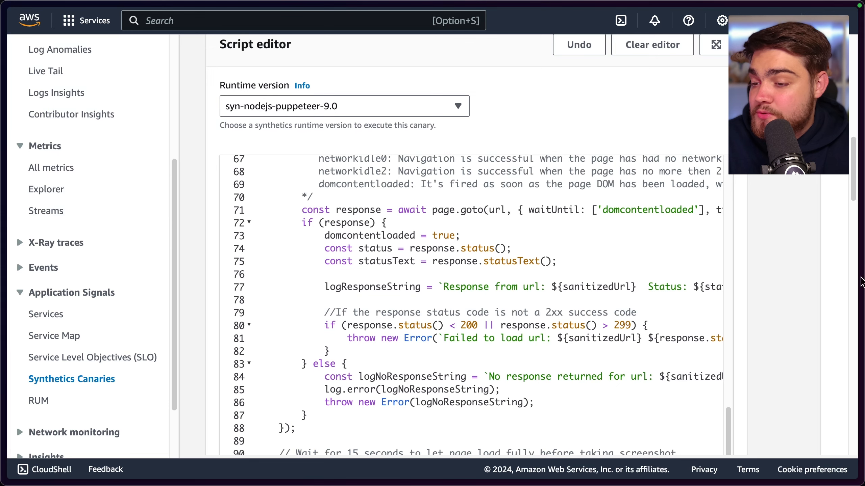
Create the canary, keeping the continuous schedule of every 5 minutes and 31 days of failure and success data retention
{"action": "scroll", "coordinate": [861, 281], "scroll_direction": "down", "scroll_amount": 10}
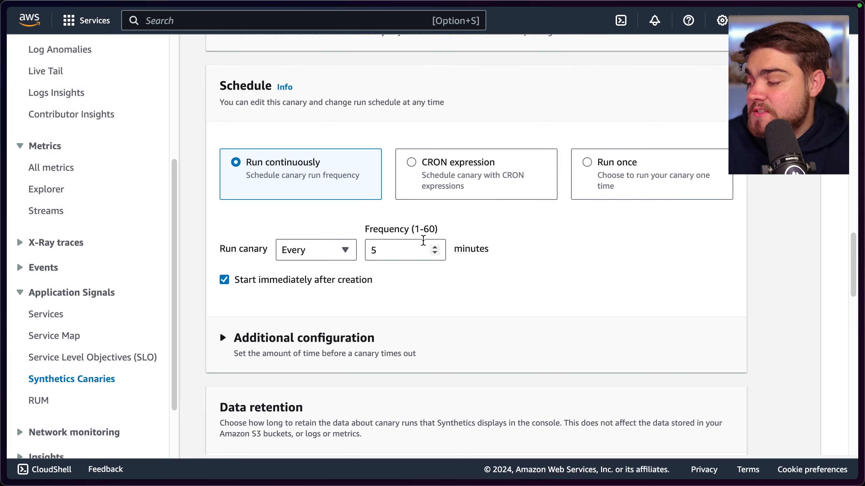
{"action": "scroll", "coordinate": [429, 245], "scroll_direction": "down", "scroll_amount": 3}
{"action": "scroll", "coordinate": [351, 195], "scroll_direction": "down", "scroll_amount": 3}
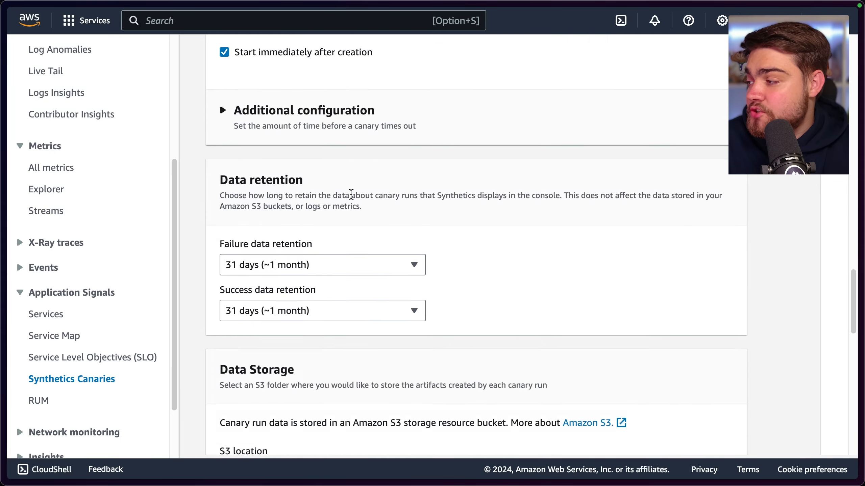
{"action": "scroll", "coordinate": [350, 194], "scroll_direction": "down", "scroll_amount": 5}
{"action": "scroll", "coordinate": [448, 243], "scroll_direction": "down", "scroll_amount": 10}
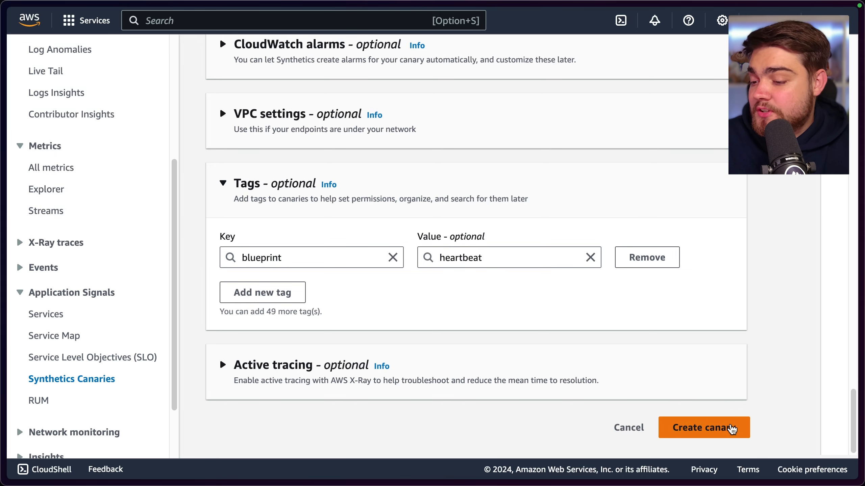
{"action": "left_click", "coordinate": [732, 430]}
Check the betterstack canary's summary and its canary runs chart
{"action": "scroll", "coordinate": [541, 325], "scroll_direction": "down", "scroll_amount": 2}
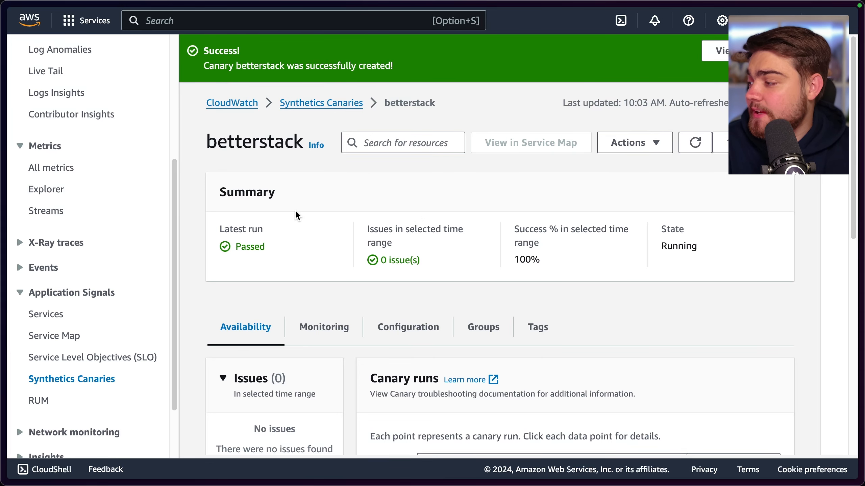
{"action": "scroll", "coordinate": [293, 219], "scroll_direction": "down", "scroll_amount": 3}
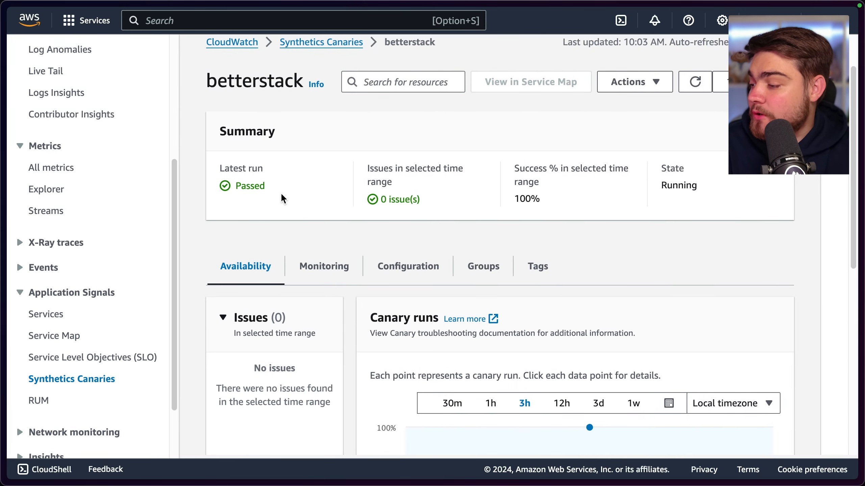
{"action": "scroll", "coordinate": [283, 198], "scroll_direction": "down", "scroll_amount": 4}
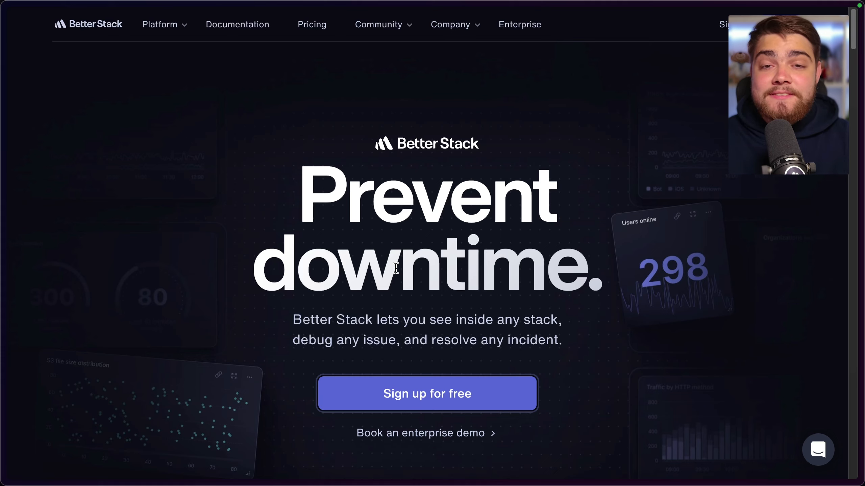
Look through the Better Stack website's homepage, reading the Logs section on aggregating logs and querying them with SQL
{"action": "scroll", "coordinate": [396, 268], "scroll_direction": "down", "scroll_amount": 10}
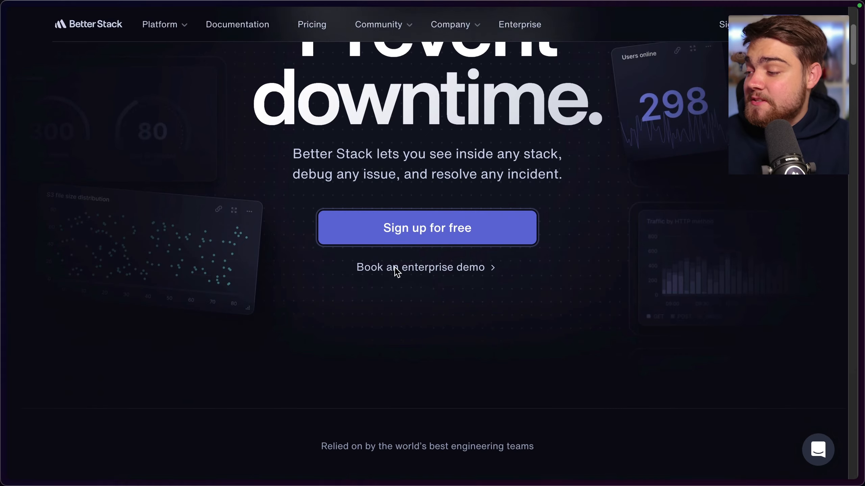
{"action": "scroll", "coordinate": [396, 272], "scroll_direction": "down", "scroll_amount": 8}
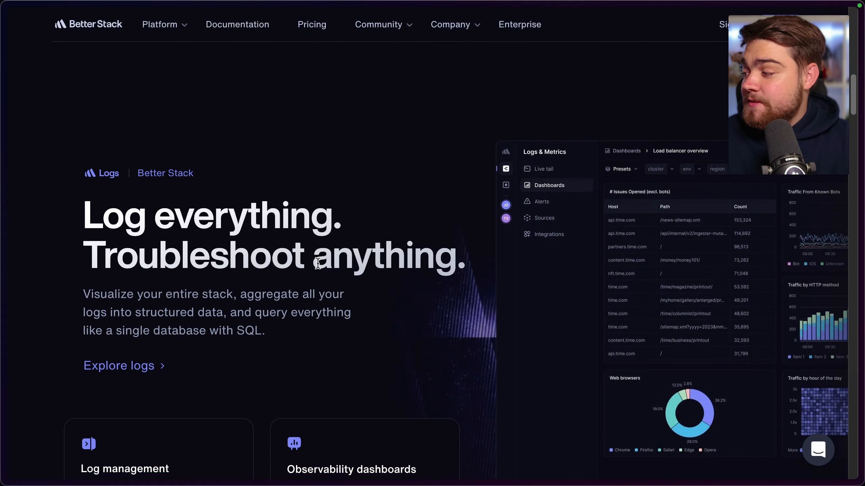
{"action": "scroll", "coordinate": [203, 254], "scroll_direction": "down", "scroll_amount": 3}
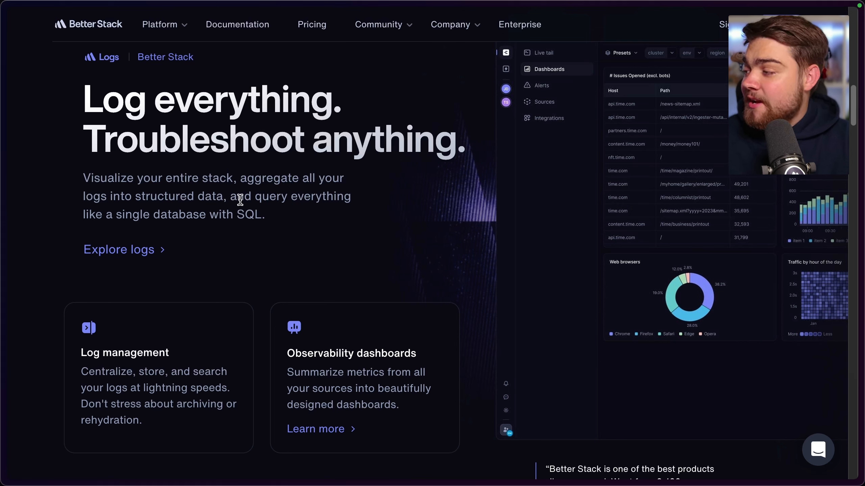
{"action": "left_click_drag", "start_coordinate": [240, 177], "coordinate": [286, 217]}
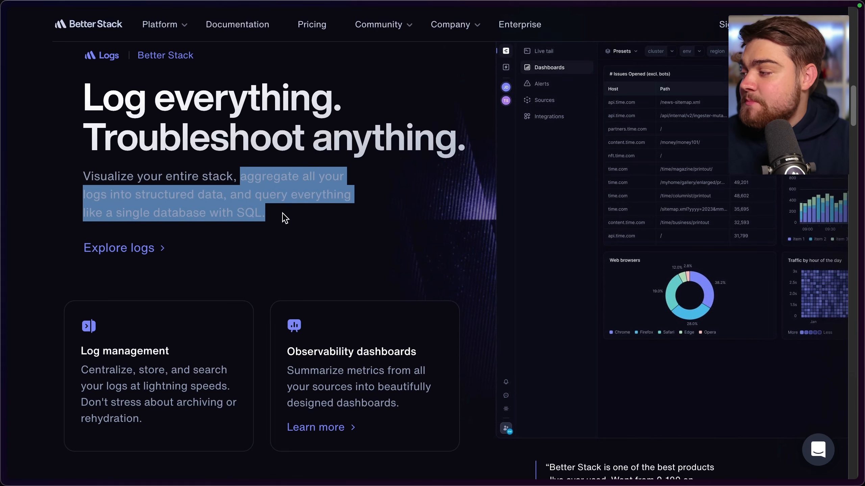
{"action": "scroll", "coordinate": [284, 217], "scroll_direction": "down", "scroll_amount": 5}
{"action": "mouse_move", "coordinate": [176, 27]}
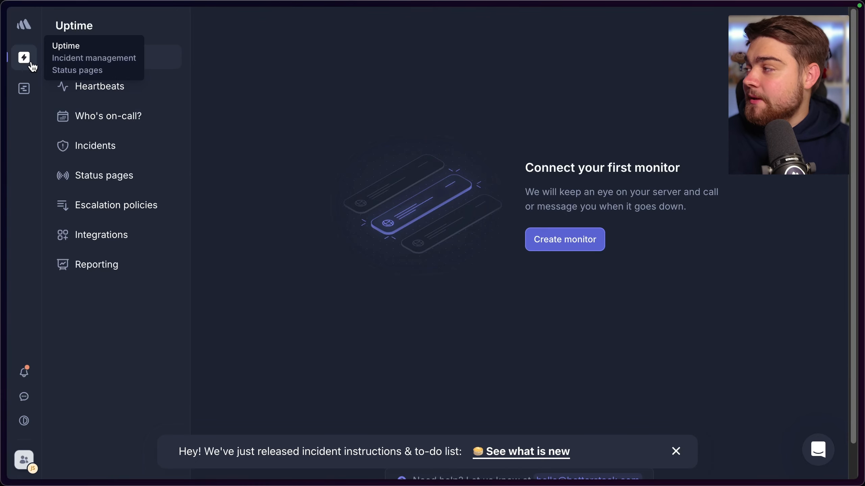
In Better Stack Uptime's data-importing integrations, add an AWS CloudWatch integration named Alarms
{"action": "left_click", "coordinate": [146, 238]}
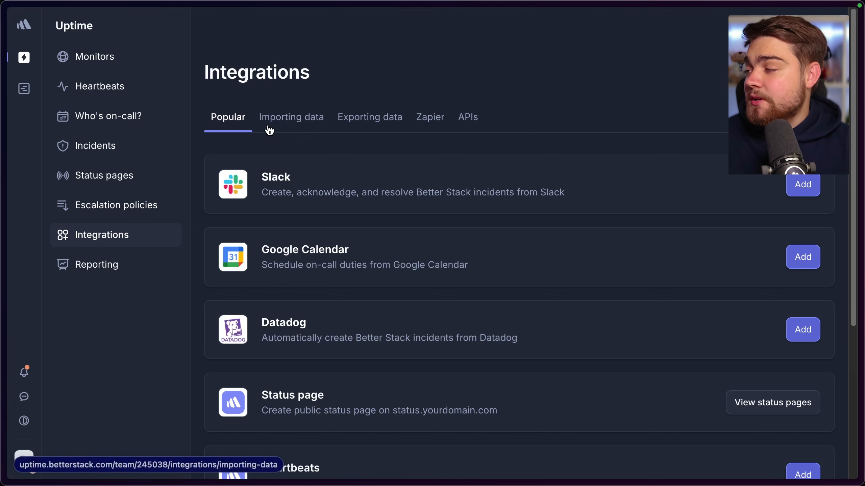
{"action": "left_click", "coordinate": [280, 123]}
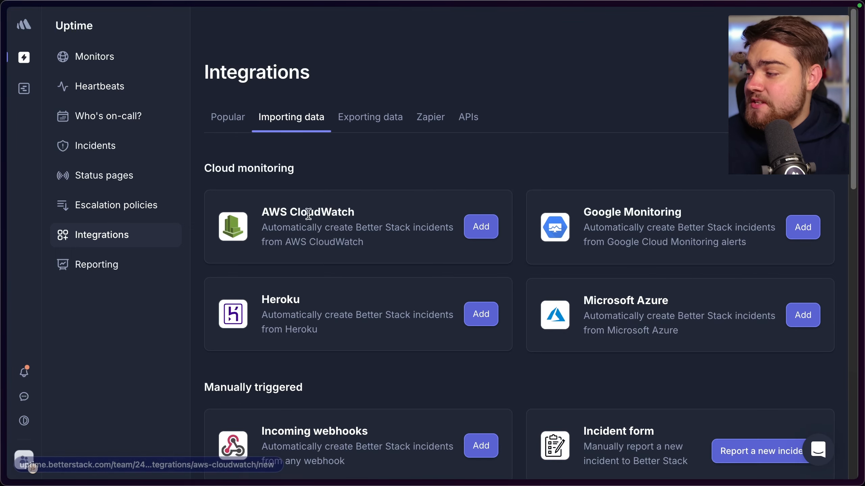
{"action": "left_click", "coordinate": [475, 231]}
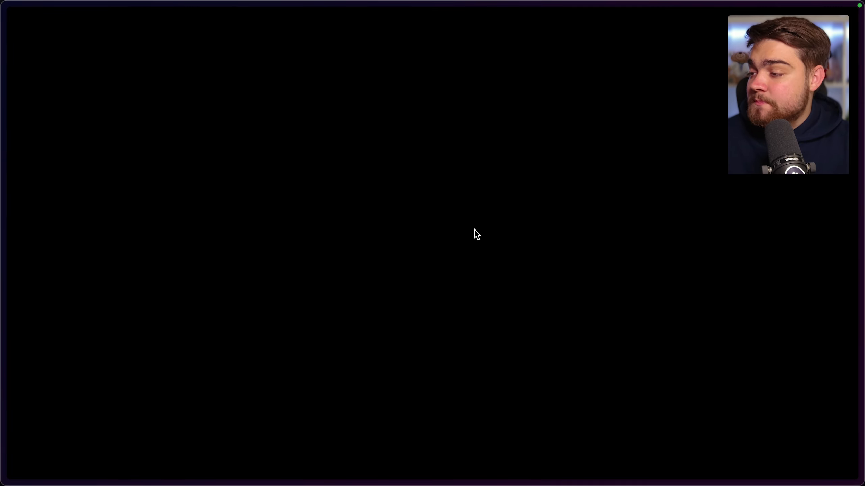
{"action": "left_click", "coordinate": [336, 266]}
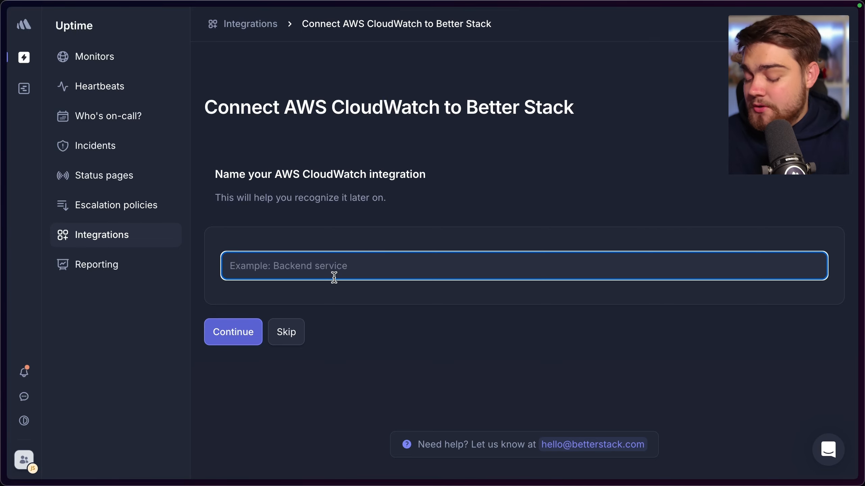
{"action": "type", "text": "Alarms"}
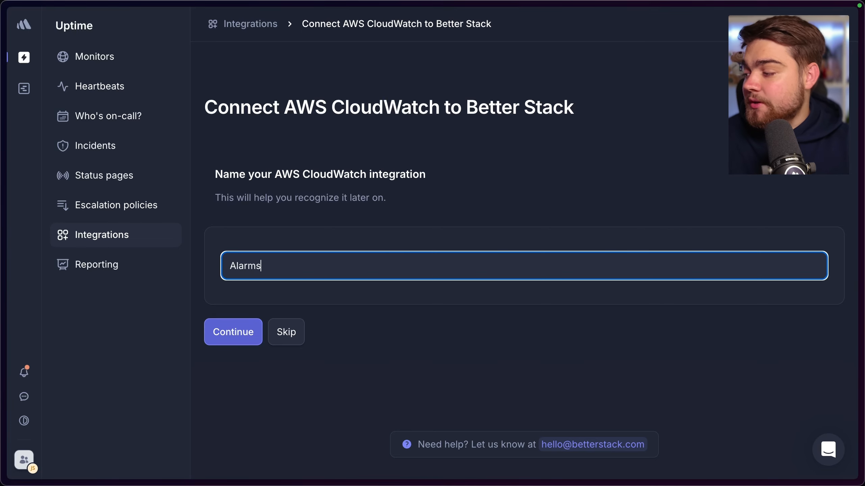
{"action": "left_click", "coordinate": [251, 330]}
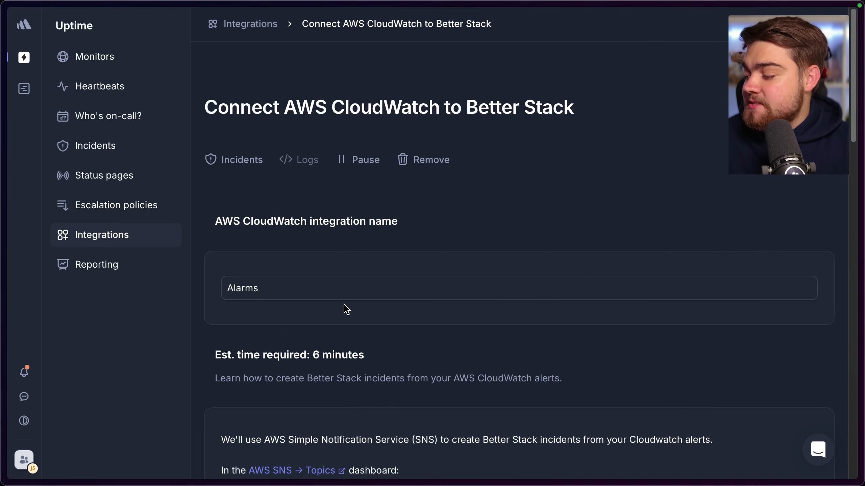
Read the integration's setup instructions, then switch to the AWS console and open Simple Notification Service at its Create topic form
{"action": "scroll", "coordinate": [346, 309], "scroll_direction": "down", "scroll_amount": 7}
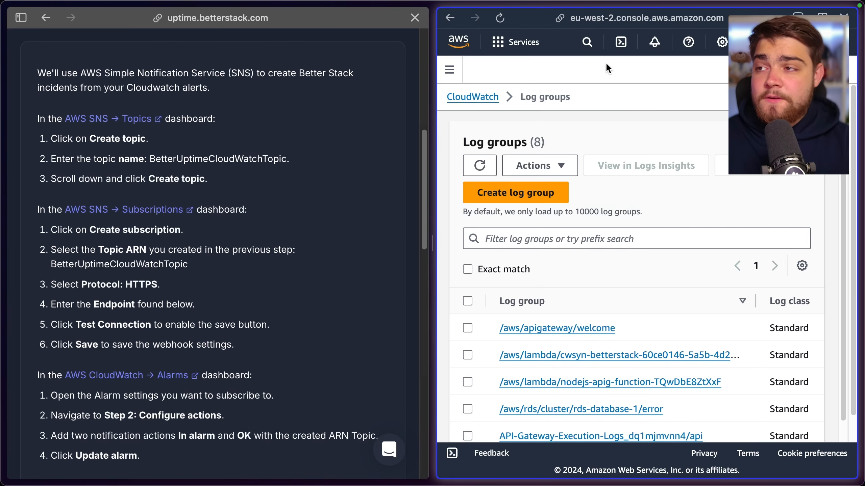
{"action": "left_click", "coordinate": [587, 42]}
{"action": "type", "text": "s"}
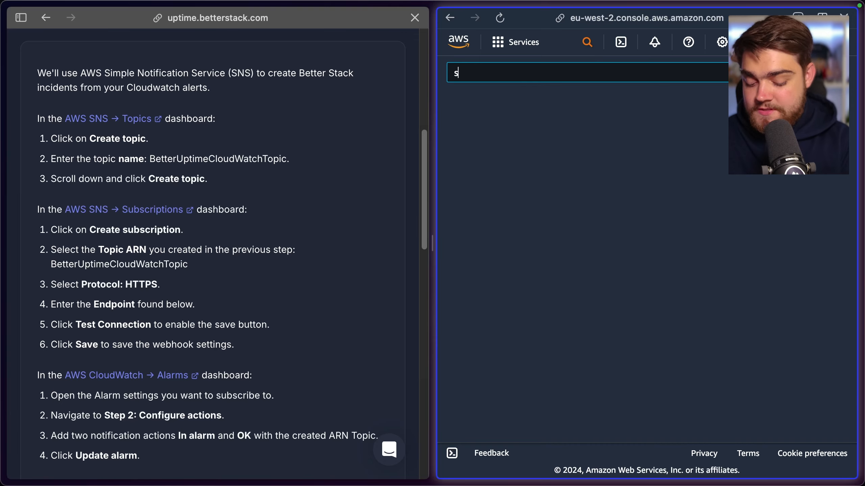
{"action": "type", "text": "ns"}
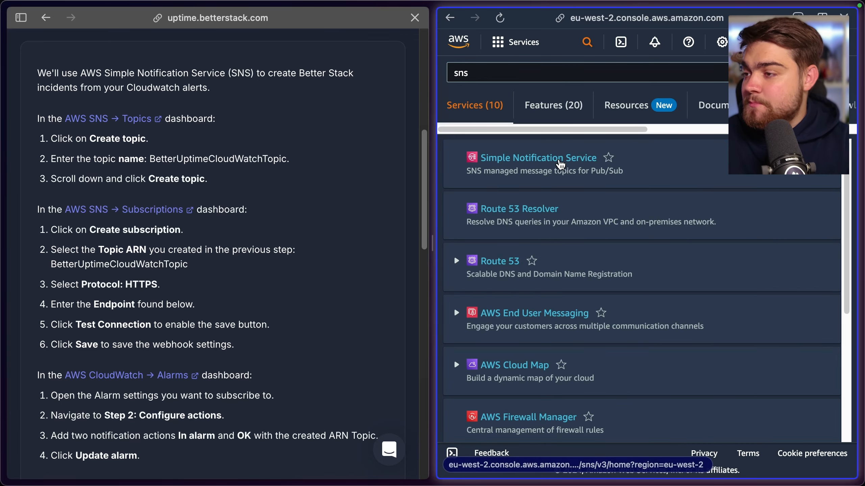
{"action": "left_click", "coordinate": [560, 165]}
{"action": "scroll", "coordinate": [612, 162], "scroll_direction": "down", "scroll_amount": 5}
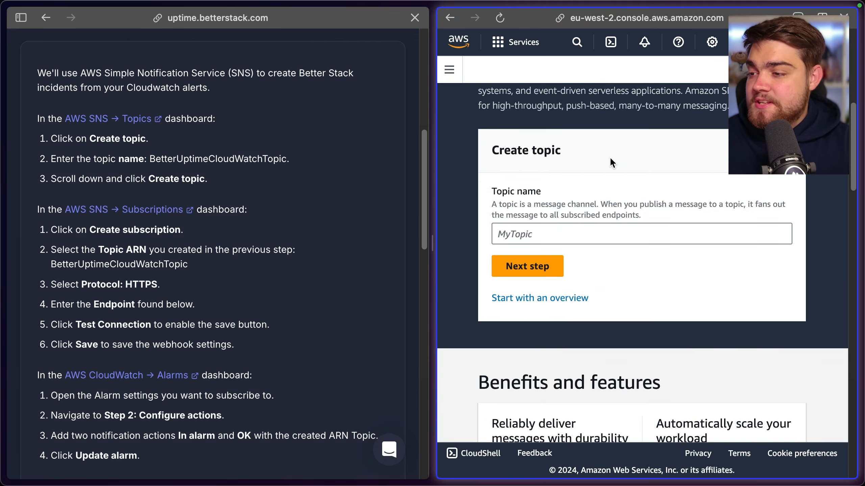
Create an SNS topic named BetterUptimeCloudWatchTopic, keeping the default optional settings
{"action": "left_click", "coordinate": [534, 233]}
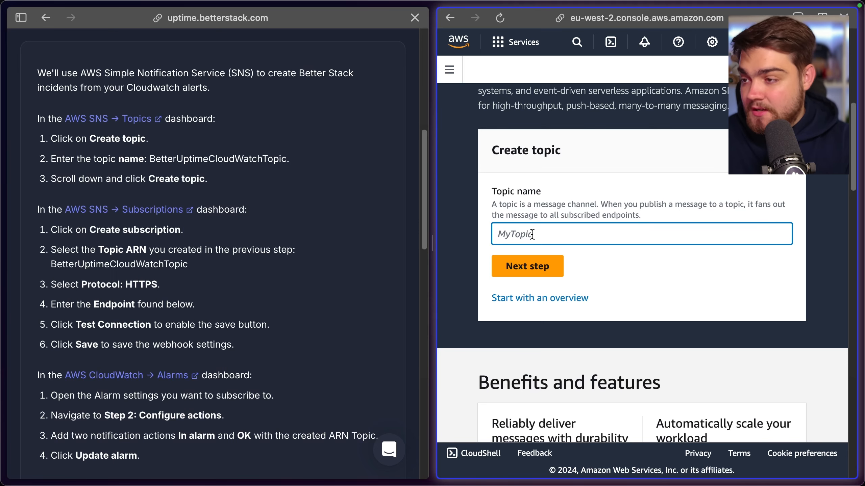
{"action": "type", "text": "BetterUptimeCloudWatchTopic"}
{"action": "left_click", "coordinate": [533, 267]}
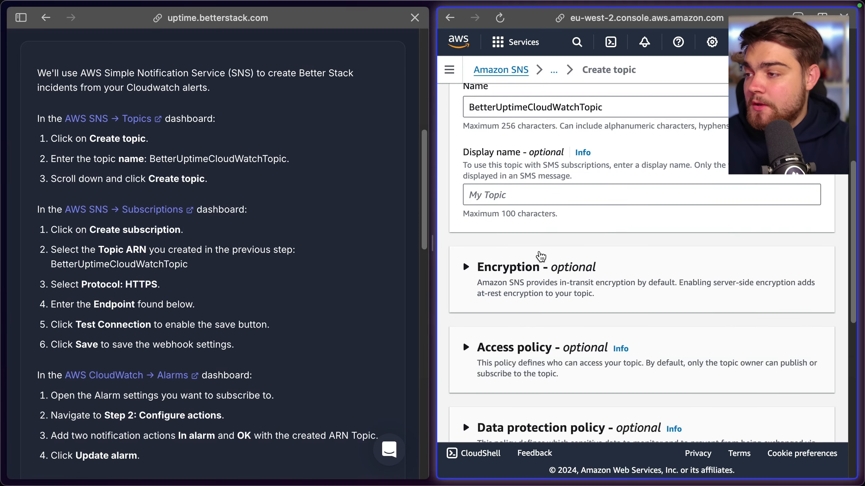
{"action": "scroll", "coordinate": [524, 249], "scroll_direction": "down", "scroll_amount": 10}
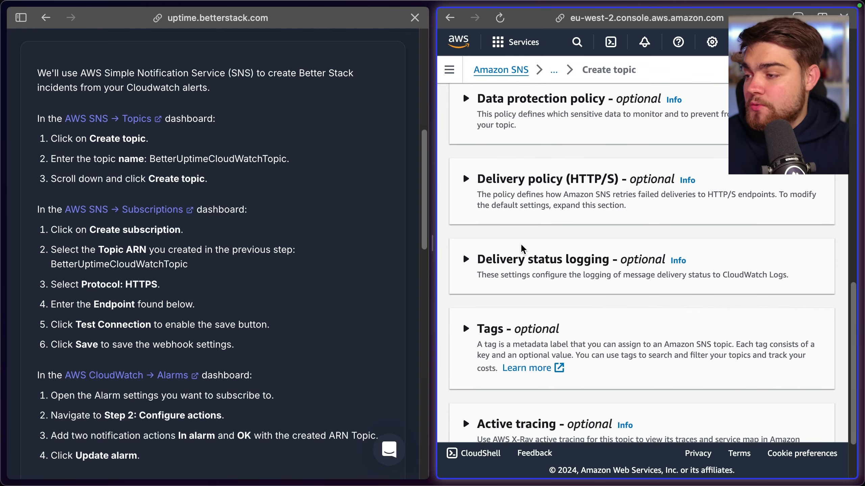
{"action": "scroll", "coordinate": [523, 249], "scroll_direction": "down", "scroll_amount": 3}
{"action": "left_click", "coordinate": [793, 419]}
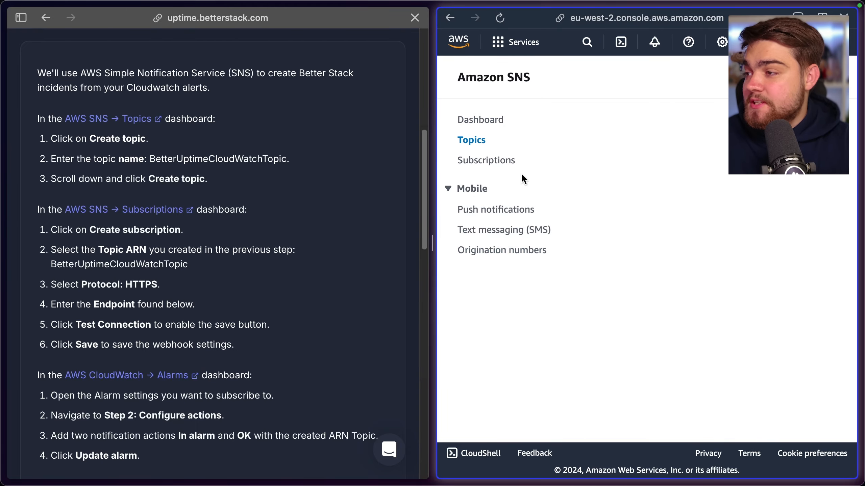
Begin a new SNS subscription for the BetterUptimeCloudWatchTopic ARN with HTTPS as the protocol
{"action": "left_click", "coordinate": [500, 163]}
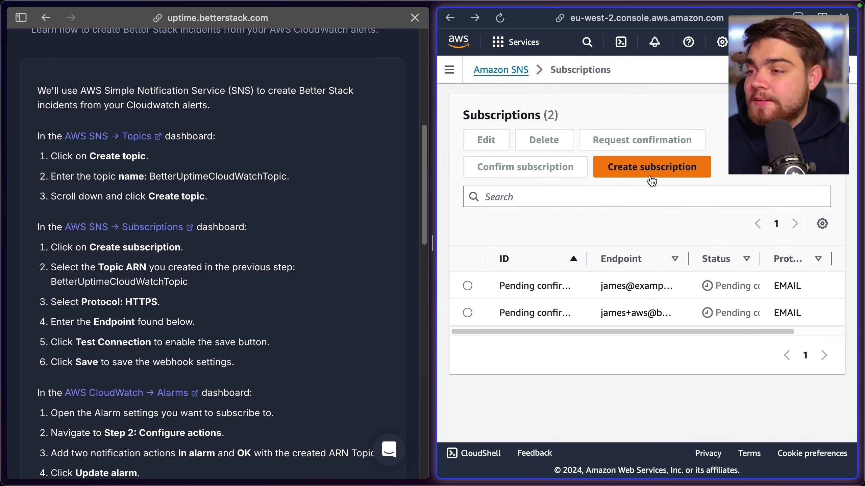
{"action": "left_click", "coordinate": [646, 178]}
{"action": "left_click", "coordinate": [584, 213]}
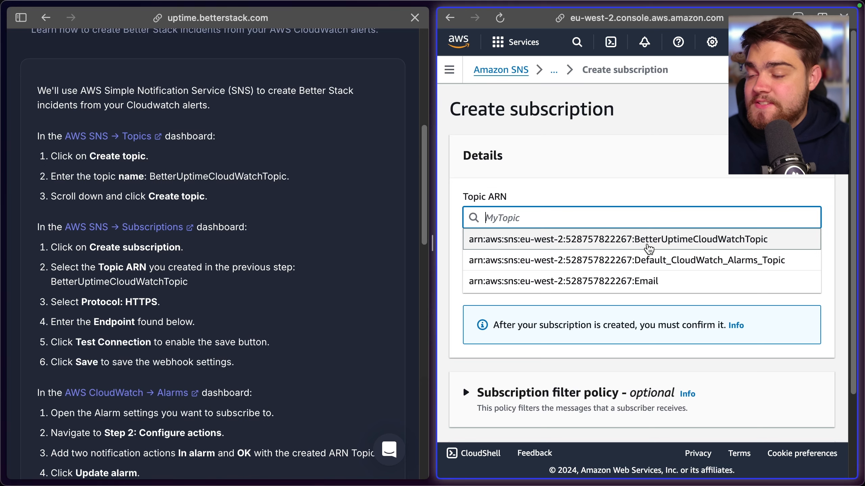
{"action": "left_click", "coordinate": [700, 246]}
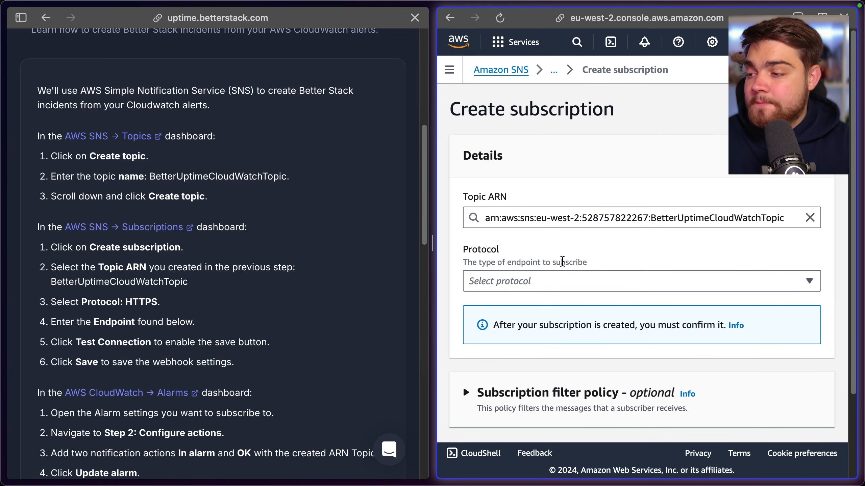
{"action": "left_click", "coordinate": [563, 281]}
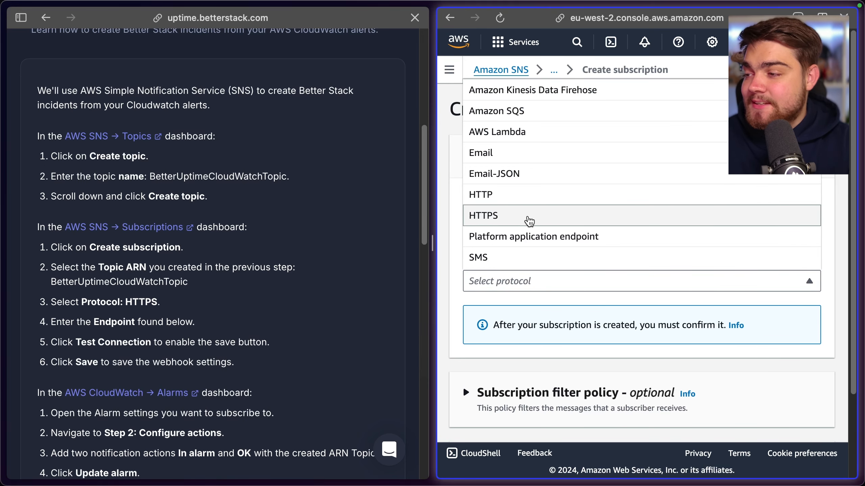
{"action": "left_click", "coordinate": [528, 217]}
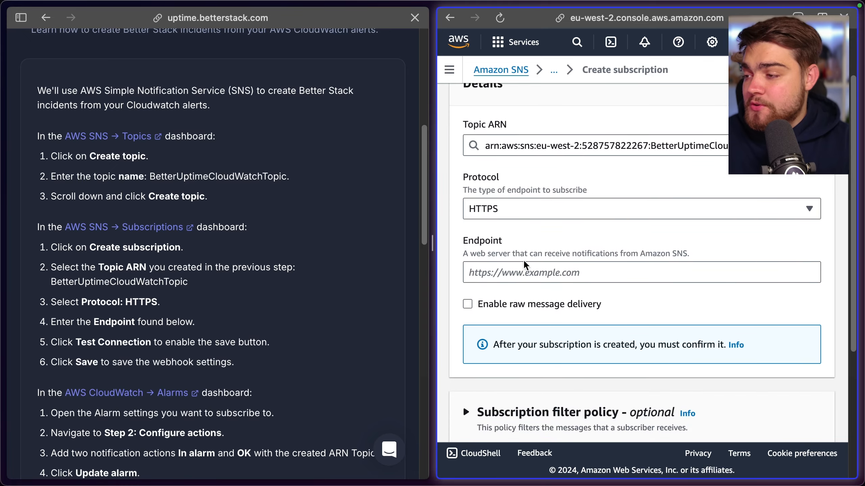
Copy the AWS CloudWatch webhook URL from Better Stack into the subscription's endpoint and create the subscription
{"action": "scroll", "coordinate": [290, 303], "scroll_direction": "down", "scroll_amount": 10}
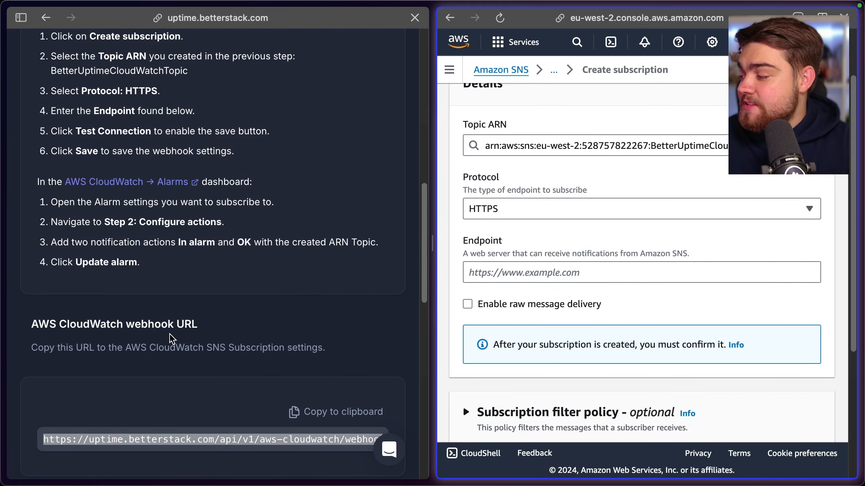
{"action": "left_click", "coordinate": [293, 411]}
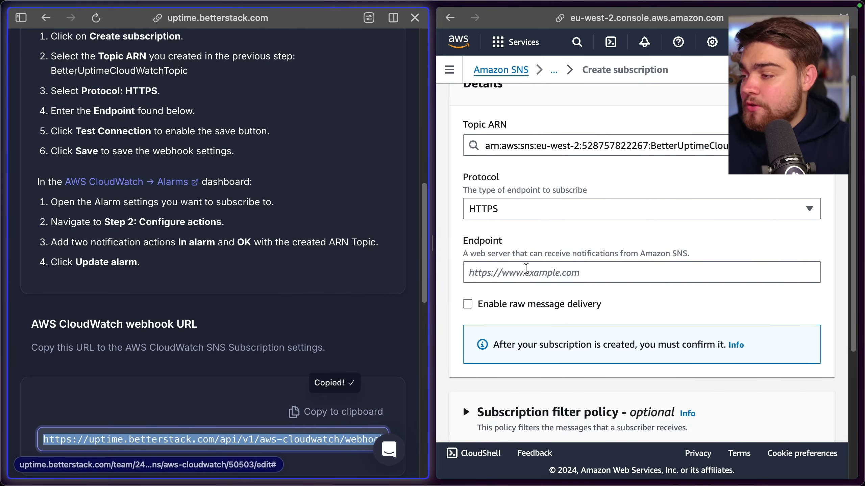
{"action": "left_click", "coordinate": [531, 271]}
{"action": "key", "text": "super+v"}
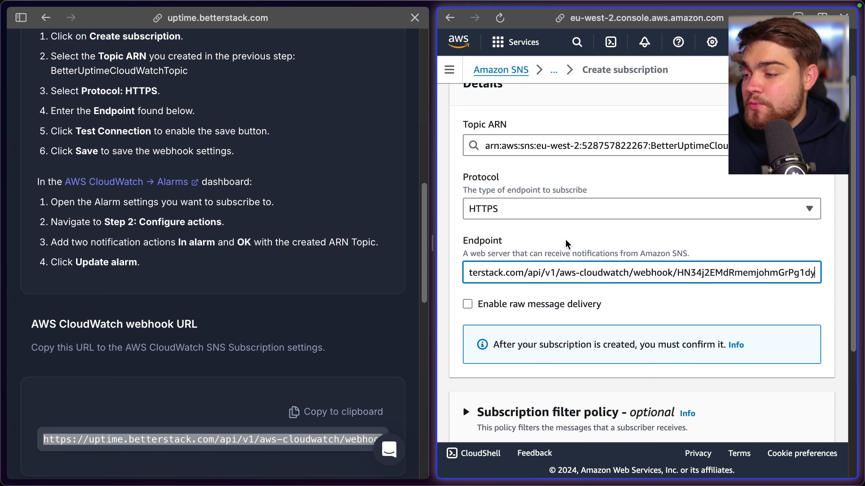
{"action": "left_click", "coordinate": [570, 244]}
{"action": "scroll", "coordinate": [573, 238], "scroll_direction": "down", "scroll_amount": 2}
{"action": "scroll", "coordinate": [280, 231], "scroll_direction": "up", "scroll_amount": 3}
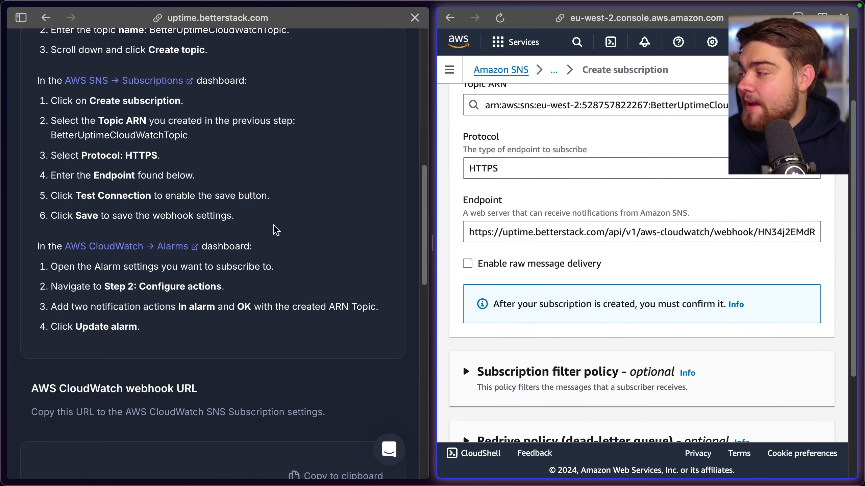
{"action": "scroll", "coordinate": [453, 250], "scroll_direction": "down", "scroll_amount": 5}
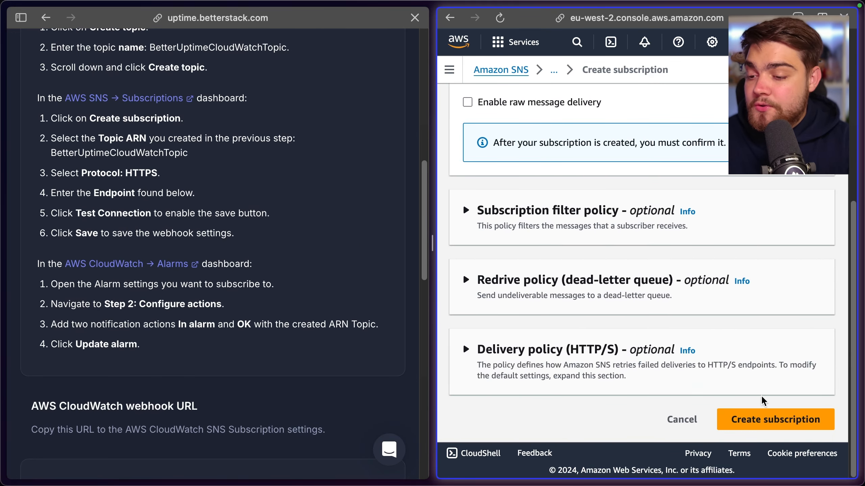
{"action": "left_click", "coordinate": [777, 420]}
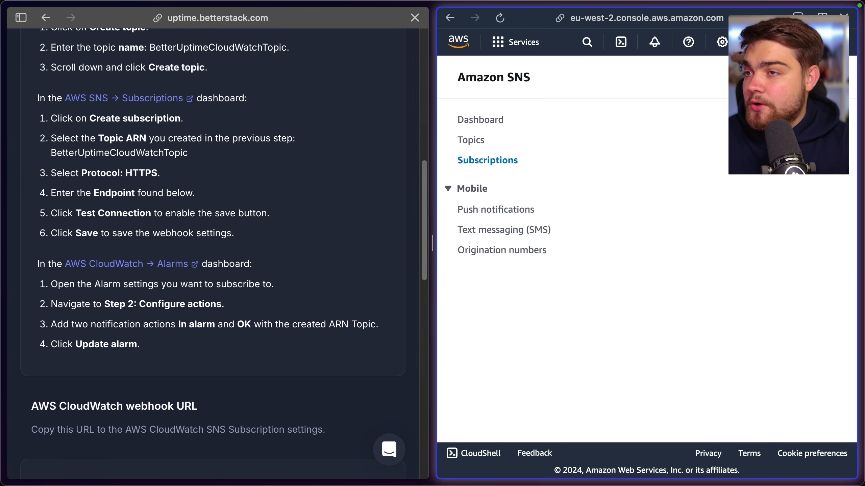
Search the AWS services for Cloudwatch and go to its list of all alarms
{"action": "left_click", "coordinate": [838, 77]}
{"action": "left_click", "coordinate": [577, 42]}
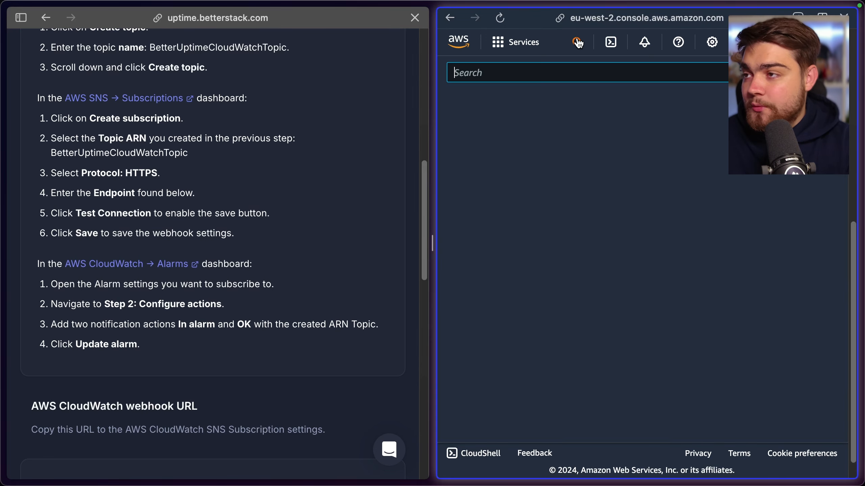
{"action": "type", "text": "Cloudwatch"}
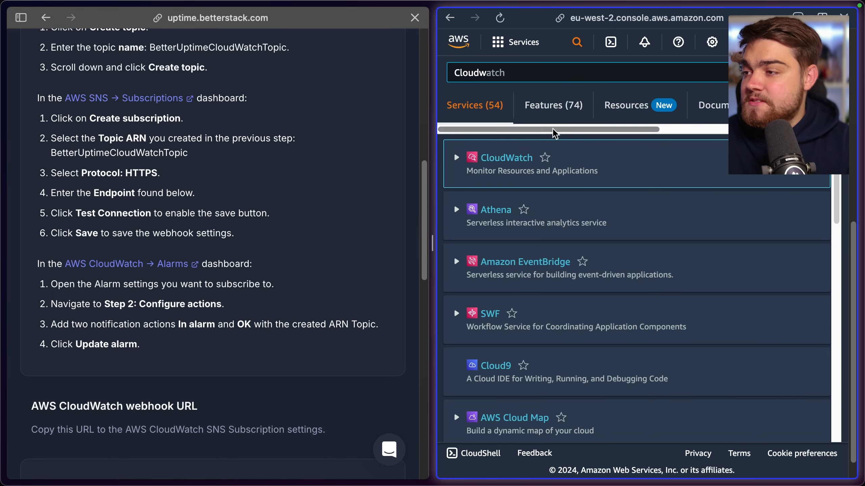
{"action": "left_click", "coordinate": [506, 158]}
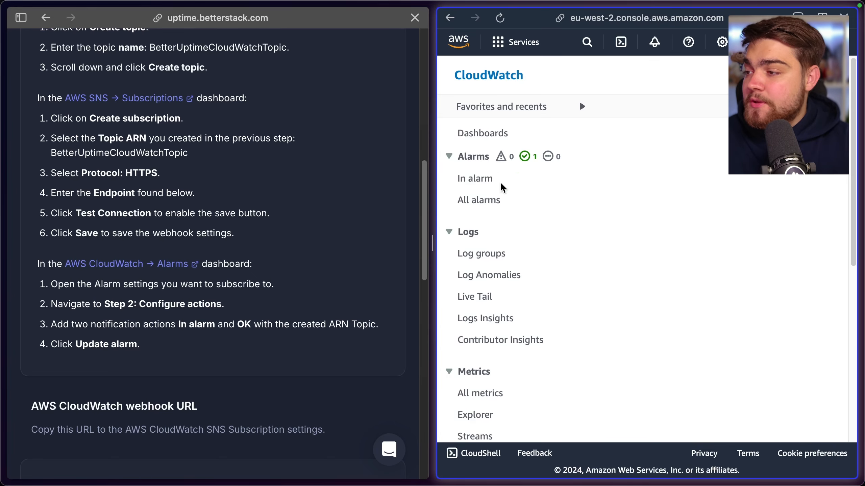
{"action": "left_click", "coordinate": [487, 200]}
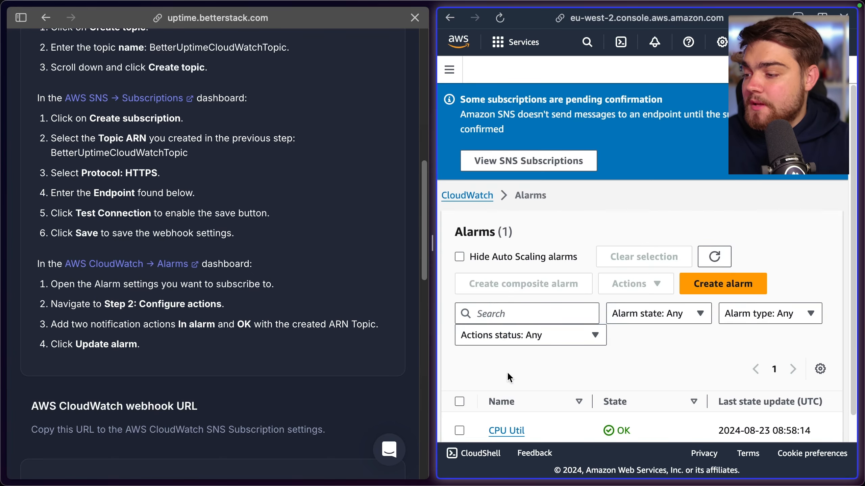
Open the CPU Util alarm for editing and continue to Configure actions, keeping the metric and conditions
{"action": "scroll", "coordinate": [504, 375], "scroll_direction": "down", "scroll_amount": 1}
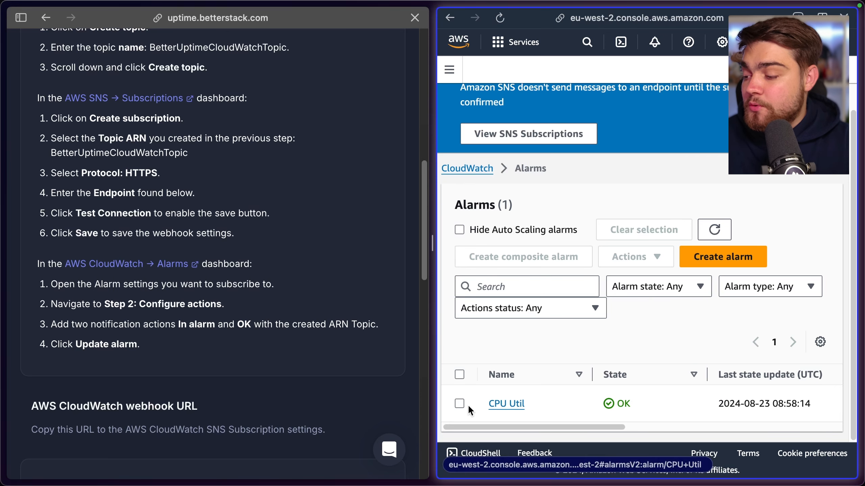
{"action": "left_click", "coordinate": [459, 404]}
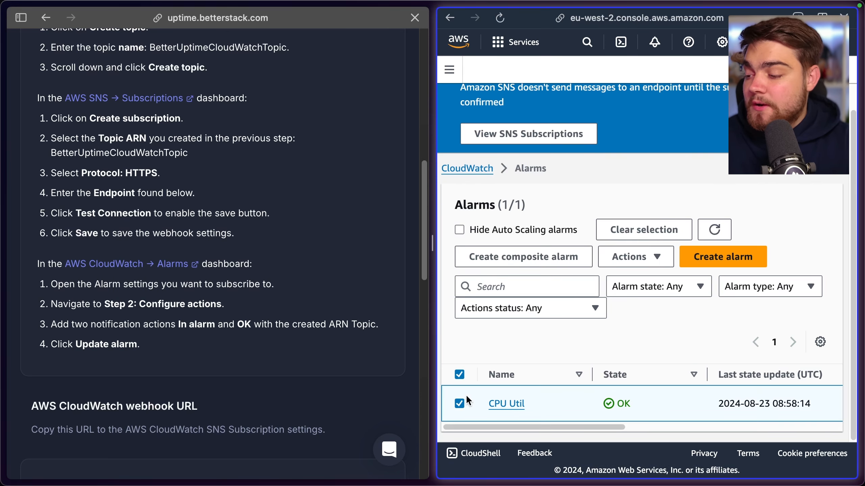
{"action": "left_click", "coordinate": [634, 261]}
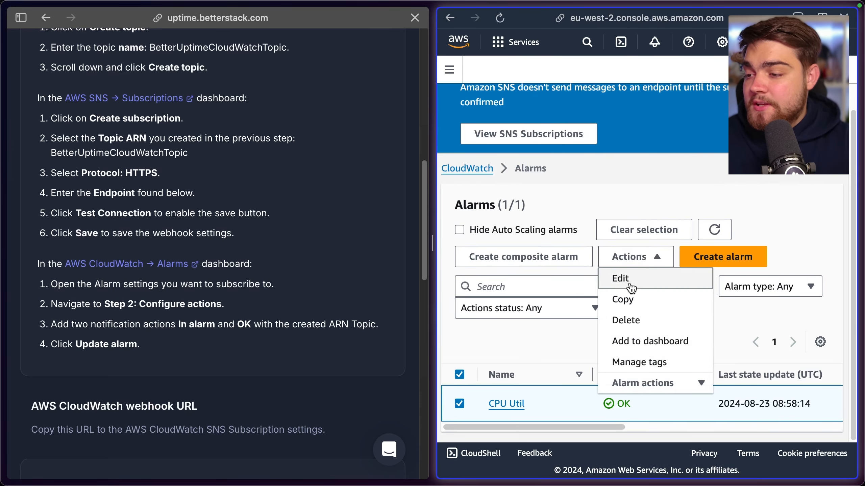
{"action": "left_click", "coordinate": [623, 279]}
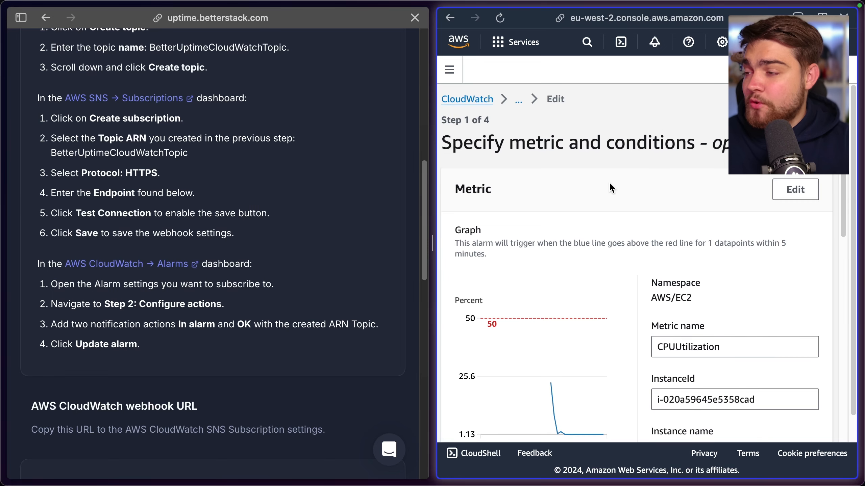
{"action": "scroll", "coordinate": [613, 204], "scroll_direction": "down", "scroll_amount": 15}
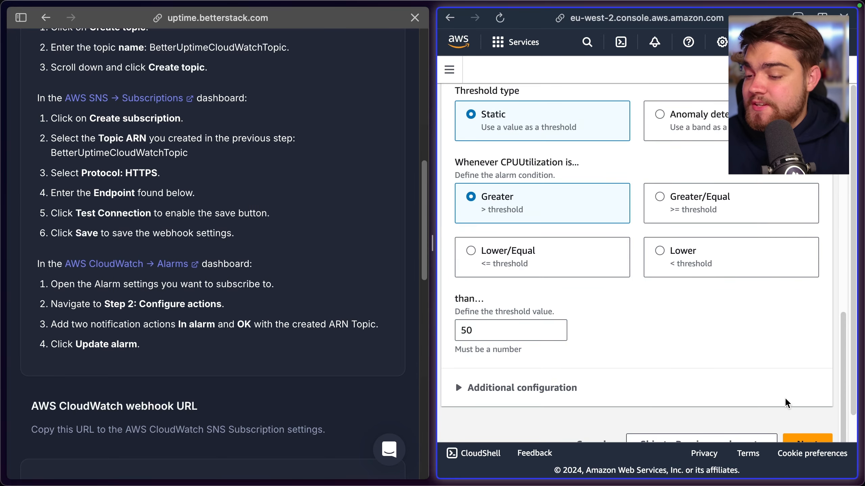
{"action": "left_click", "coordinate": [798, 413]}
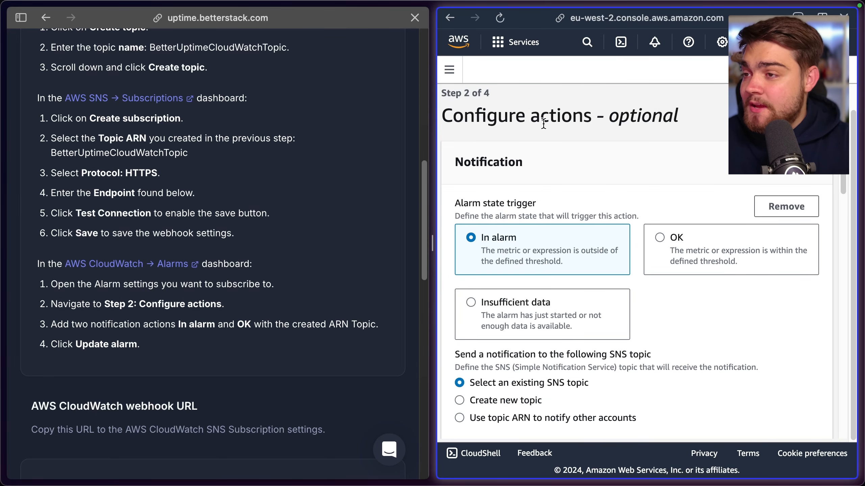
Check which alarm states the Better Stack instructions require and add a second notification to the CPU Util alarm
{"action": "scroll", "coordinate": [531, 174], "scroll_direction": "down", "scroll_amount": 3}
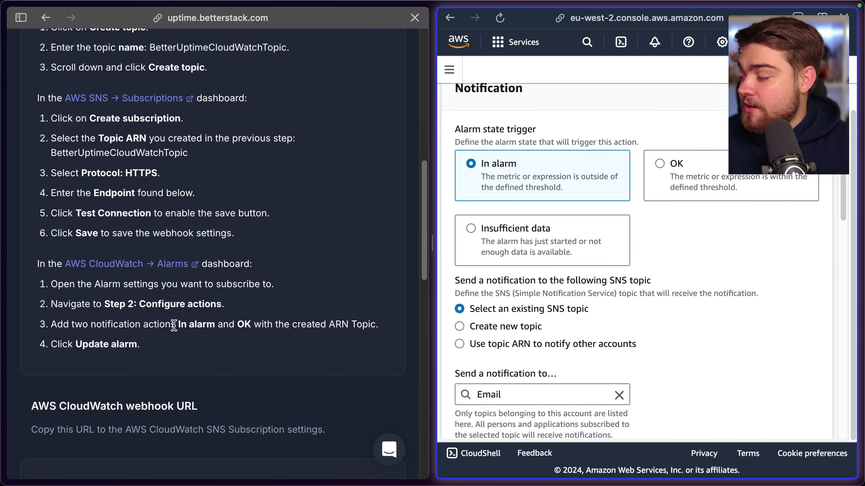
{"action": "left_click_drag", "start_coordinate": [174, 325], "coordinate": [247, 324]}
{"action": "left_click", "coordinate": [527, 104]}
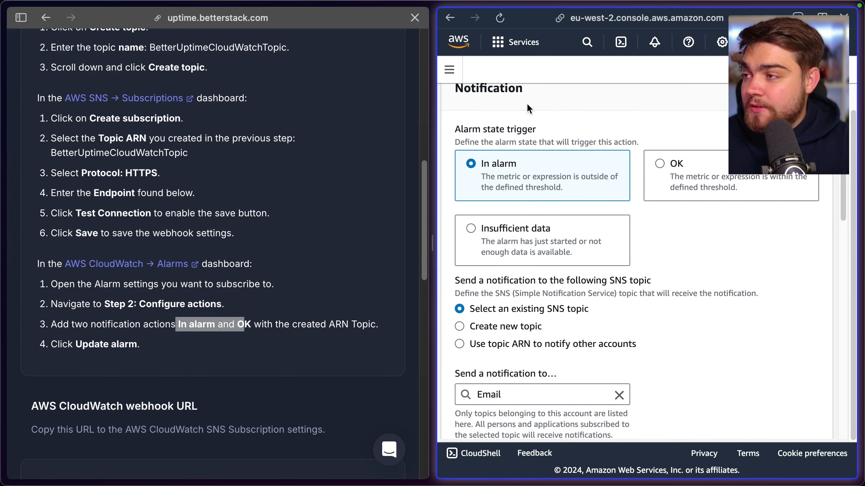
{"action": "scroll", "coordinate": [567, 233], "scroll_direction": "down", "scroll_amount": 5}
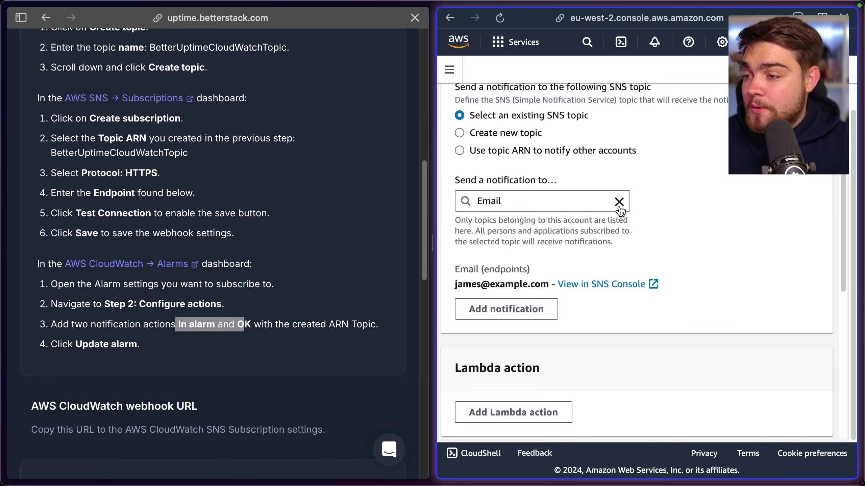
{"action": "scroll", "coordinate": [618, 197], "scroll_direction": "up", "scroll_amount": 1}
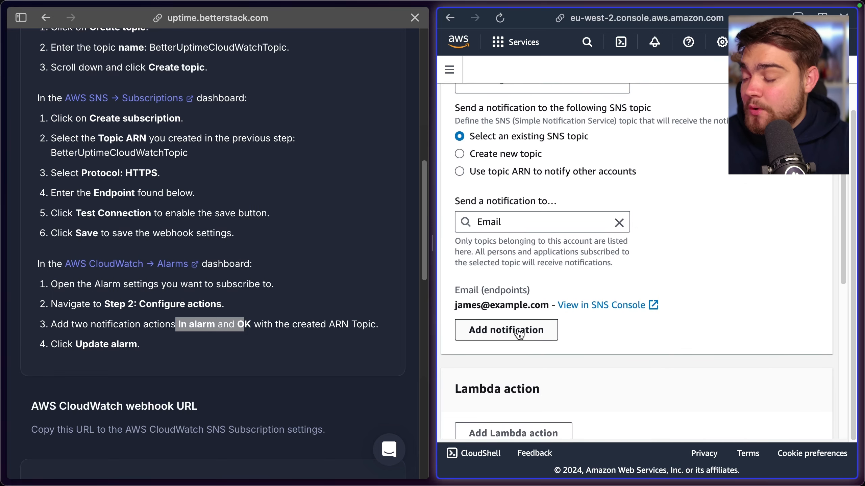
{"action": "left_click", "coordinate": [498, 333]}
{"action": "scroll", "coordinate": [543, 281], "scroll_direction": "up", "scroll_amount": 3}
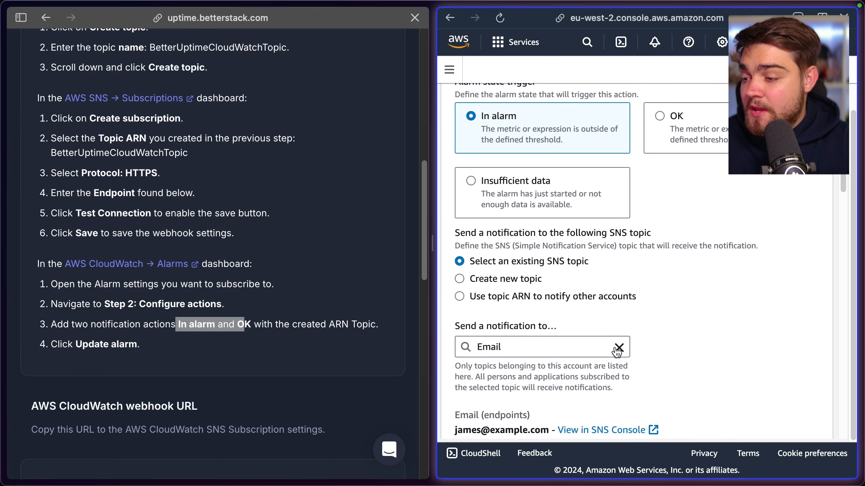
Replace the SNS topic of the first, In alarm notification with BetterUptimeCloudWatchTopic
{"action": "left_click", "coordinate": [619, 351]}
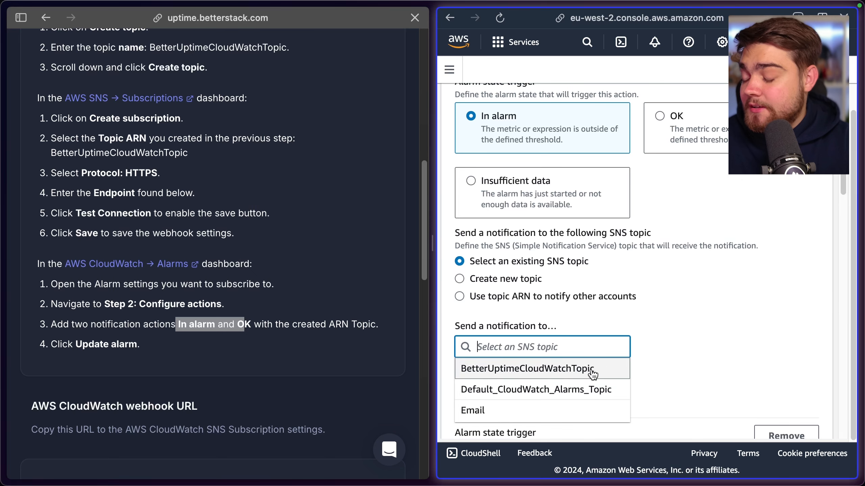
{"action": "left_click", "coordinate": [566, 376]}
{"action": "scroll", "coordinate": [567, 275], "scroll_direction": "up", "scroll_amount": 3}
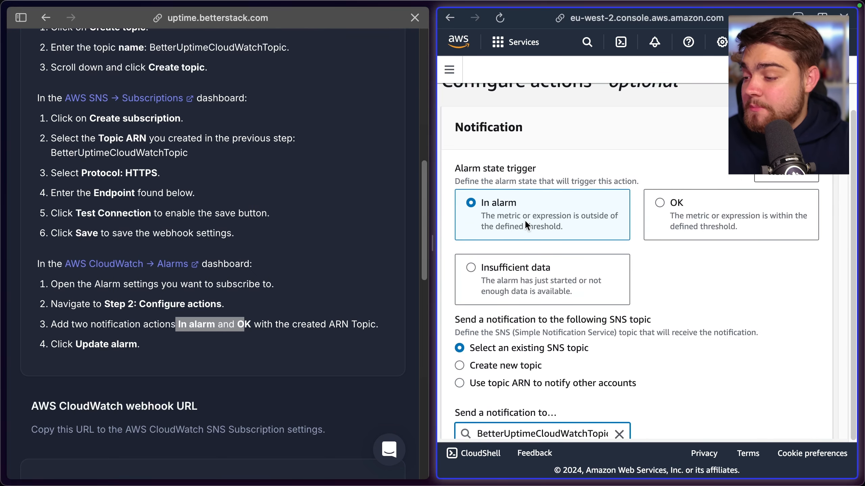
Set the CPU Util alarm's second notification to trigger on OK and send to BetterUptimeCloudWatchTopic
{"action": "scroll", "coordinate": [520, 218], "scroll_direction": "down", "scroll_amount": 10}
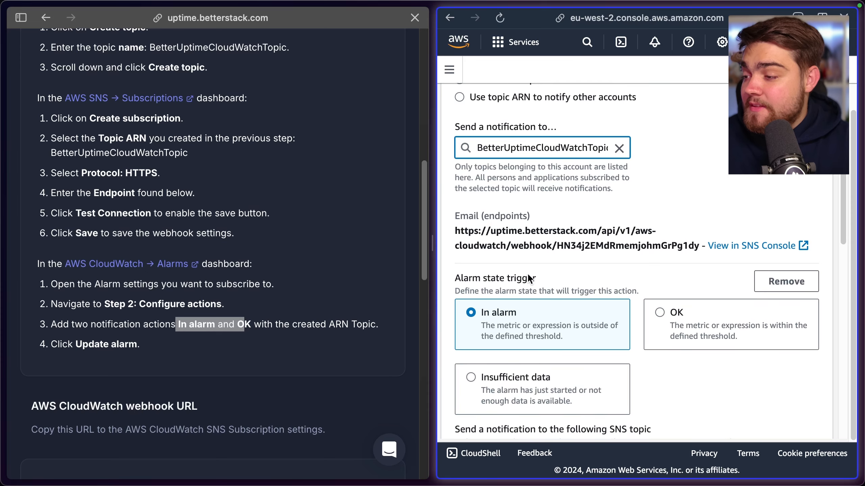
{"action": "left_click", "coordinate": [660, 230]}
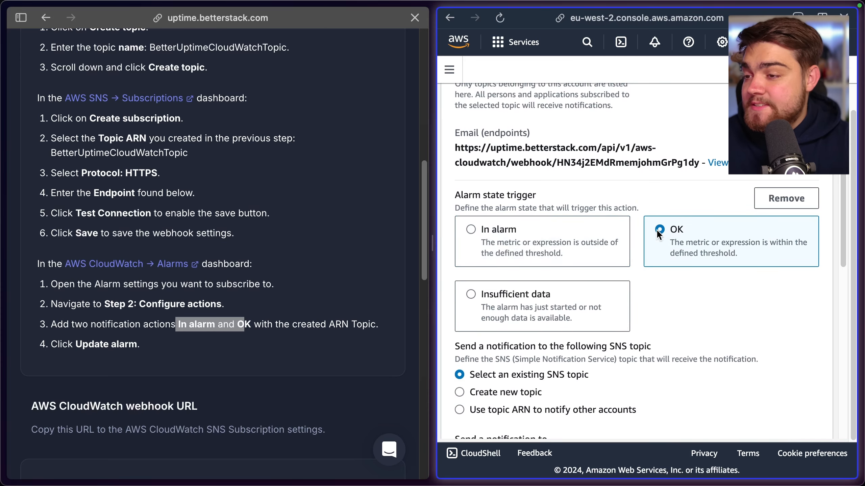
{"action": "scroll", "coordinate": [575, 345], "scroll_direction": "down", "scroll_amount": 7}
{"action": "left_click", "coordinate": [591, 224]}
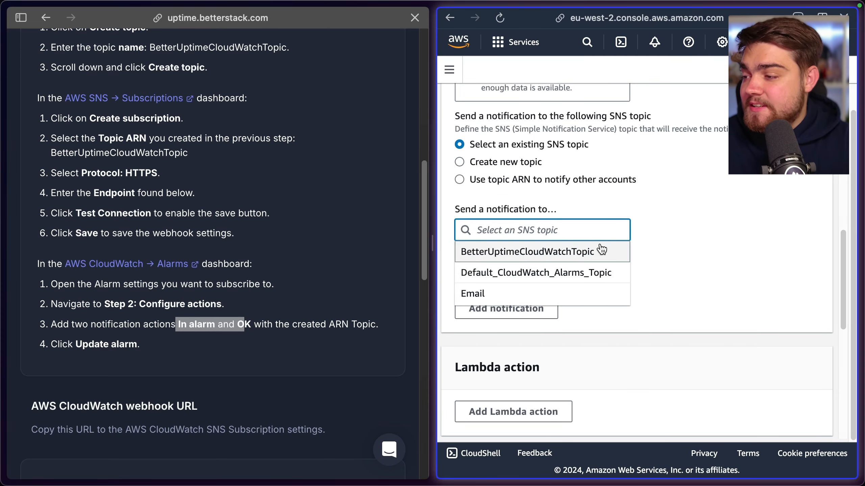
{"action": "left_click", "coordinate": [580, 254]}
{"action": "scroll", "coordinate": [613, 250], "scroll_direction": "down", "scroll_amount": 15}
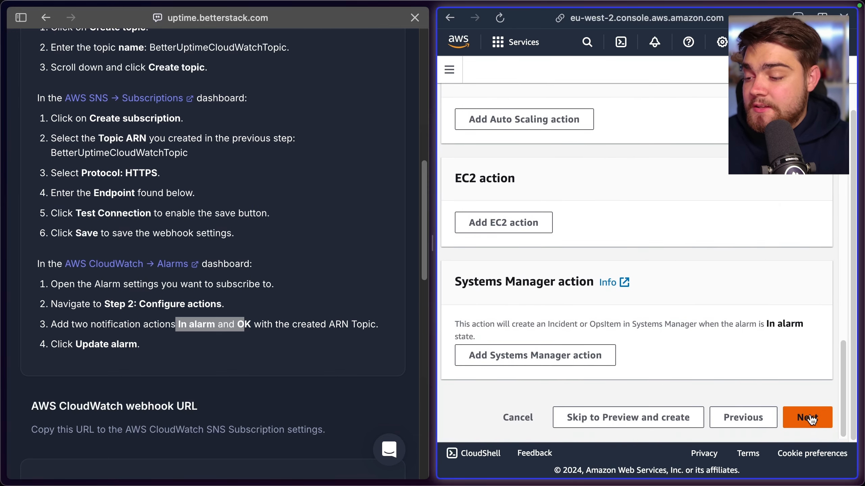
Continue through the name and preview stages without changes and update the CPU Util alarm
{"action": "left_click", "coordinate": [812, 417]}
{"action": "scroll", "coordinate": [688, 341], "scroll_direction": "down", "scroll_amount": 2}
{"action": "left_click", "coordinate": [797, 422]}
{"action": "scroll", "coordinate": [773, 402], "scroll_direction": "down", "scroll_amount": 10}
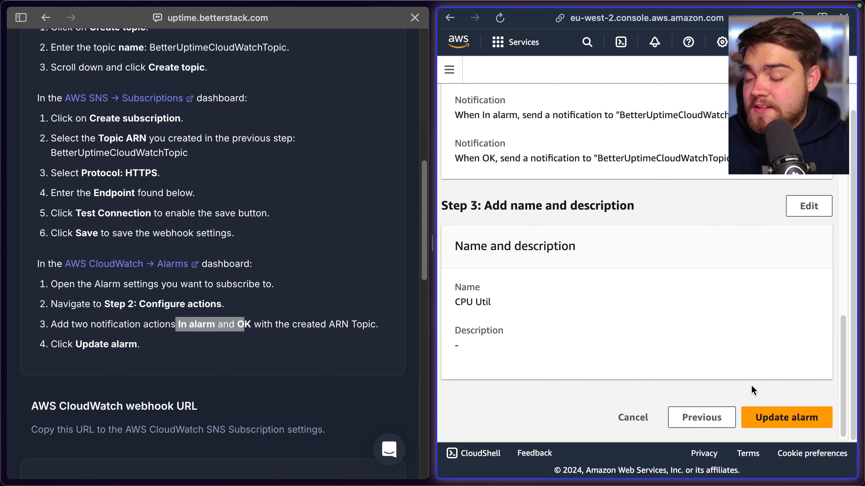
{"action": "left_click", "coordinate": [780, 417]}
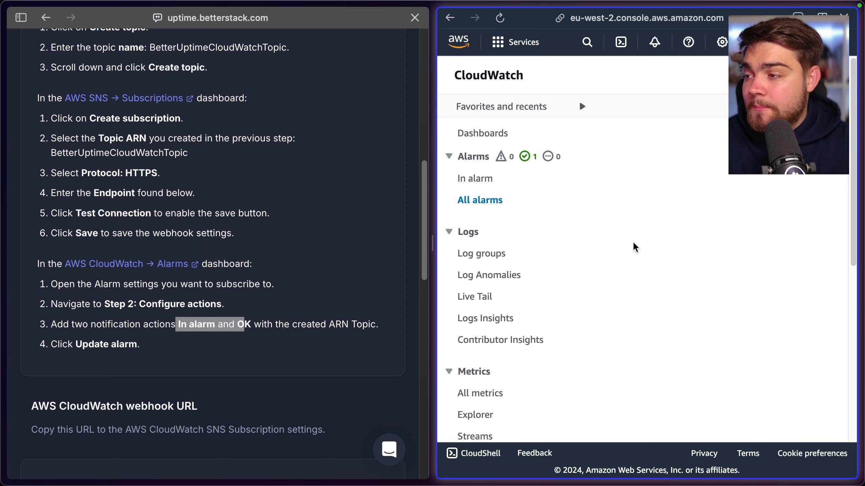
Turn off push notifications in the Better Stack integration's on-call escalation, keeping e-mail, and save the integration
{"action": "left_click", "coordinate": [259, 244]}
{"action": "scroll", "coordinate": [258, 244], "scroll_direction": "down", "scroll_amount": 3}
{"action": "scroll", "coordinate": [269, 266], "scroll_direction": "down", "scroll_amount": 5}
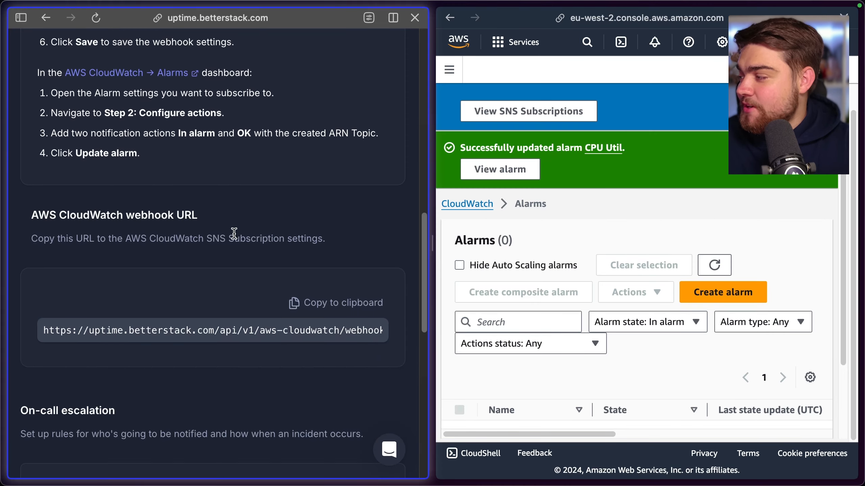
{"action": "scroll", "coordinate": [198, 186], "scroll_direction": "down", "scroll_amount": 4}
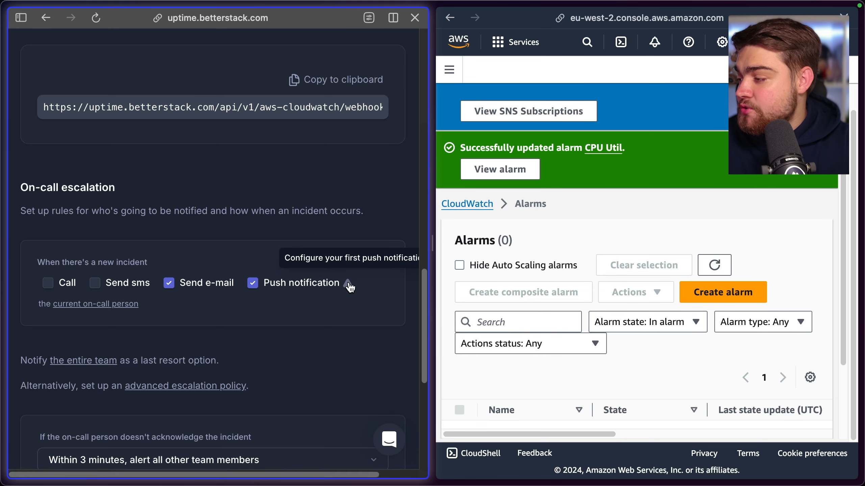
{"action": "mouse_move", "coordinate": [345, 285]}
{"action": "scroll", "coordinate": [254, 305], "scroll_direction": "down", "scroll_amount": 2}
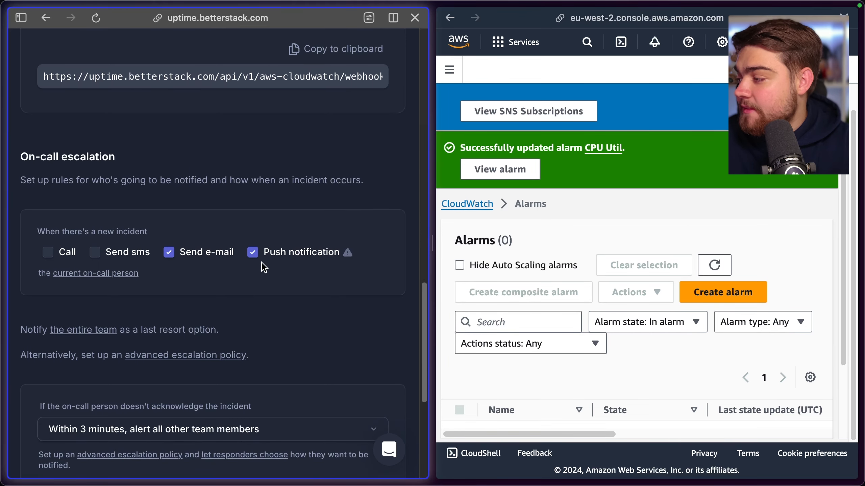
{"action": "left_click", "coordinate": [253, 252]}
{"action": "scroll", "coordinate": [257, 264], "scroll_direction": "down", "scroll_amount": 5}
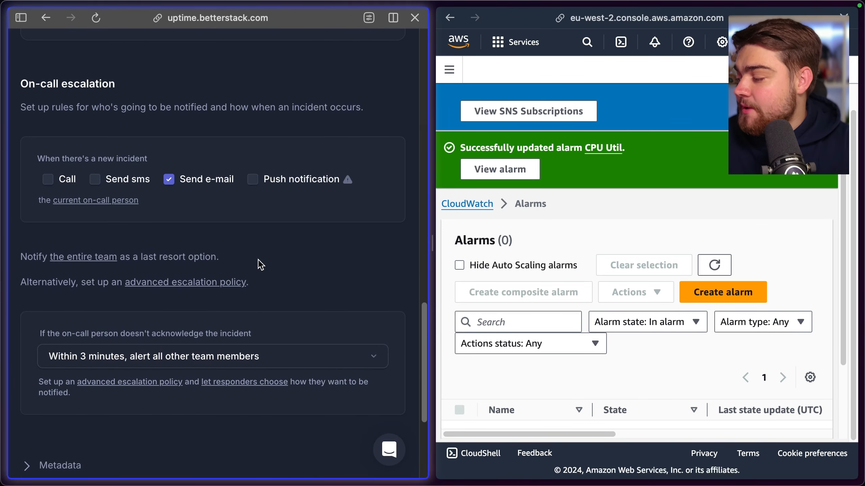
{"action": "scroll", "coordinate": [181, 315], "scroll_direction": "down", "scroll_amount": 5}
{"action": "left_click", "coordinate": [59, 361]}
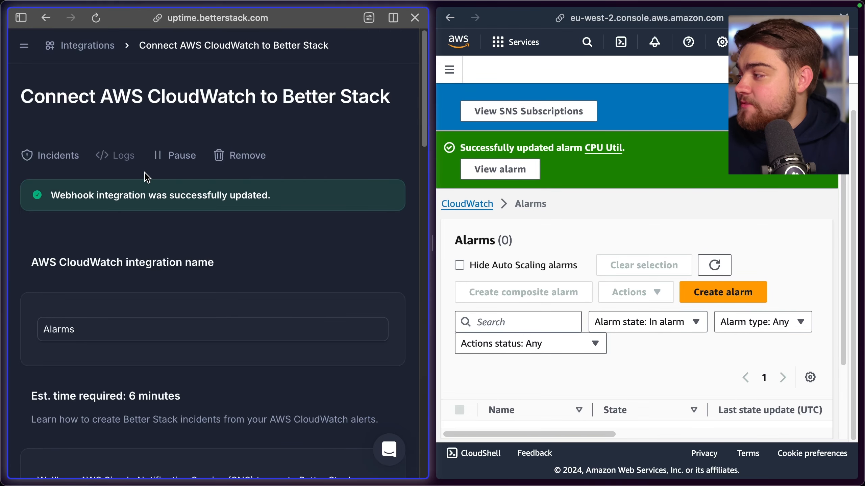
Check the Better Stack Alarms integration's incidents and the alarm list in CloudWatch
{"action": "left_click", "coordinate": [64, 162]}
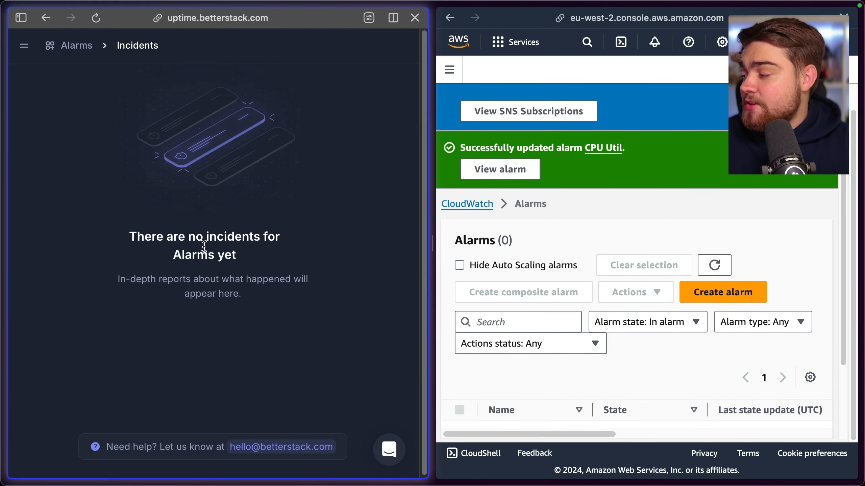
{"action": "left_click", "coordinate": [624, 227]}
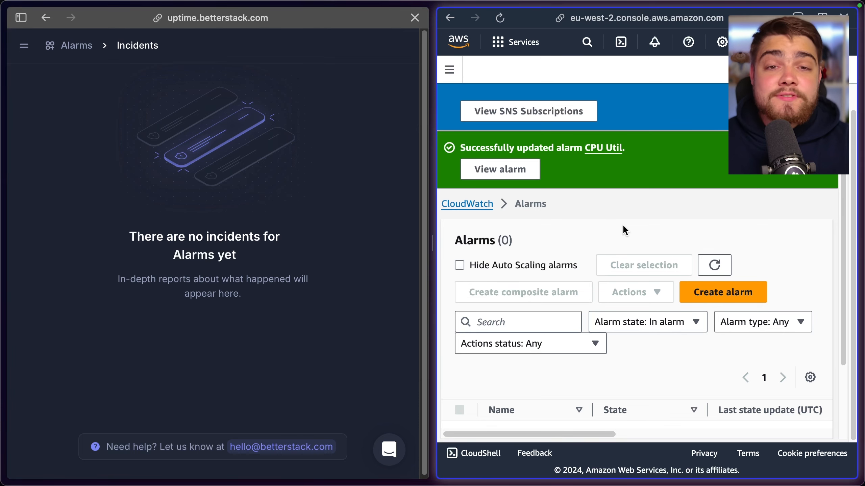
{"action": "scroll", "coordinate": [618, 226], "scroll_direction": "down", "scroll_amount": 1}
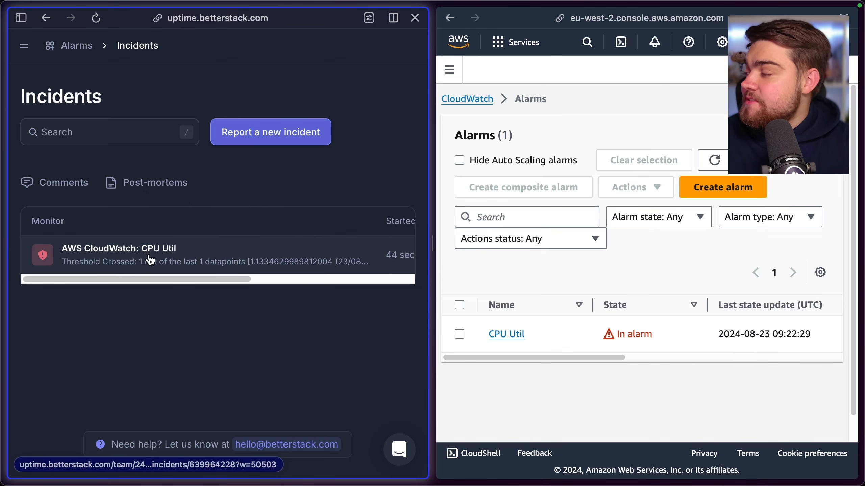
Open the AWS CloudWatch: CPU Util incident in Better Stack and read its cause
{"action": "mouse_move", "coordinate": [168, 280]}
{"action": "left_mouse_down"}
{"action": "mouse_move", "coordinate": [327, 275]}
{"action": "mouse_move", "coordinate": [166, 284]}
{"action": "left_mouse_up"}
{"action": "left_click", "coordinate": [138, 253]}
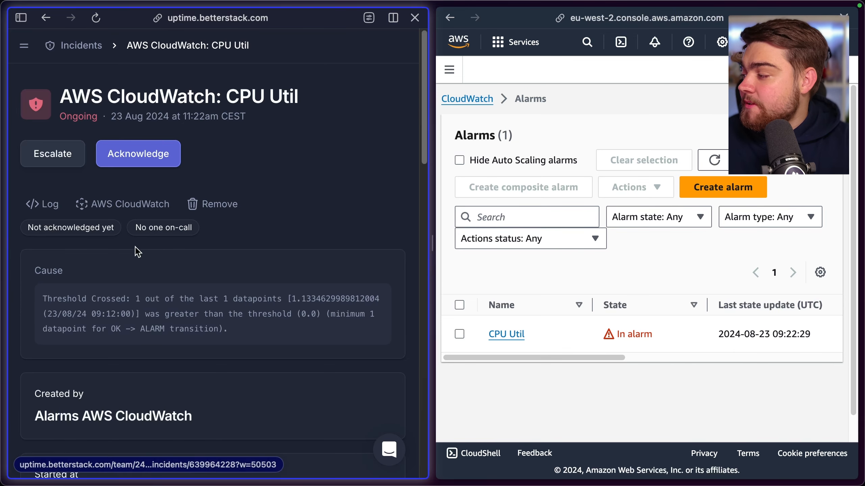
{"action": "scroll", "coordinate": [111, 299], "scroll_direction": "down", "scroll_amount": 1}
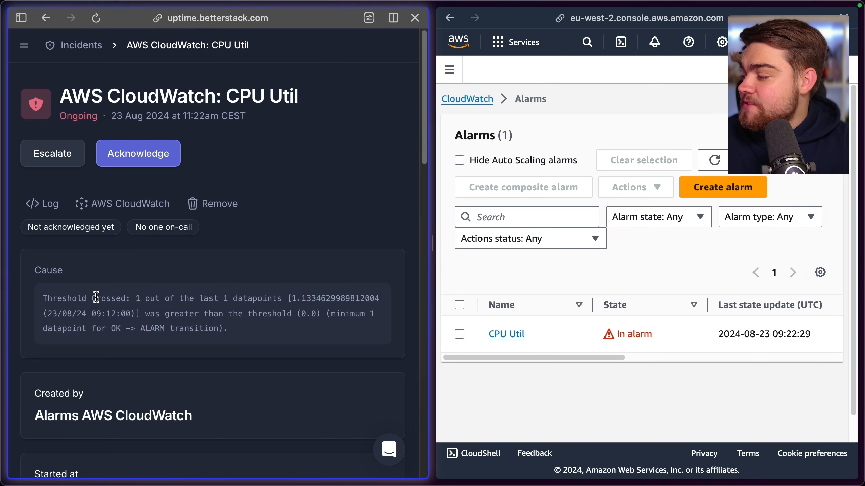
{"action": "left_click_drag", "start_coordinate": [62, 299], "coordinate": [121, 297]}
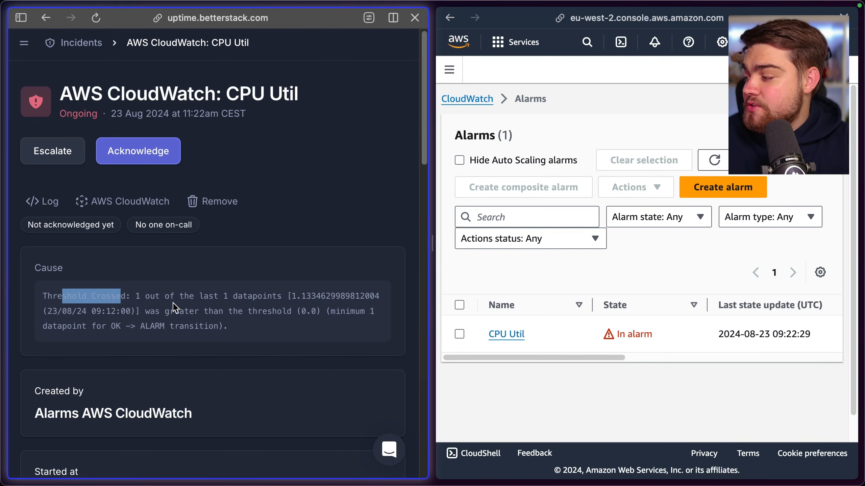
{"action": "left_click_drag", "start_coordinate": [285, 307], "coordinate": [338, 296]}
{"action": "scroll", "coordinate": [238, 276], "scroll_direction": "up", "scroll_amount": 1}
{"action": "left_click", "coordinate": [248, 167]}
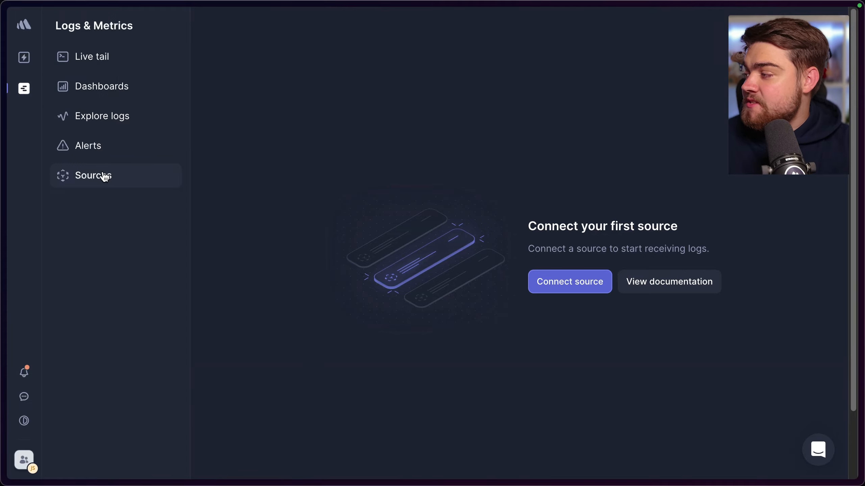
Create a Better Stack logs source named AWS CloudWatch with the Amazon CloudWatch platform
{"action": "left_click", "coordinate": [550, 287]}
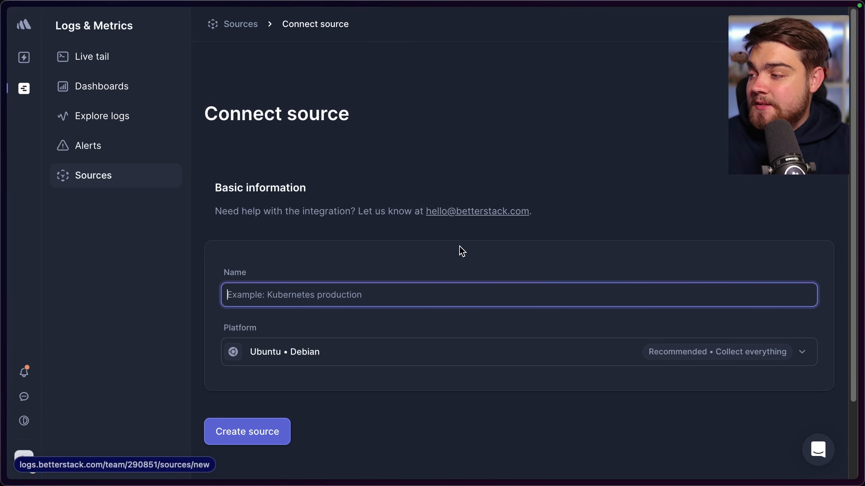
{"action": "left_click", "coordinate": [284, 292]}
{"action": "type", "text": "AWS CloudWatch"}
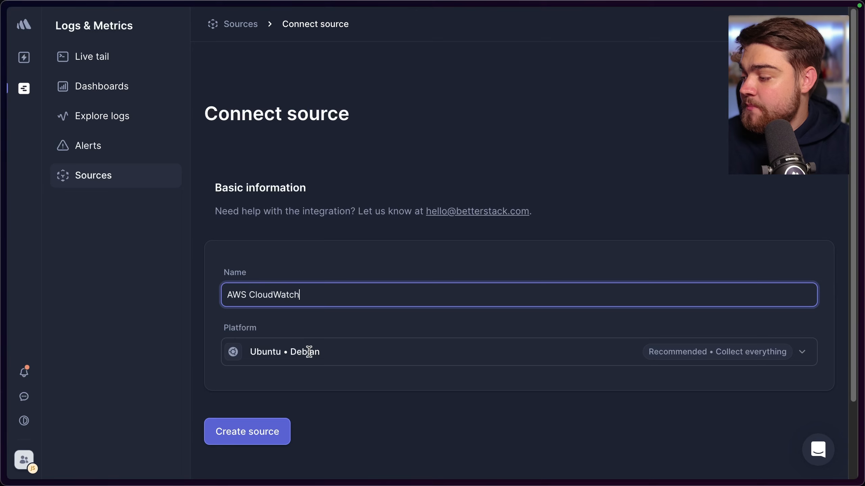
{"action": "left_click", "coordinate": [310, 351]}
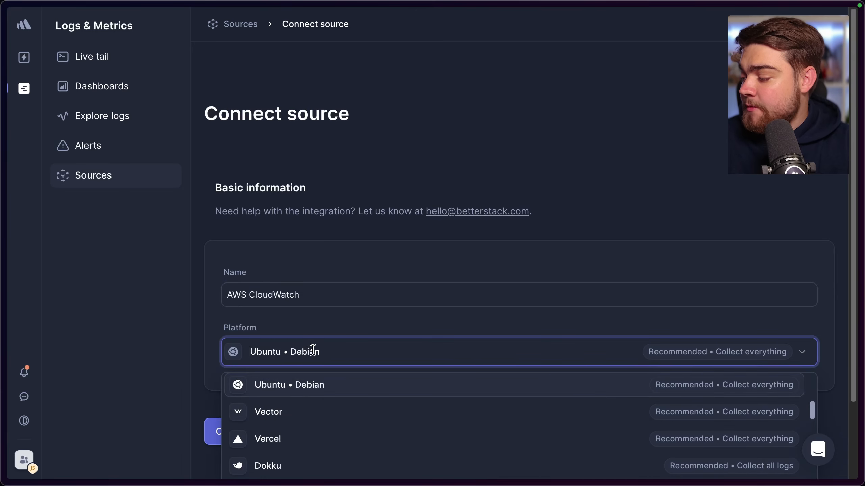
{"action": "type", "text": "CLo"}
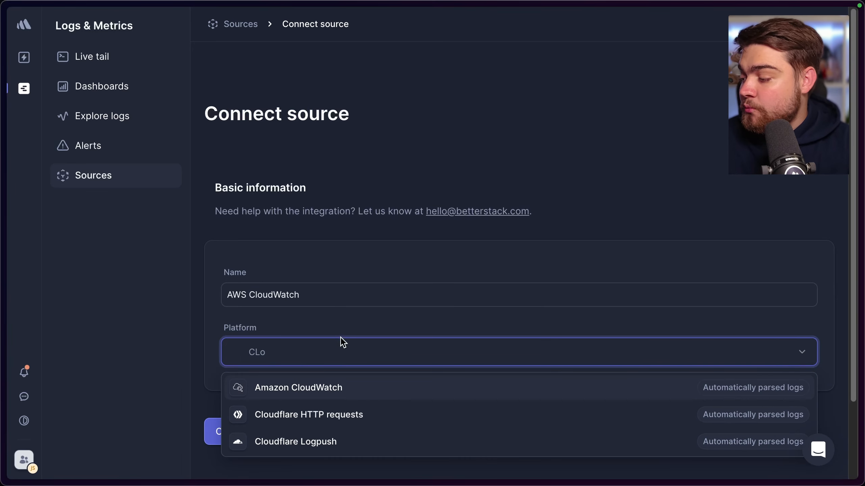
{"action": "left_click", "coordinate": [353, 388]}
{"action": "scroll", "coordinate": [357, 336], "scroll_direction": "down", "scroll_amount": 1}
{"action": "left_click", "coordinate": [260, 422]}
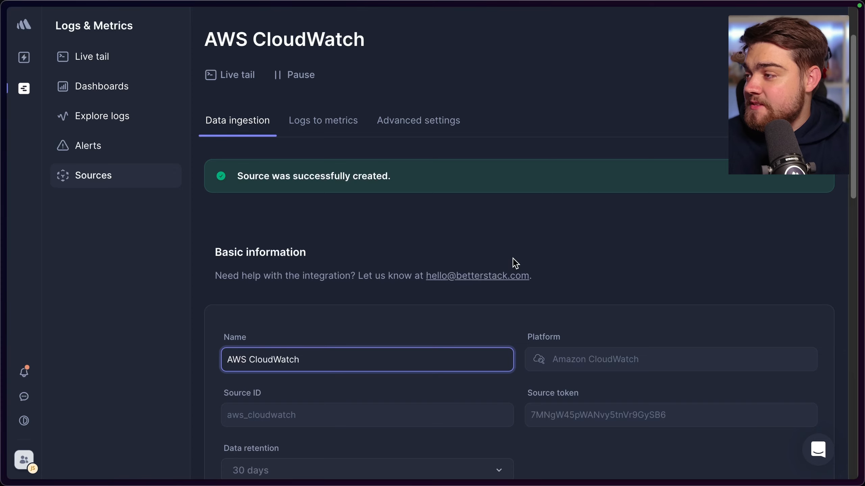
Copy the source token of the AWS CloudWatch source and look further down its data ingestion settings
{"action": "scroll", "coordinate": [538, 290], "scroll_direction": "down", "scroll_amount": 1}
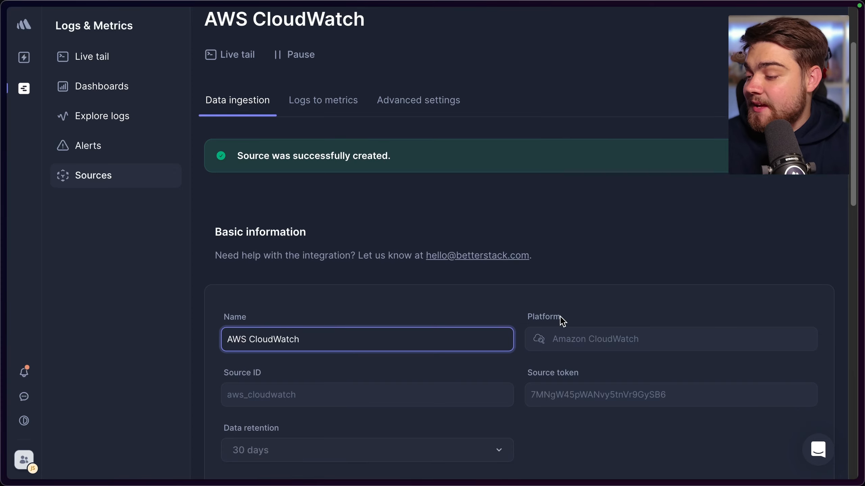
{"action": "left_click", "coordinate": [591, 398]}
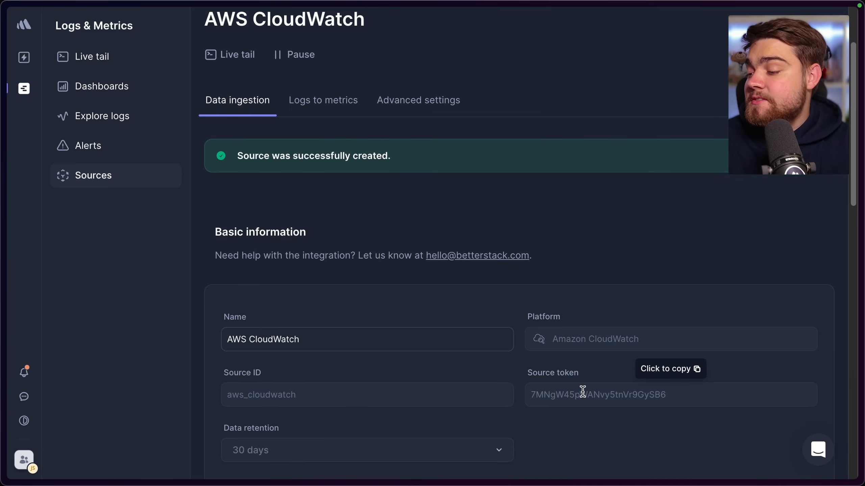
{"action": "scroll", "coordinate": [585, 361], "scroll_direction": "down", "scroll_amount": 1}
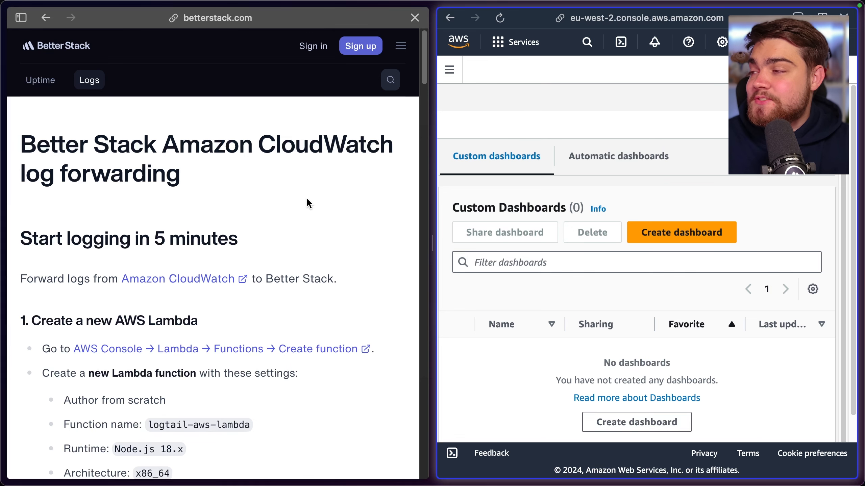
Review the log forwarding instructions, search the AWS services for Lambda and start creating a new function
{"action": "scroll", "coordinate": [280, 218], "scroll_direction": "down", "scroll_amount": 5}
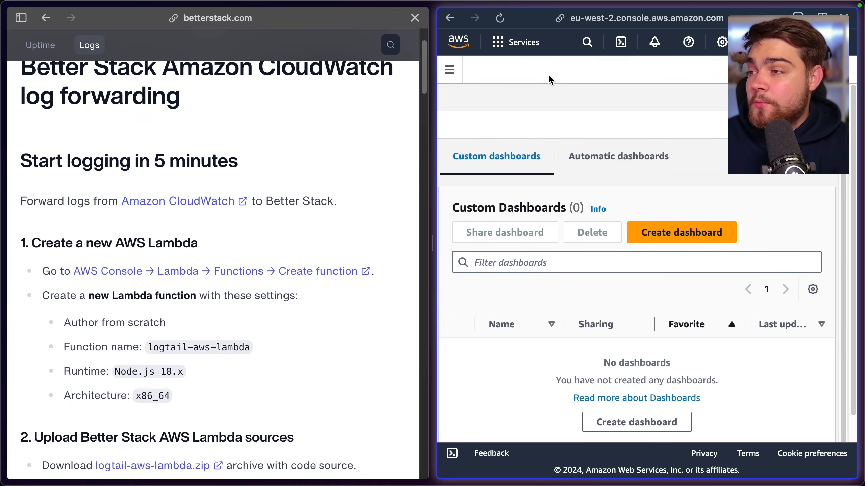
{"action": "left_click", "coordinate": [587, 44]}
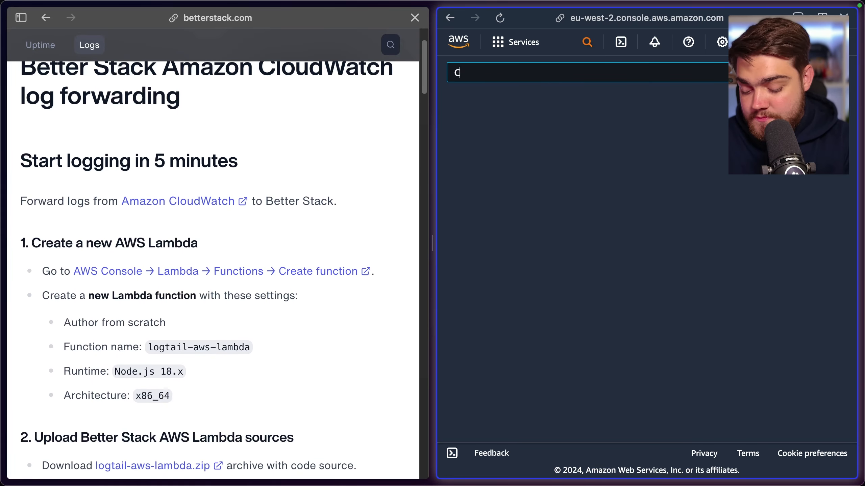
{"action": "type", "text": "Lamdba"}
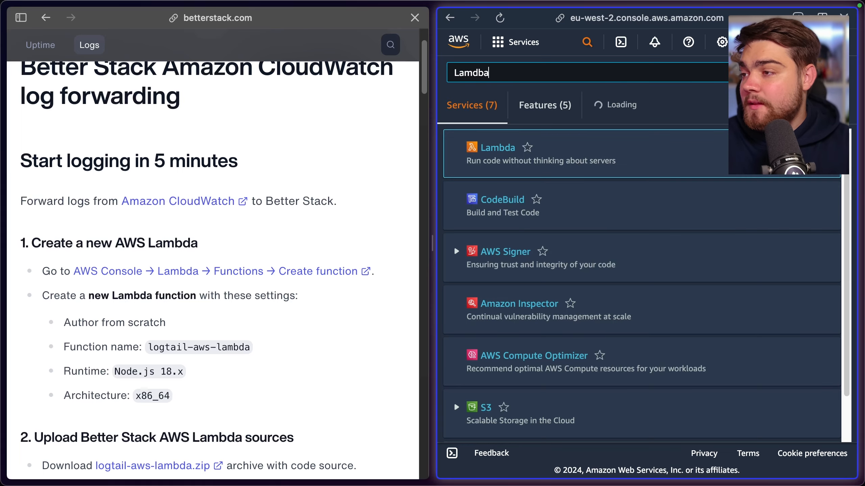
{"action": "left_click", "coordinate": [497, 161]}
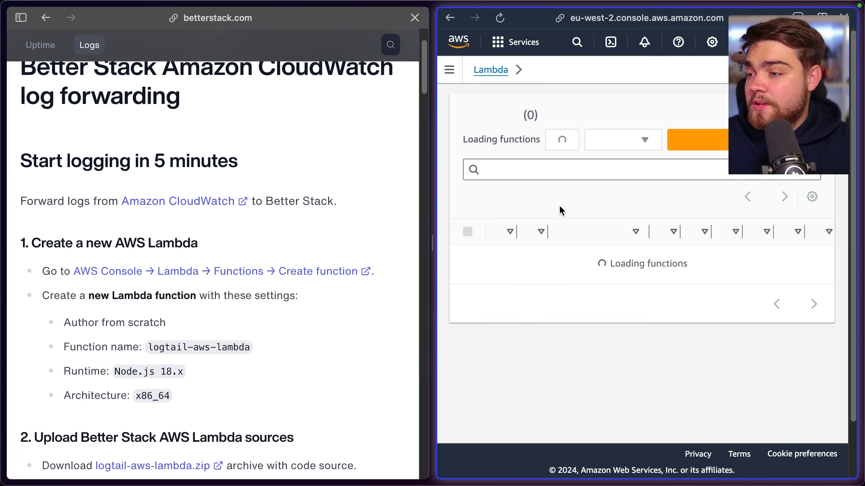
{"action": "left_click", "coordinate": [701, 140]}
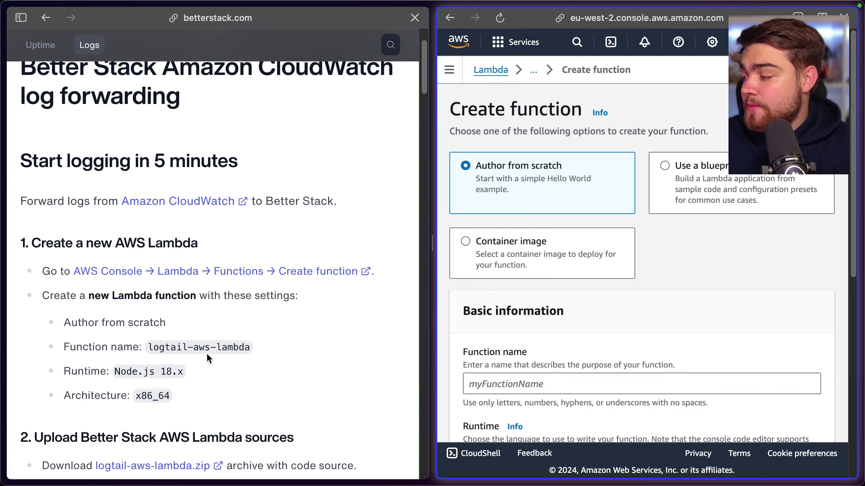
Copy the function name logtail-aws-lambda from the Better Stack instructions into the new Lambda function's name
{"action": "left_click", "coordinate": [196, 347]}
{"action": "left_click_drag", "start_coordinate": [148, 347], "coordinate": [251, 345]}
{"action": "key", "text": "super+c"}
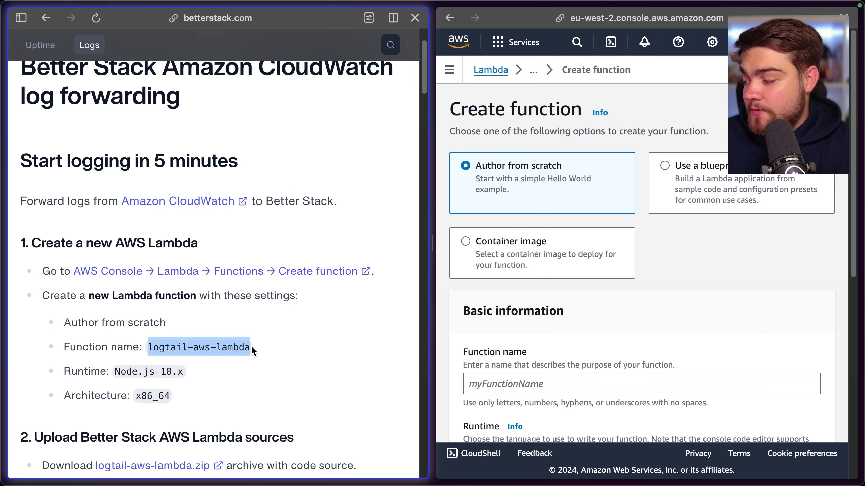
{"action": "scroll", "coordinate": [498, 239], "scroll_direction": "down", "scroll_amount": 2}
{"action": "scroll", "coordinate": [498, 240], "scroll_direction": "down", "scroll_amount": 2}
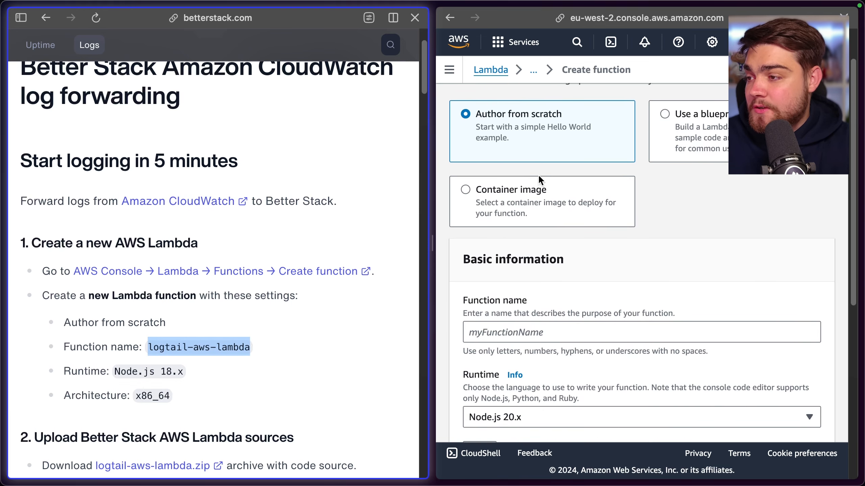
{"action": "left_click", "coordinate": [561, 314]}
{"action": "key", "text": "super+v"}
Set the new Lambda function's runtime to Node.js 18.x, keep the x86_64 architecture and create the function
{"action": "scroll", "coordinate": [552, 317], "scroll_direction": "down", "scroll_amount": 4}
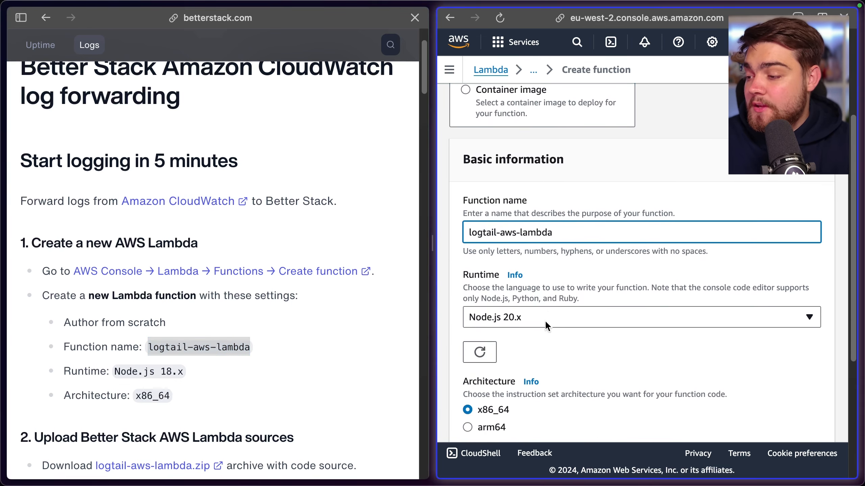
{"action": "left_click", "coordinate": [544, 322]}
{"action": "scroll", "coordinate": [551, 195], "scroll_direction": "down", "scroll_amount": 1}
{"action": "scroll", "coordinate": [551, 198], "scroll_direction": "down", "scroll_amount": 3}
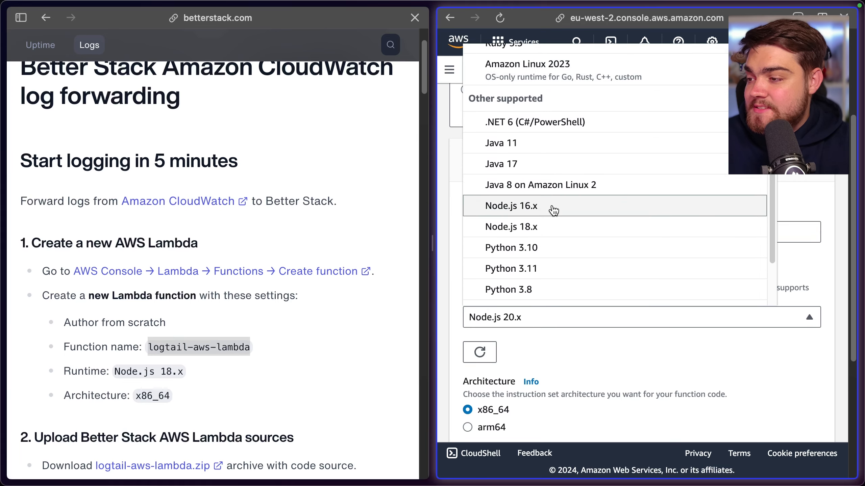
{"action": "left_click", "coordinate": [550, 238]}
{"action": "scroll", "coordinate": [521, 286], "scroll_direction": "down", "scroll_amount": 2}
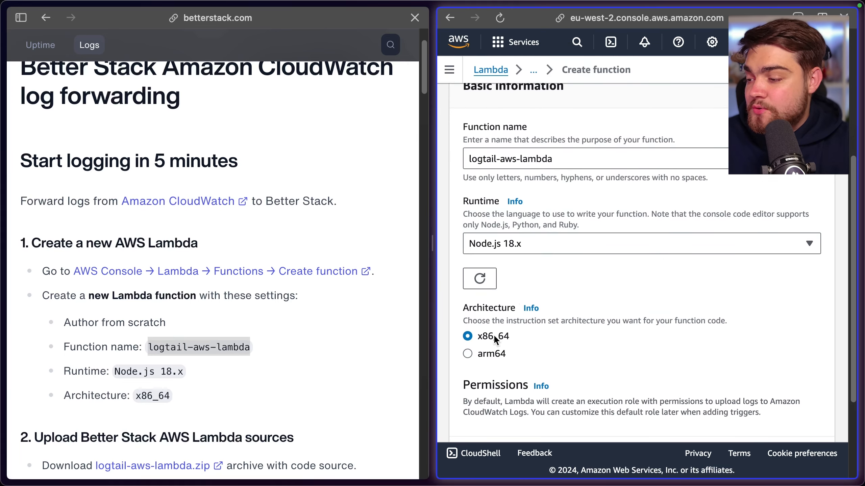
{"action": "scroll", "coordinate": [539, 300], "scroll_direction": "down", "scroll_amount": 3}
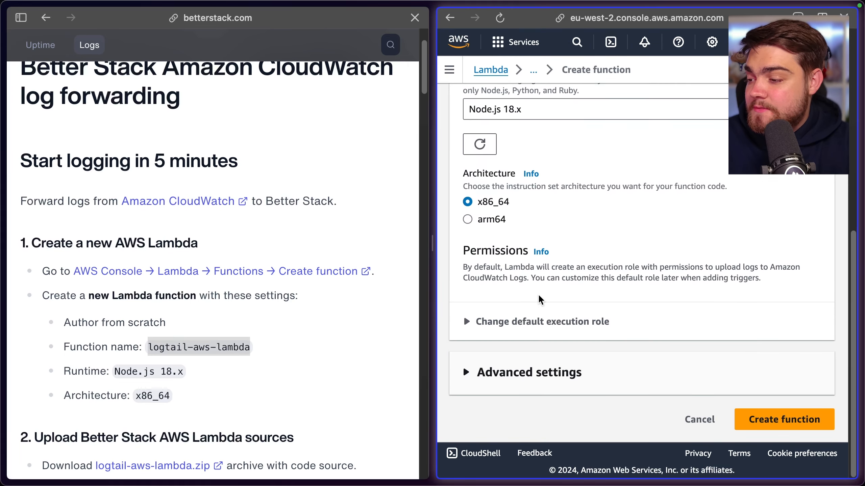
{"action": "left_click", "coordinate": [767, 418]}
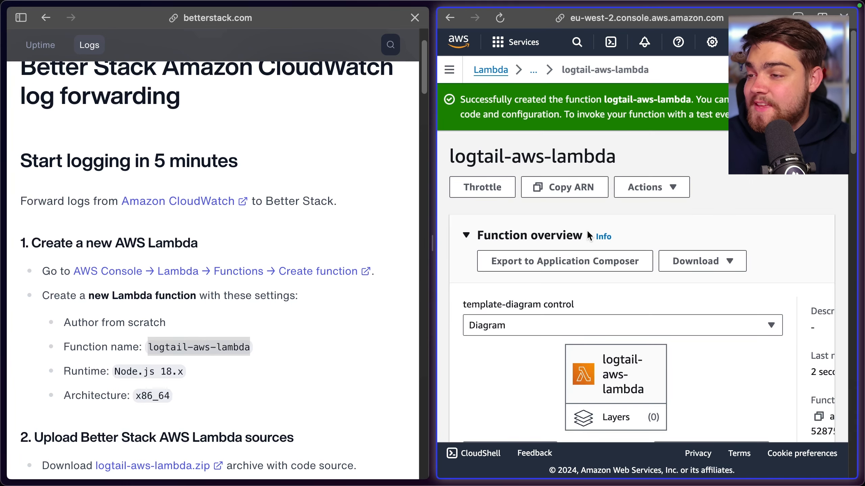
Upload the logtail-aws-lambda.zip archive as the code source of the logtail-aws-lambda function and save it
{"action": "scroll", "coordinate": [613, 215], "scroll_direction": "down", "scroll_amount": 10}
{"action": "scroll", "coordinate": [623, 223], "scroll_direction": "up", "scroll_amount": 3}
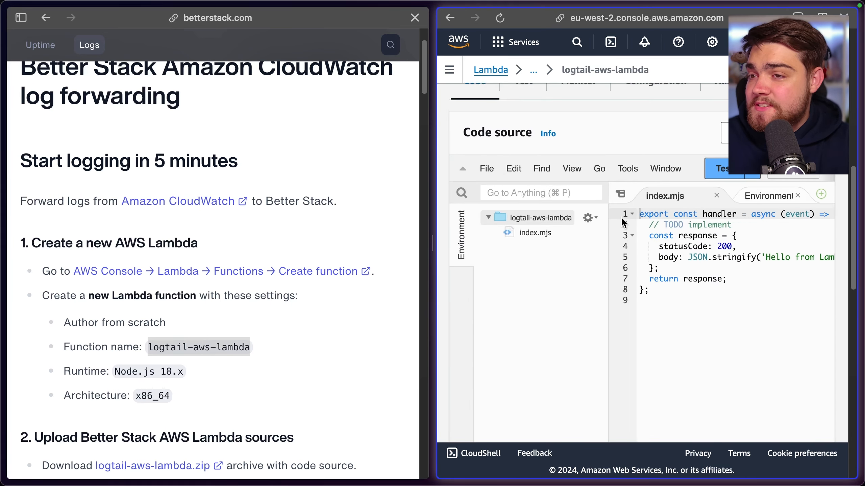
{"action": "scroll", "coordinate": [623, 224], "scroll_direction": "up", "scroll_amount": 1}
{"action": "scroll", "coordinate": [300, 290], "scroll_direction": "down", "scroll_amount": 5}
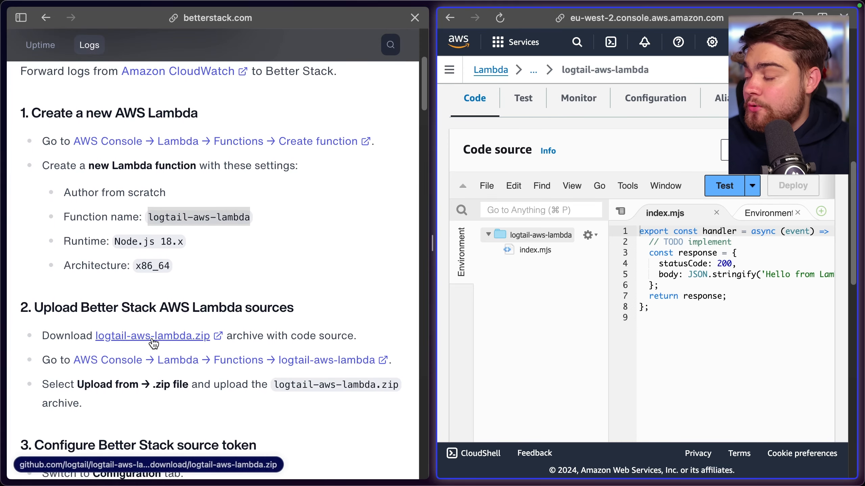
{"action": "scroll", "coordinate": [190, 340], "scroll_direction": "down", "scroll_amount": 1}
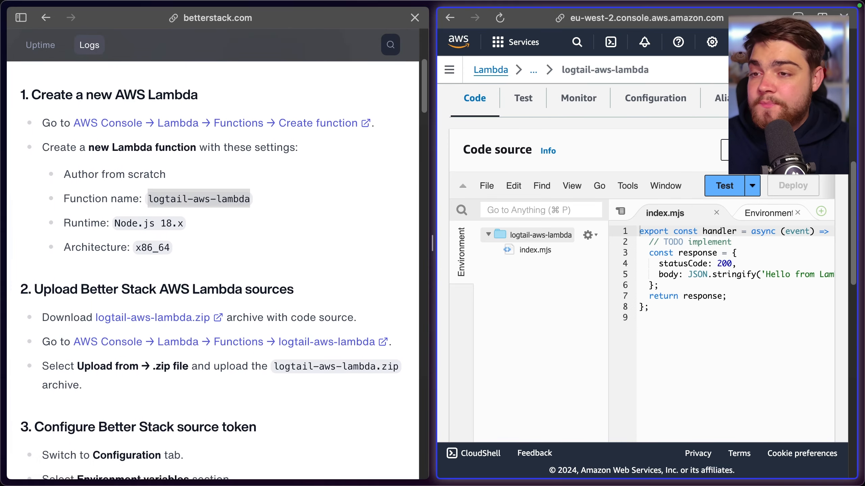
{"action": "left_click", "coordinate": [759, 150]}
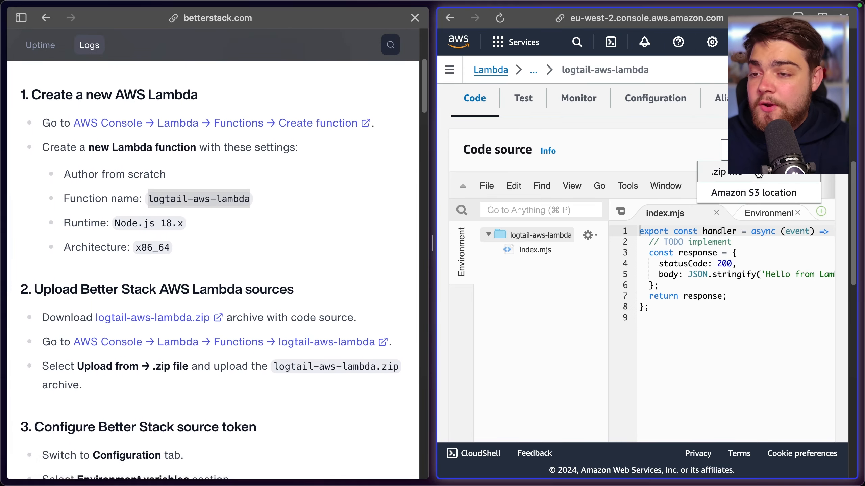
{"action": "left_click", "coordinate": [734, 179]}
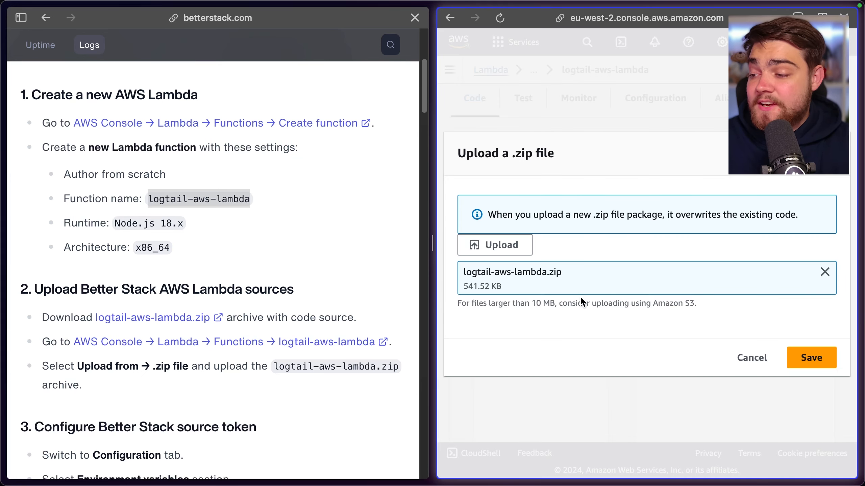
{"action": "left_click", "coordinate": [813, 357]}
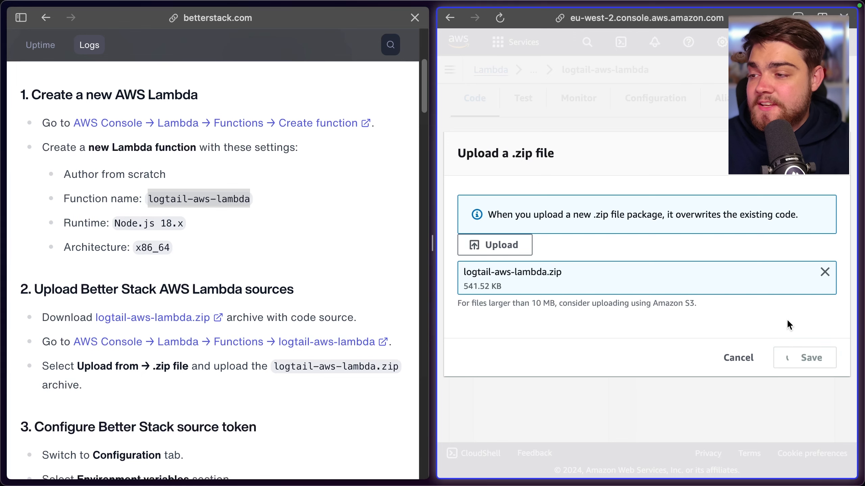
{"action": "scroll", "coordinate": [588, 322], "scroll_direction": "down", "scroll_amount": 2}
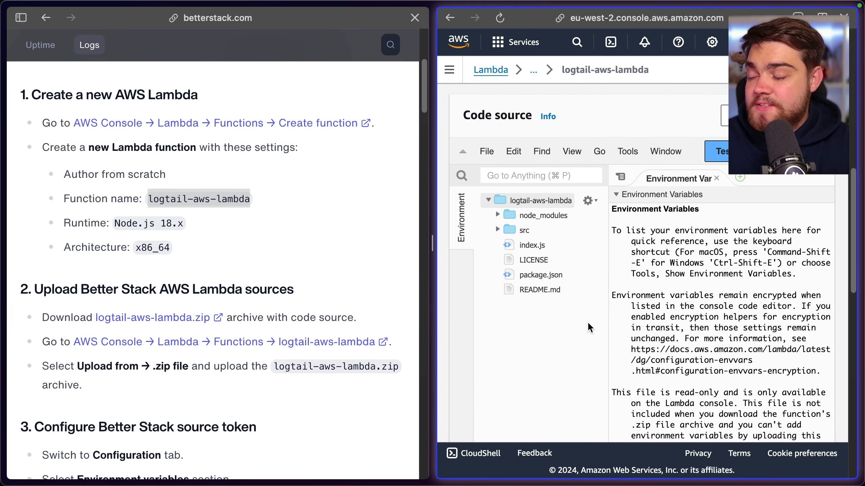
Check the source token instructions and open the environment variables in the Lambda function's configuration for editing
{"action": "scroll", "coordinate": [331, 298], "scroll_direction": "down", "scroll_amount": 5}
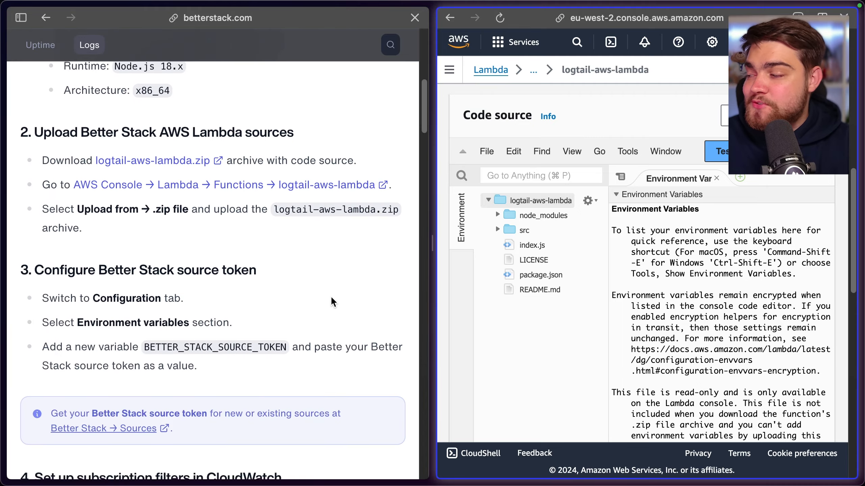
{"action": "scroll", "coordinate": [642, 321], "scroll_direction": "up", "scroll_amount": 10}
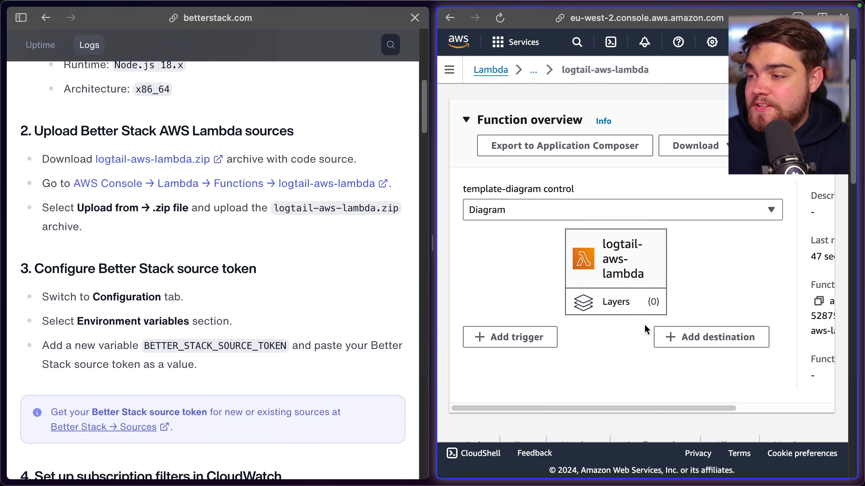
{"action": "scroll", "coordinate": [642, 321], "scroll_direction": "down", "scroll_amount": 6}
{"action": "left_click", "coordinate": [644, 235]}
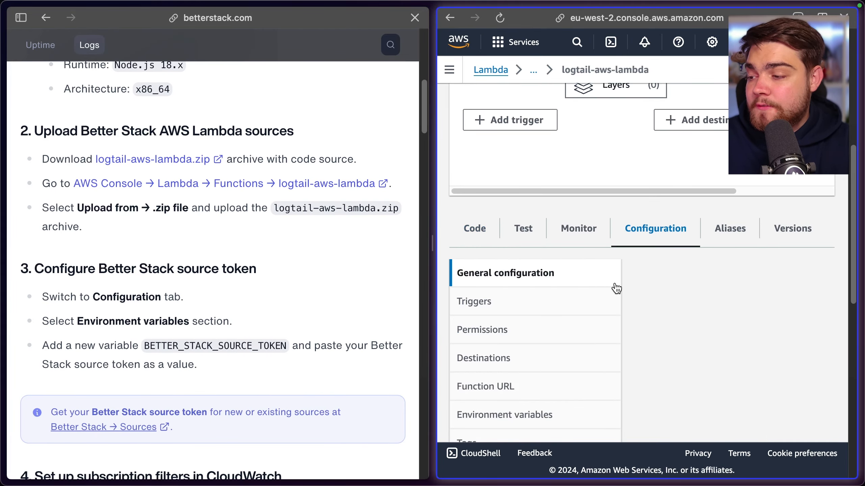
{"action": "scroll", "coordinate": [609, 296], "scroll_direction": "down", "scroll_amount": 3}
{"action": "left_click", "coordinate": [537, 336]}
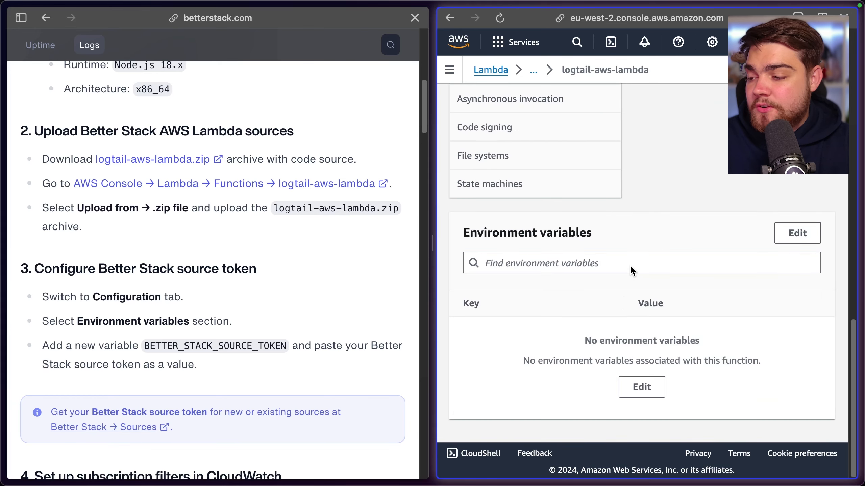
{"action": "left_click", "coordinate": [642, 387]}
Copy the variable name BETTER_STACK_SOURCE_TOKEN from the Better Stack instructions into the environment variable's key
{"action": "left_click", "coordinate": [552, 278]}
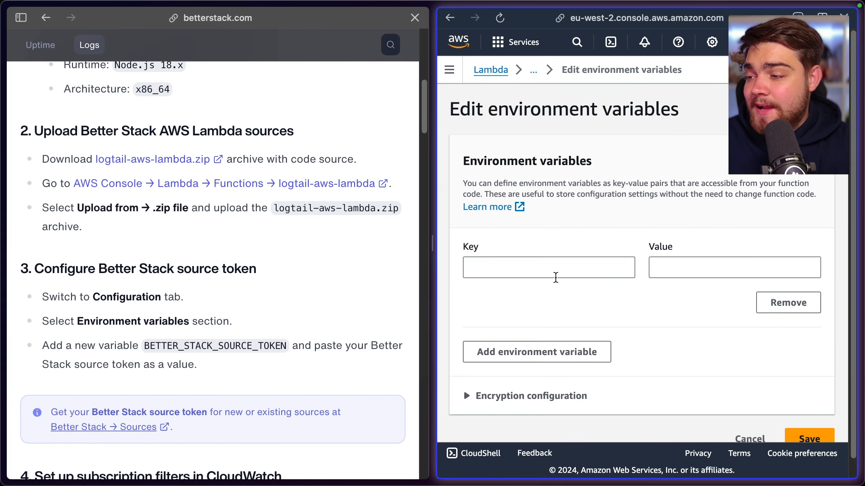
{"action": "left_click", "coordinate": [542, 270]}
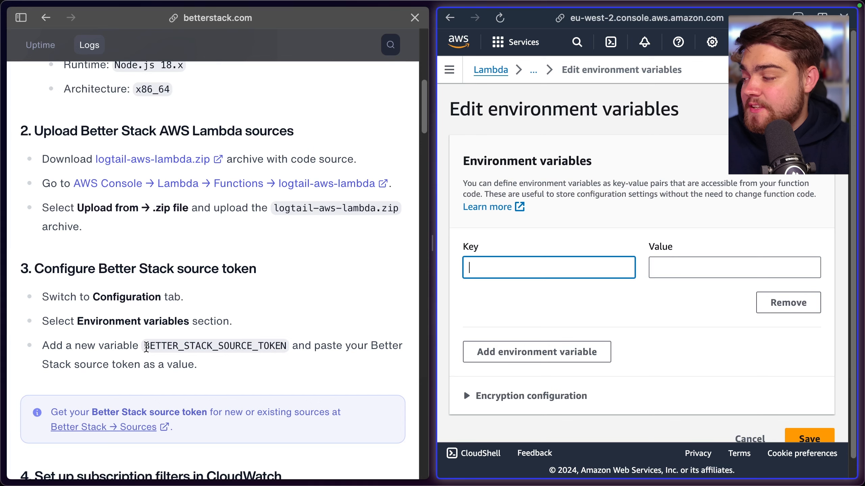
{"action": "left_click_drag", "start_coordinate": [146, 348], "coordinate": [300, 346]}
{"action": "key", "text": "super+c"}
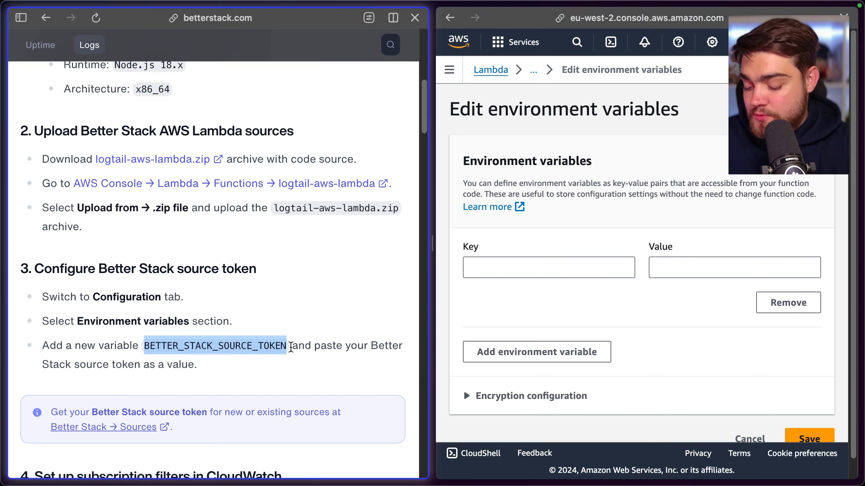
{"action": "left_click", "coordinate": [564, 274]}
{"action": "key", "text": "super+v"}
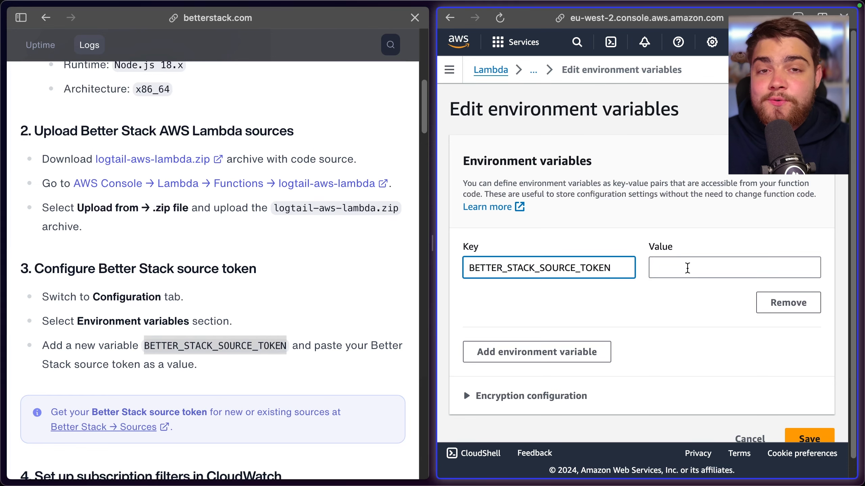
Paste the Better Stack source token as the environment variable's value and save the environment variables
{"action": "left_click", "coordinate": [711, 262]}
{"action": "key", "text": "super+v"}
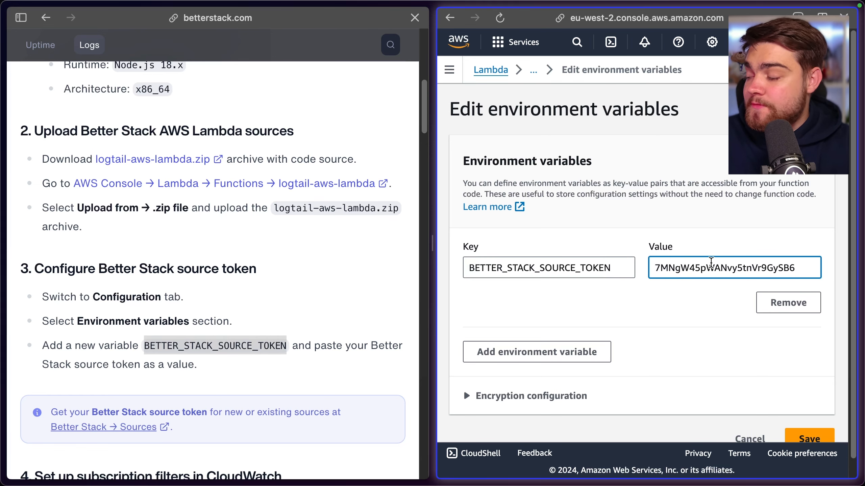
{"action": "scroll", "coordinate": [699, 324], "scroll_direction": "down", "scroll_amount": 1}
{"action": "left_click", "coordinate": [812, 426]}
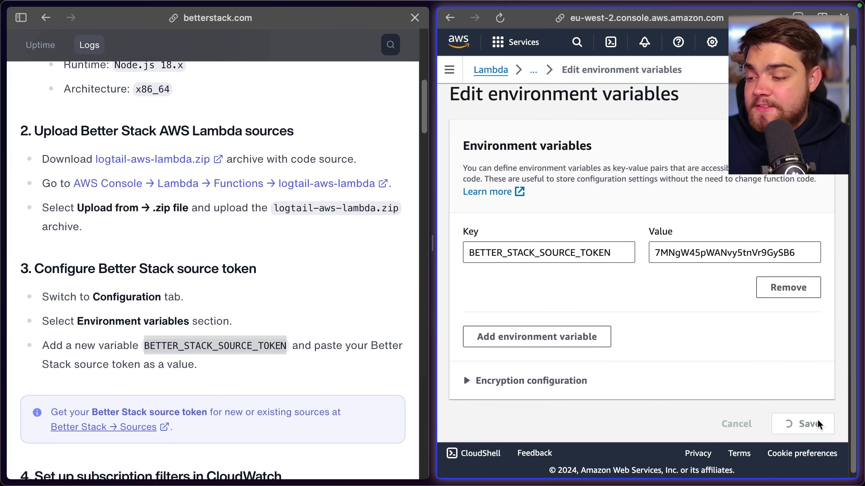
Read the subscription filter instructions, search the AWS services for CloudWatch and open its log groups
{"action": "scroll", "coordinate": [326, 245], "scroll_direction": "down", "scroll_amount": 5}
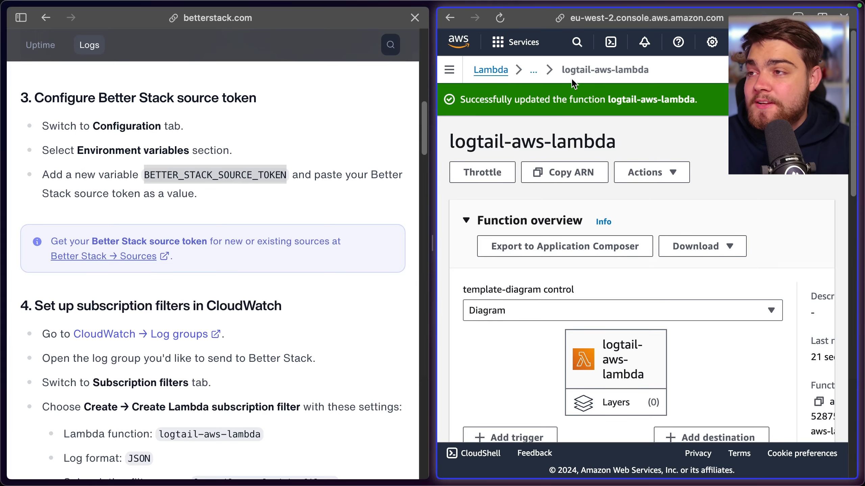
{"action": "left_click", "coordinate": [577, 43]}
{"action": "type", "text": "Cloud Wa"}
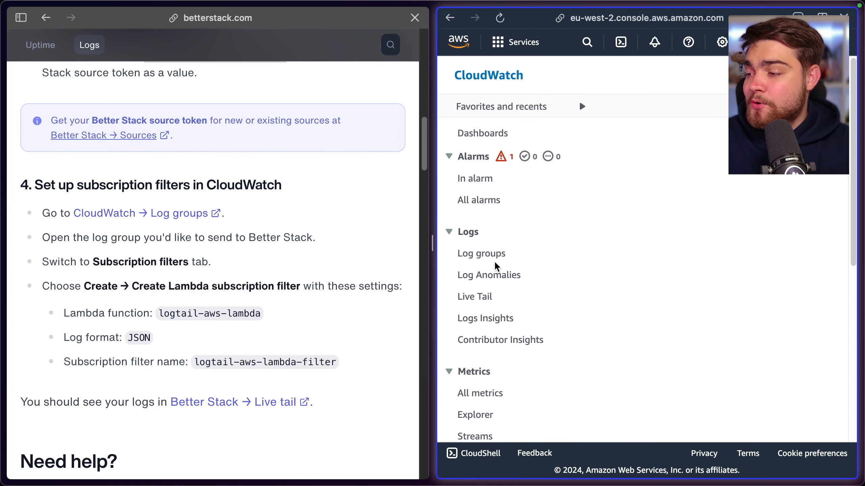
{"action": "left_click", "coordinate": [489, 259]}
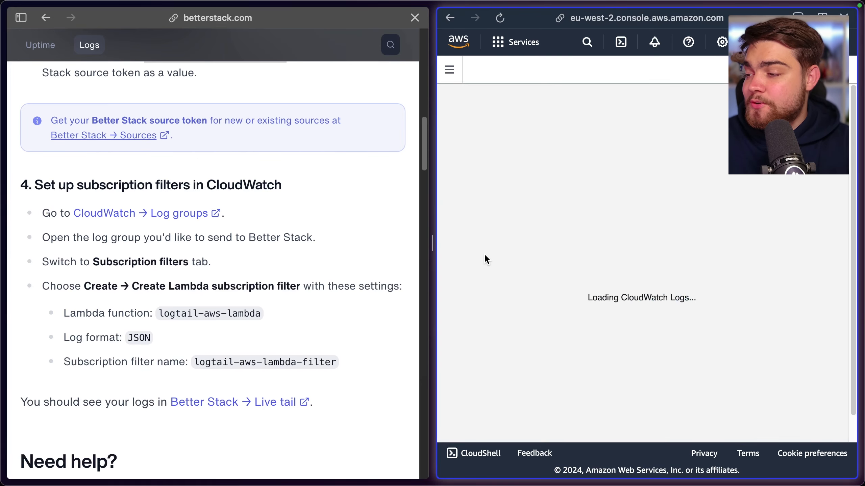
Select the log group /aws/lambda/nodejs-apig-function-TQwDbE8ZtXxF and start creating a Lambda subscription filter for it
{"action": "scroll", "coordinate": [558, 246], "scroll_direction": "down", "scroll_amount": 3}
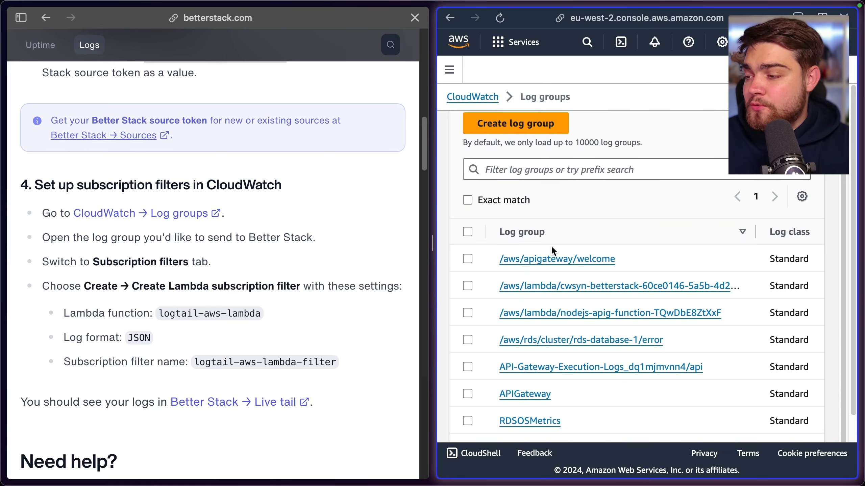
{"action": "scroll", "coordinate": [472, 229], "scroll_direction": "down", "scroll_amount": 1}
{"action": "scroll", "coordinate": [479, 255], "scroll_direction": "down", "scroll_amount": 1}
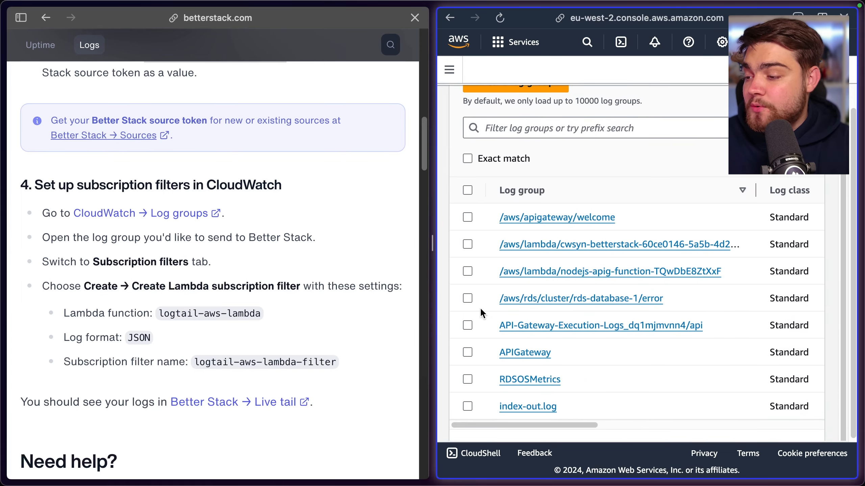
{"action": "scroll", "coordinate": [508, 337], "scroll_direction": "up", "scroll_amount": 2}
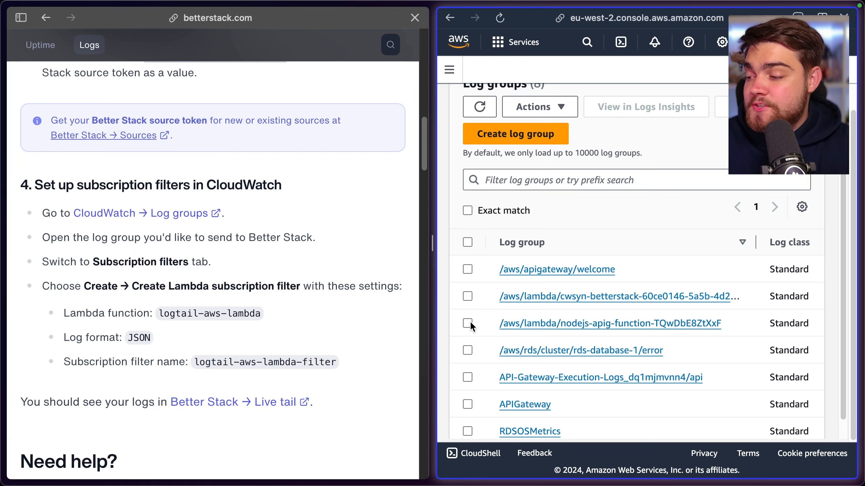
{"action": "left_click", "coordinate": [468, 323]}
{"action": "left_click", "coordinate": [560, 108]}
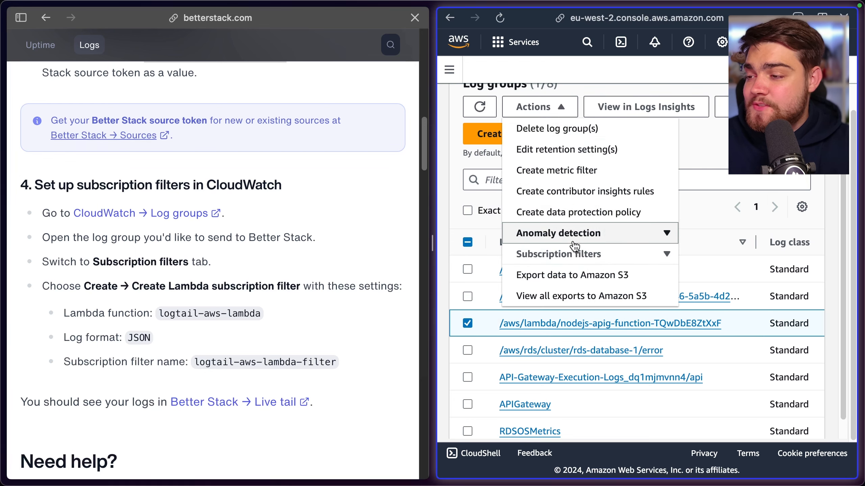
{"action": "left_click", "coordinate": [583, 258]}
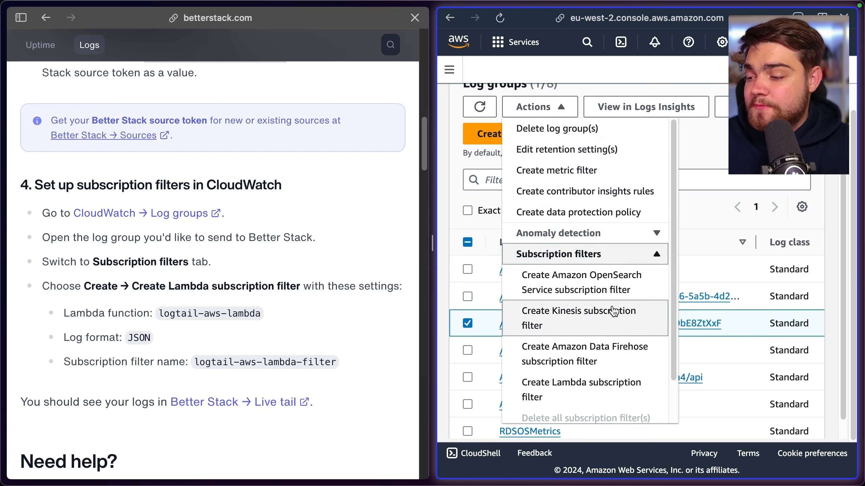
{"action": "left_click", "coordinate": [585, 390]}
Choose logtail-aws-lambda as the destination Lambda function of the subscription filter
{"action": "scroll", "coordinate": [532, 195], "scroll_direction": "down", "scroll_amount": 4}
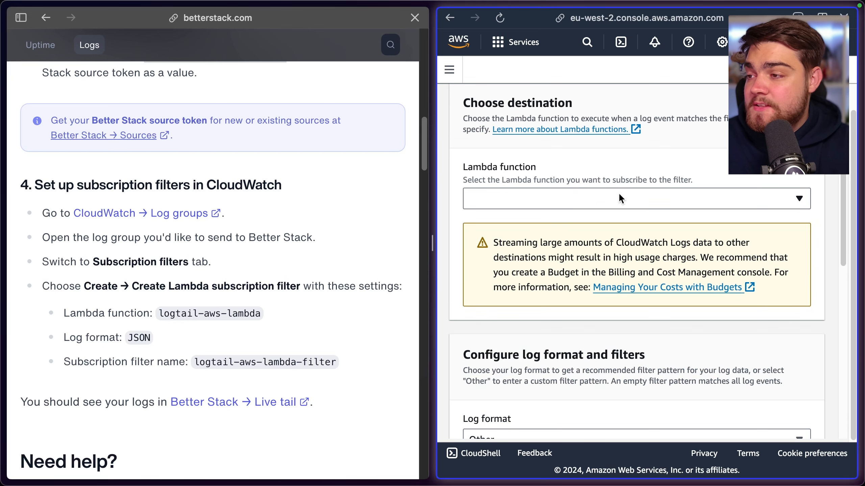
{"action": "left_click", "coordinate": [604, 198]}
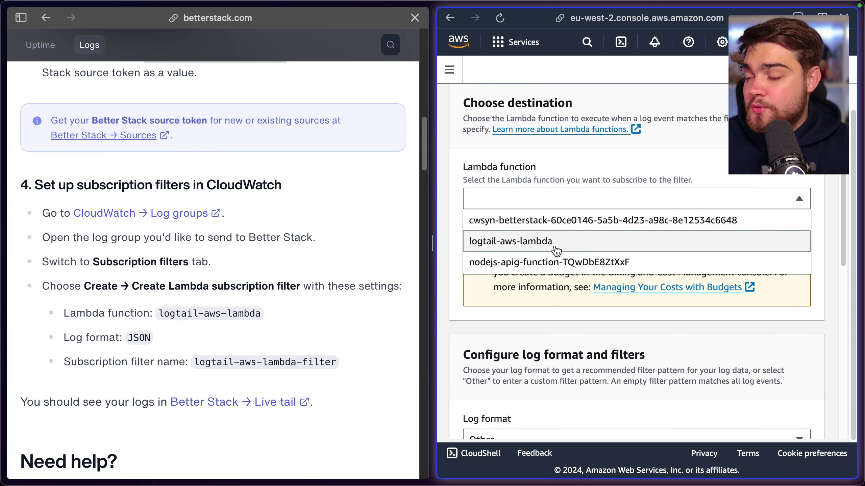
{"action": "left_click", "coordinate": [529, 241]}
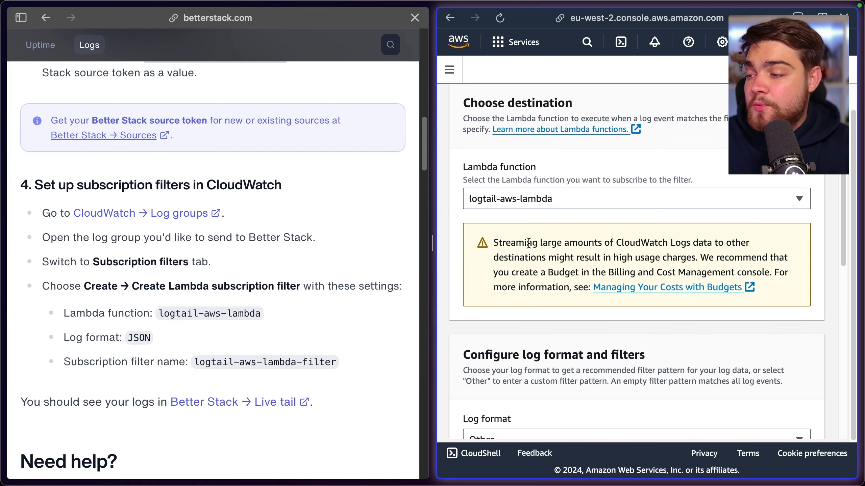
Set the subscription filter's log format to JSON
{"action": "scroll", "coordinate": [533, 243], "scroll_direction": "down", "scroll_amount": 4}
{"action": "scroll", "coordinate": [535, 243], "scroll_direction": "down", "scroll_amount": 3}
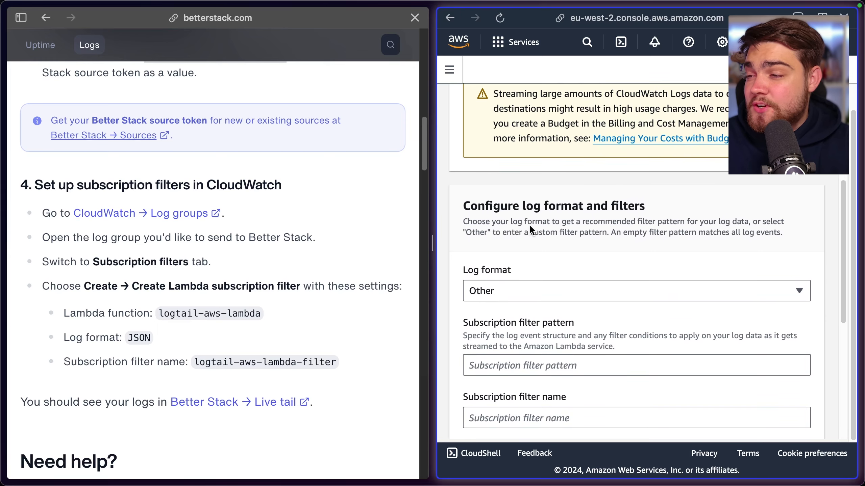
{"action": "left_click", "coordinate": [509, 211]}
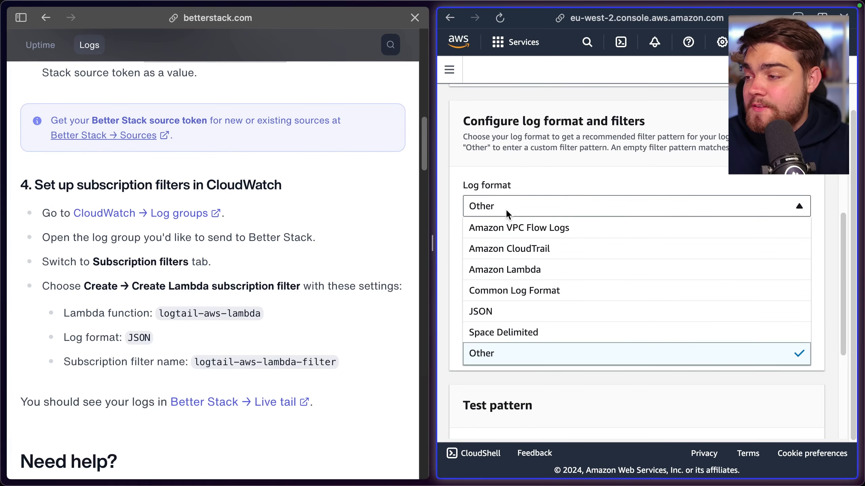
{"action": "left_click", "coordinate": [520, 320]}
Name the subscription filter logtail-aws-lambda-filter, copying the name from the instructions, and submit the form to create the filter
{"action": "left_click_drag", "start_coordinate": [337, 362], "coordinate": [193, 367]}
{"action": "key", "text": "super+c"}
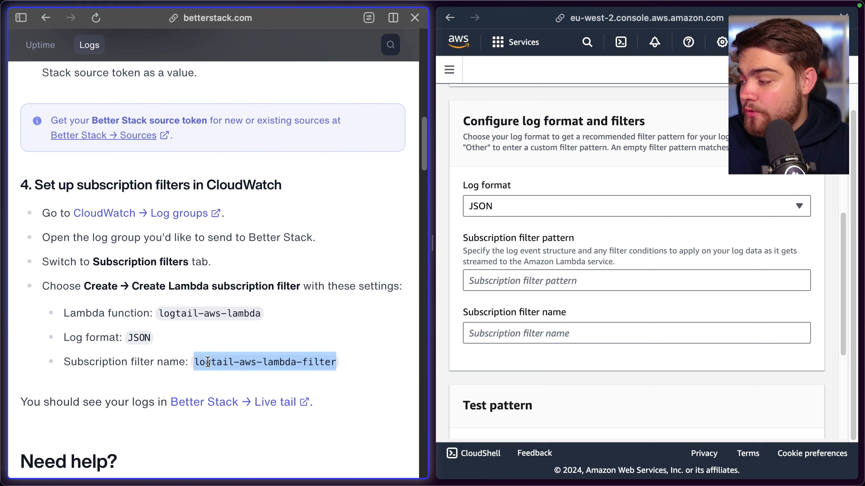
{"action": "left_click", "coordinate": [500, 282]}
{"action": "left_click", "coordinate": [528, 326]}
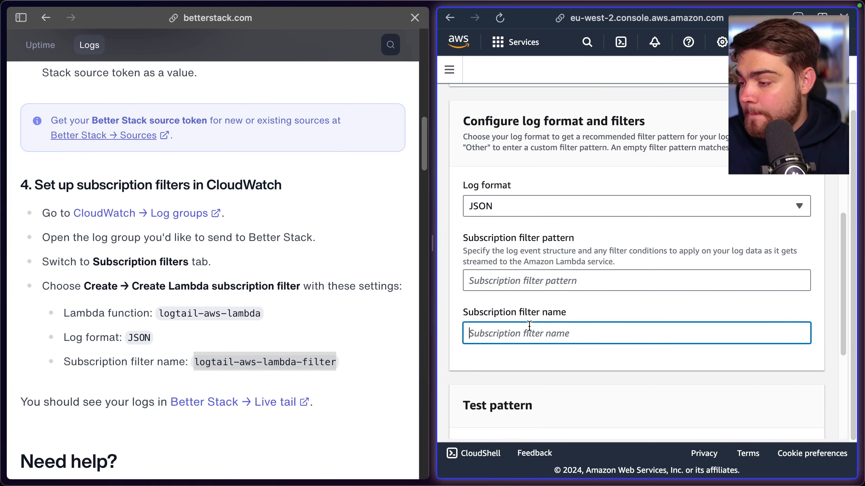
{"action": "key", "text": "super+v"}
{"action": "scroll", "coordinate": [533, 312], "scroll_direction": "down", "scroll_amount": 8}
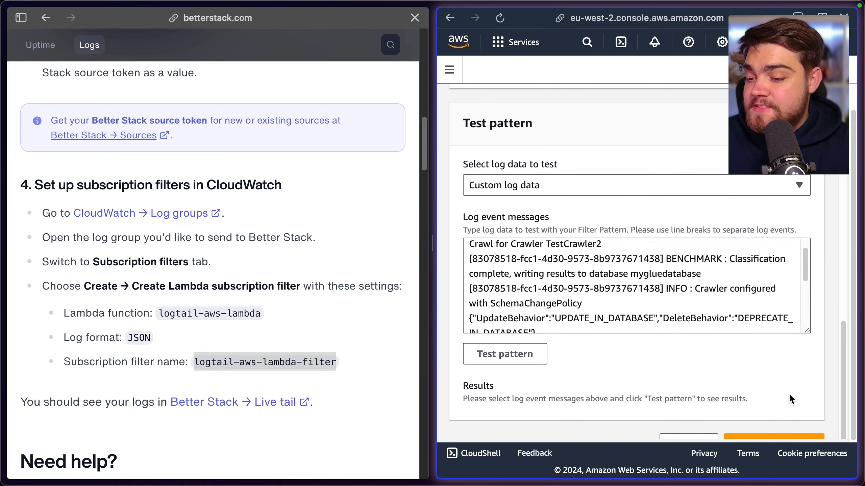
{"action": "left_click", "coordinate": [777, 437]}
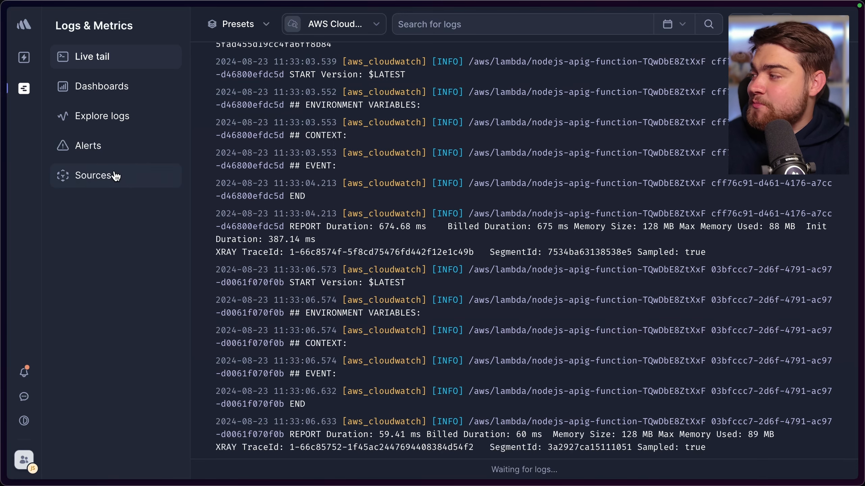
Check the source selected in Better Stack's live tail, examine the fields of the 11:33:03.553 "## CONTEXT:" log entry and return to the live tail
{"action": "left_click", "coordinate": [380, 28]}
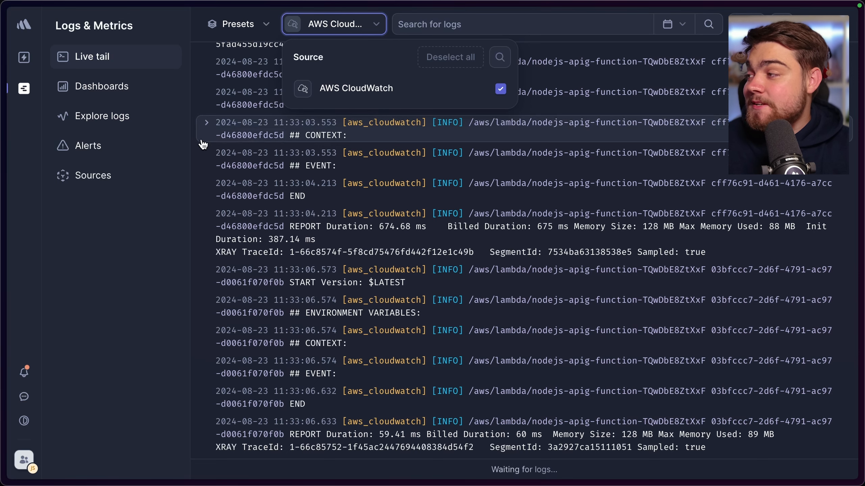
{"action": "left_click", "coordinate": [190, 185]}
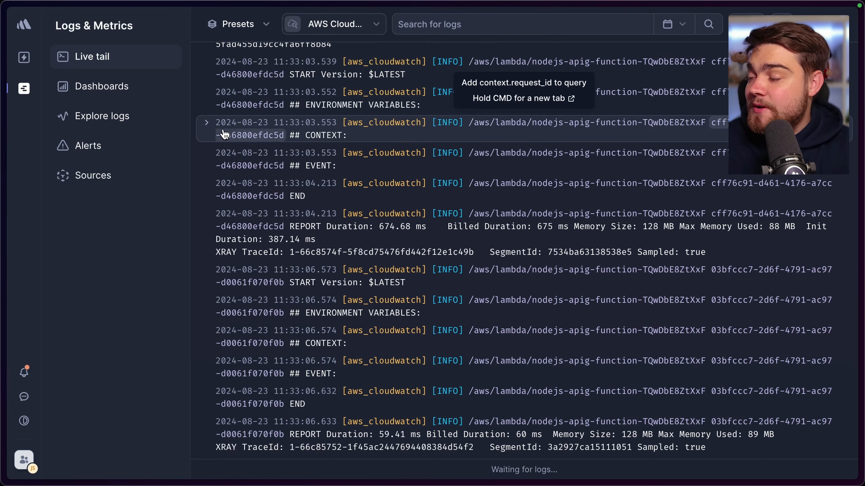
{"action": "left_click", "coordinate": [206, 123]}
{"action": "scroll", "coordinate": [410, 214], "scroll_direction": "down", "scroll_amount": 2}
{"action": "scroll", "coordinate": [410, 214], "scroll_direction": "up", "scroll_amount": 2}
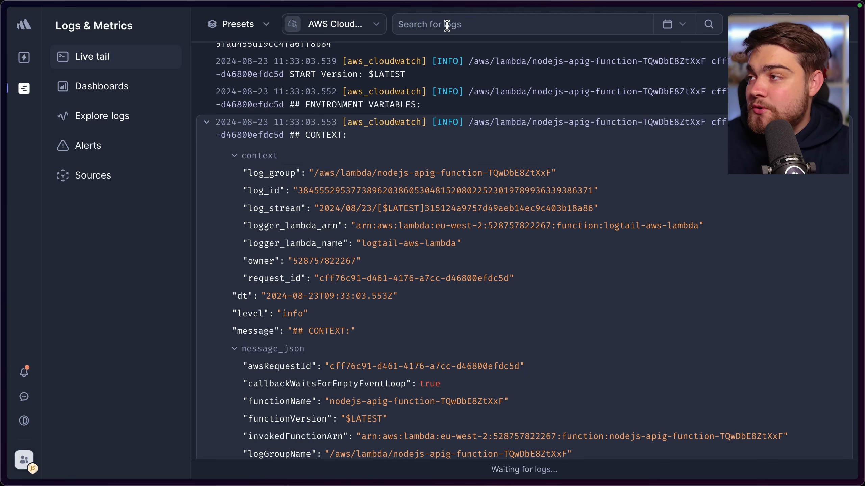
{"action": "left_click", "coordinate": [147, 87]}
{"action": "left_click", "coordinate": [152, 64]}
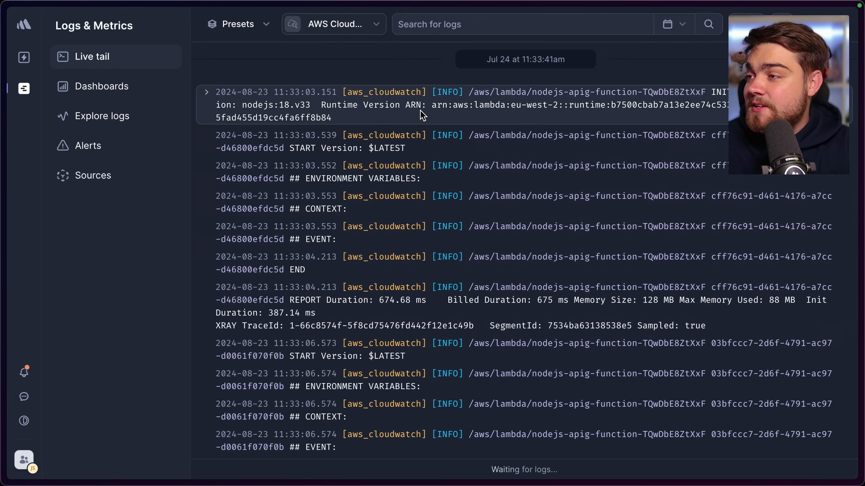